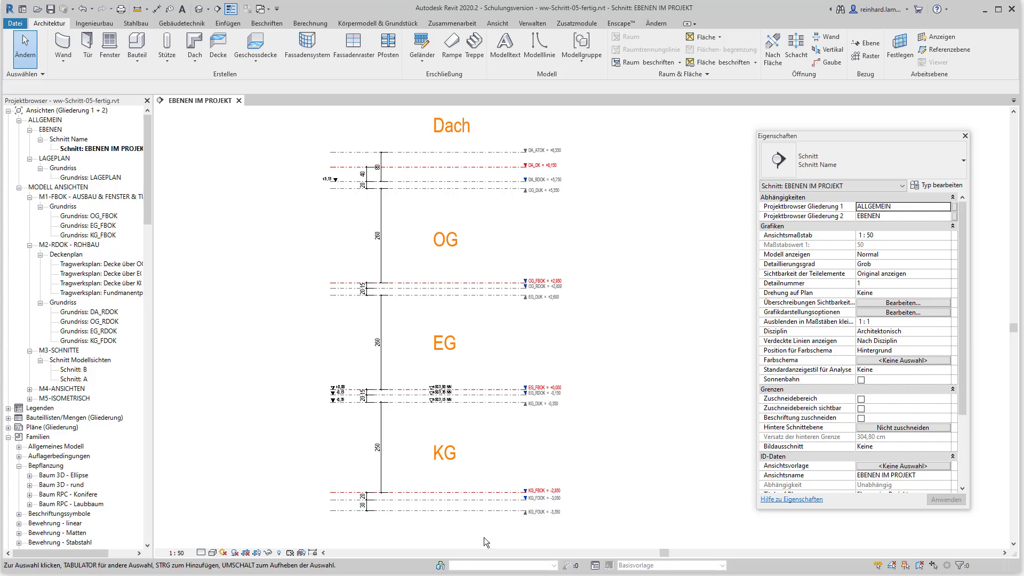
Open the KG_FBOK plan from the EBENEN IM PROJEKT section and zoom in on the building.
{"action": "scroll", "coordinate": [484, 533], "scroll_direction": "up", "scroll_amount": 3}
{"action": "scroll", "coordinate": [484, 533], "scroll_direction": "up", "scroll_amount": 2}
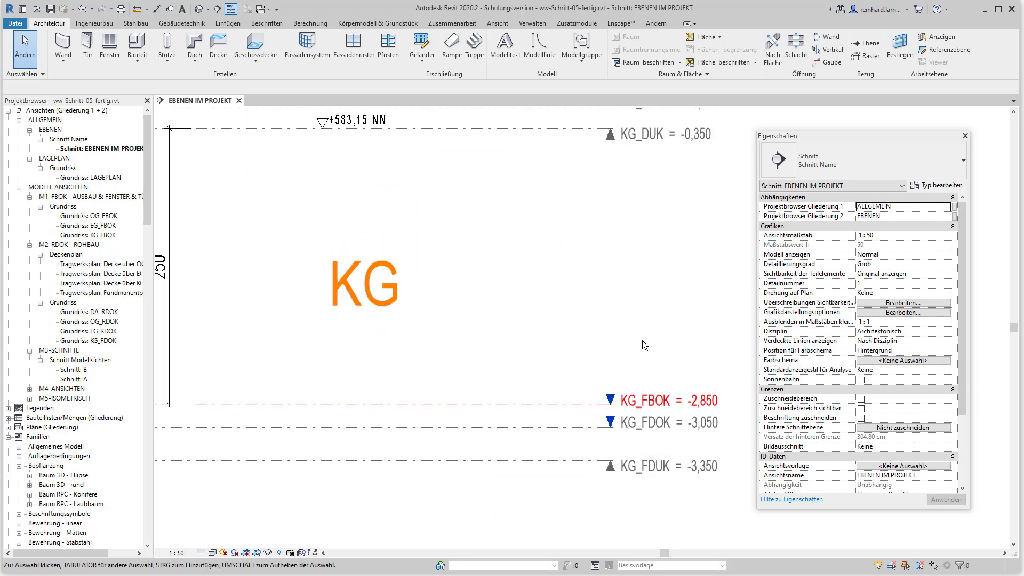
{"action": "double_click", "coordinate": [606, 401]}
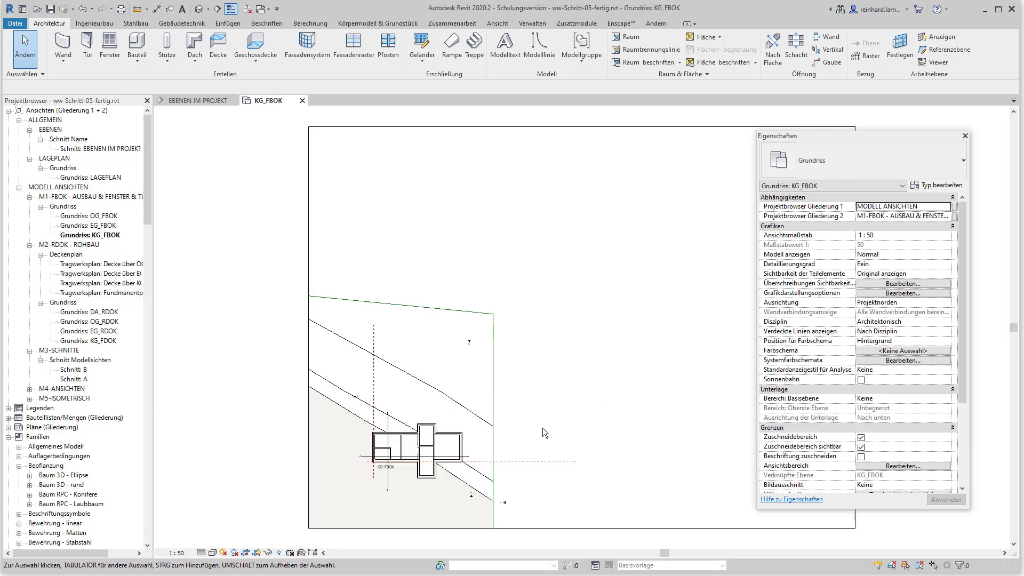
{"action": "scroll", "coordinate": [544, 433], "scroll_direction": "up", "scroll_amount": 2}
{"action": "scroll", "coordinate": [528, 416], "scroll_direction": "up", "scroll_amount": 2}
{"action": "scroll", "coordinate": [517, 405], "scroll_direction": "up", "scroll_amount": 2}
{"action": "scroll", "coordinate": [509, 395], "scroll_direction": "up", "scroll_amount": 1}
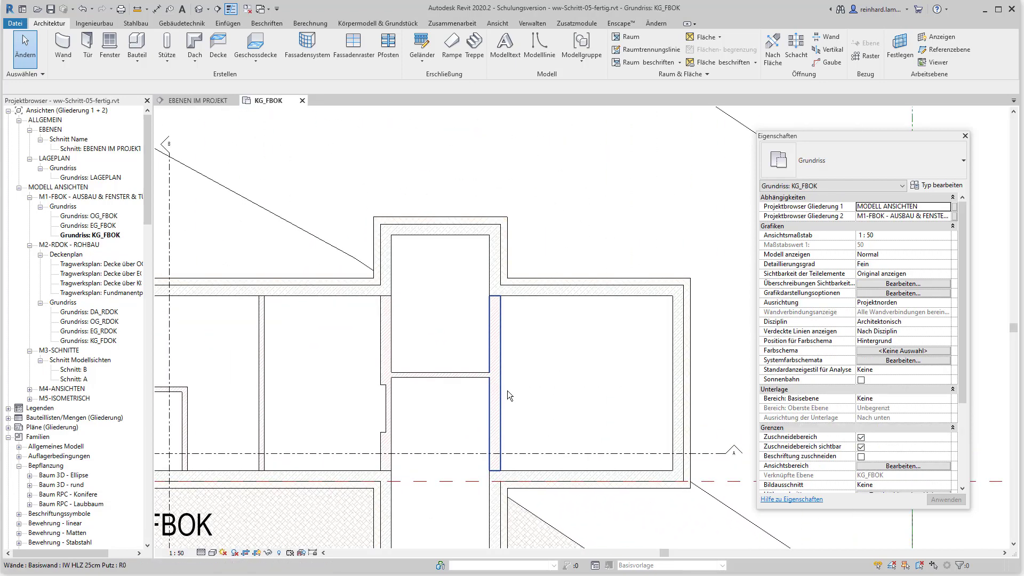
{"action": "mouse_move", "coordinate": [508, 395]}
{"action": "middle_mouse_down"}
{"action": "mouse_move", "coordinate": [521, 335]}
{"action": "mouse_move", "coordinate": [533, 334]}
{"action": "middle_mouse_up"}
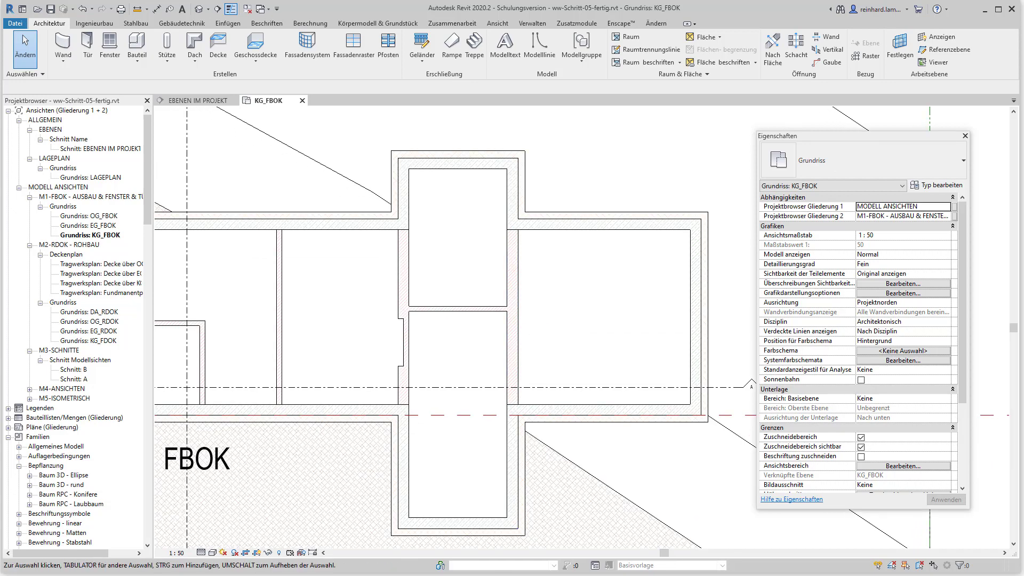
Review the window sizes and 90 sill height in f01.JPG, then return to Revit.
{"action": "key", "text": "alt+Tab"}
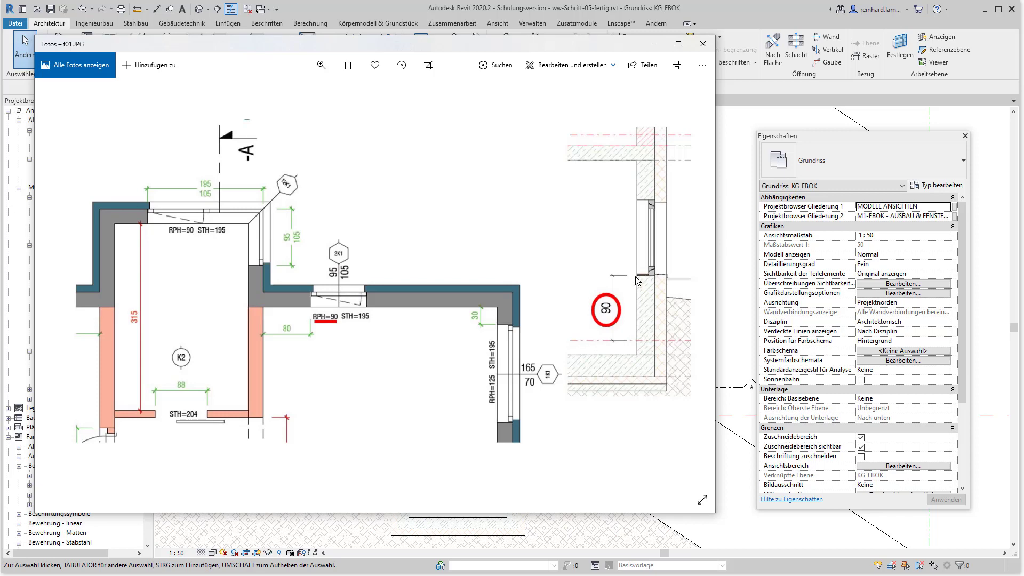
{"action": "left_click", "coordinate": [571, 533]}
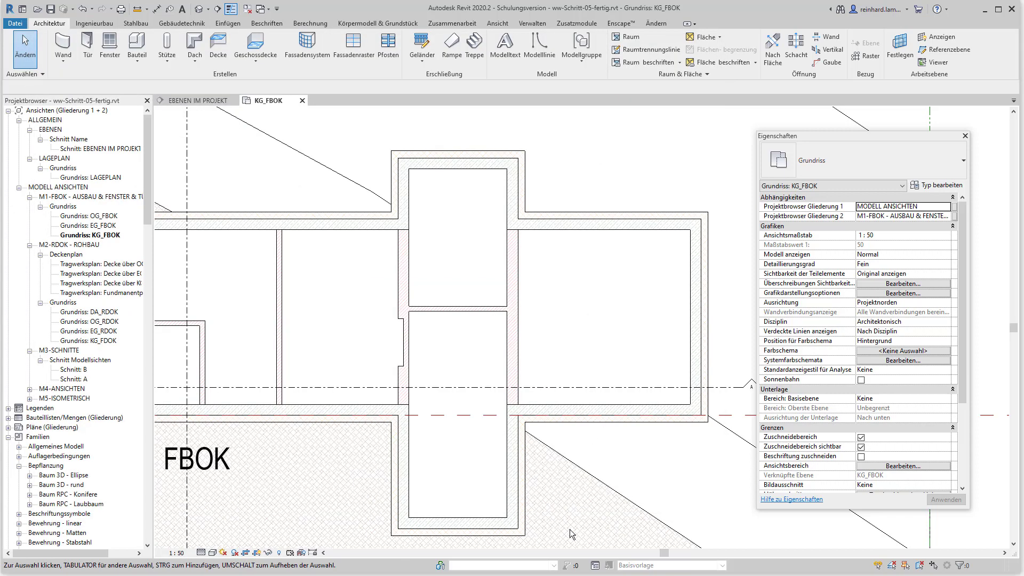
Start placing a Fenster with the FE 1 tlg - DrehKipp 1100 x 1400 type.
{"action": "left_click", "coordinate": [116, 52]}
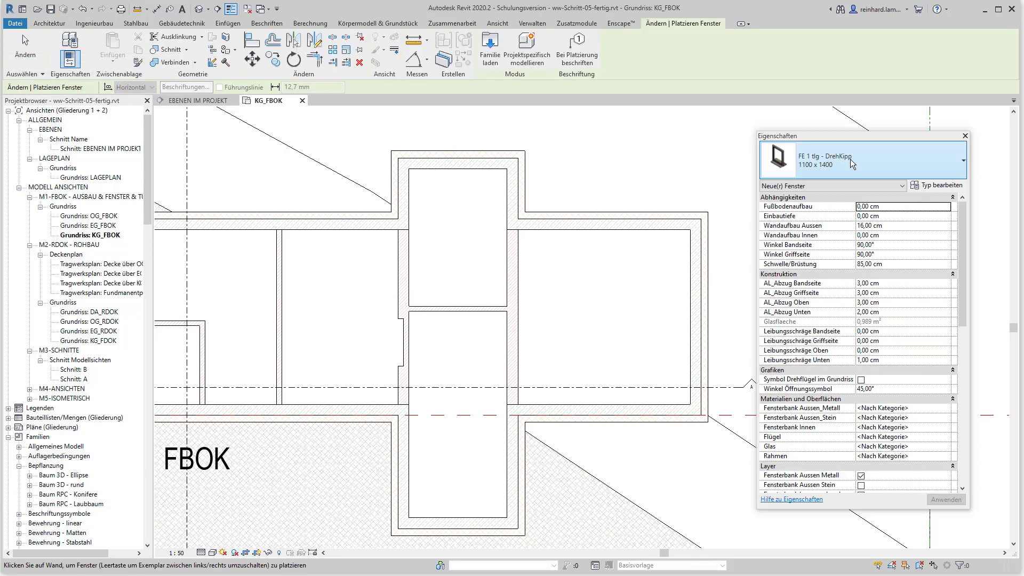
{"action": "left_click", "coordinate": [964, 162]}
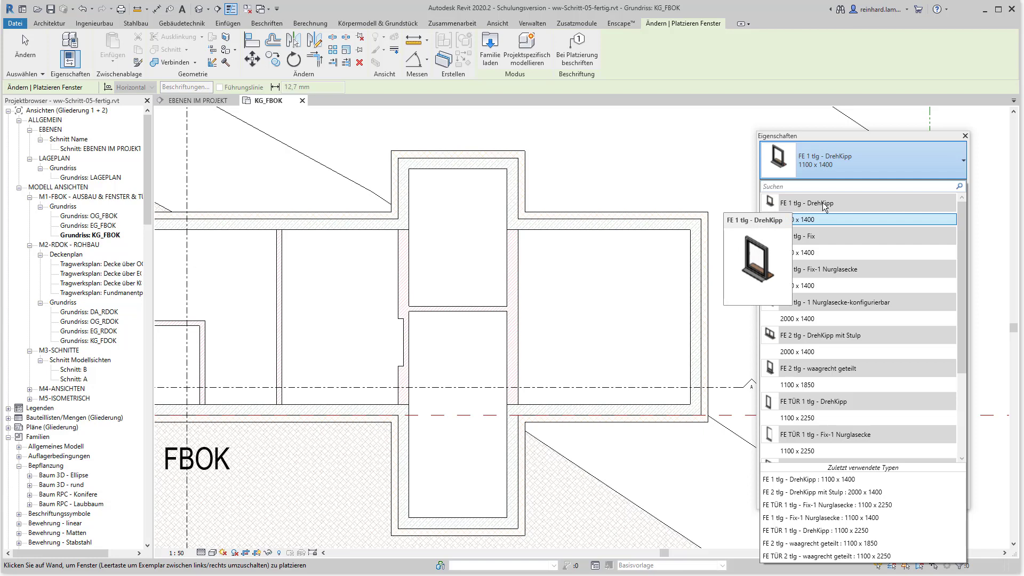
{"action": "left_click", "coordinate": [802, 221]}
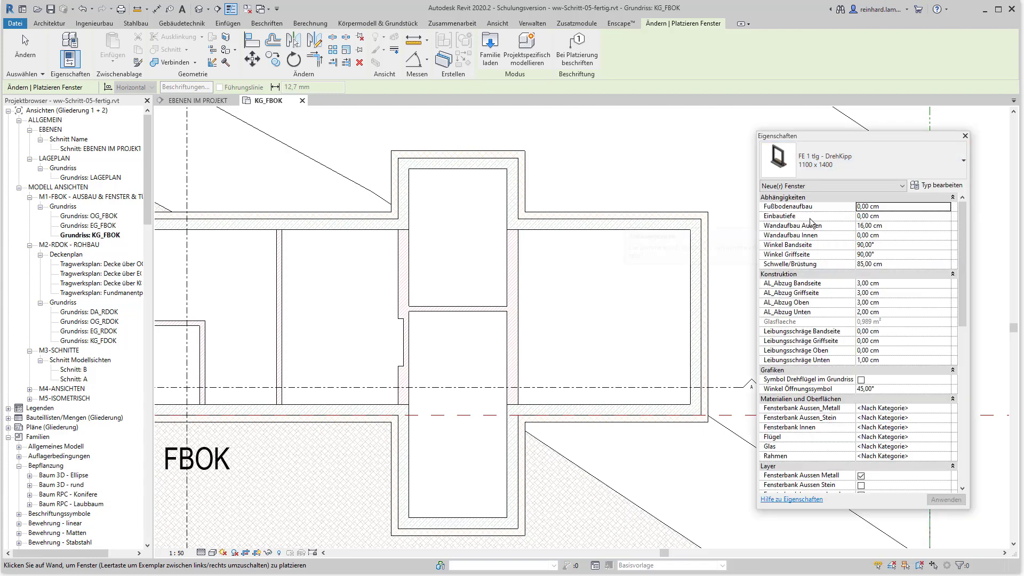
Duplicate the DrehKipp window type under the name ML 95 x 105 cm.
{"action": "left_click", "coordinate": [940, 188]}
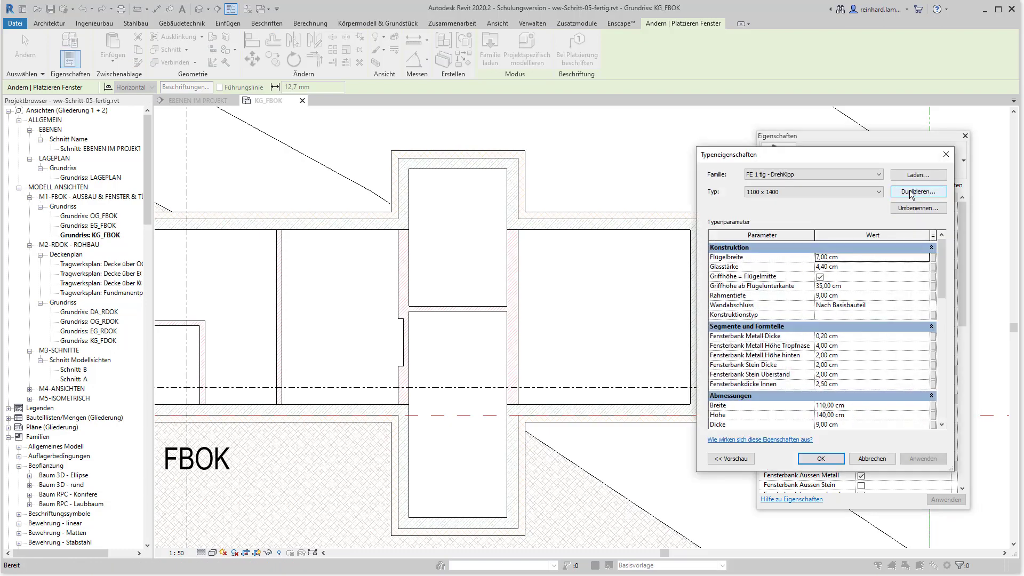
{"action": "left_click", "coordinate": [910, 190]}
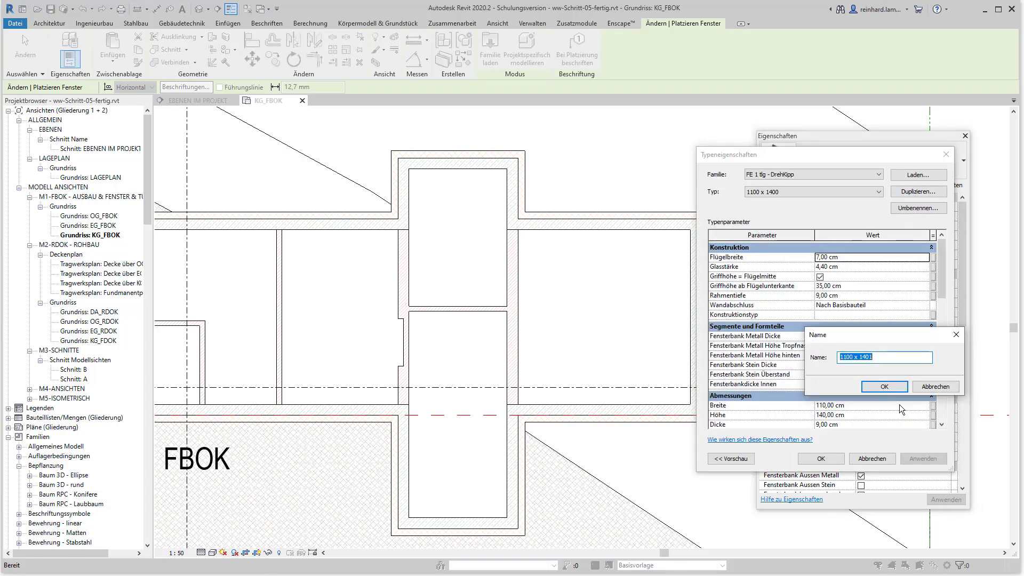
{"action": "type", "text": "ML"}
{"action": "key", "text": "alt+Tab"}
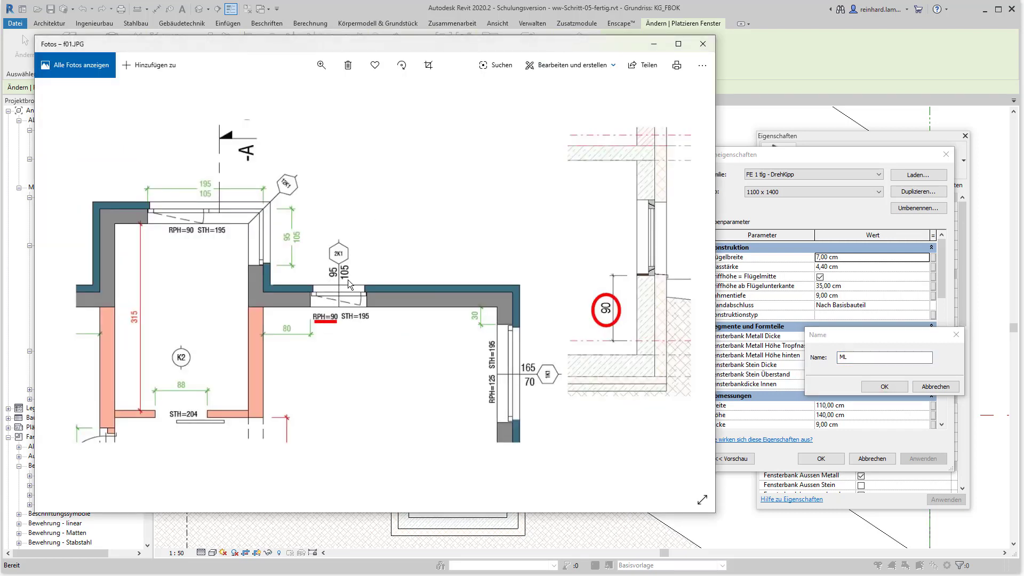
{"action": "left_click", "coordinate": [859, 357]}
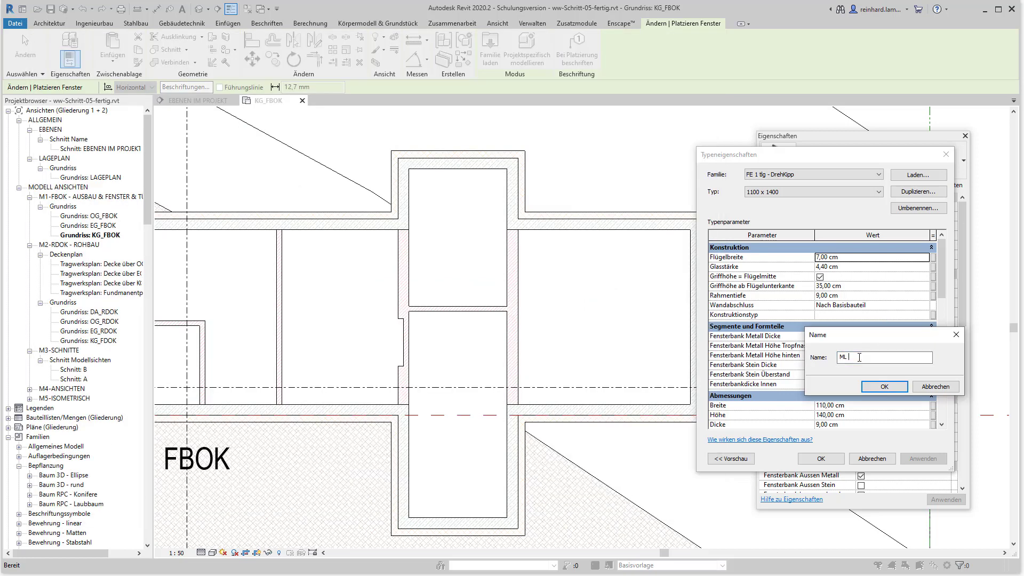
{"action": "type", "text": "95"}
{"action": "type", "text": " cm"}
{"action": "left_click", "coordinate": [884, 386]}
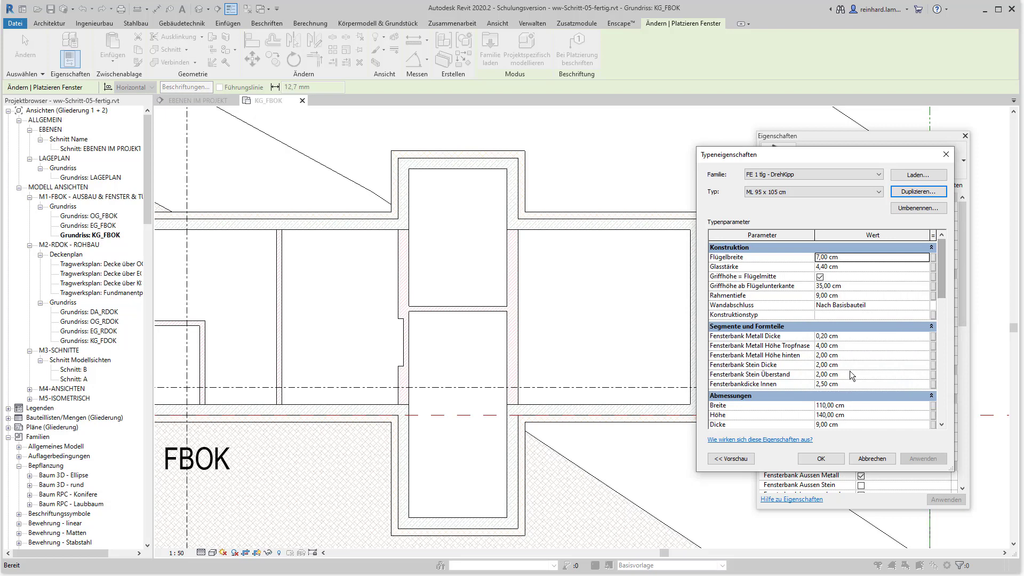
Give the new type a Breite of 95 cm and a Höhe of 105 cm.
{"action": "left_click", "coordinate": [865, 403]}
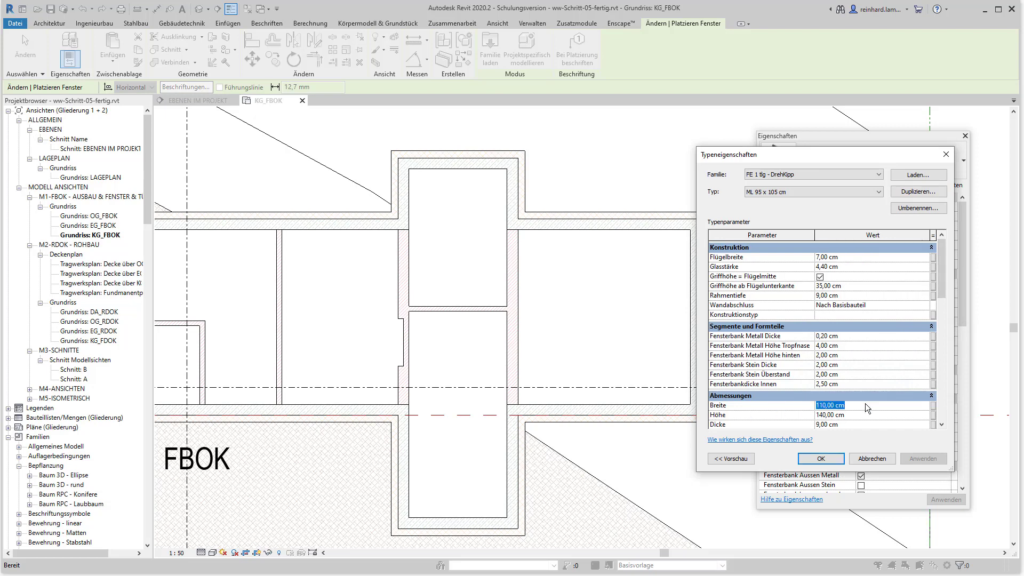
{"action": "type", "text": "95"}
{"action": "left_click", "coordinate": [858, 418]}
{"action": "type", "text": "1"}
{"action": "type", "text": "05"}
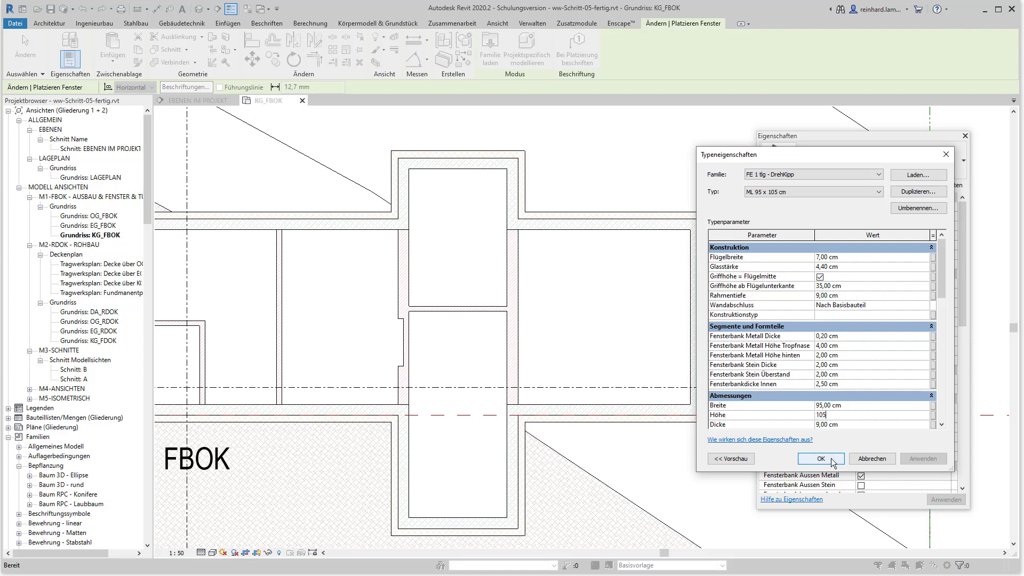
{"action": "left_click", "coordinate": [833, 462]}
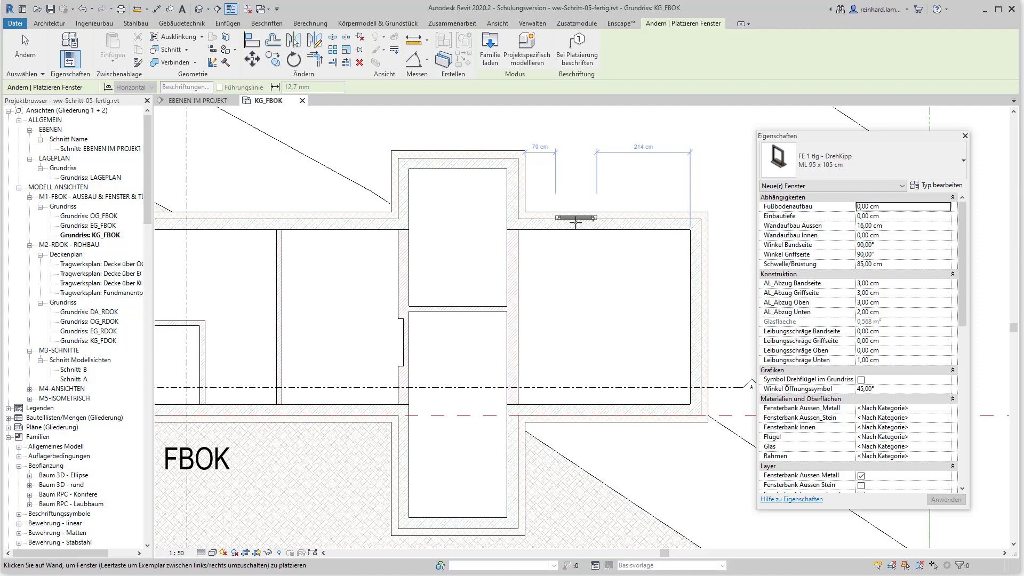
Place the ML 95 x 105 cm window in the top basement wall and select it.
{"action": "left_click", "coordinate": [575, 221]}
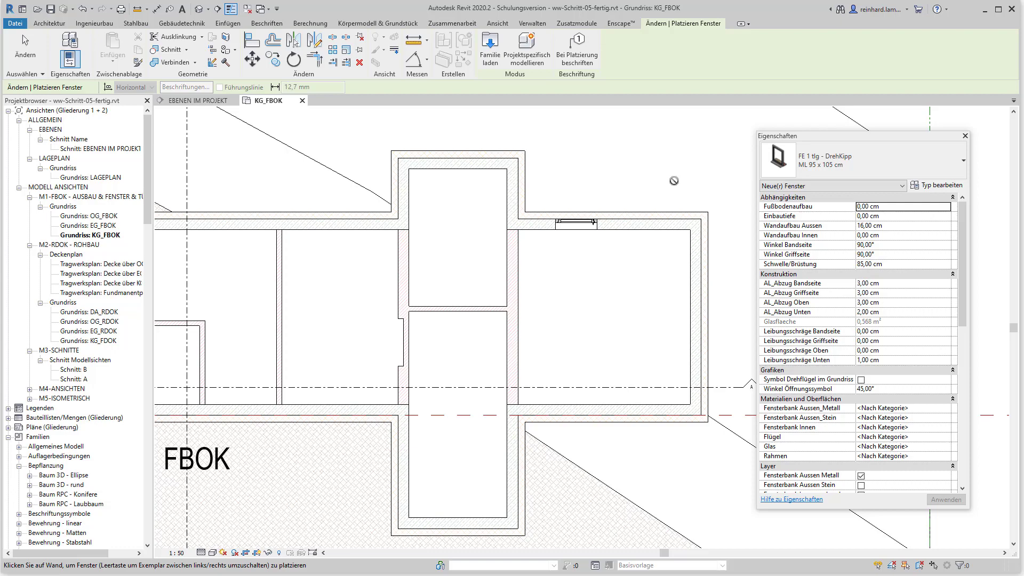
{"action": "key", "text": "Escape"}
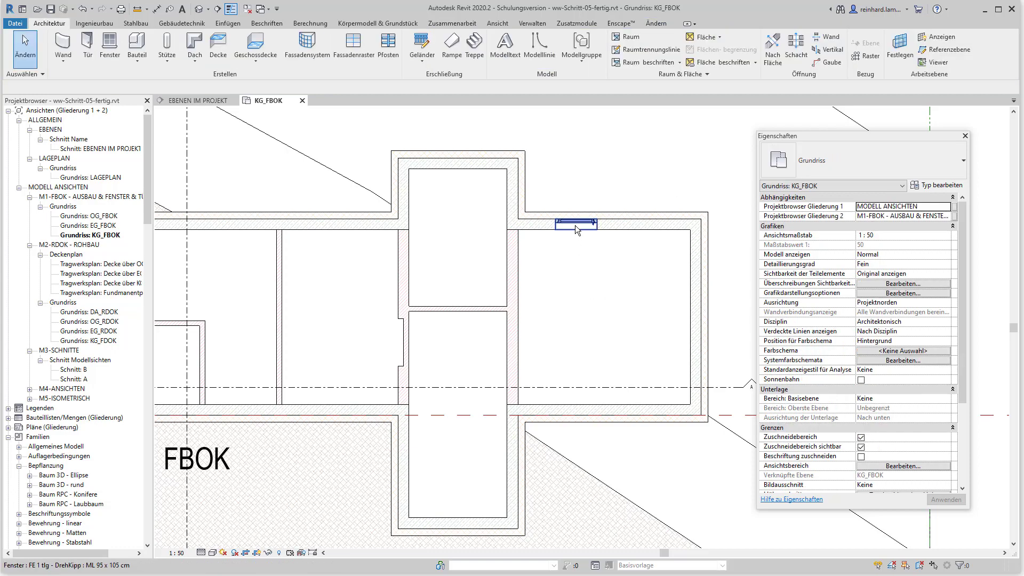
{"action": "left_click", "coordinate": [574, 229]}
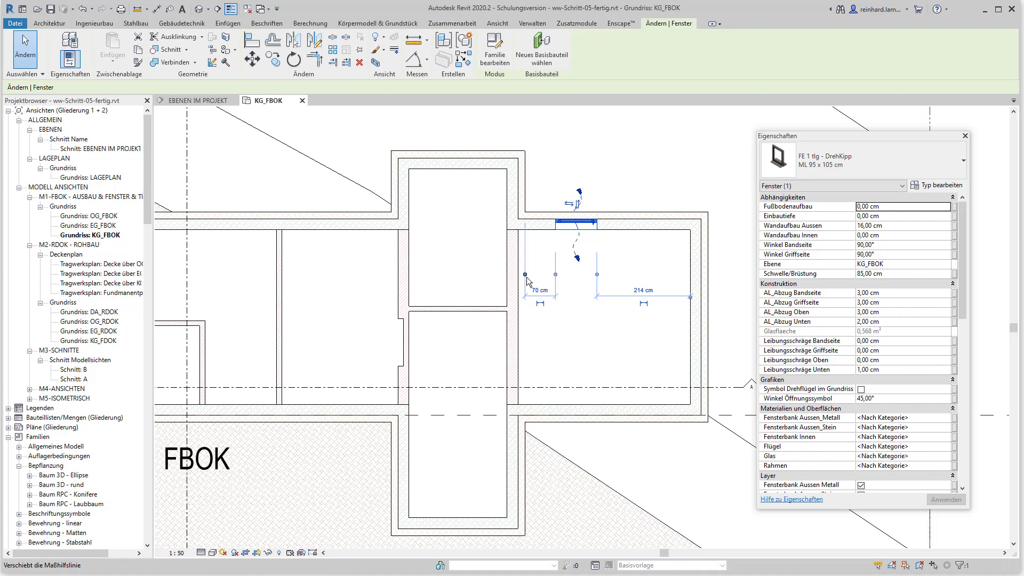
Position the window 80 cm from the inner left wall face, per the reference drawing.
{"action": "left_click_drag", "start_coordinate": [525, 274], "coordinate": [518, 292]}
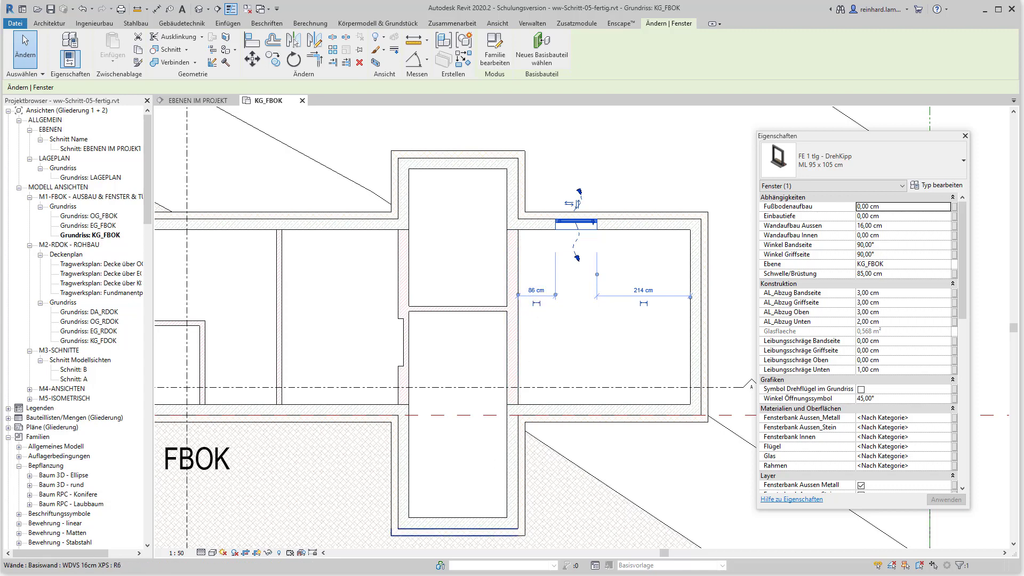
{"action": "key", "text": "alt+Tab"}
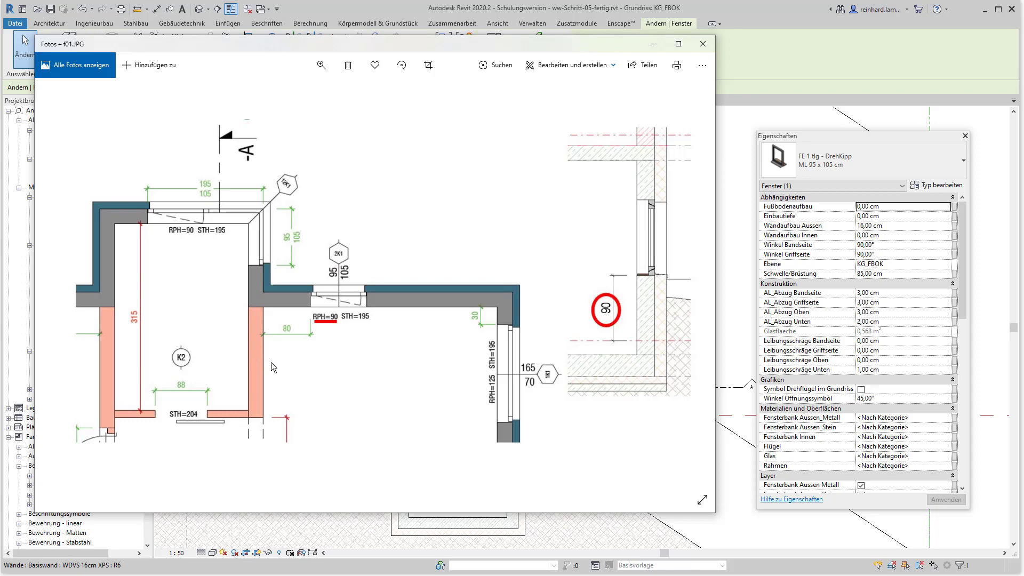
{"action": "key", "text": "alt+Tab"}
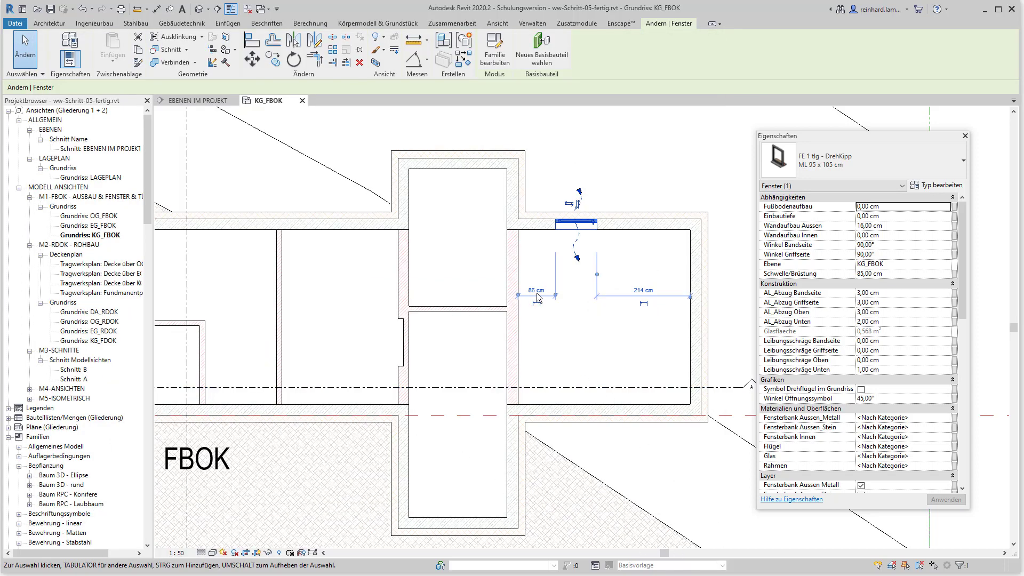
{"action": "left_click", "coordinate": [536, 293]}
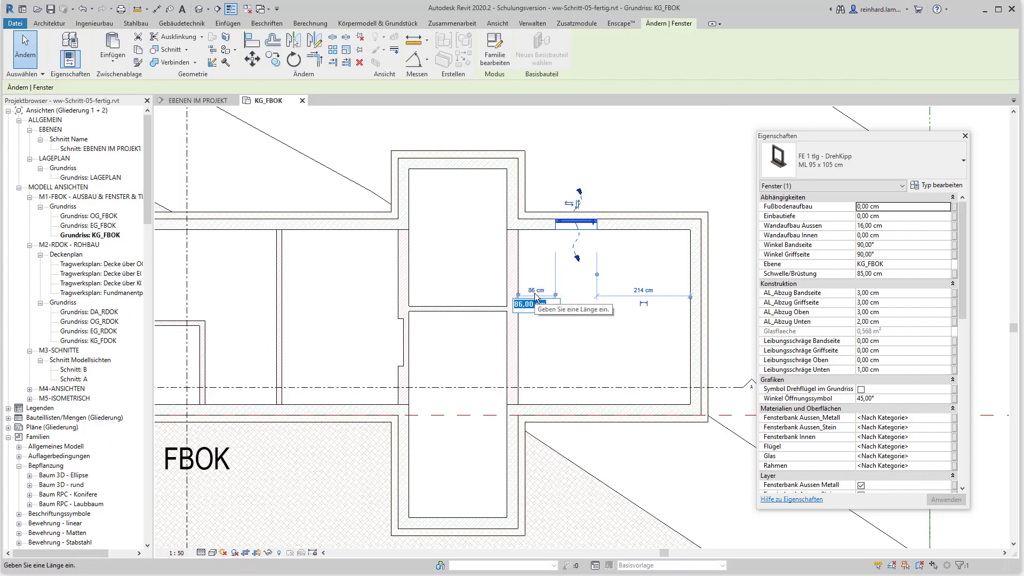
{"action": "type", "text": "80"}
{"action": "key", "text": "Return"}
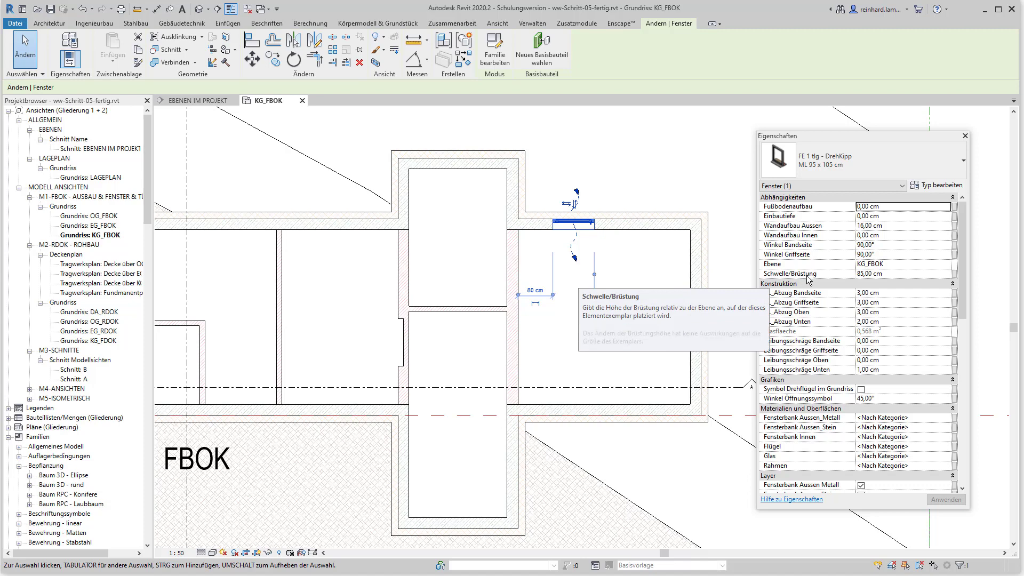
Set the window's Schwelle/Brüstung to 90 cm and deselect it.
{"action": "left_click", "coordinate": [898, 273]}
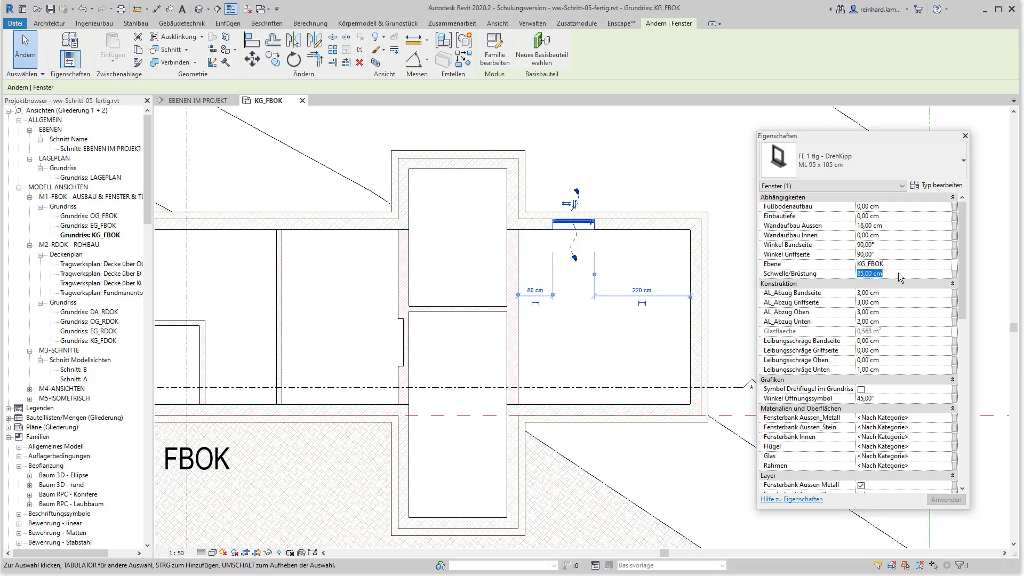
{"action": "type", "text": "90"}
{"action": "key", "text": "Return"}
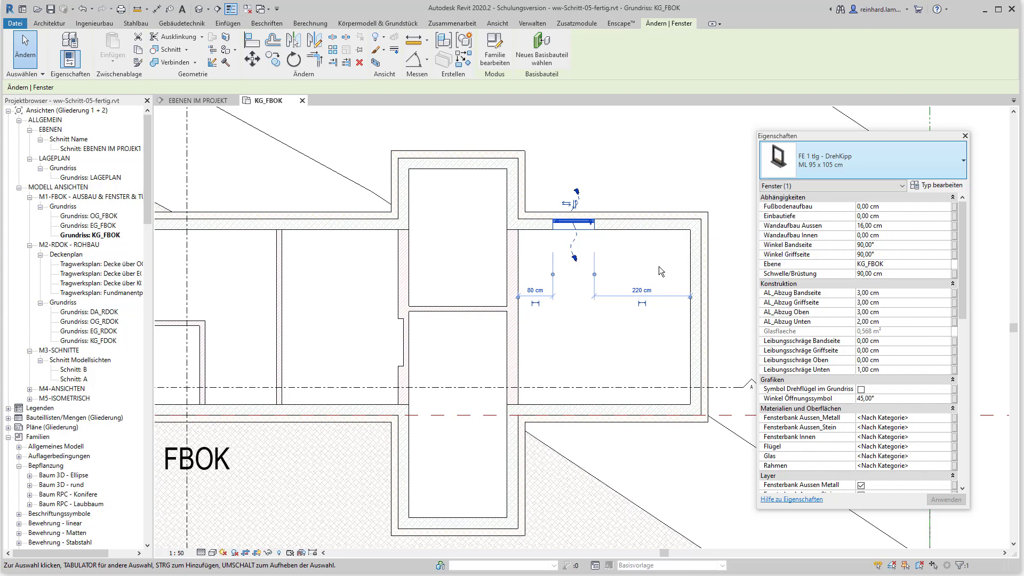
{"action": "left_click", "coordinate": [635, 264]}
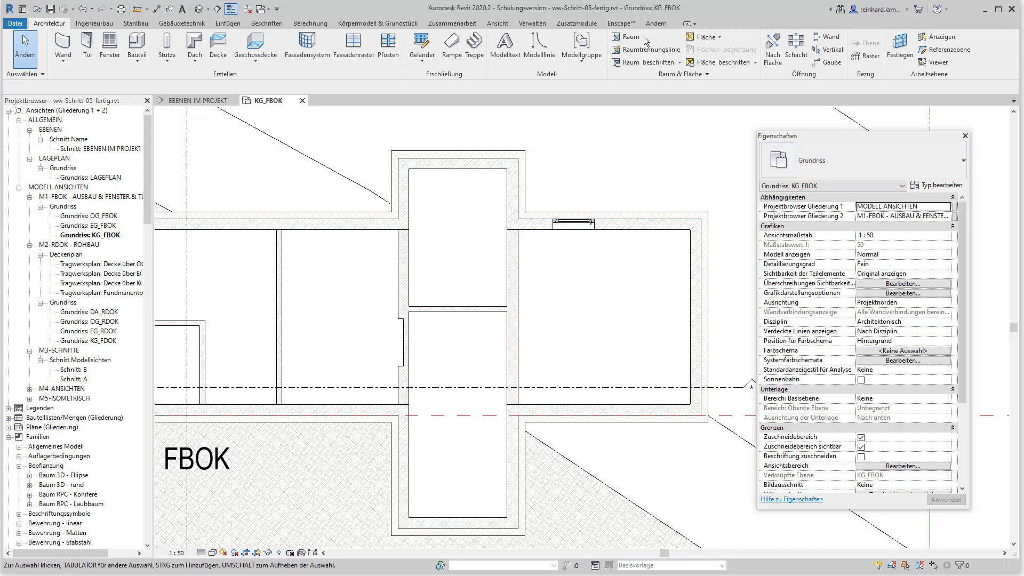
Join the top wall geometry so the window opening cuts both wall layers.
{"action": "left_click", "coordinate": [656, 24]}
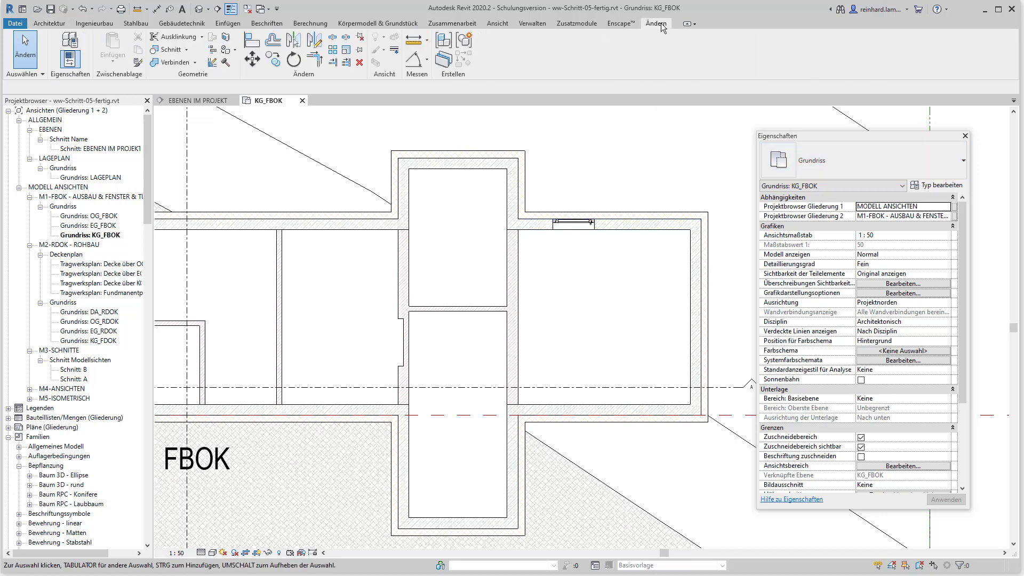
{"action": "left_click", "coordinate": [177, 63]}
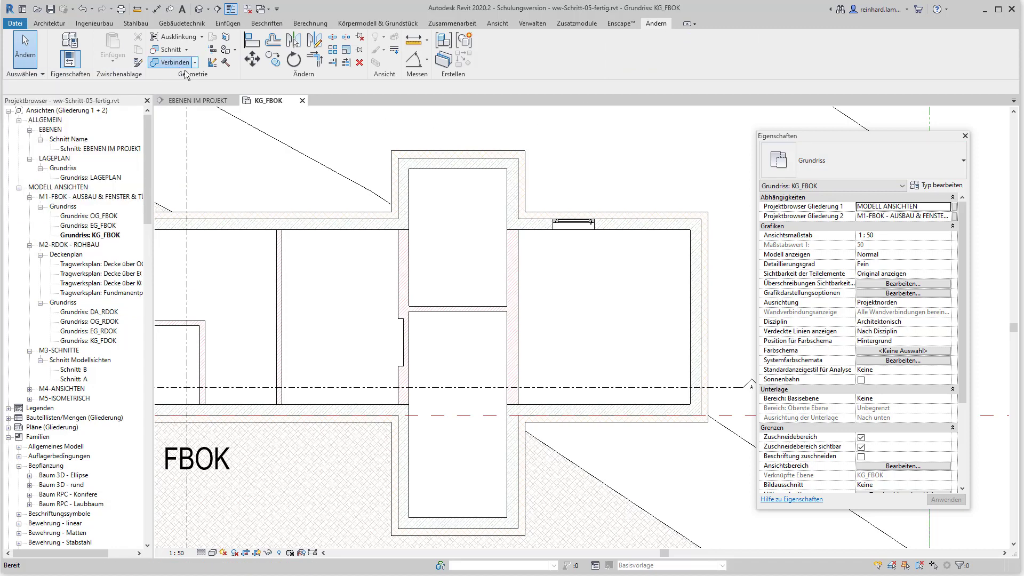
{"action": "left_click", "coordinate": [624, 227]}
{"action": "left_click", "coordinate": [625, 217]}
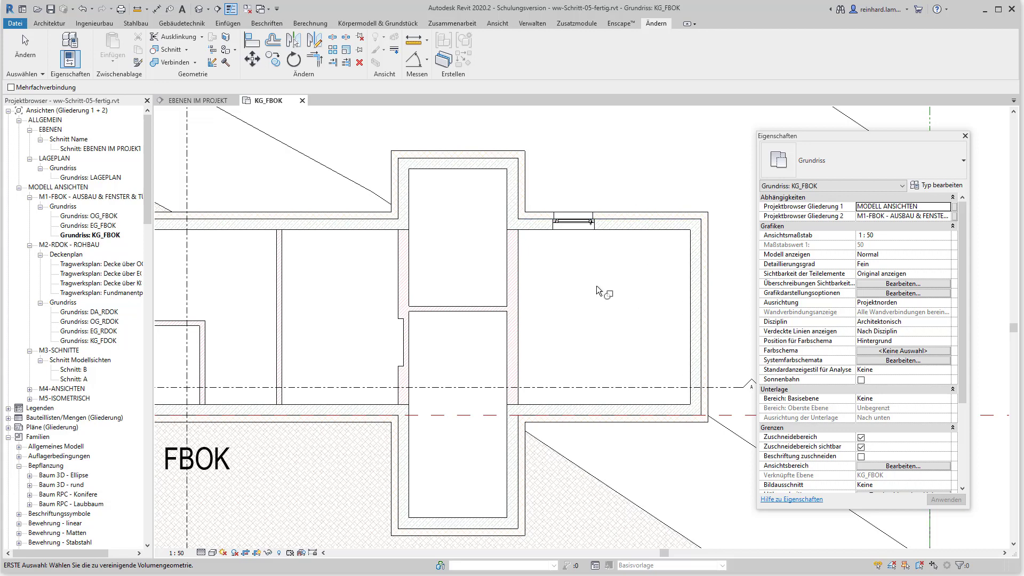
Exit Join Geometry and check the window's Wandaufbau Aussen reads 16 cm.
{"action": "key", "text": "Escape"}
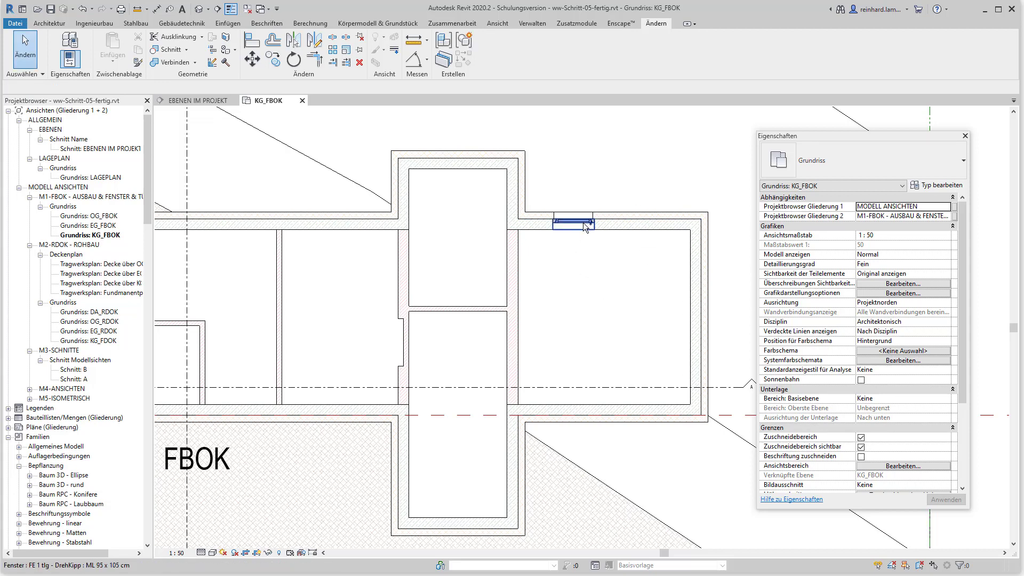
{"action": "left_click", "coordinate": [584, 223]}
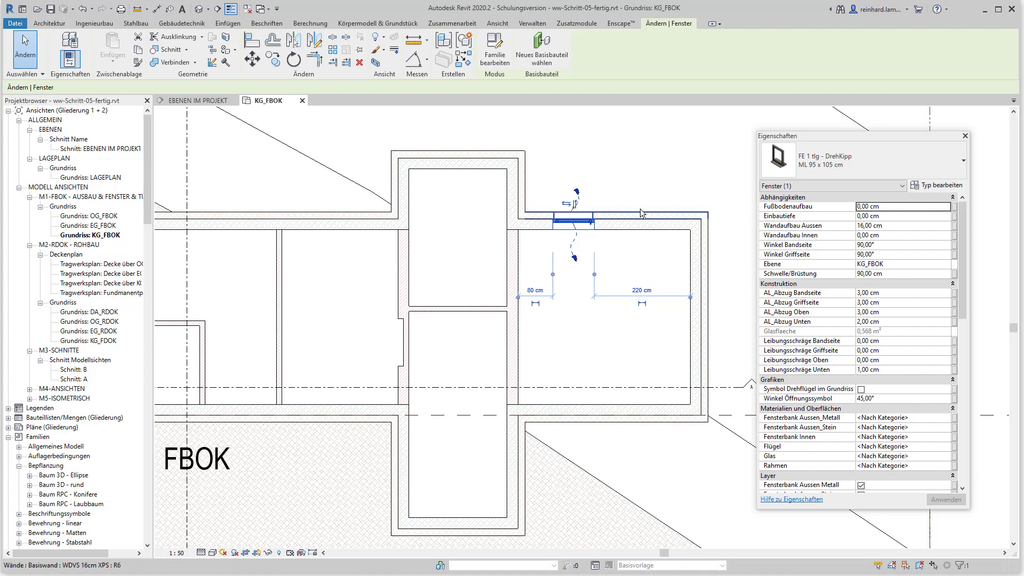
{"action": "left_click", "coordinate": [635, 281]}
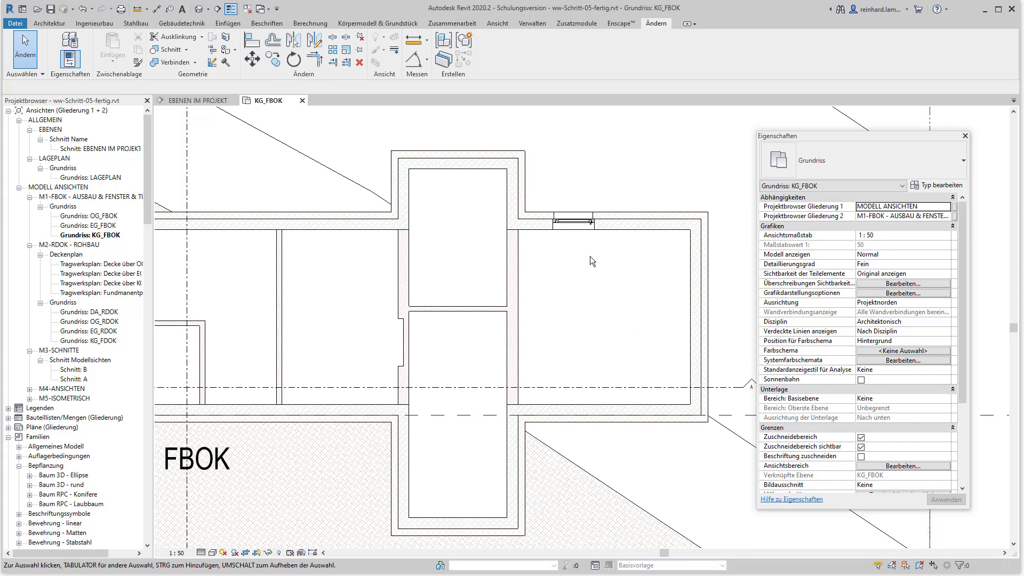
Enable 'Symbol Drehflügel im Grundriss' and change 'Winkel Öffnungssymbol' from 45° to 15°.
{"action": "scroll", "coordinate": [557, 245], "scroll_direction": "up", "scroll_amount": 2}
{"action": "scroll", "coordinate": [557, 245], "scroll_direction": "up", "scroll_amount": 1}
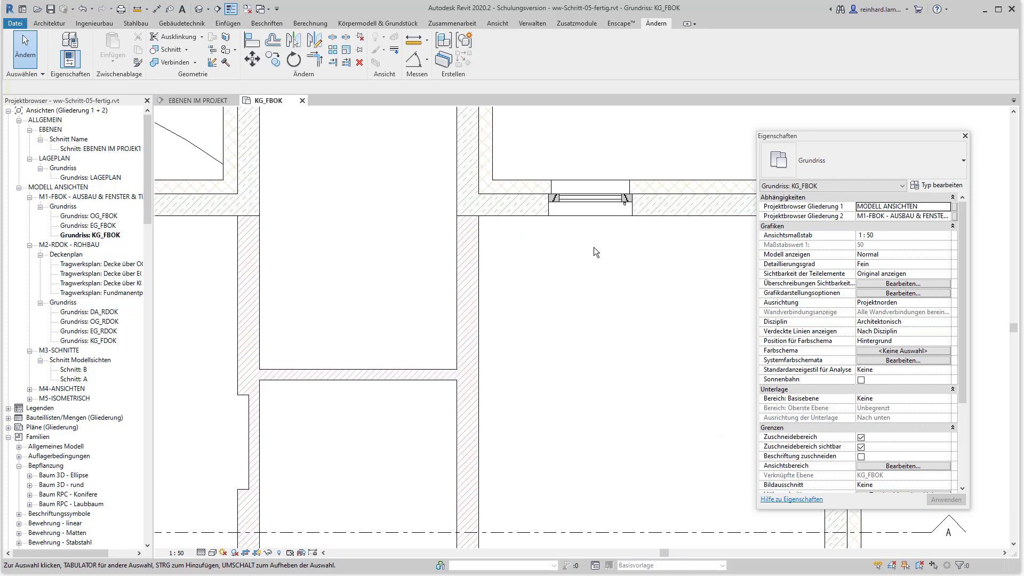
{"action": "left_click", "coordinate": [600, 203]}
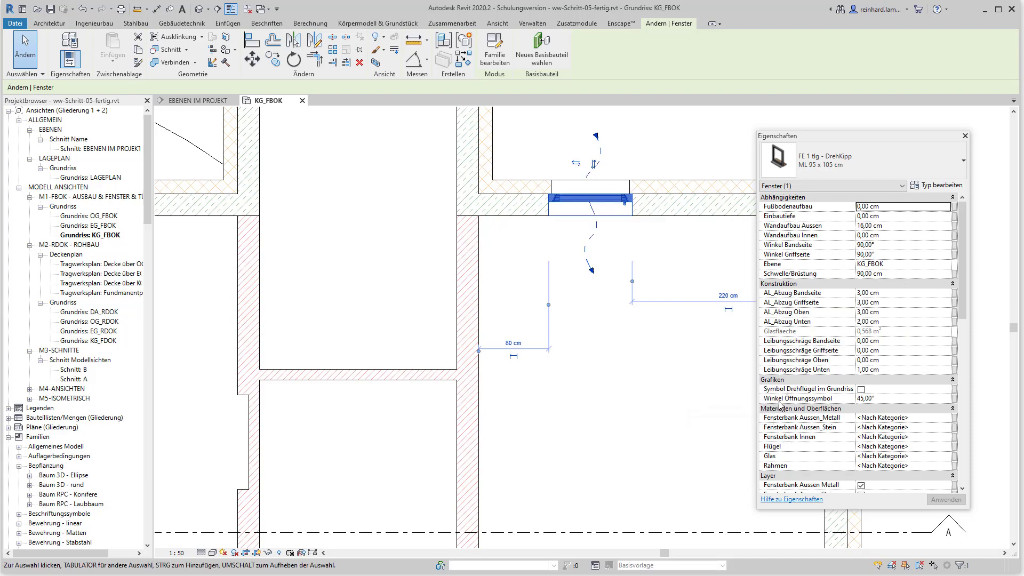
{"action": "left_click", "coordinate": [861, 389]}
{"action": "left_click", "coordinate": [890, 399]}
{"action": "double_click", "coordinate": [889, 399]}
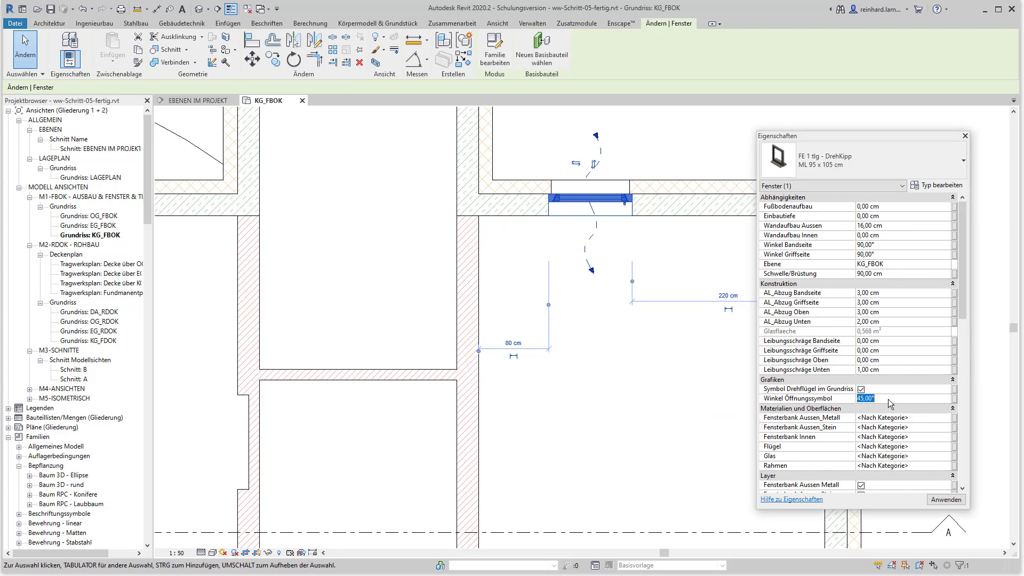
{"action": "type", "text": "15"}
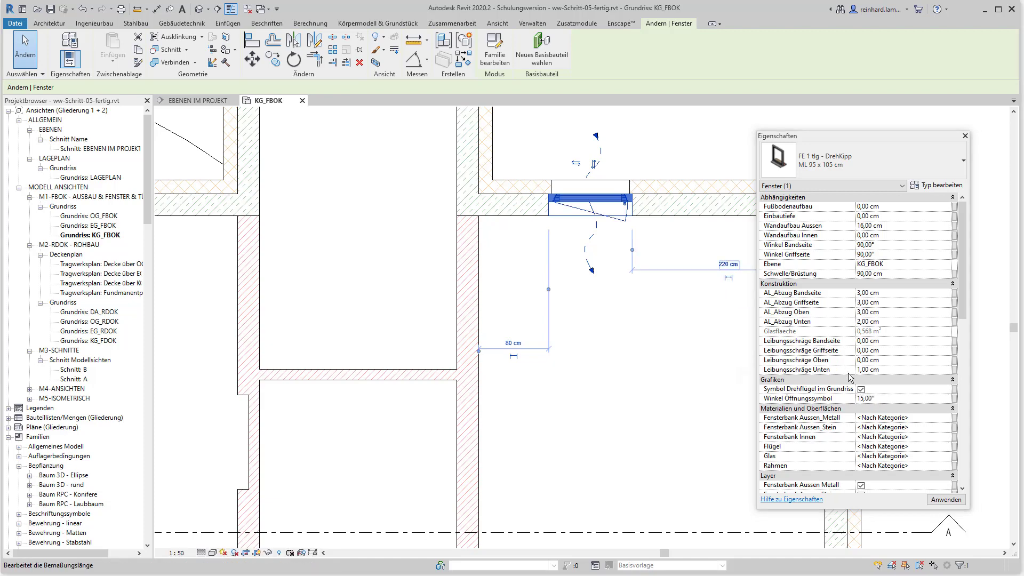
{"action": "left_click", "coordinate": [648, 228]}
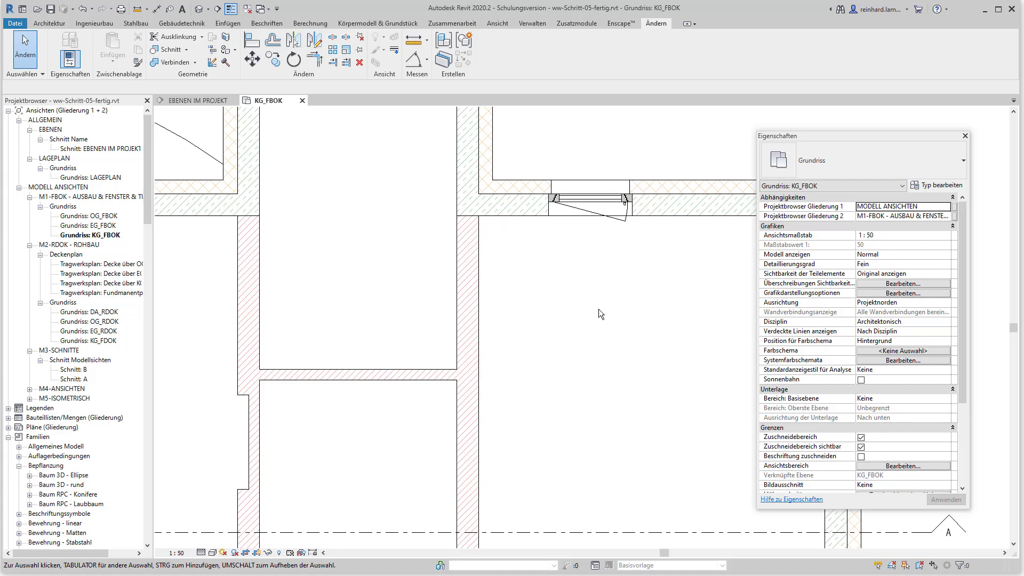
Open the Tastaturkurzbefehle dialog under Ansicht > Benutzeroberfläche.
{"action": "scroll", "coordinate": [598, 309], "scroll_direction": "down", "scroll_amount": 2}
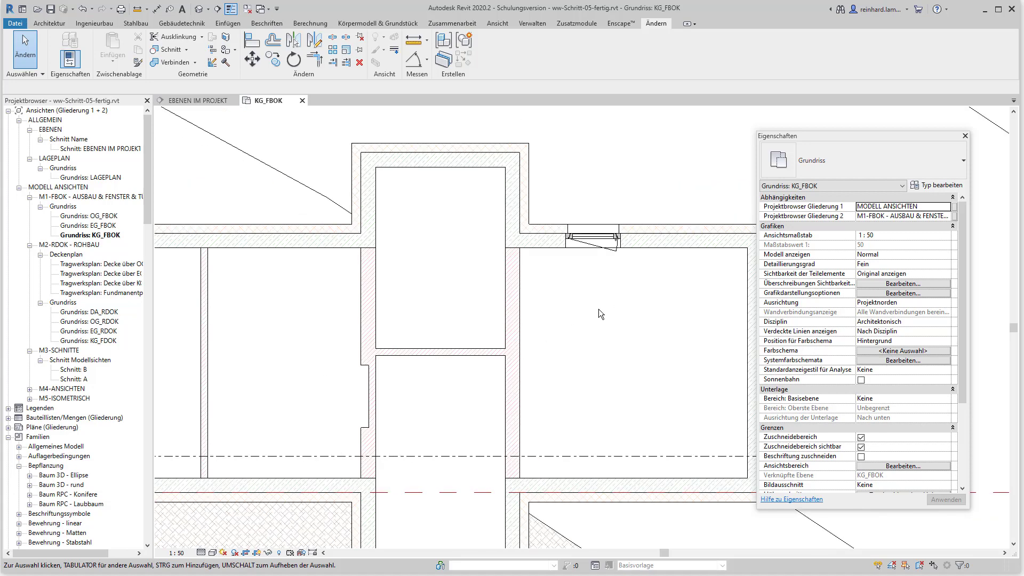
{"action": "middle_click_drag", "start_coordinate": [598, 309], "coordinate": [561, 314]}
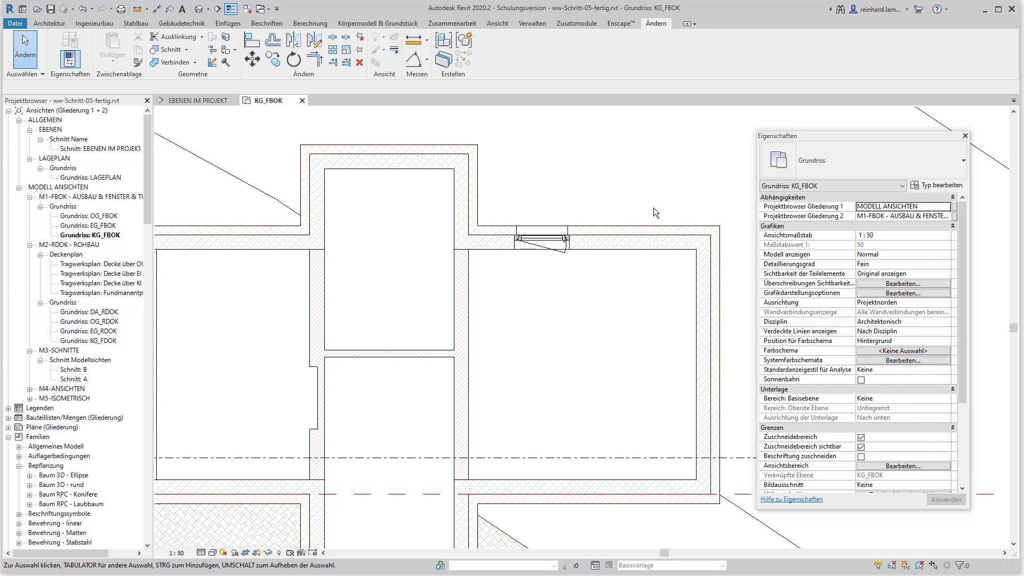
{"action": "left_click", "coordinate": [498, 23]}
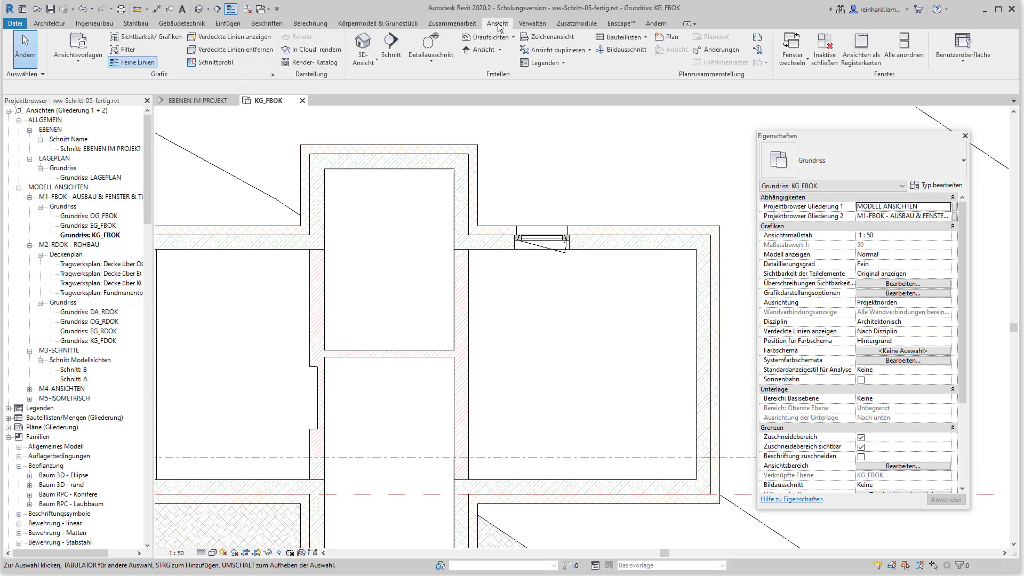
{"action": "left_click", "coordinate": [963, 67]}
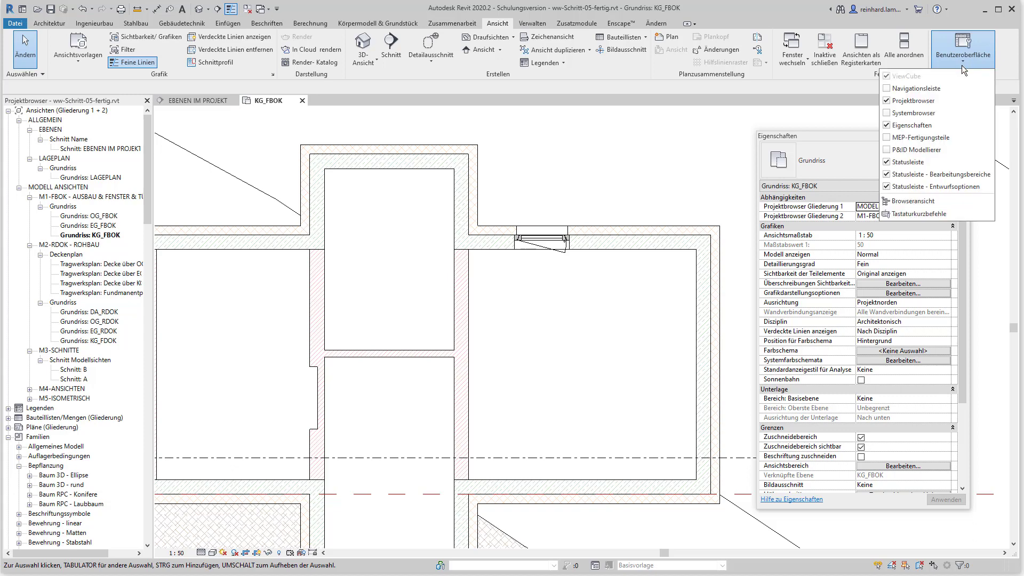
{"action": "left_click", "coordinate": [934, 215]}
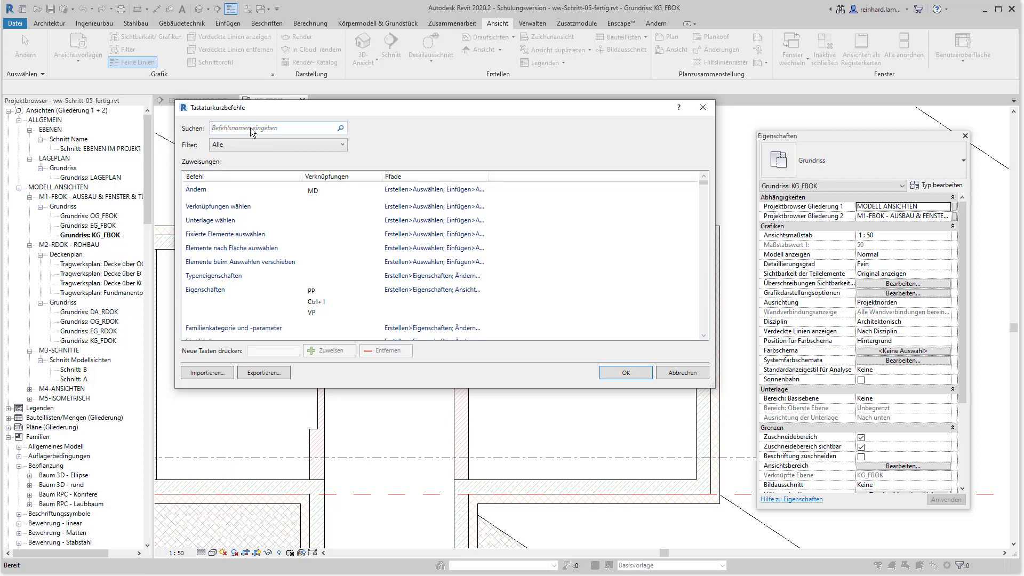
Assign the shortcut VB to 'Verbinden; Geometrie verbinden' and save the settings.
{"action": "type", "text": "verb"}
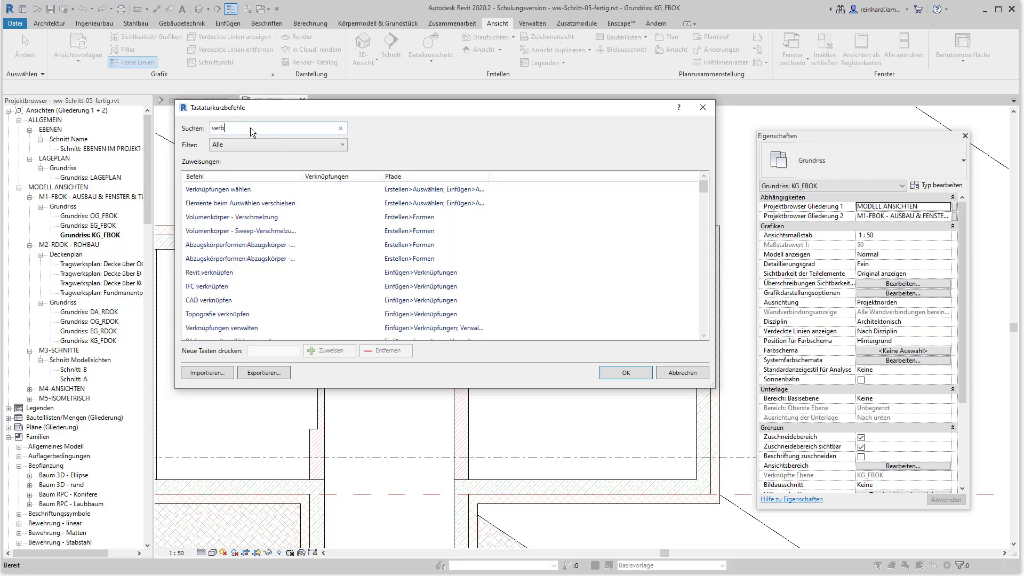
{"action": "type", "text": "inden"}
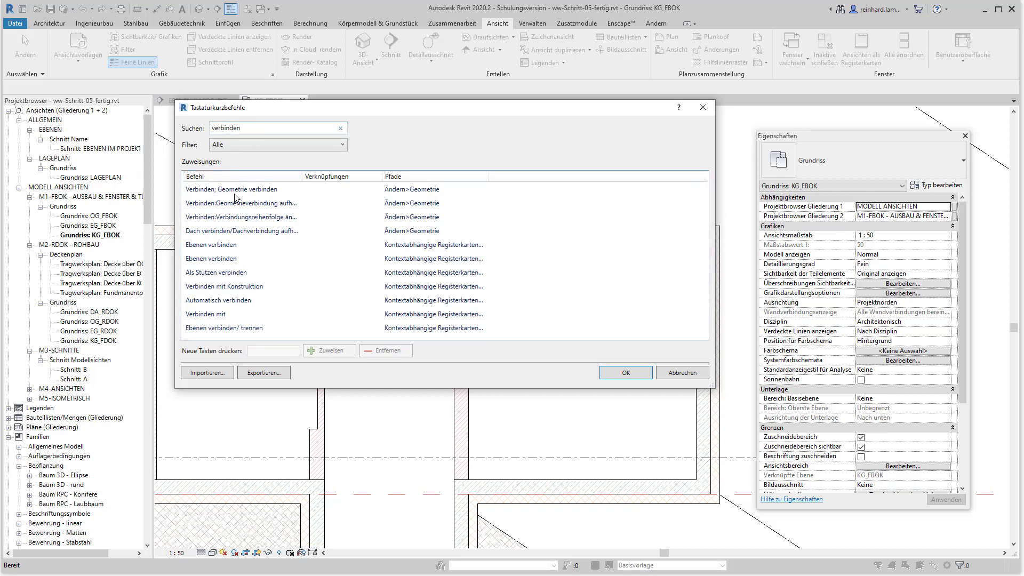
{"action": "left_click", "coordinate": [240, 193]}
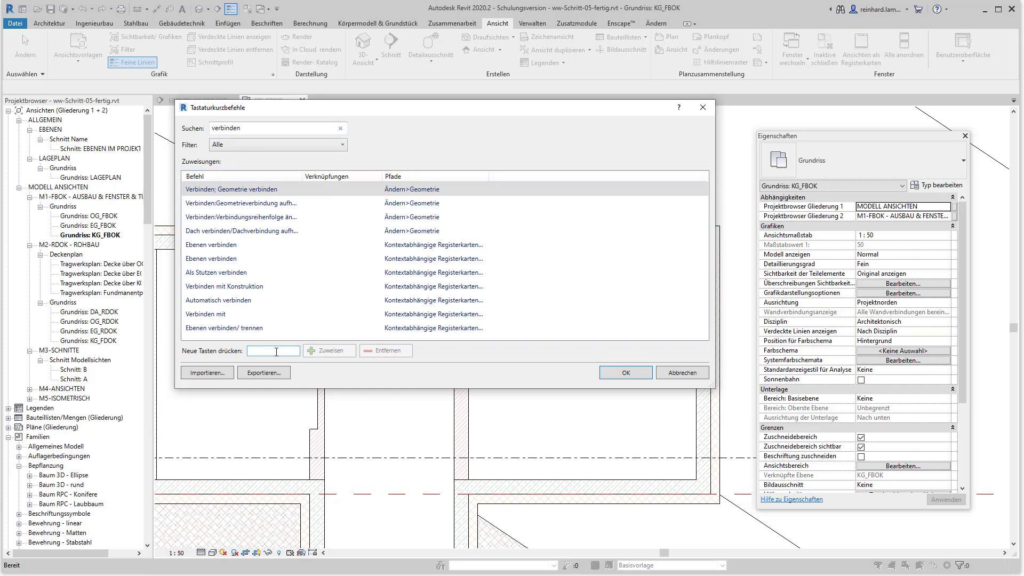
{"action": "key", "text": "shift+b"}
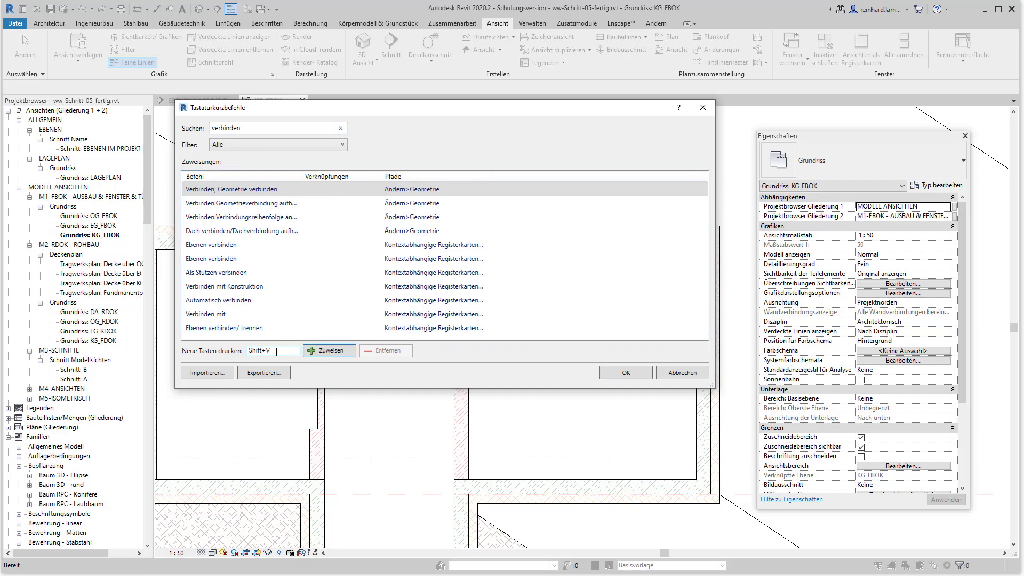
{"action": "key", "text": "BackSpace"}
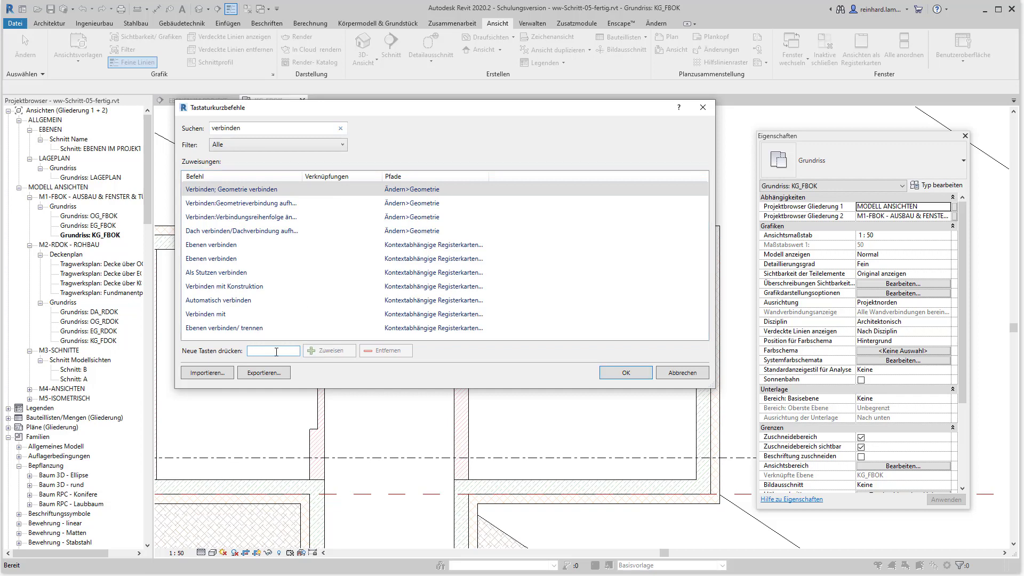
{"action": "type", "text": "vb"}
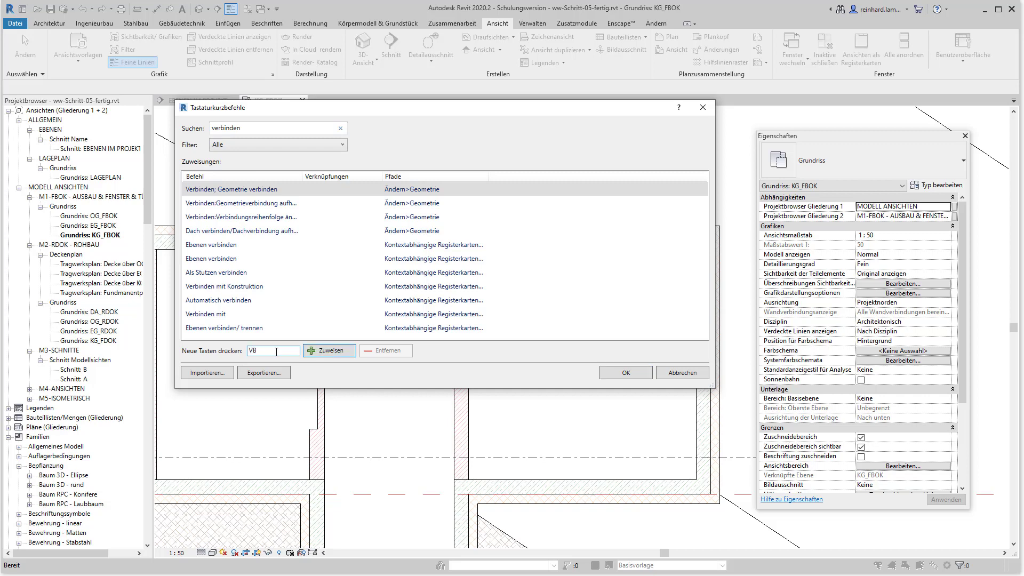
{"action": "left_click", "coordinate": [335, 351]}
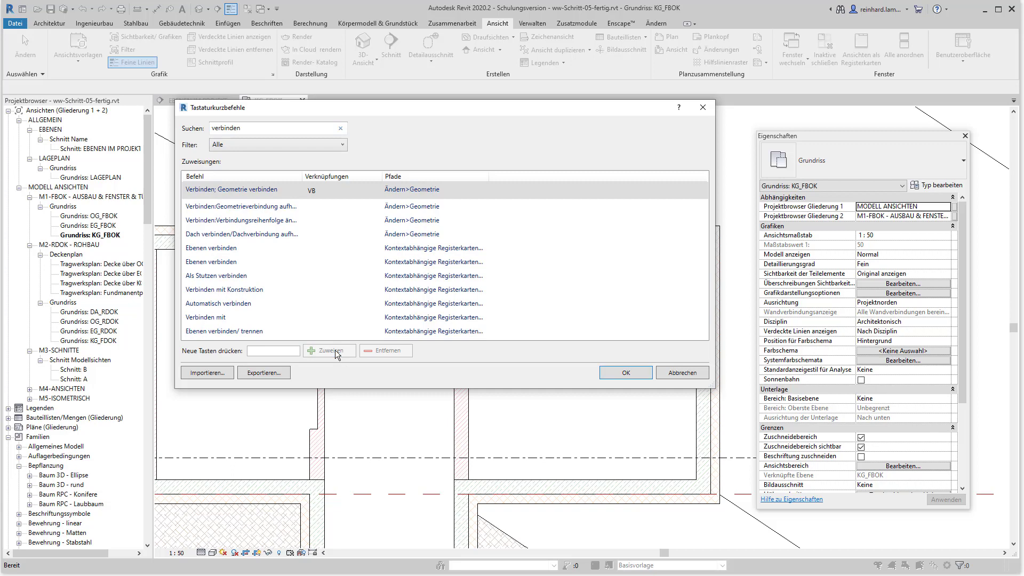
{"action": "left_click", "coordinate": [312, 195]}
{"action": "left_click", "coordinate": [626, 373]}
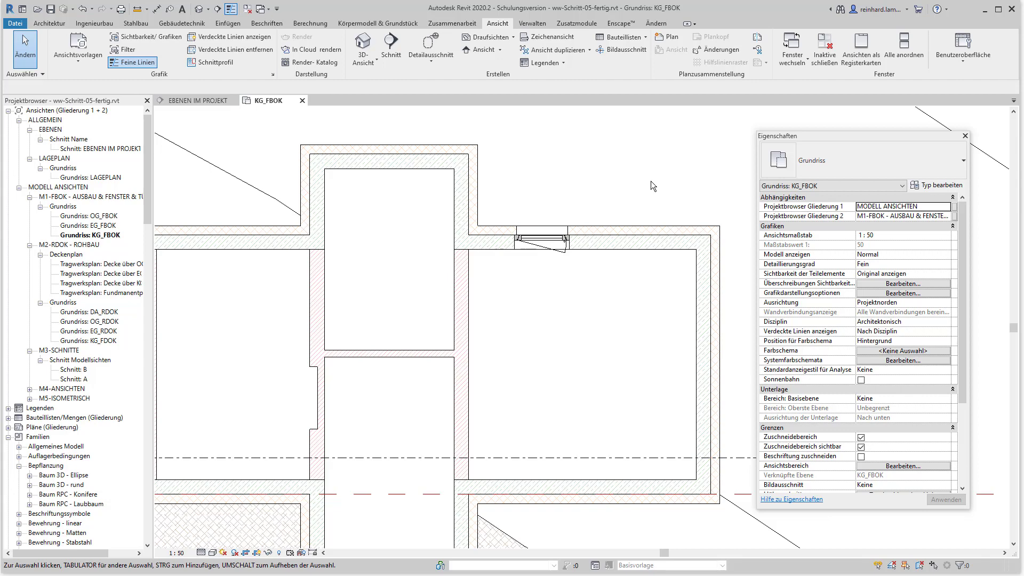
Change the window's Kennzeichen from FE 2 to 2K1 per the reference plan.
{"action": "left_click", "coordinate": [543, 242]}
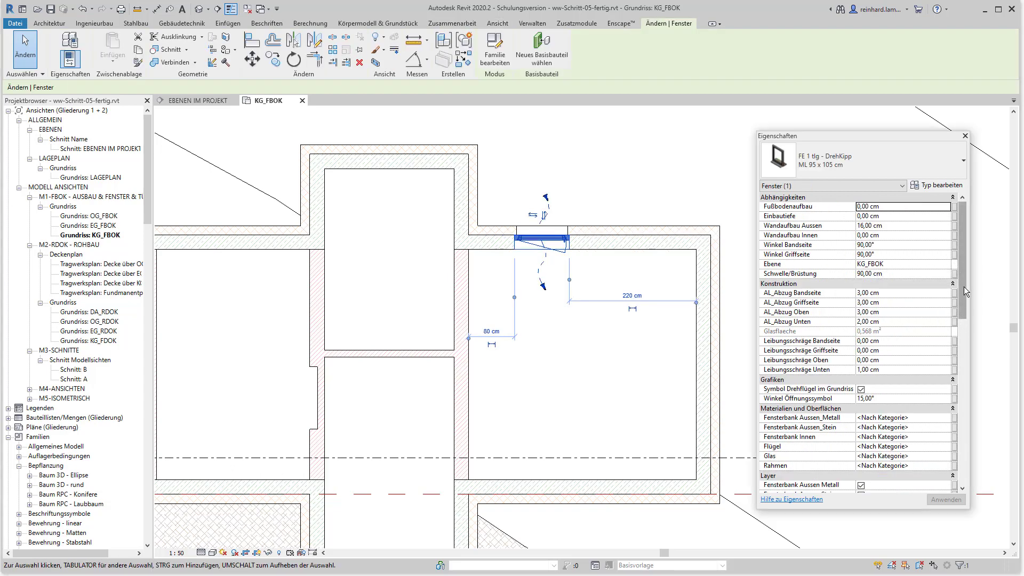
{"action": "mouse_move", "coordinate": [964, 286]}
{"action": "left_mouse_down"}
{"action": "mouse_move", "coordinate": [974, 429]}
{"action": "mouse_move", "coordinate": [972, 369]}
{"action": "left_mouse_up"}
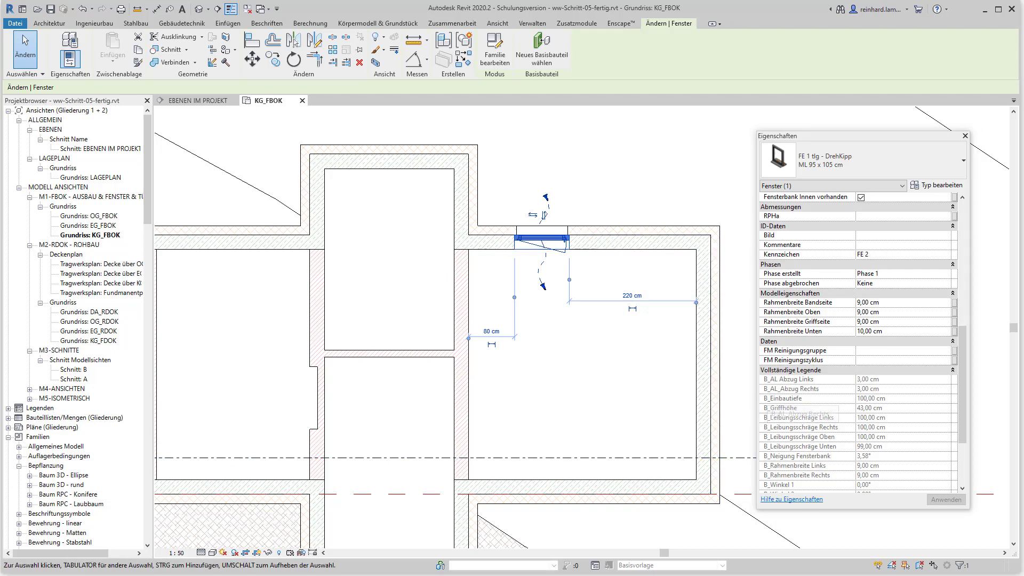
{"action": "key", "text": "alt+Tab"}
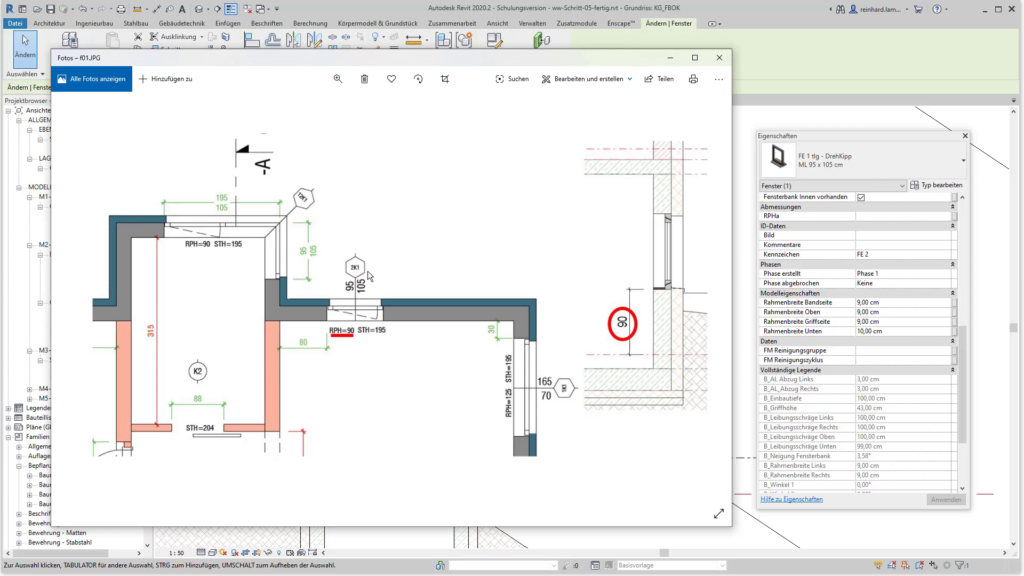
{"action": "left_click", "coordinate": [879, 255]}
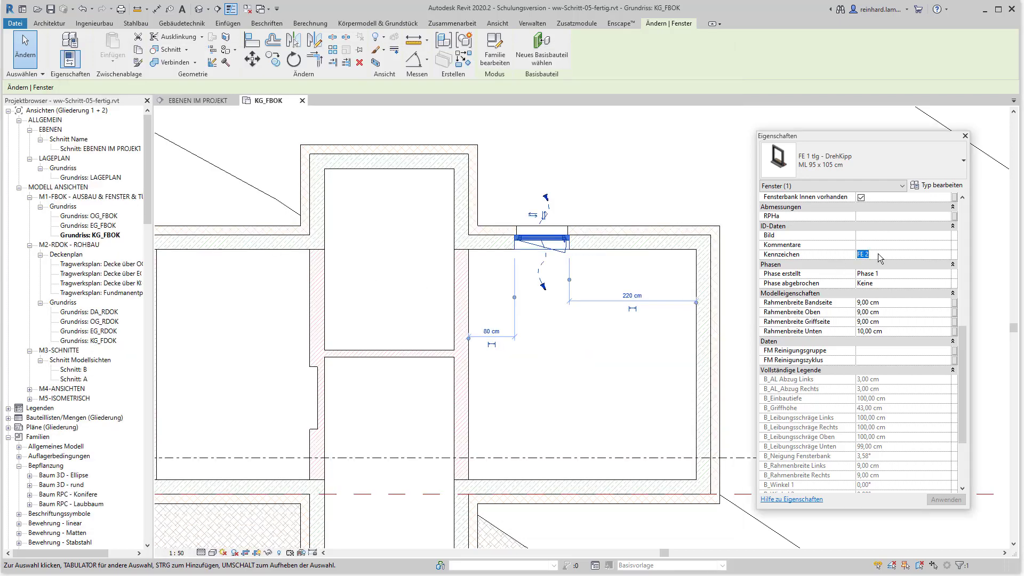
{"action": "type", "text": "2K1"}
{"action": "left_click", "coordinate": [944, 501]}
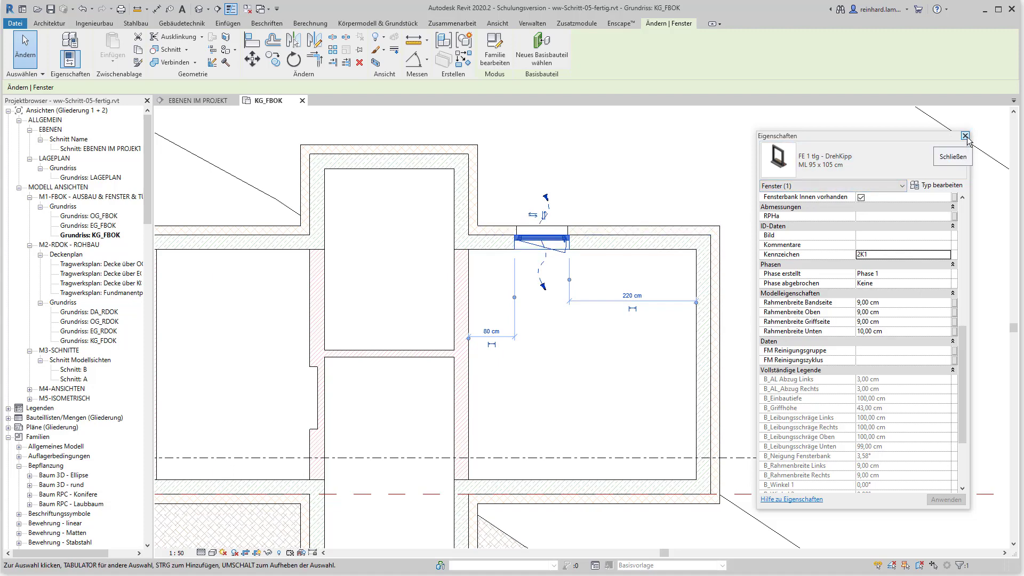
{"action": "key", "text": "Escape"}
{"action": "middle_click_drag", "start_coordinate": [381, 233], "coordinate": [595, 389]}
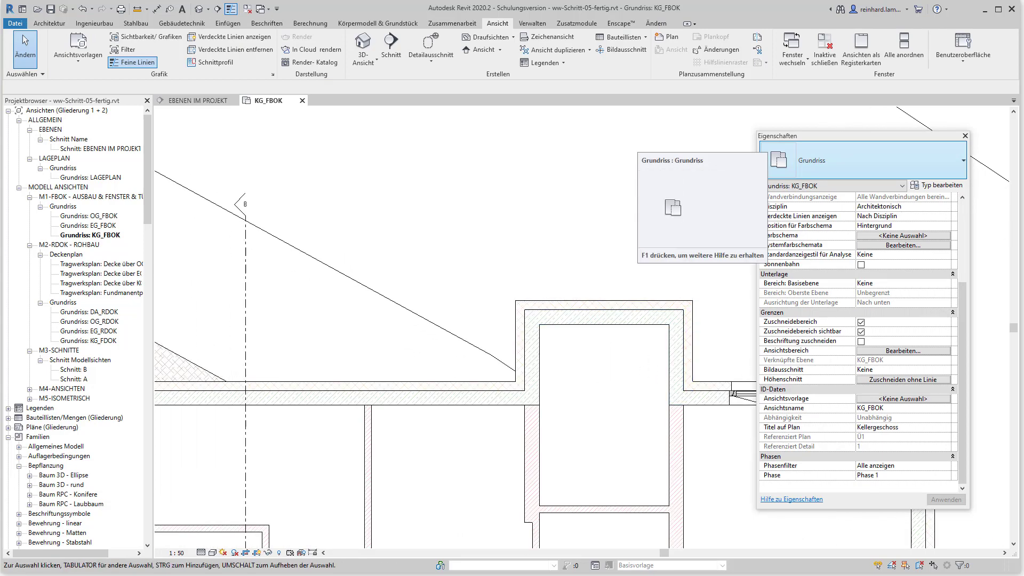
Check the reference plan image, then return to the KG_FBOK plan as the unsaved-project reminder appears.
{"action": "key", "text": "alt+Tab"}
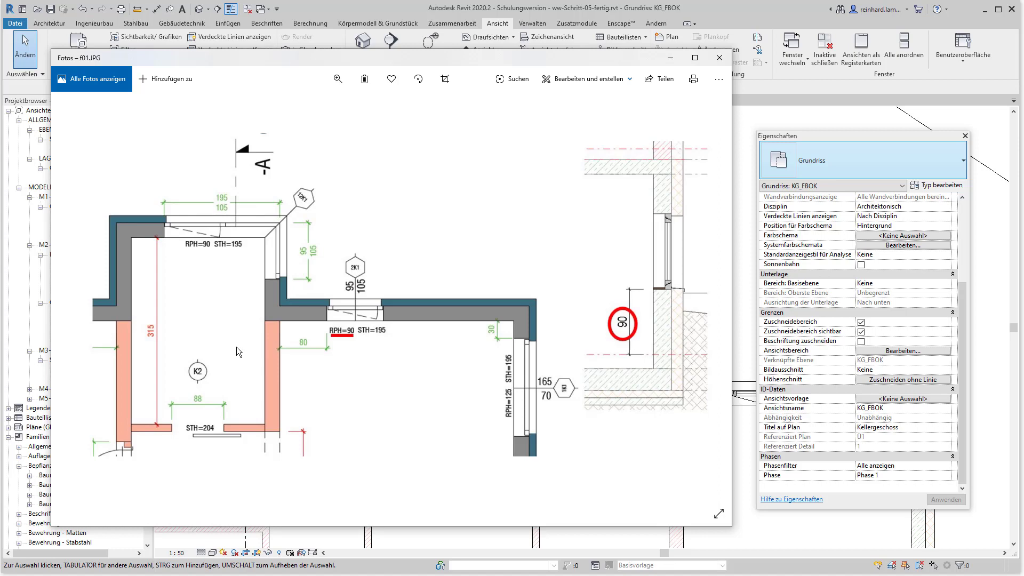
{"action": "left_click", "coordinate": [318, 547]}
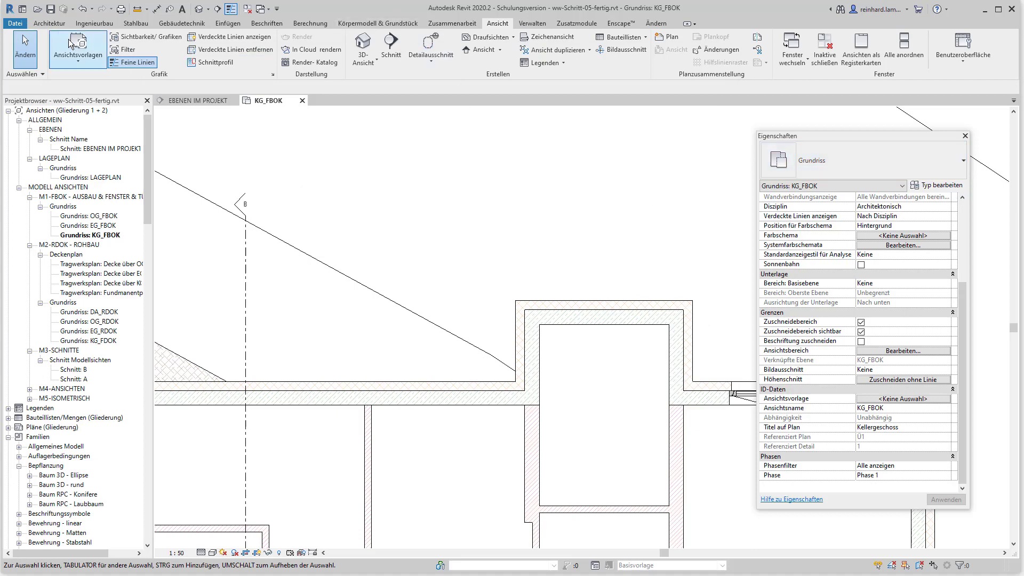
{"action": "left_click", "coordinate": [51, 24]}
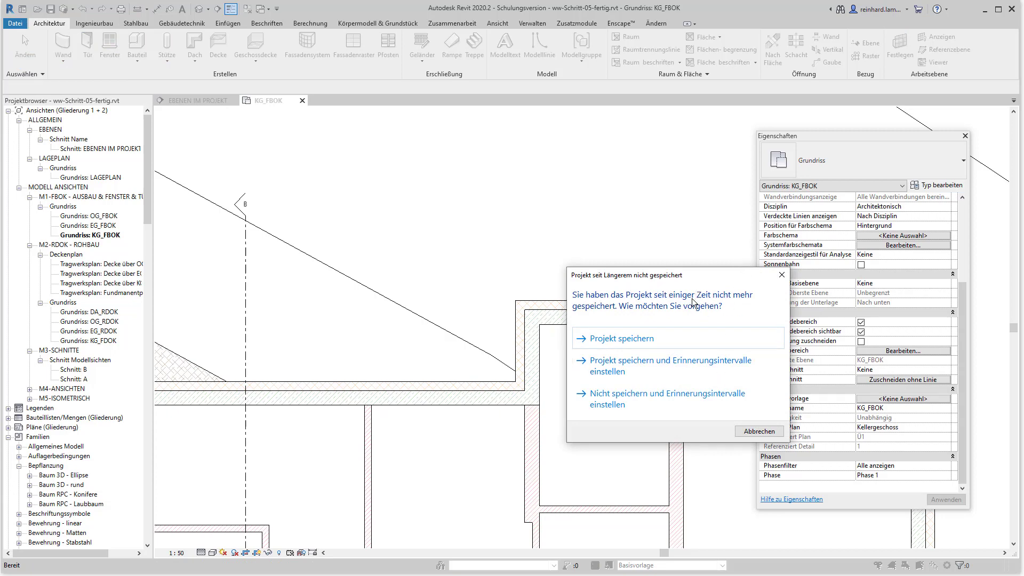
Save the project and choose the FE 1 tlg - Fix-1 Nurglasecke : 1100 x 1400 window type.
{"action": "left_click", "coordinate": [622, 339]}
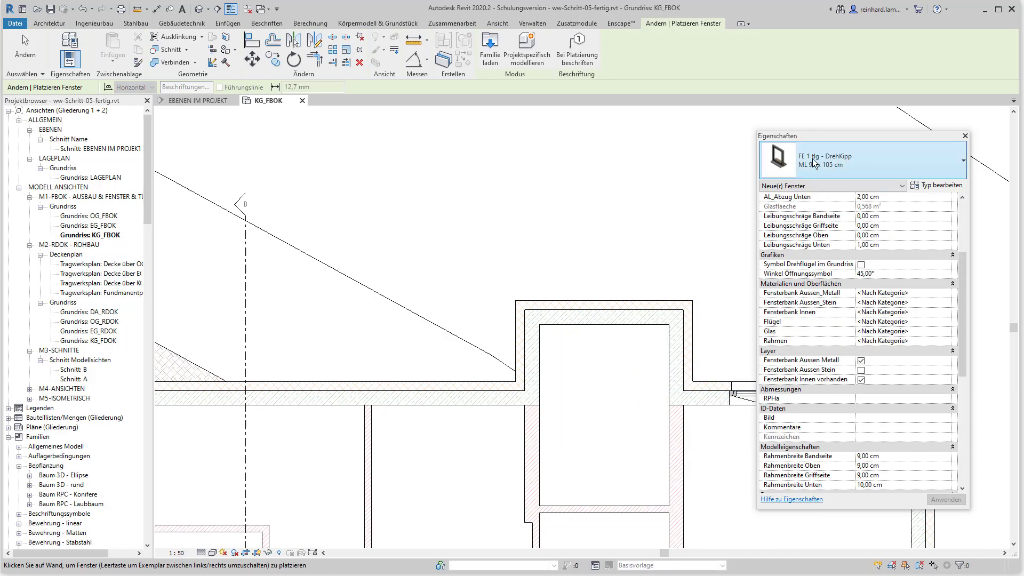
{"action": "left_click", "coordinate": [814, 162]}
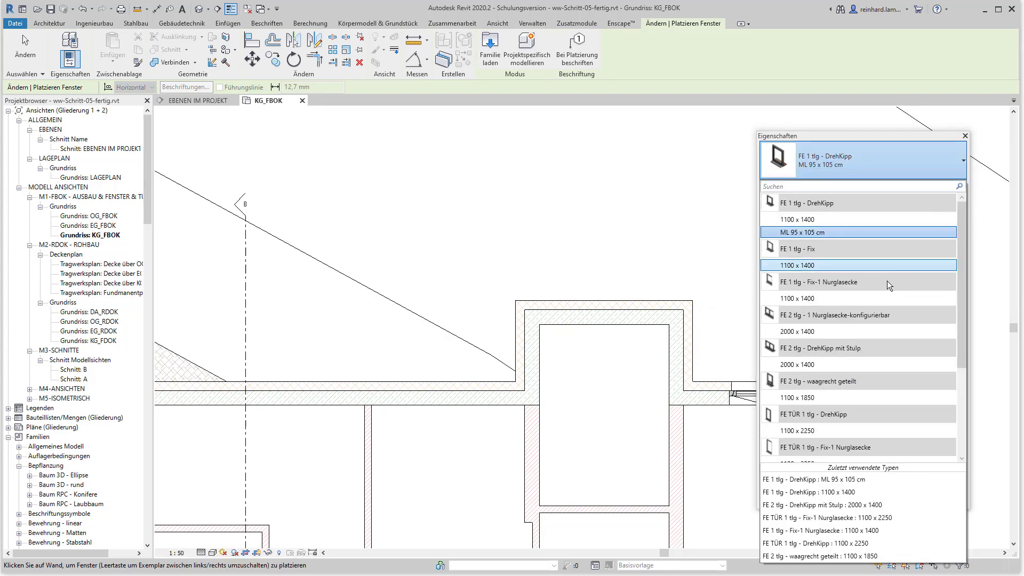
{"action": "scroll", "coordinate": [887, 281], "scroll_direction": "down", "scroll_amount": 1}
{"action": "scroll", "coordinate": [887, 280], "scroll_direction": "down", "scroll_amount": 1}
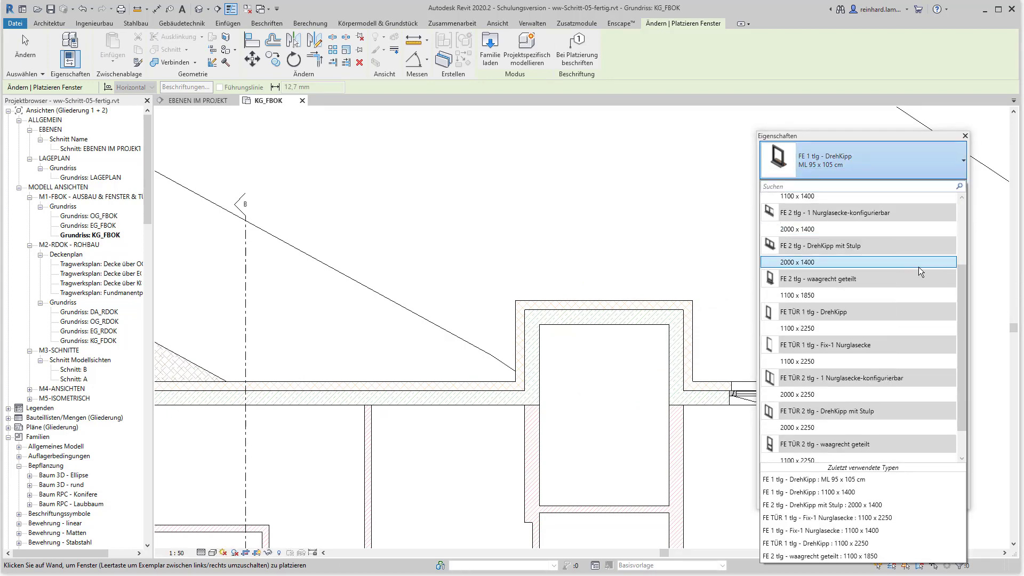
{"action": "scroll", "coordinate": [866, 332], "scroll_direction": "up", "scroll_amount": 1}
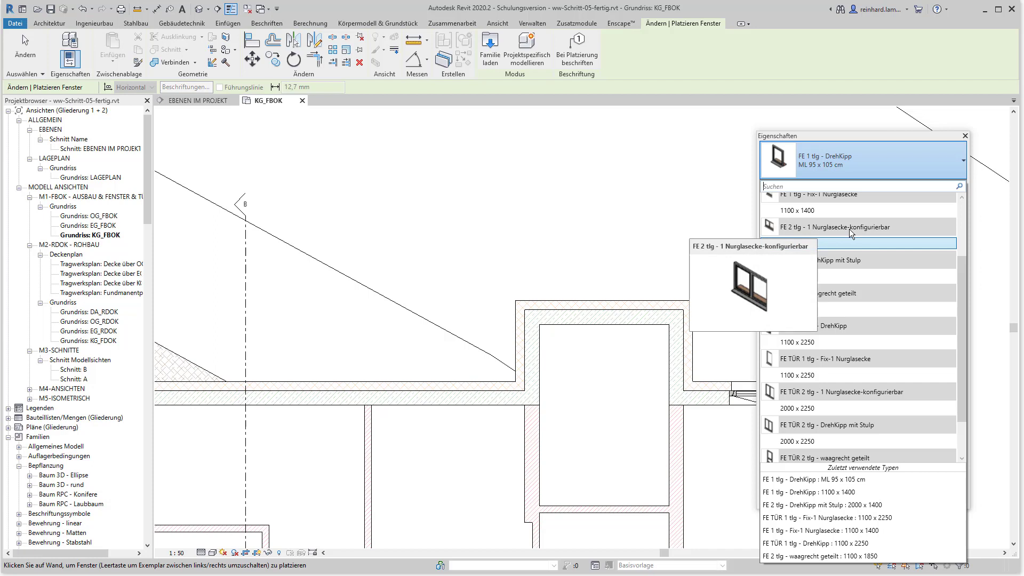
{"action": "scroll", "coordinate": [849, 229], "scroll_direction": "up", "scroll_amount": 1}
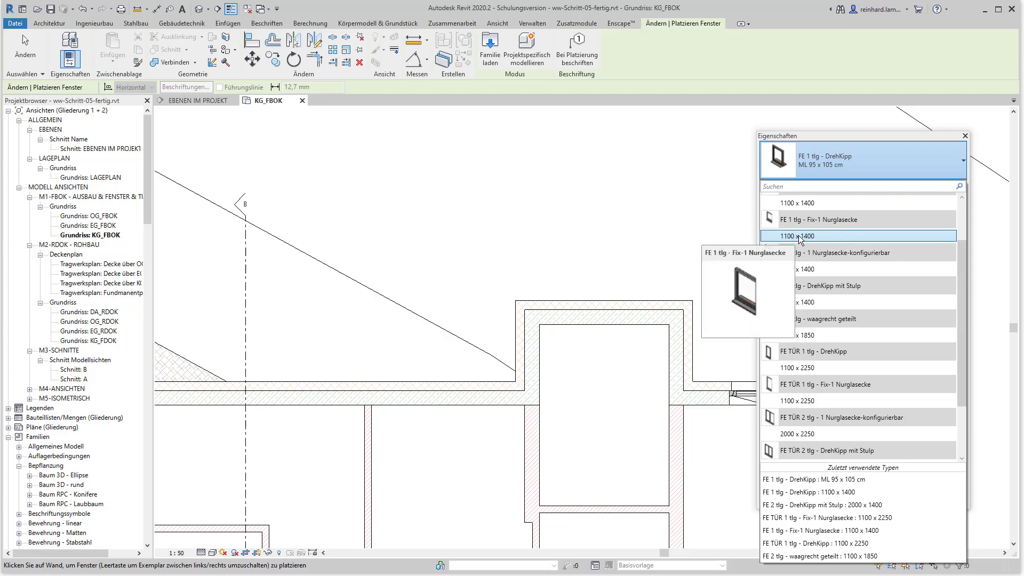
{"action": "left_click", "coordinate": [797, 236]}
{"action": "scroll", "coordinate": [921, 320], "scroll_direction": "down", "scroll_amount": 5}
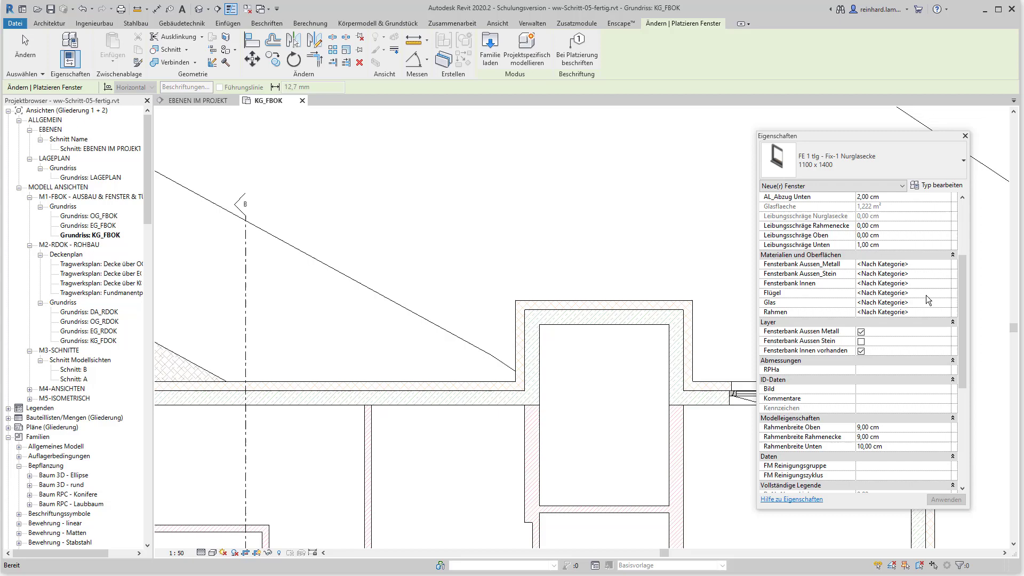
Duplicate the Fix-1 Nurglasecke type as 'ML 95 x 105 cm' with width 95 and height 105.
{"action": "left_click", "coordinate": [941, 185]}
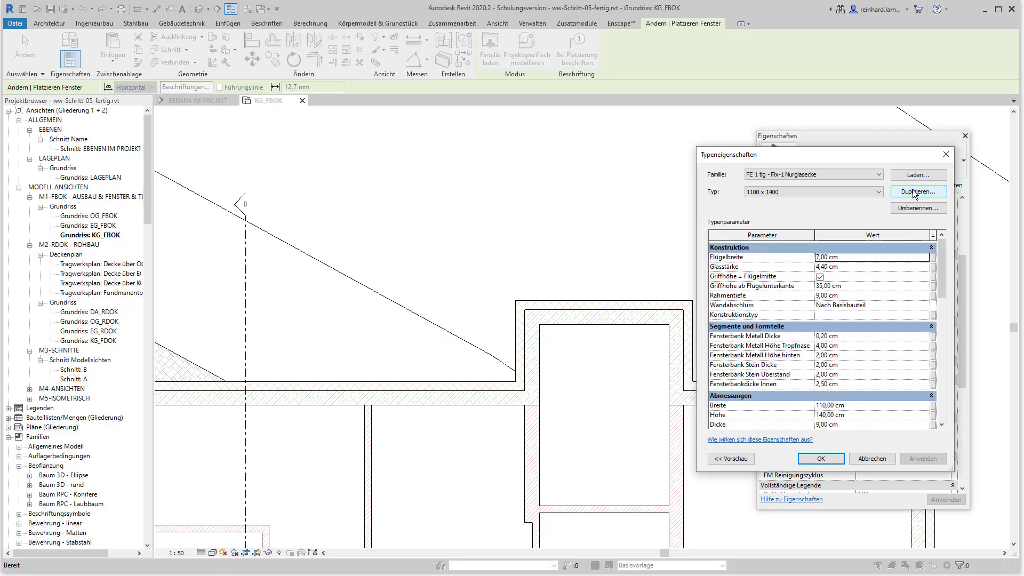
{"action": "left_click", "coordinate": [913, 191]}
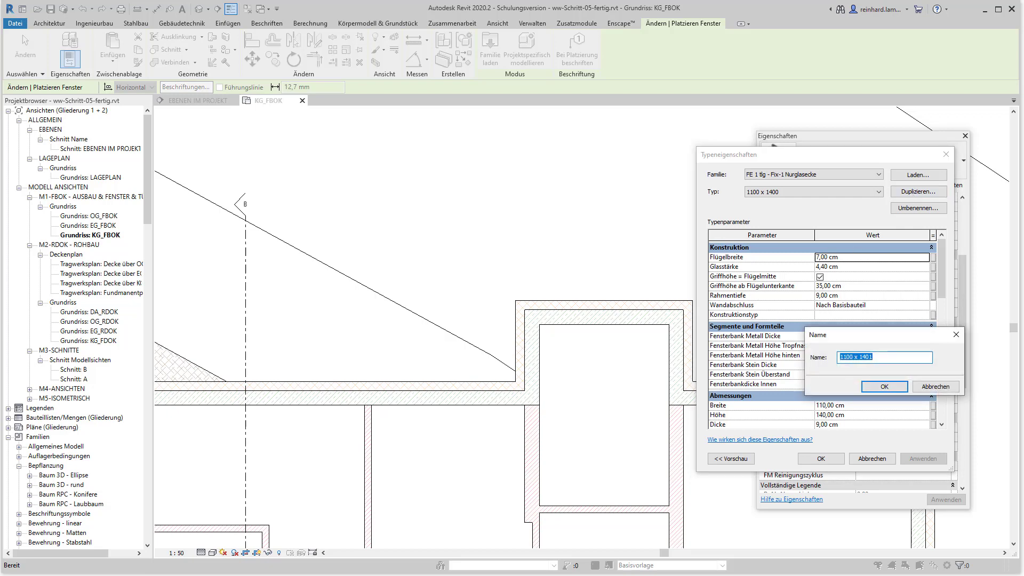
{"action": "key", "text": "alt+Tab"}
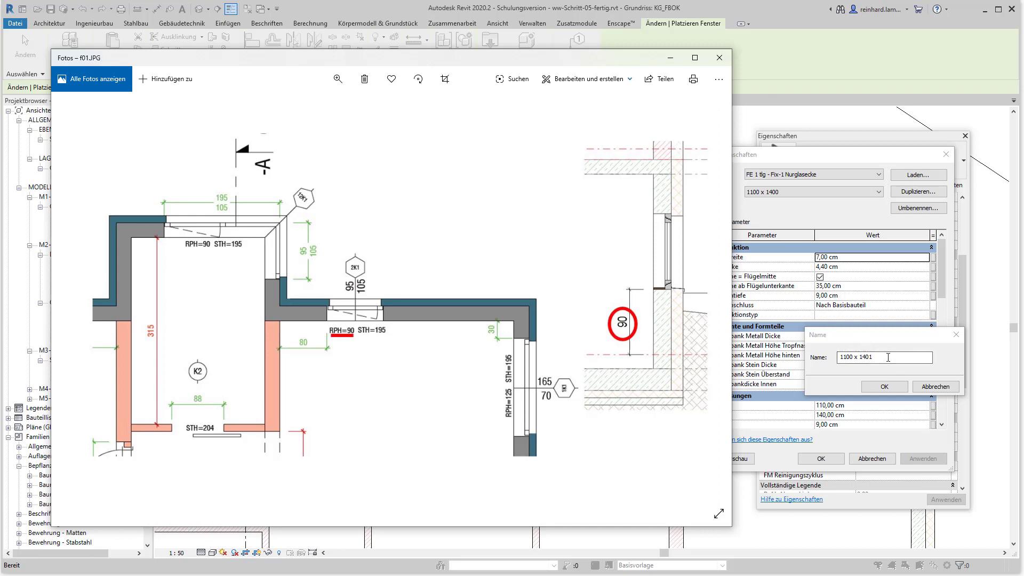
{"action": "key", "text": "alt+Tab"}
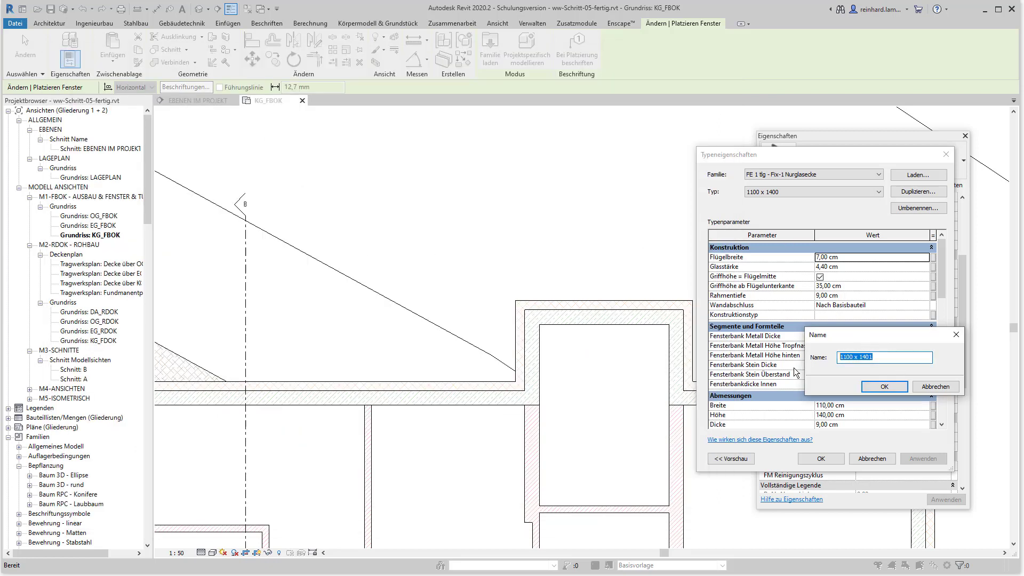
{"action": "type", "text": "ML 95 x 10"}
{"action": "type", "text": "5 cm"}
{"action": "left_click", "coordinate": [884, 386]}
{"action": "left_click", "coordinate": [863, 404]}
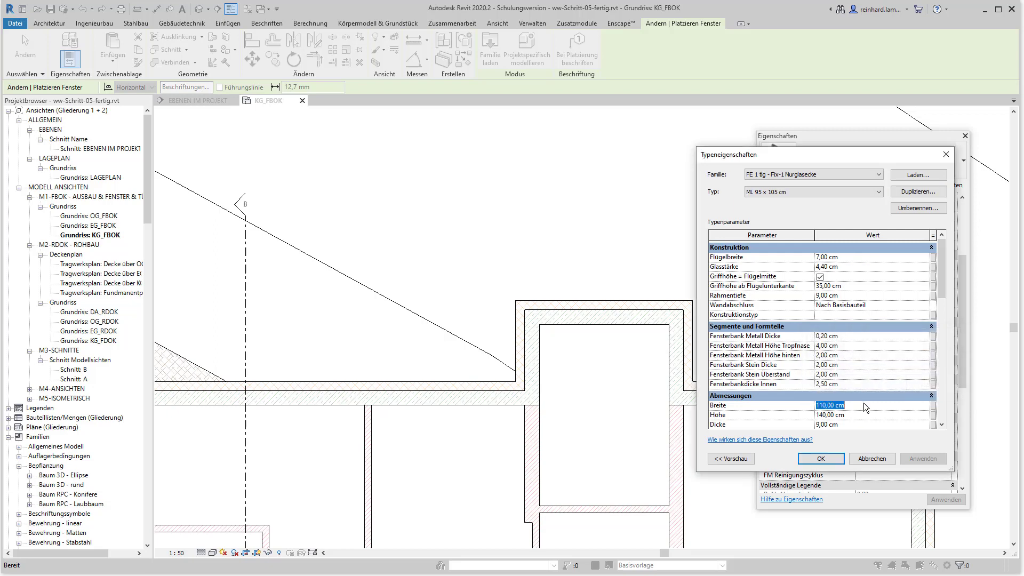
{"action": "type", "text": "95"}
{"action": "left_click", "coordinate": [866, 414]}
{"action": "type", "text": "105"}
{"action": "left_click", "coordinate": [822, 462]}
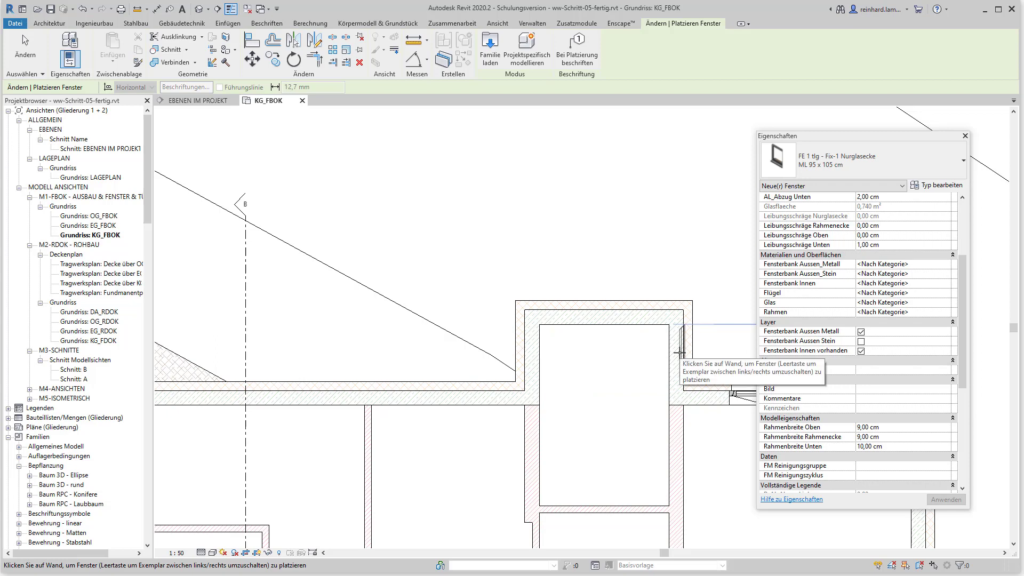
Place the ML 95 x 105 cm window in the right wall, then select type 1 Nurglasecke-konfigurierbar 2000 x 1400.
{"action": "left_click", "coordinate": [679, 352]}
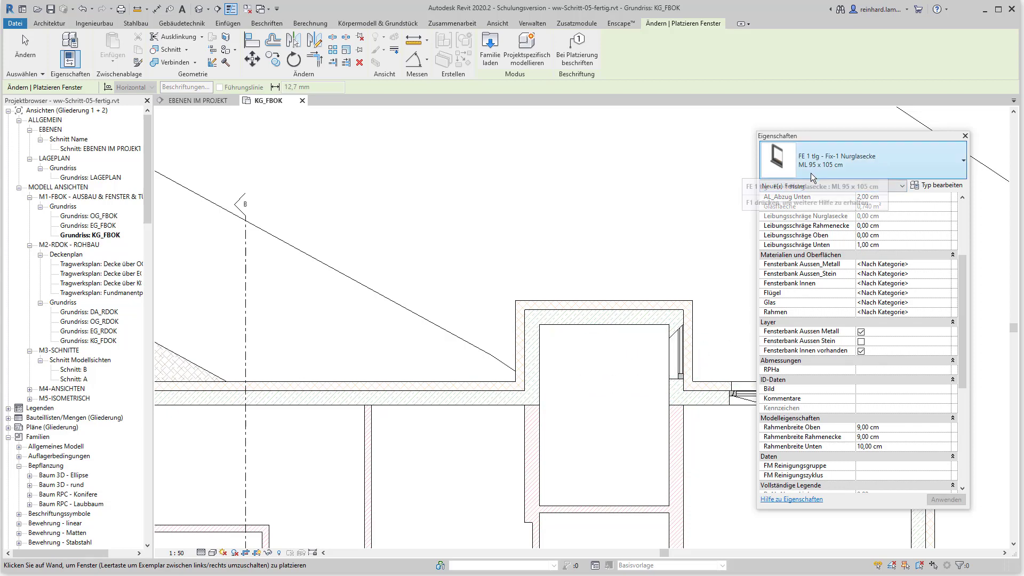
{"action": "left_click", "coordinate": [909, 162]}
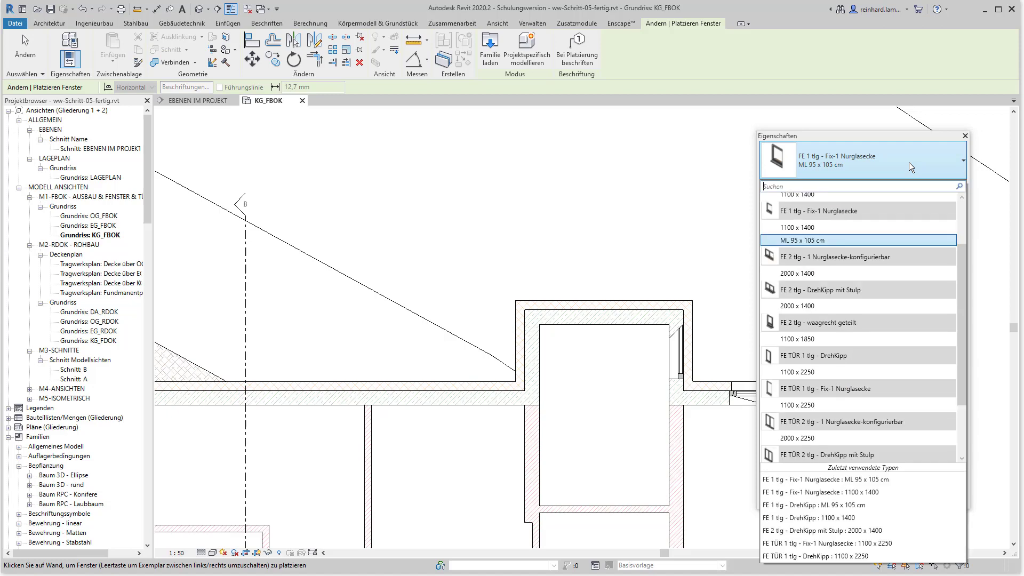
{"action": "left_click", "coordinate": [793, 274]}
Duplicate the configurable corner-glazing type as 'ML 195 x 105 cm', width 195 and height 105.
{"action": "left_click", "coordinate": [942, 187]}
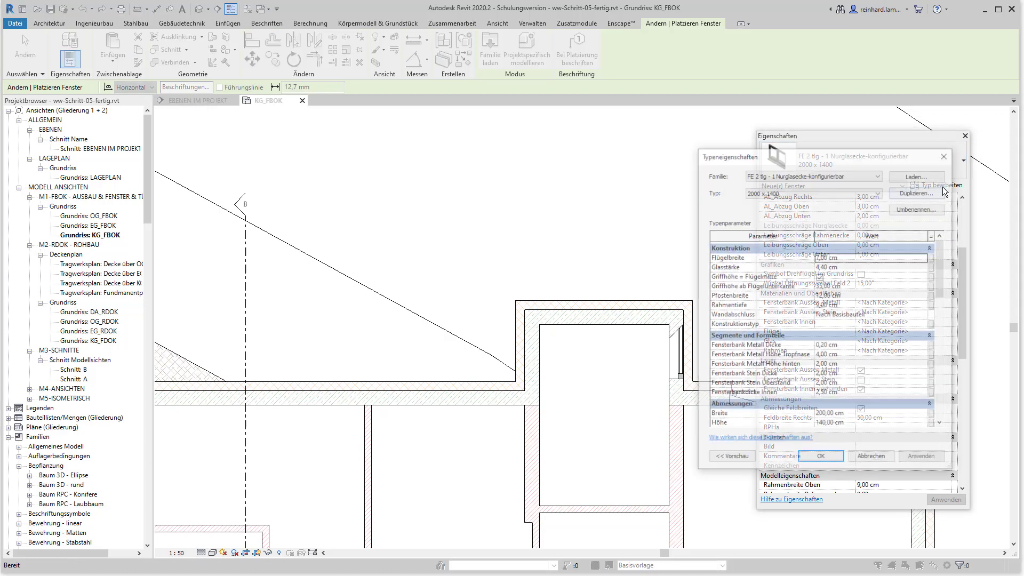
{"action": "left_click", "coordinate": [918, 192]}
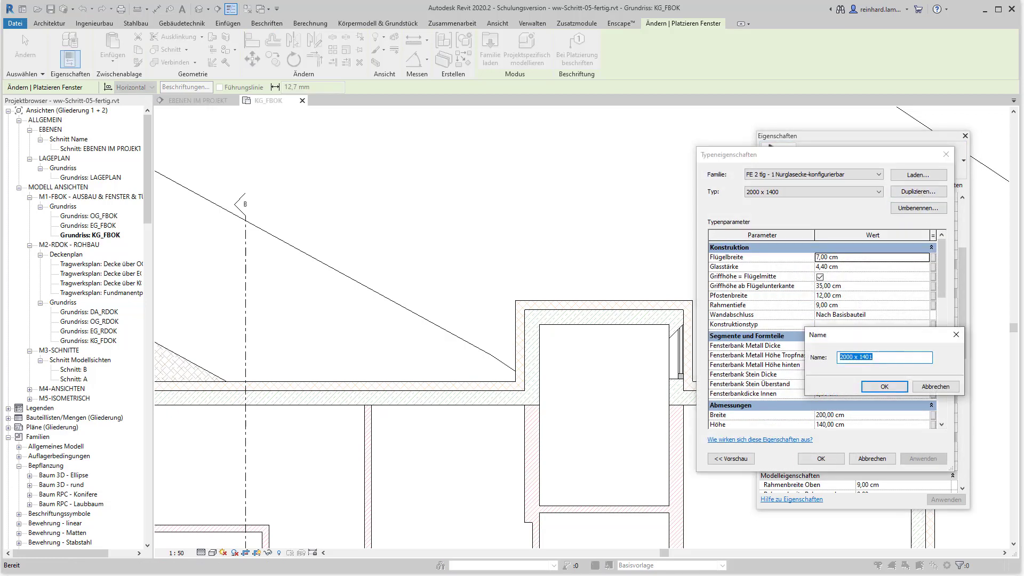
{"action": "key", "text": "alt+Tab"}
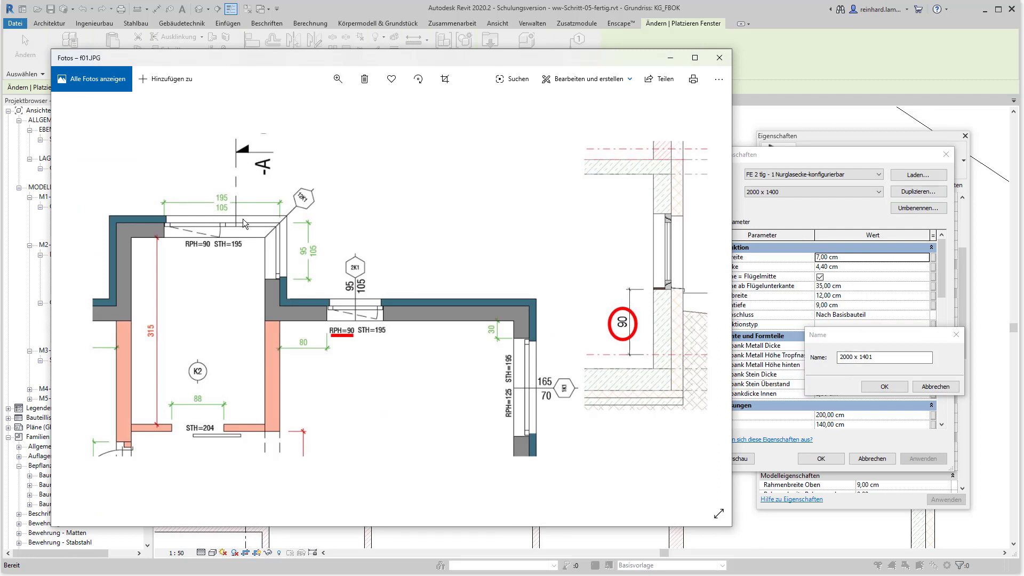
{"action": "key", "text": "alt+Tab"}
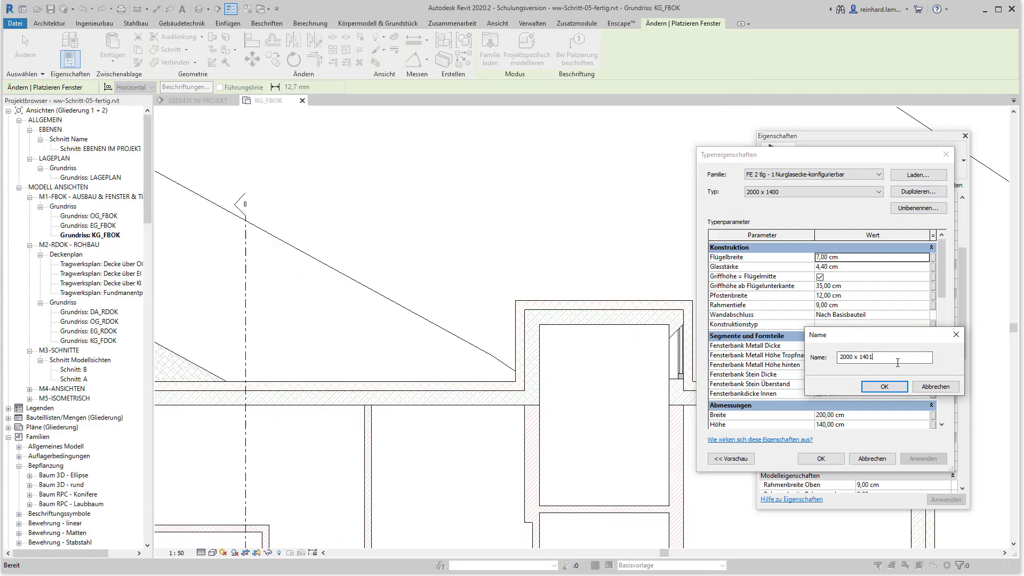
{"action": "type", "text": "ML"}
{"action": "type", "text": " 195"}
{"action": "type", "text": " x 10"}
{"action": "type", "text": "5 cm"}
{"action": "left_click", "coordinate": [884, 387]}
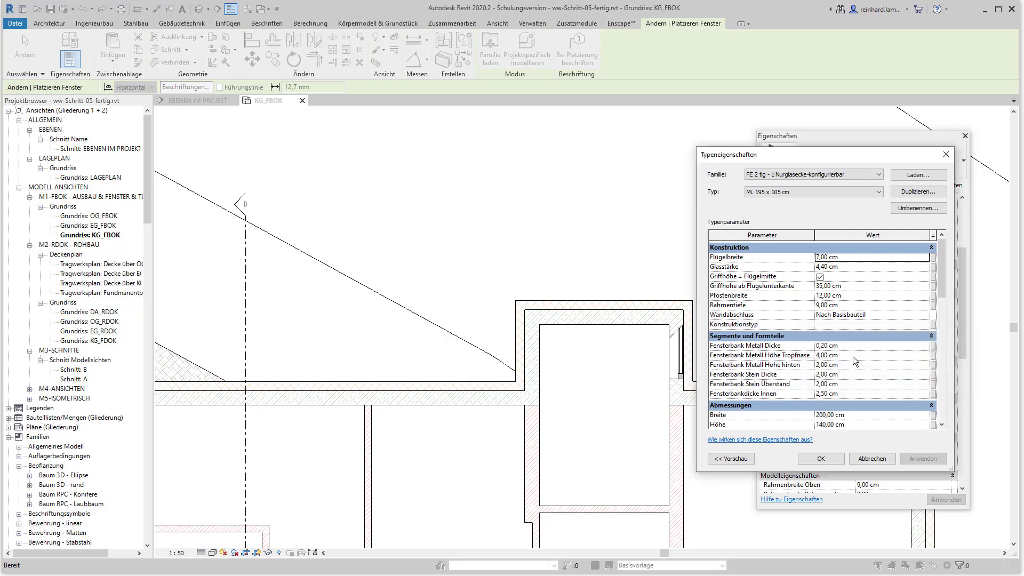
{"action": "left_click", "coordinate": [853, 415]}
{"action": "type", "text": "19"}
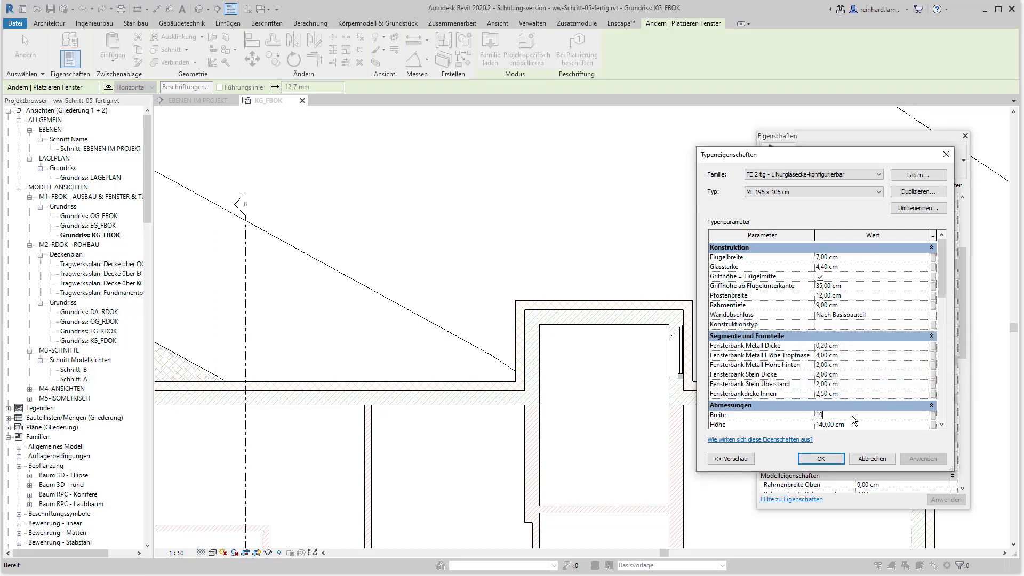
{"action": "type", "text": "5"}
{"action": "left_click", "coordinate": [869, 421]}
{"action": "type", "text": "105"}
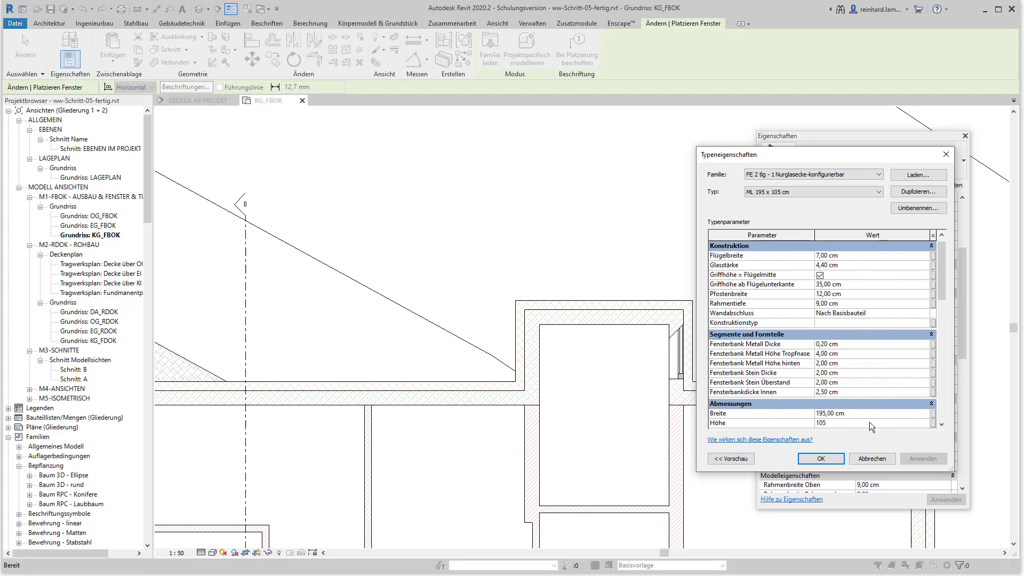
{"action": "left_click", "coordinate": [833, 459]}
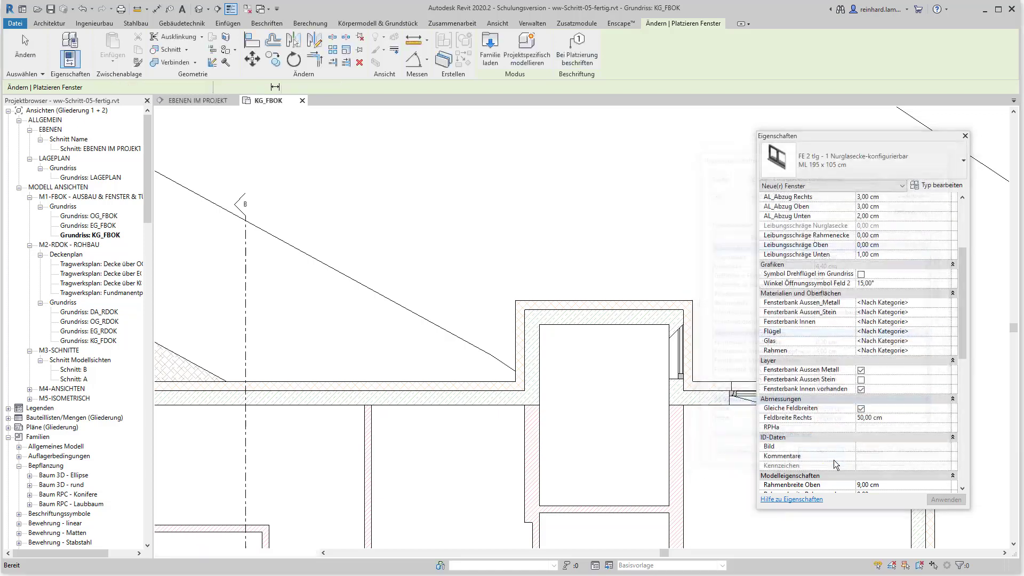
Place the ML 195 x 105 cm window in the top wall, flipped so its glass corner is on the right.
{"action": "scroll", "coordinate": [621, 317], "scroll_direction": "up", "scroll_amount": 2}
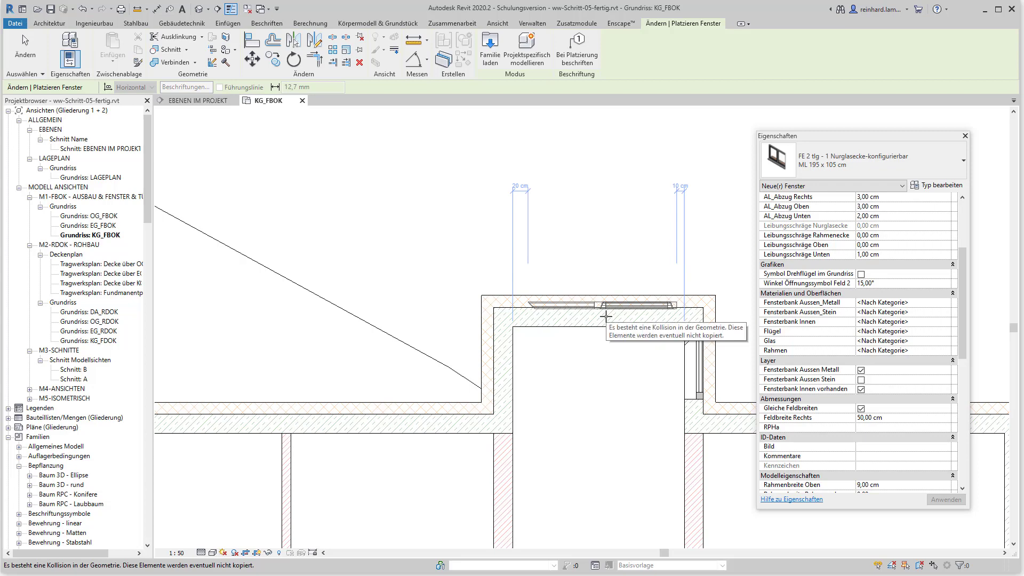
{"action": "left_click", "coordinate": [605, 317]}
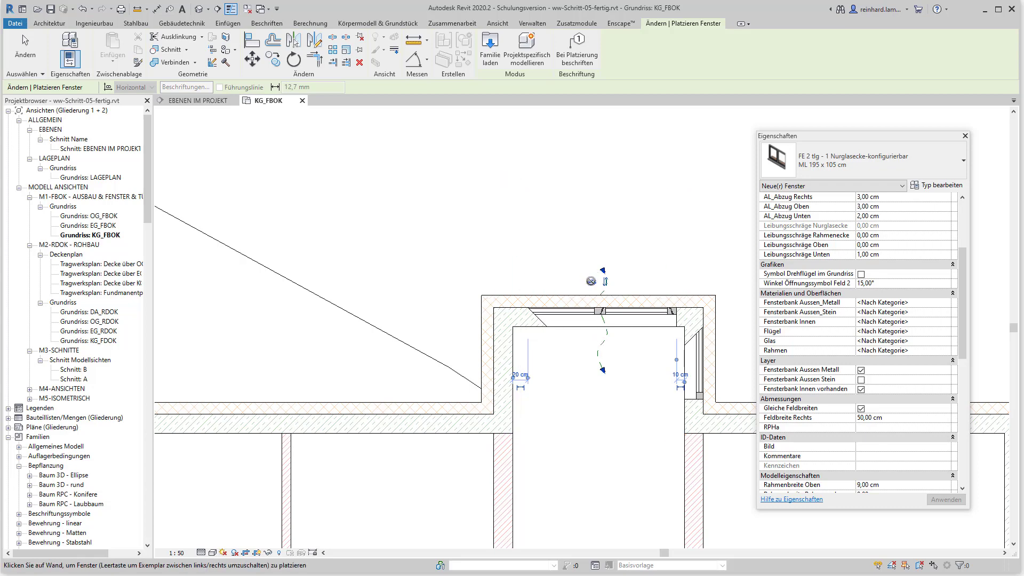
{"action": "key", "text": "space"}
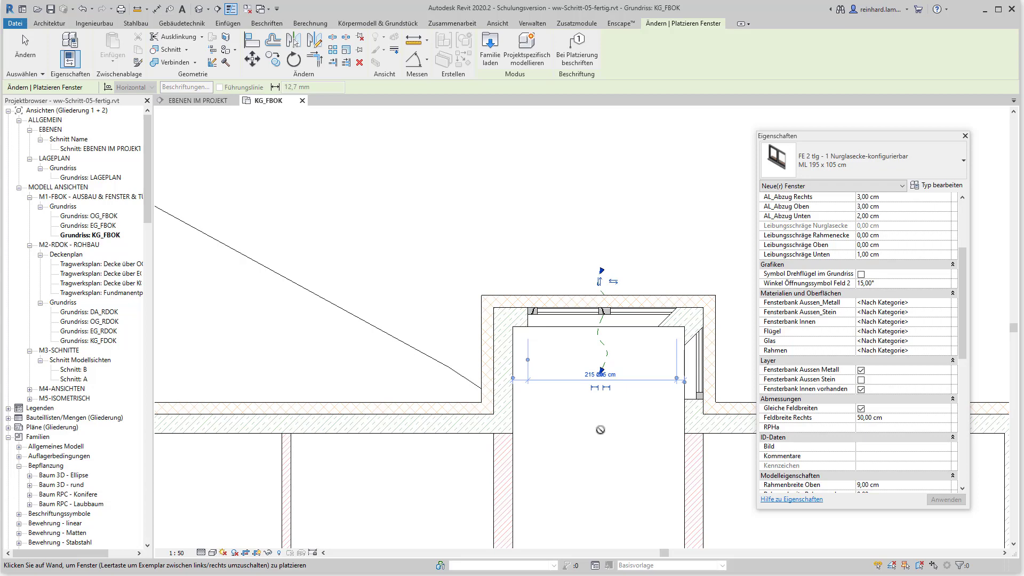
{"action": "key", "text": "Escape"}
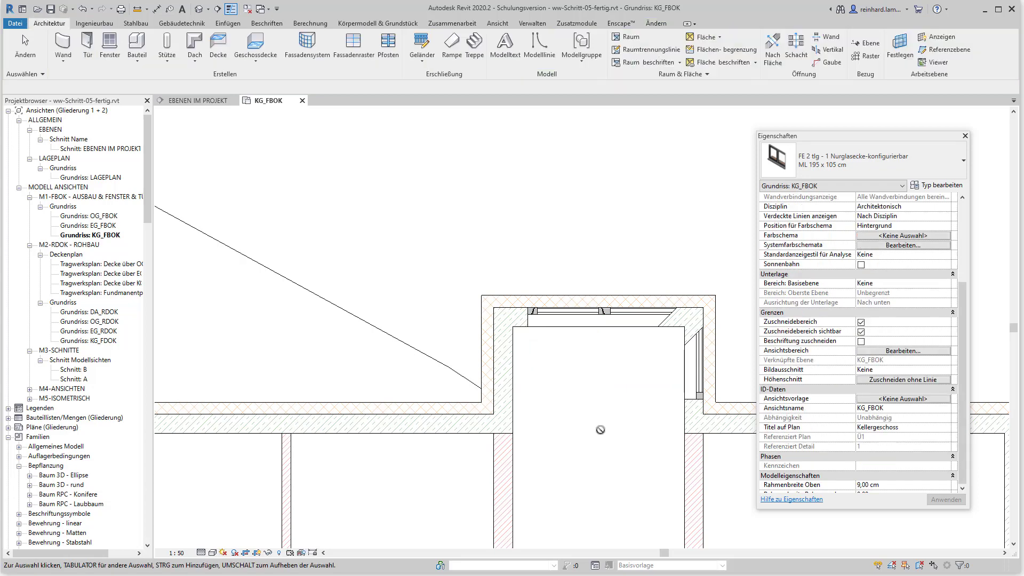
{"action": "middle_click_drag", "start_coordinate": [735, 213], "coordinate": [688, 206]}
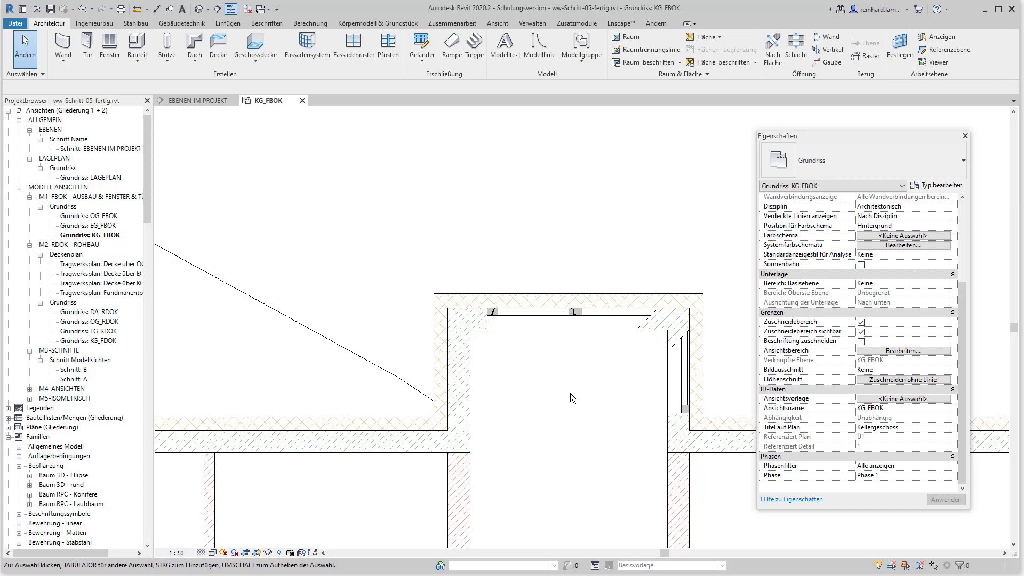
Join the inner walls to the outer insulated walls at both window walls with Join Geometry (JG).
{"action": "key", "text": "j"}
{"action": "key", "text": "g"}
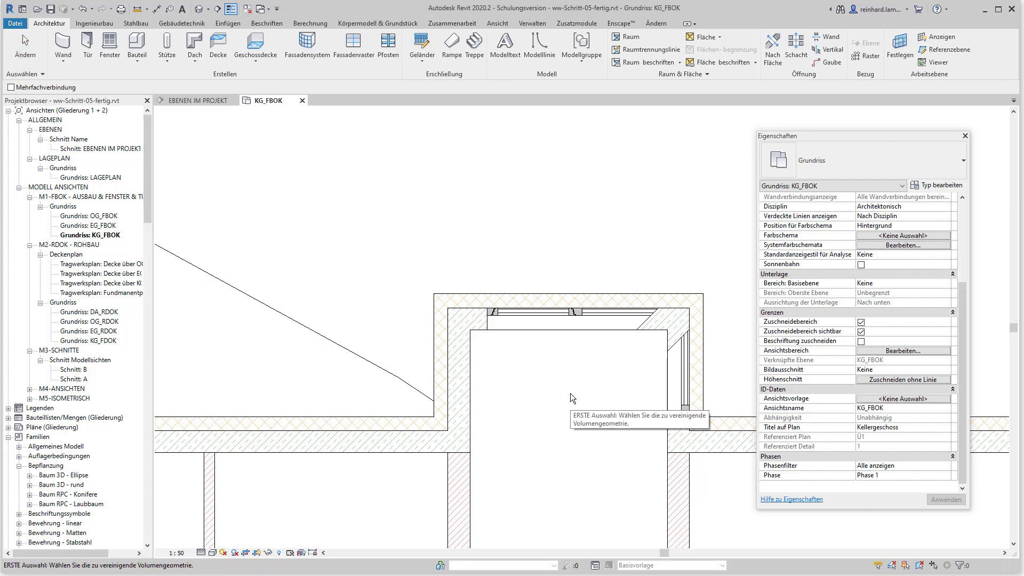
{"action": "left_click", "coordinate": [480, 335]}
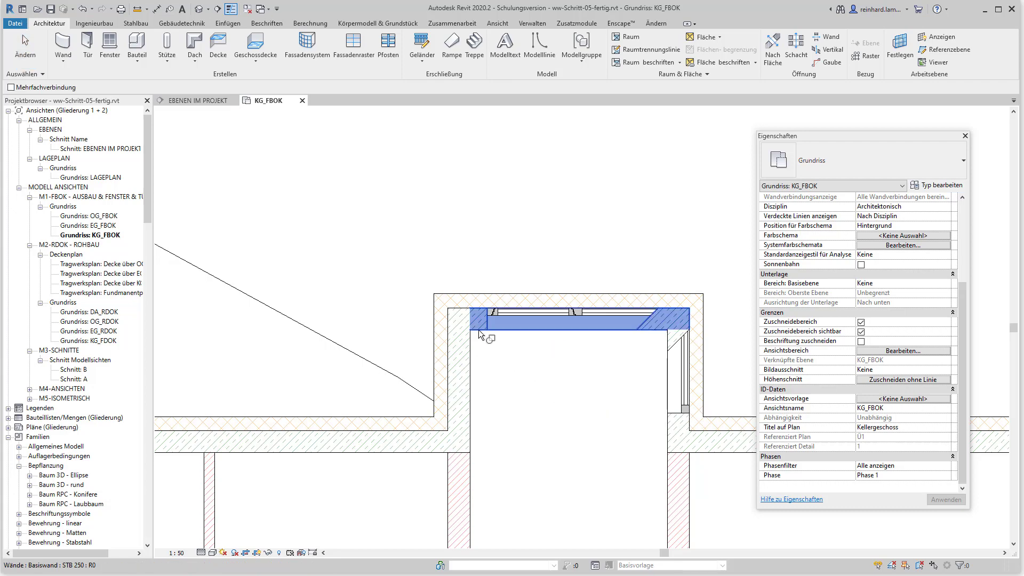
{"action": "left_click", "coordinate": [481, 306]}
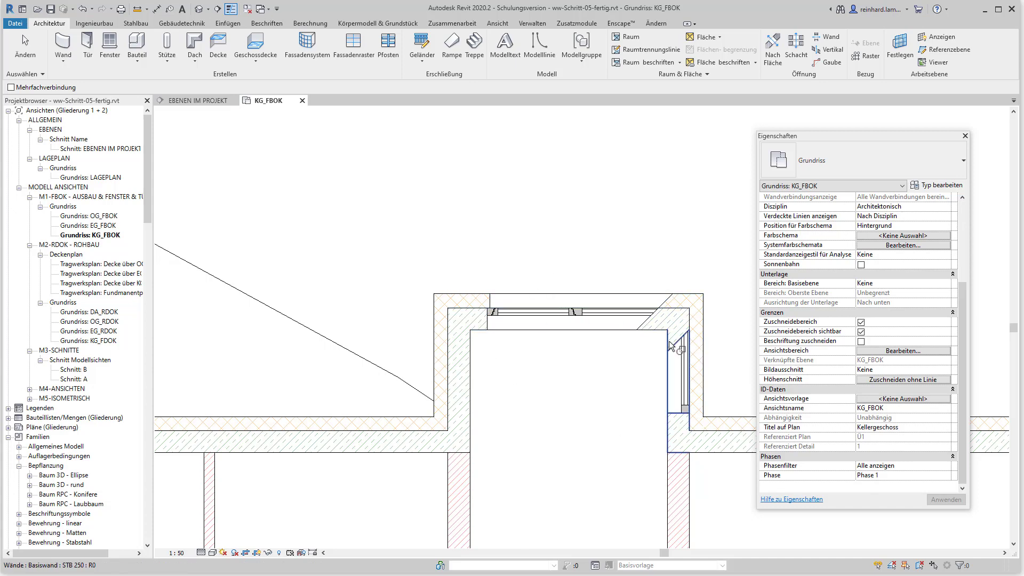
{"action": "left_click", "coordinate": [676, 362]}
{"action": "left_click", "coordinate": [699, 378]}
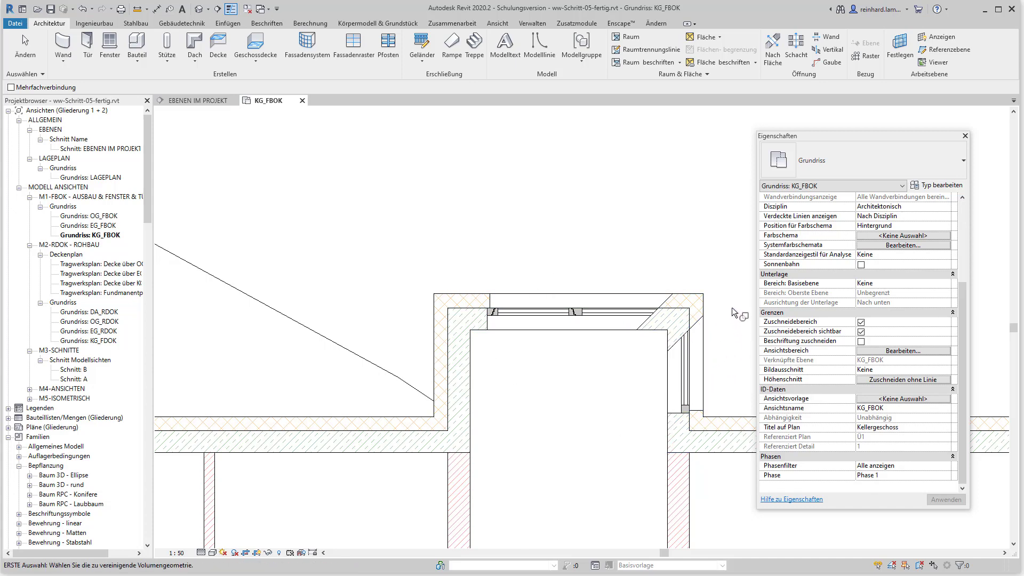
{"action": "key", "text": "Escape"}
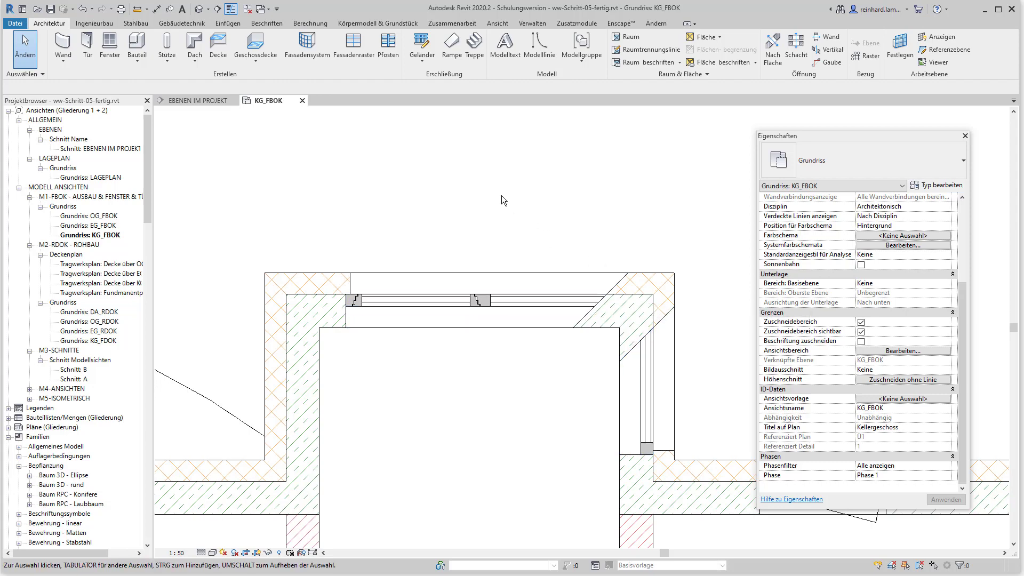
Move the top-wall window right so it ends at the wall's corner endpoint.
{"action": "left_click", "coordinate": [657, 24]}
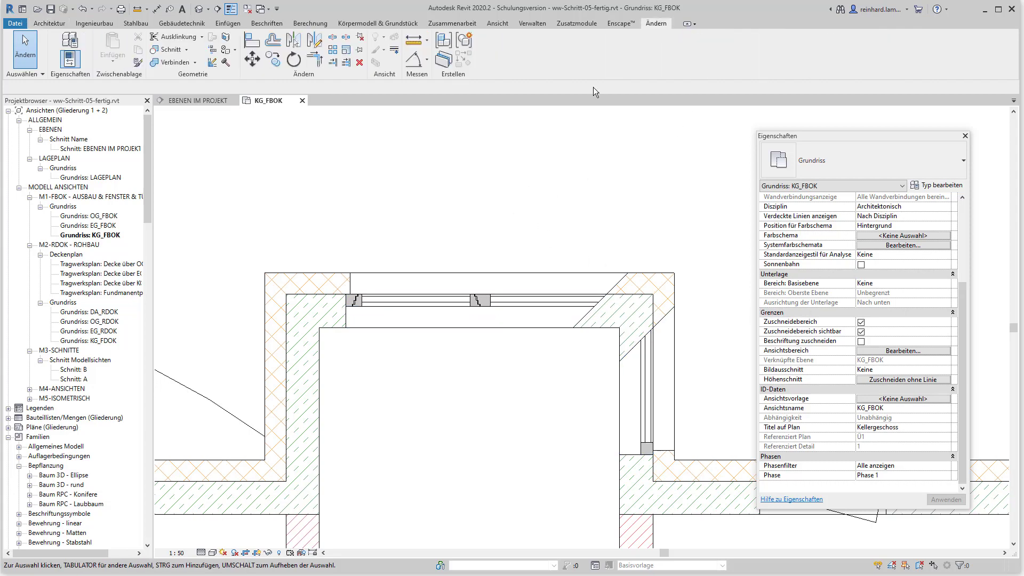
{"action": "left_click", "coordinate": [254, 65]}
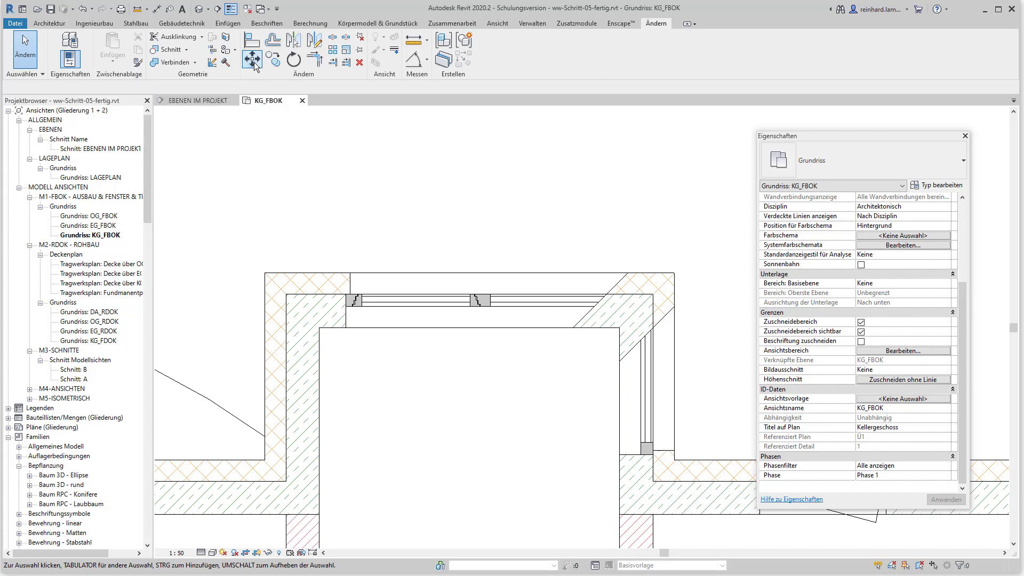
{"action": "left_click", "coordinate": [540, 300]}
{"action": "key", "text": "Return"}
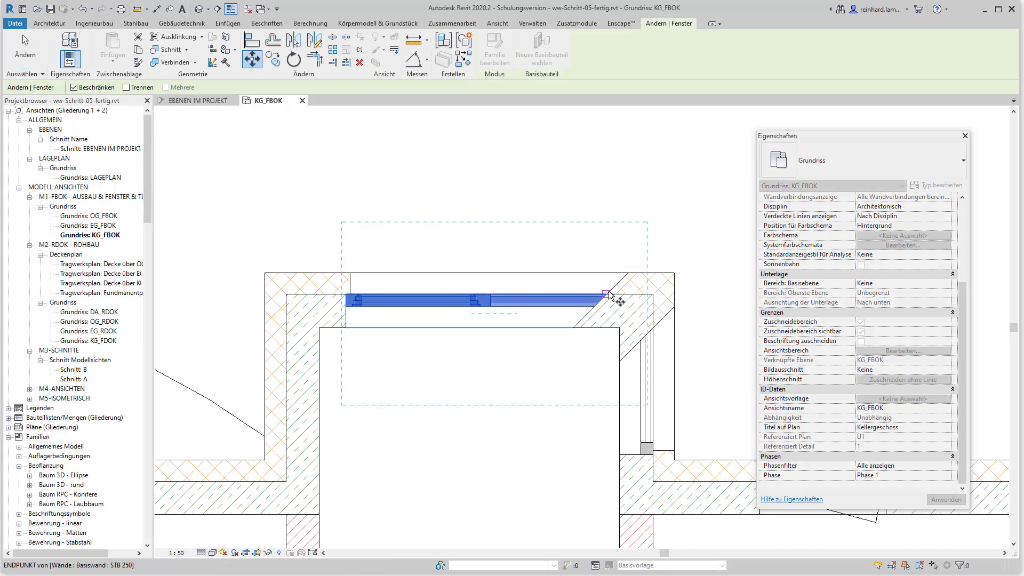
{"action": "left_click", "coordinate": [655, 293]}
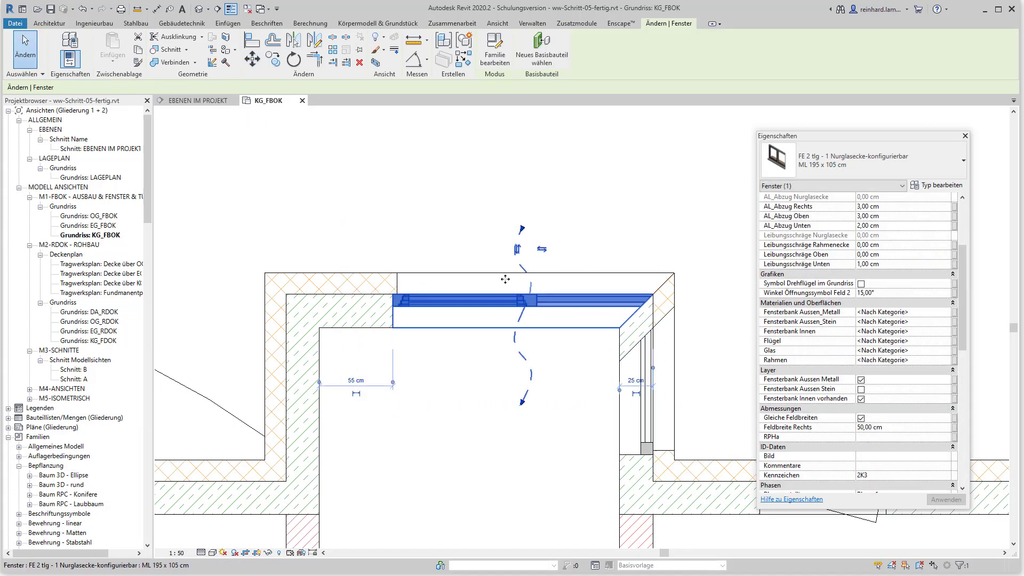
{"action": "left_click", "coordinate": [271, 114]}
Move the right-wall window up so it meets the corner.
{"action": "left_click", "coordinate": [255, 63]}
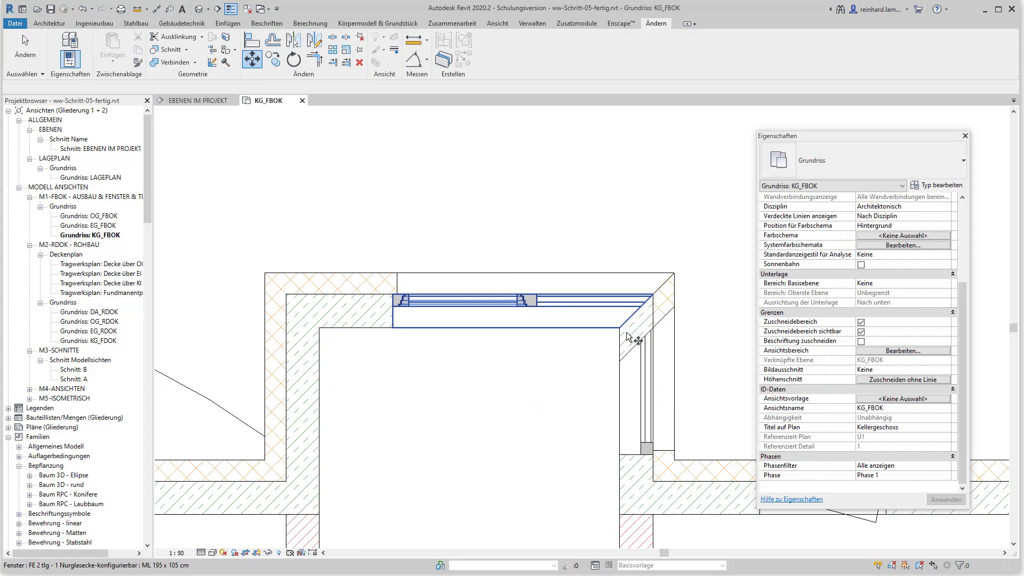
{"action": "left_click", "coordinate": [645, 364]}
{"action": "key", "text": "Return"}
{"action": "left_click", "coordinate": [652, 327]}
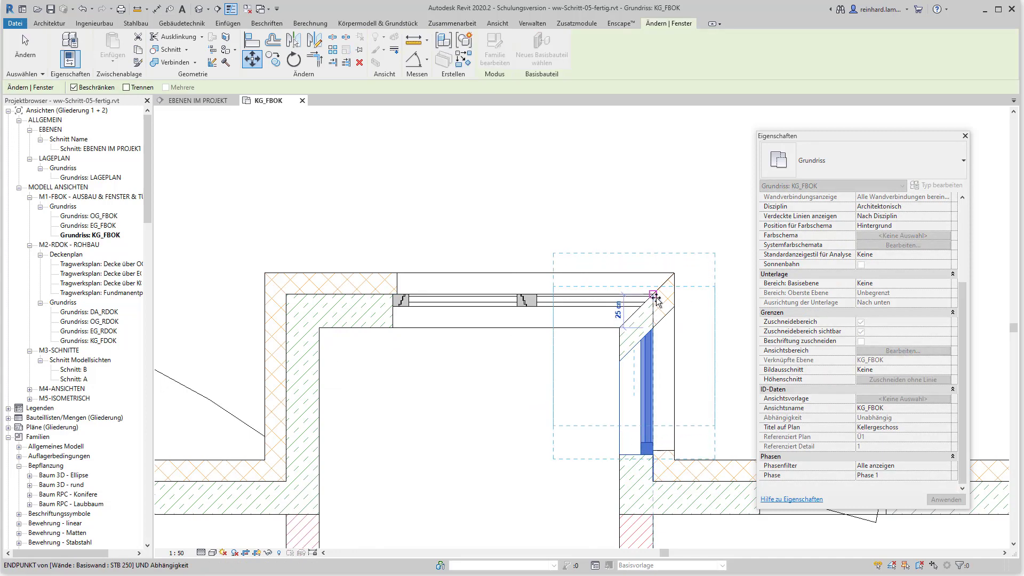
{"action": "left_click", "coordinate": [653, 293]}
{"action": "left_click", "coordinate": [688, 189]}
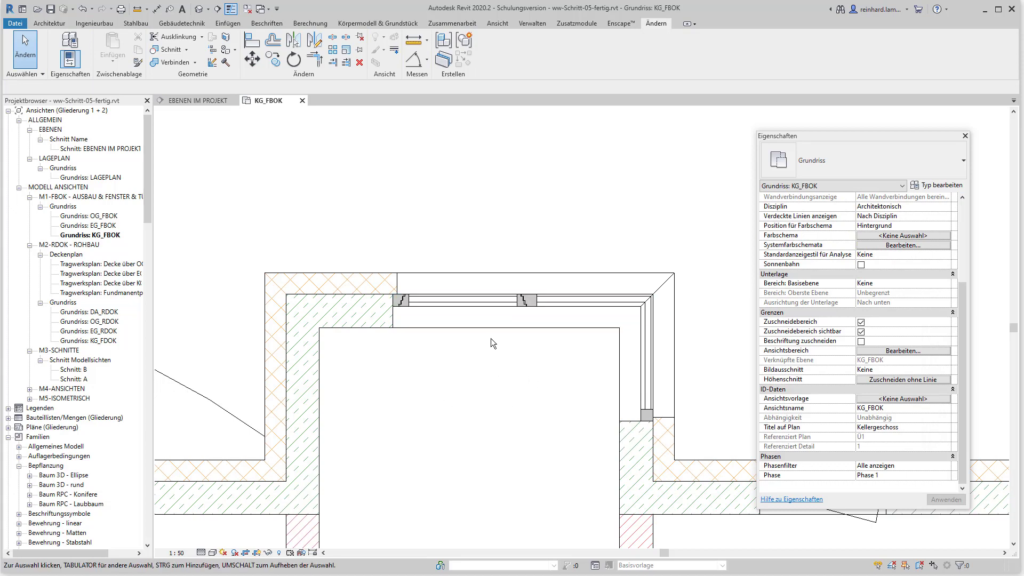
Set the sill height of both the top-wall and right-wall windows to 90 cm.
{"action": "left_click", "coordinate": [500, 302]}
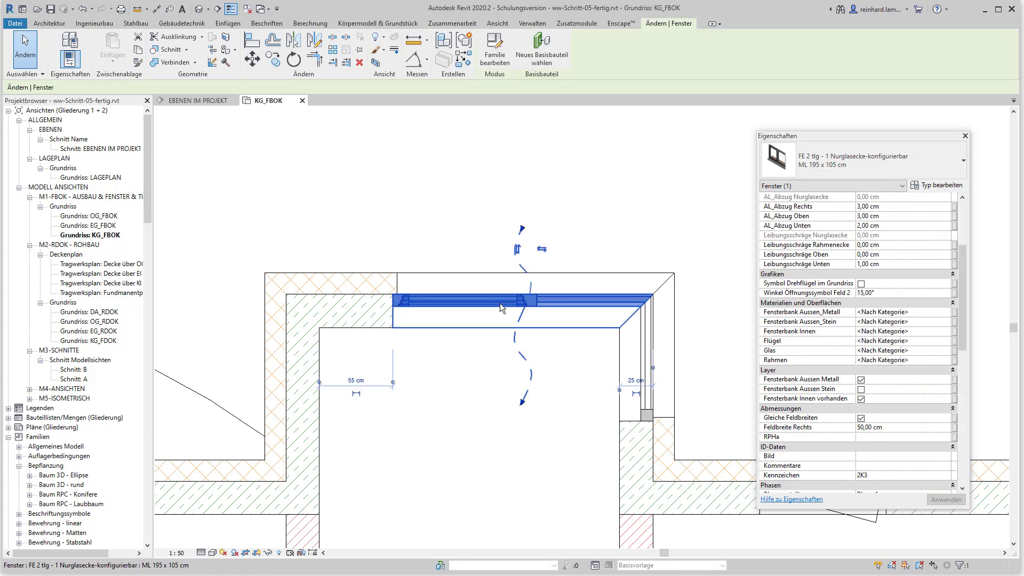
{"action": "left_click", "coordinate": [642, 358], "text": "ctrl"}
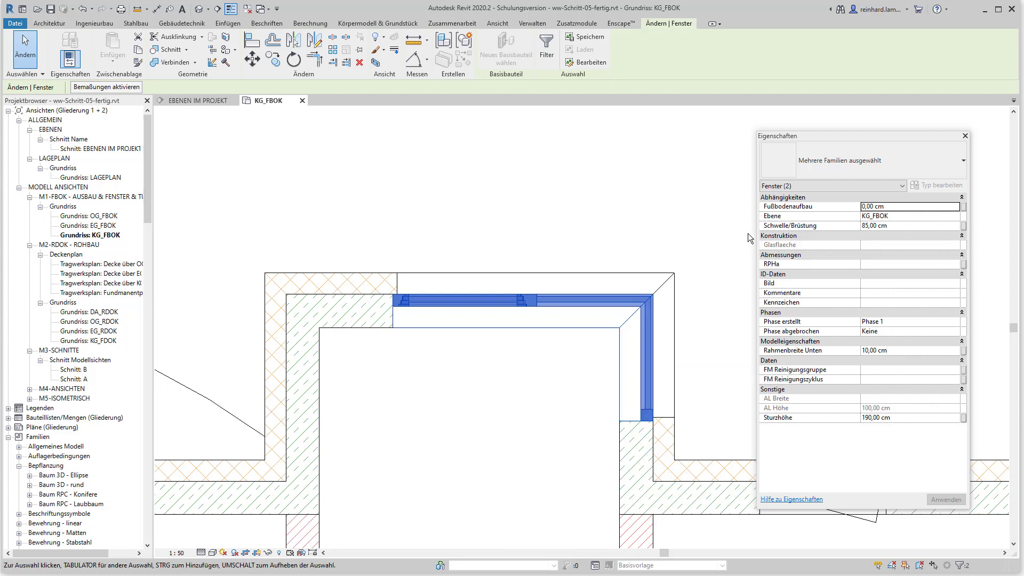
{"action": "left_click", "coordinate": [907, 226]}
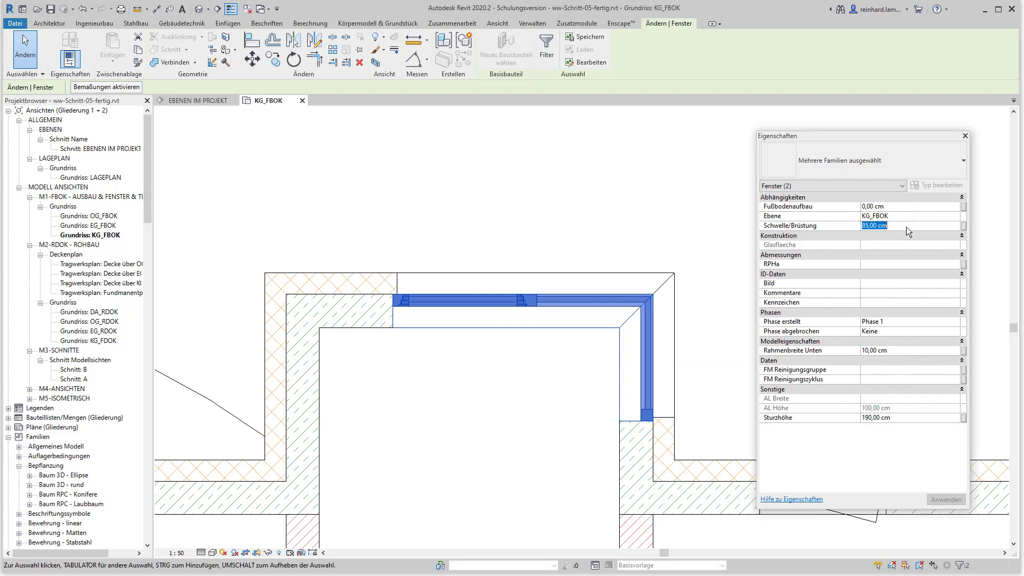
{"action": "type", "text": "90"}
{"action": "key", "text": "Return"}
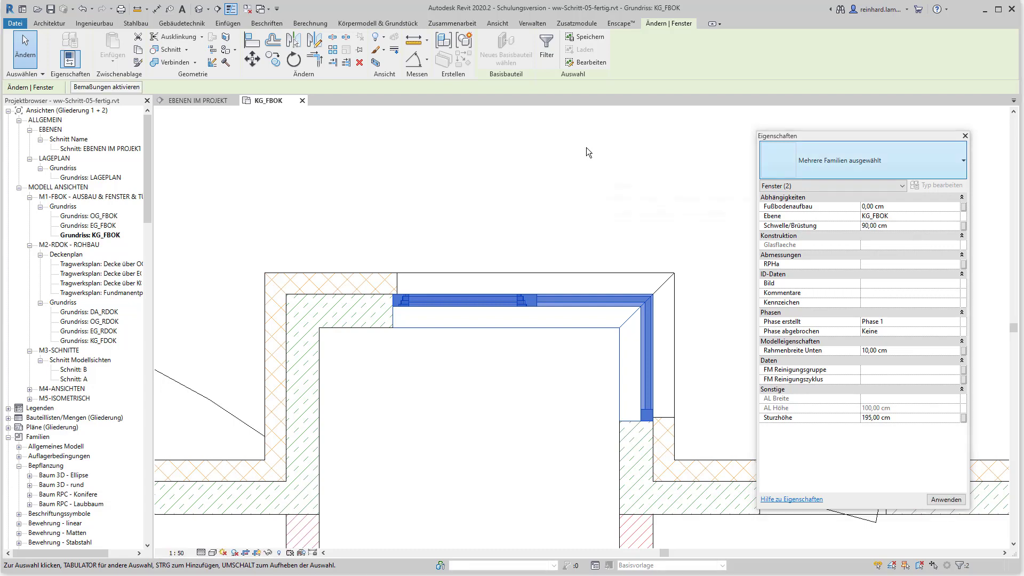
{"action": "left_click", "coordinate": [609, 162]}
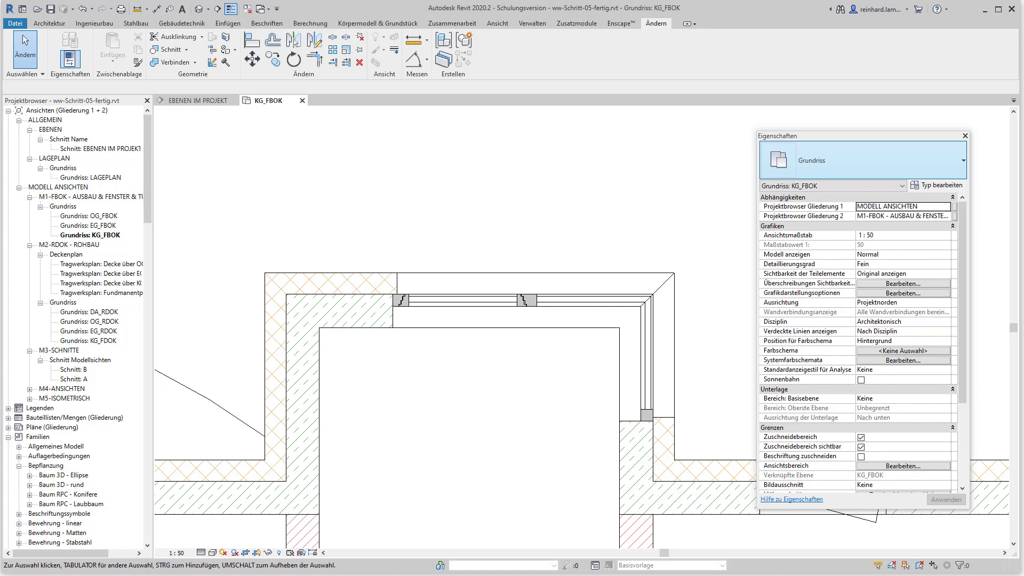
Compare with the reference plan and change the top-wall window's Kennzeichen from 2K3 to 2K1.
{"action": "left_click", "coordinate": [539, 305]}
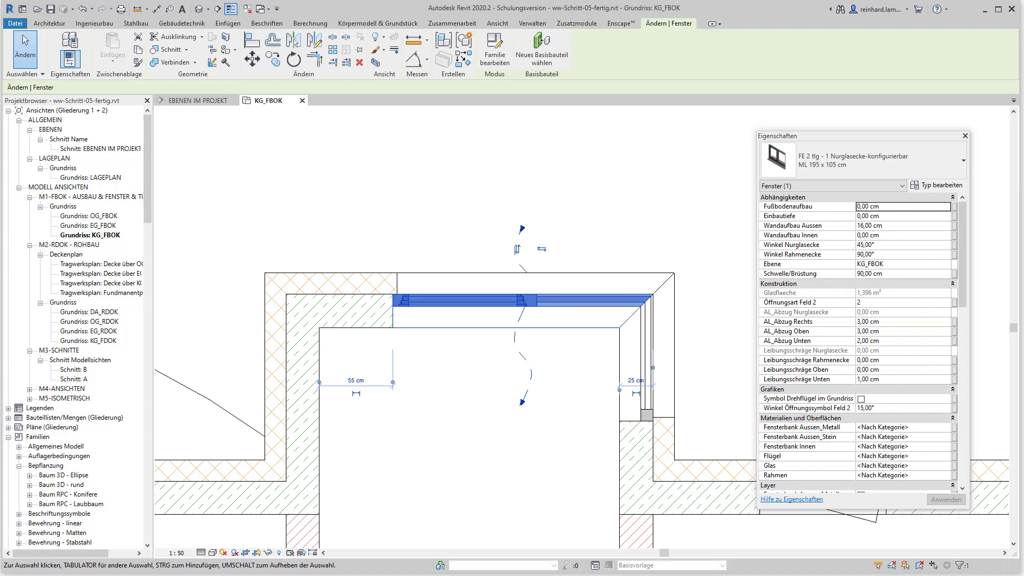
{"action": "key", "text": "alt+Tab"}
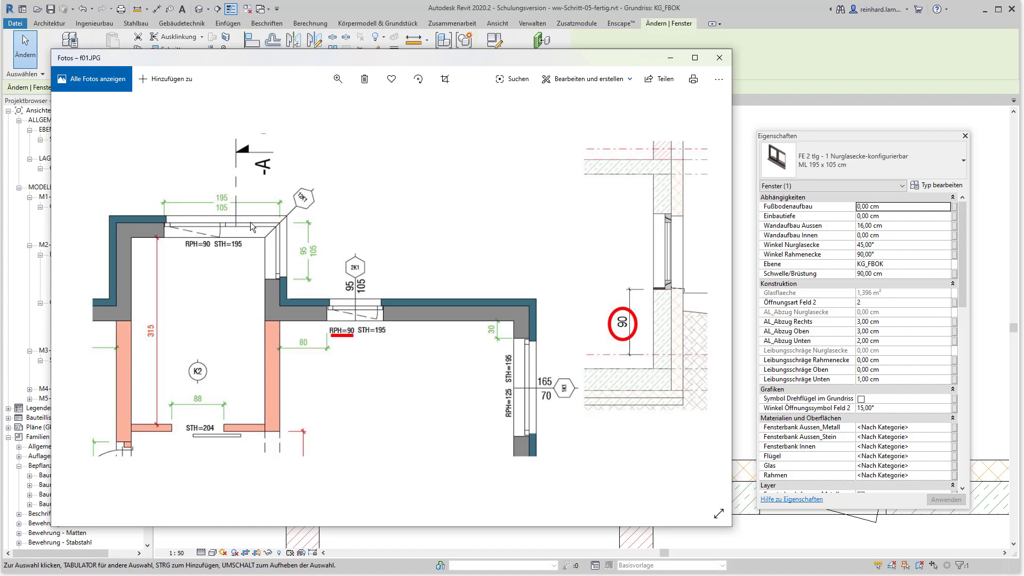
{"action": "left_click", "coordinate": [562, 540]}
{"action": "left_click_drag", "start_coordinate": [963, 290], "coordinate": [962, 366]}
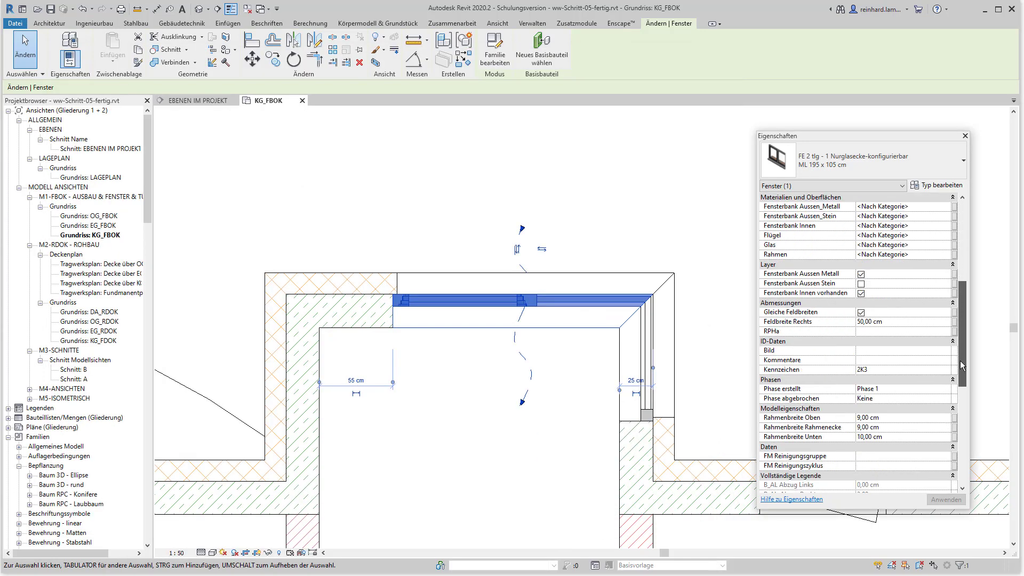
{"action": "left_click", "coordinate": [883, 370]}
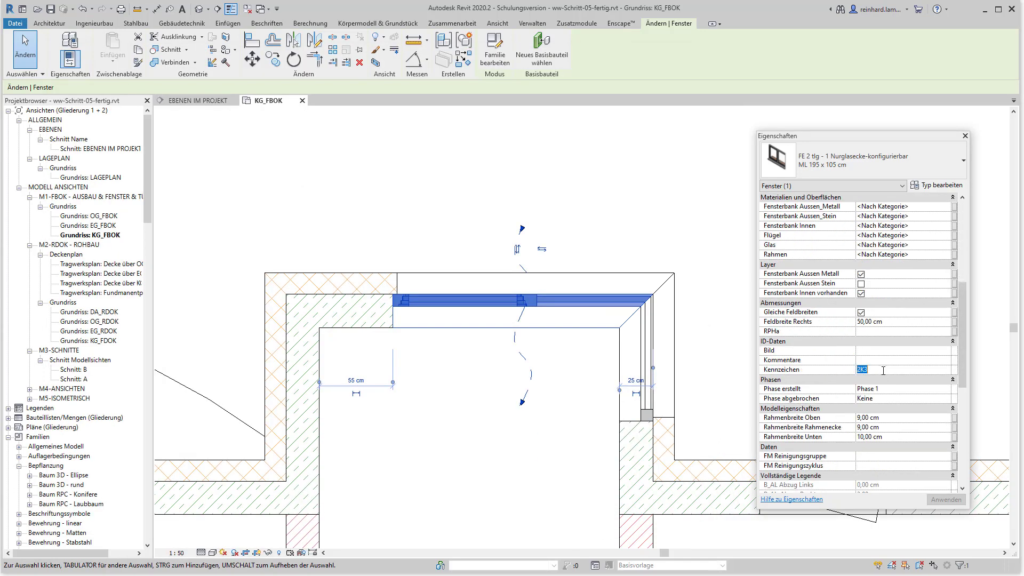
{"action": "type", "text": "2"}
{"action": "type", "text": "K1e"}
{"action": "left_click", "coordinate": [950, 499]}
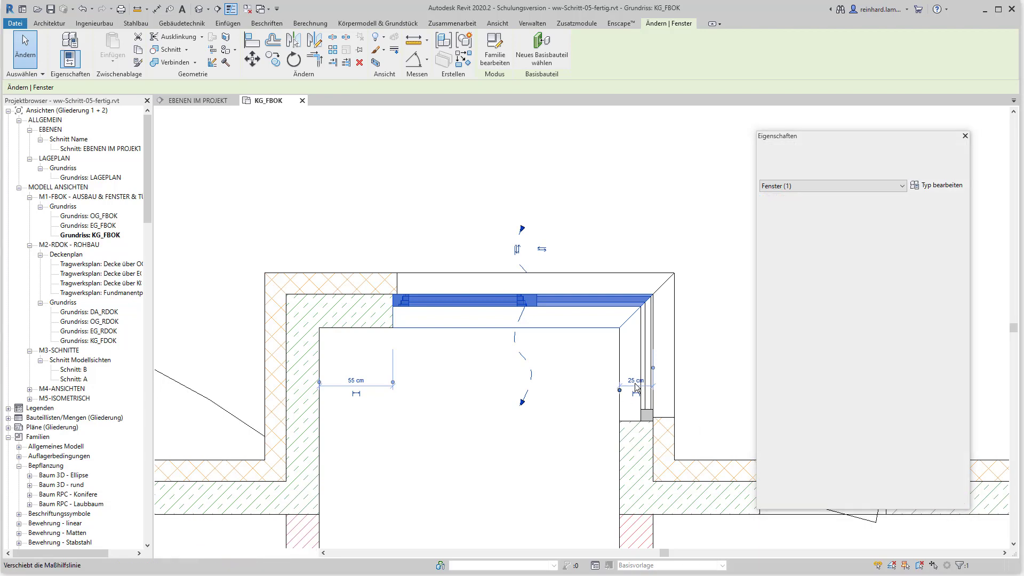
Change the right-wall window's Kennzeichen from 2K2 to 1K1e, apply it, and deselect.
{"action": "left_click", "coordinate": [644, 352]}
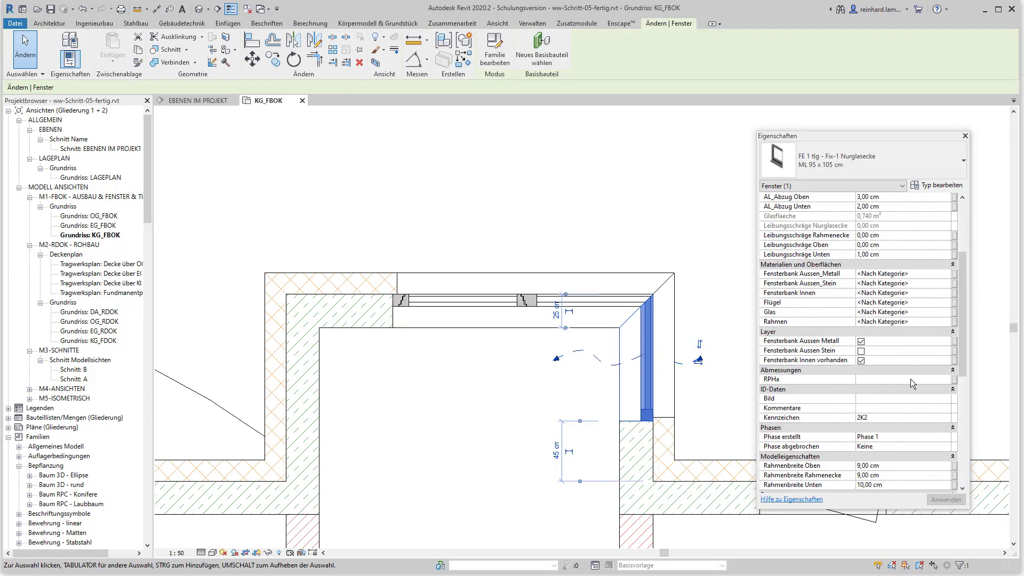
{"action": "left_click", "coordinate": [885, 417]}
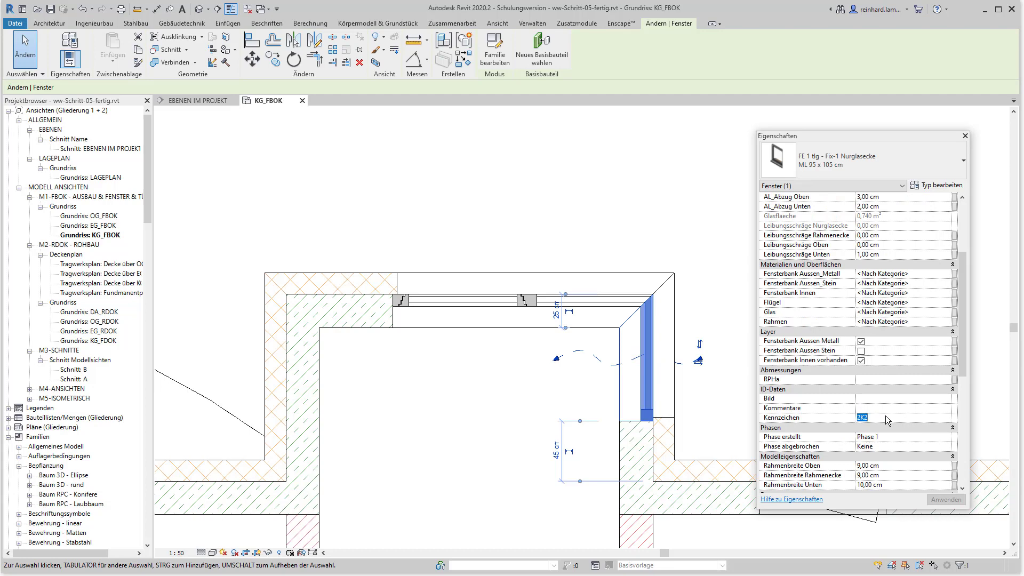
{"action": "type", "text": "1K1e"}
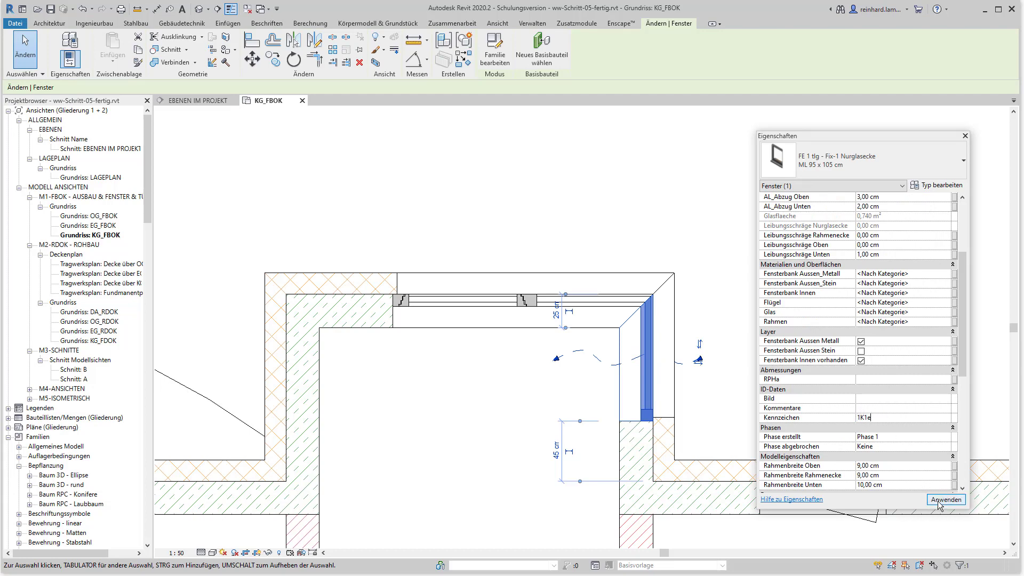
{"action": "left_click", "coordinate": [945, 500]}
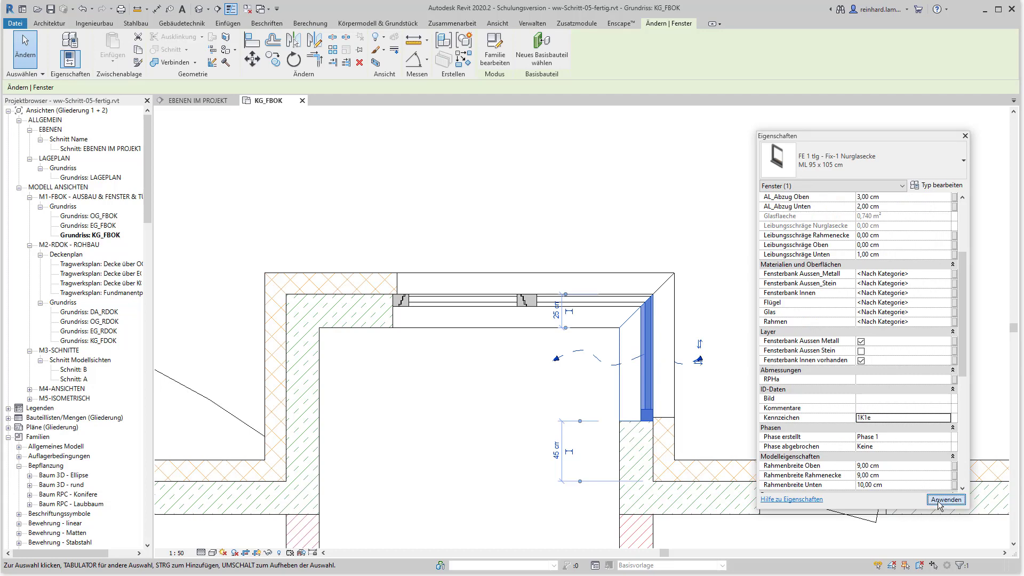
{"action": "left_click", "coordinate": [723, 137]}
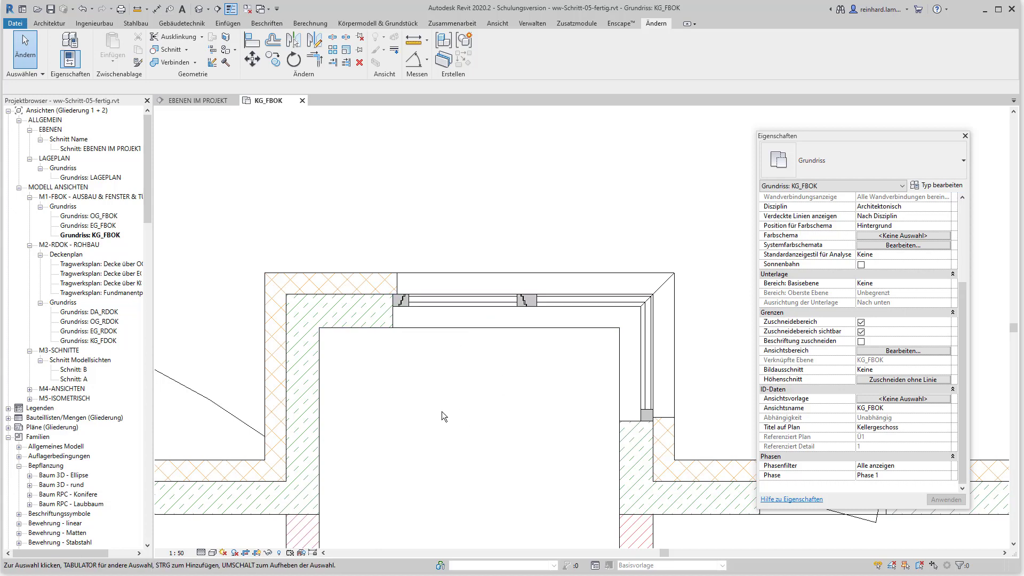
Tick 'Symbol Drehflügel im Grundriss' for the top-wall ML 195 x 105 cm window and apply it.
{"action": "left_click", "coordinate": [462, 302]}
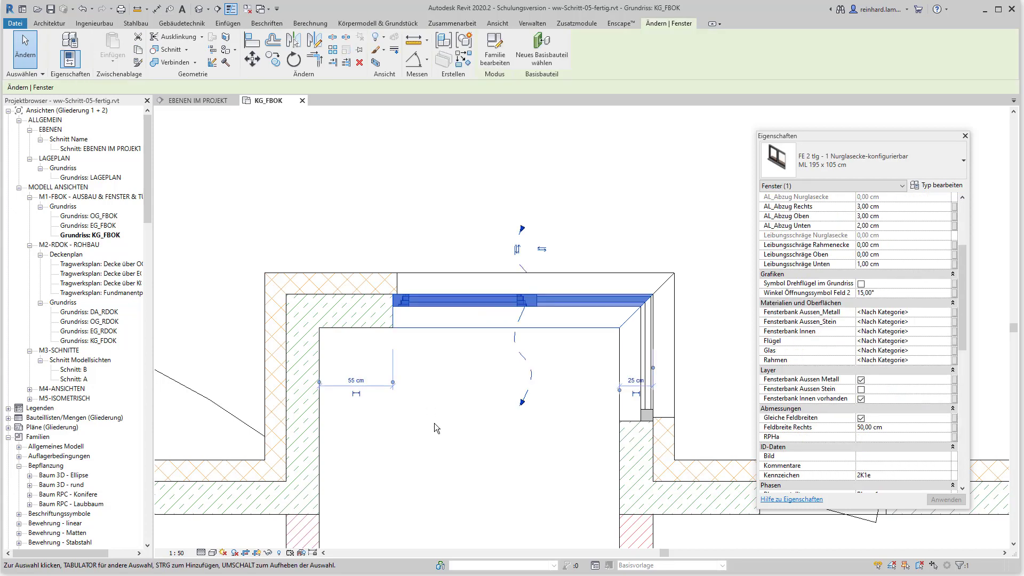
{"action": "left_click", "coordinate": [861, 284]}
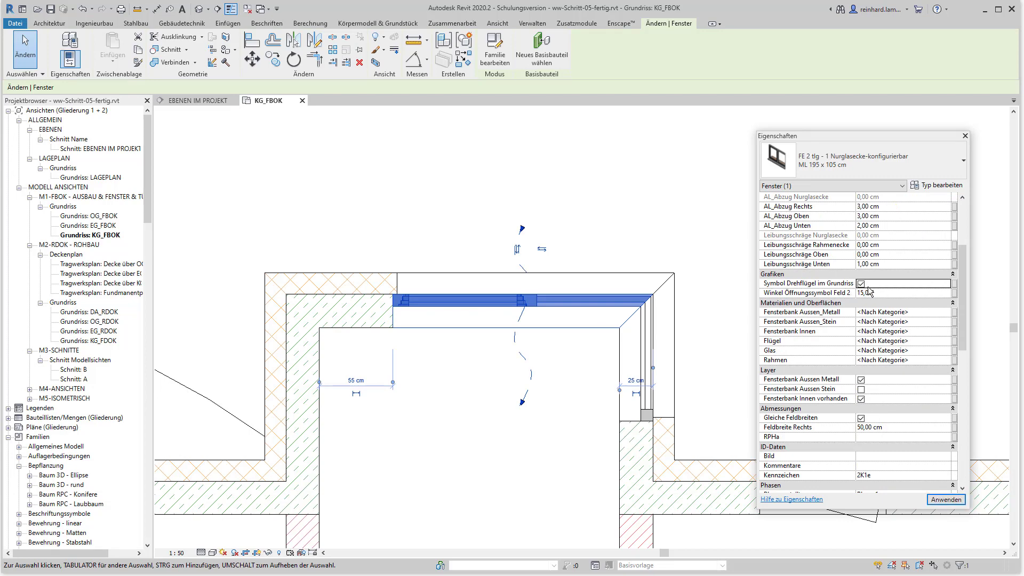
{"action": "left_click", "coordinate": [946, 500]}
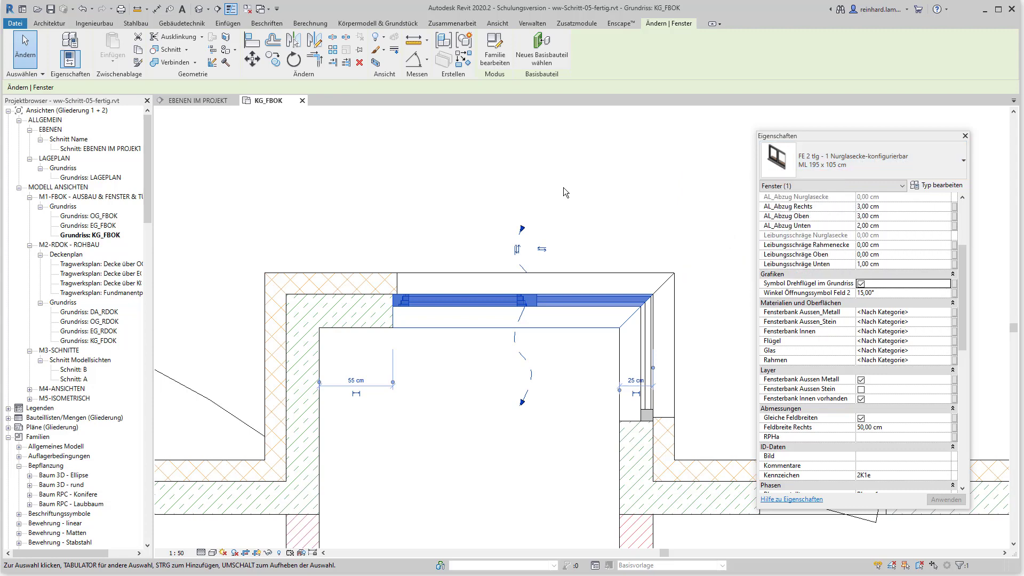
{"action": "left_click", "coordinate": [498, 238]}
Review the f02.JPG chart of nine window opening symbols in Photos, then return to Revit.
{"action": "scroll", "coordinate": [498, 238], "scroll_direction": "down", "scroll_amount": 2}
{"action": "scroll", "coordinate": [498, 239], "scroll_direction": "down", "scroll_amount": 1}
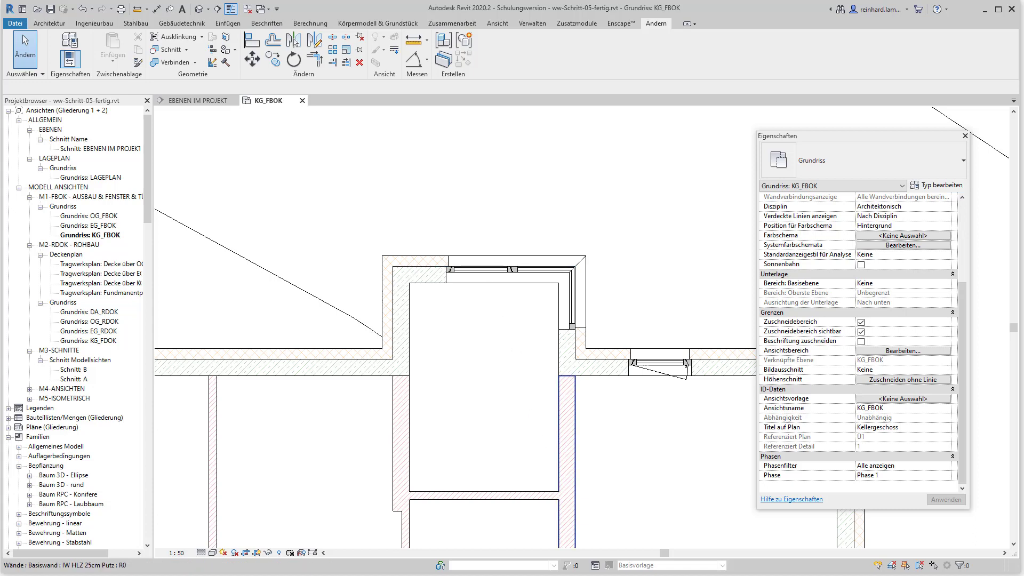
{"action": "key", "text": "alt+Tab"}
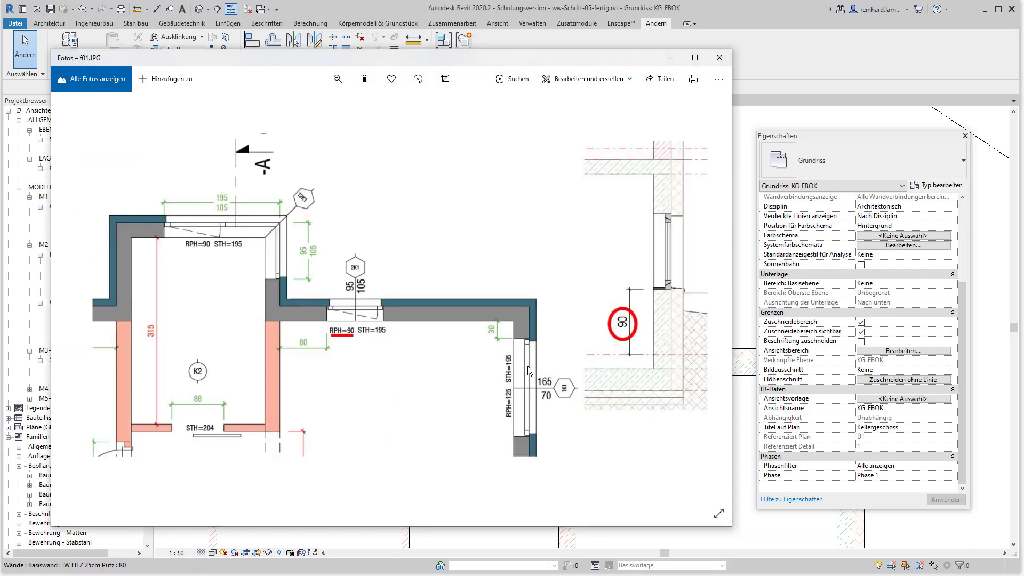
{"action": "key", "text": "Right"}
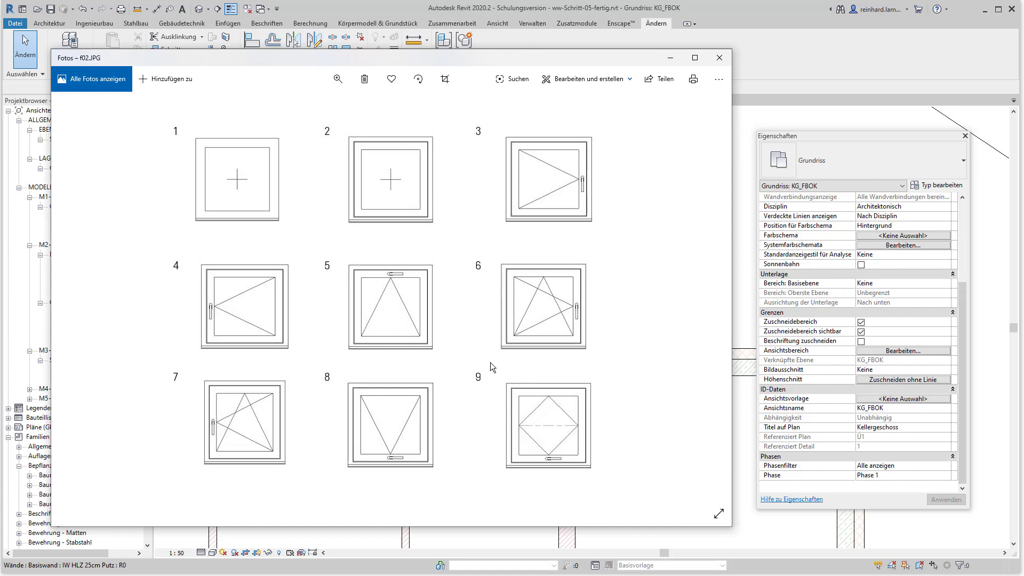
{"action": "left_click", "coordinate": [481, 539]}
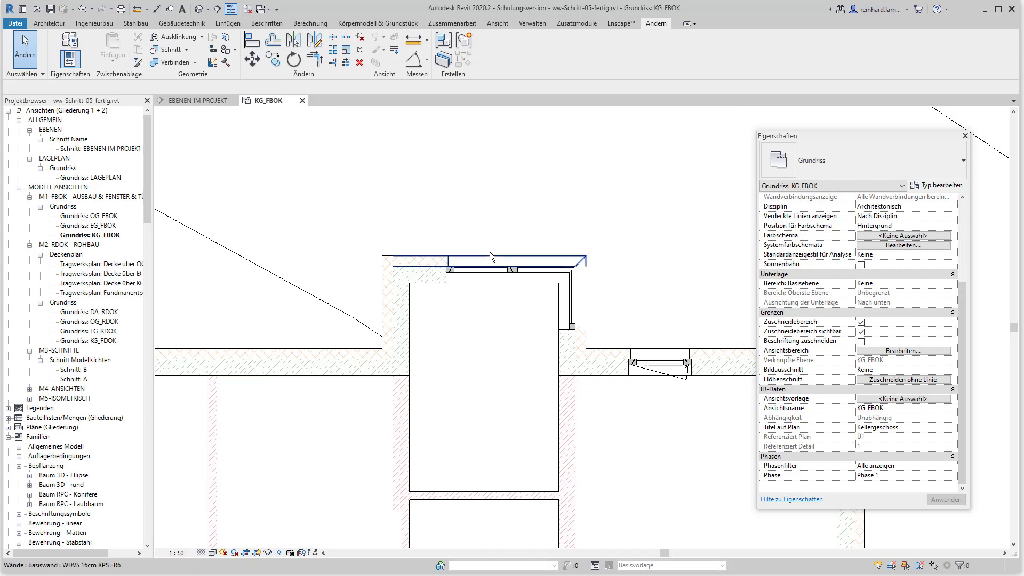
Check the symbol sheet, then set the corner window's Öffnungsart Feld 2 to 7 and apply it.
{"action": "key", "text": "alt+Tab"}
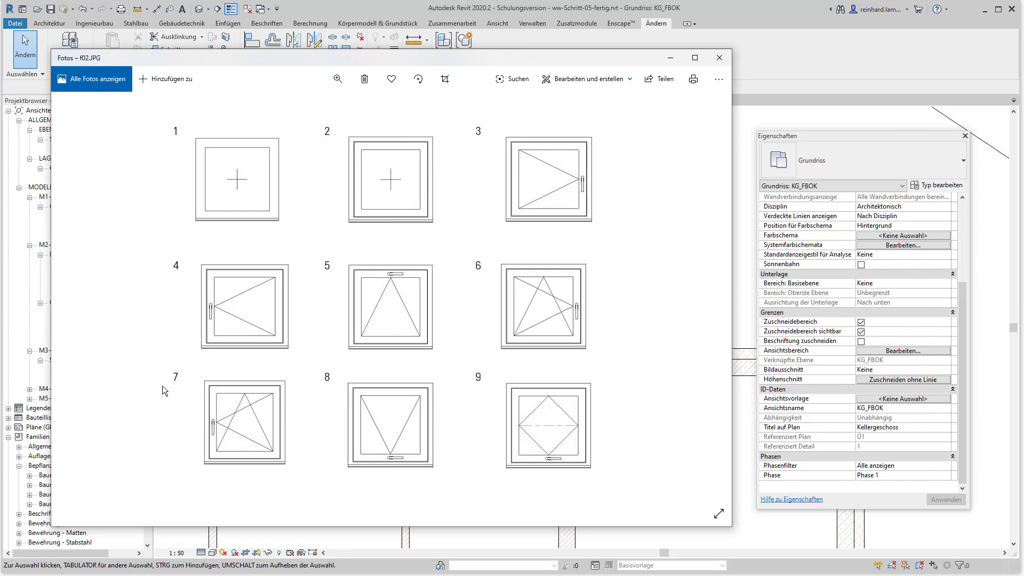
{"action": "left_click", "coordinate": [493, 543]}
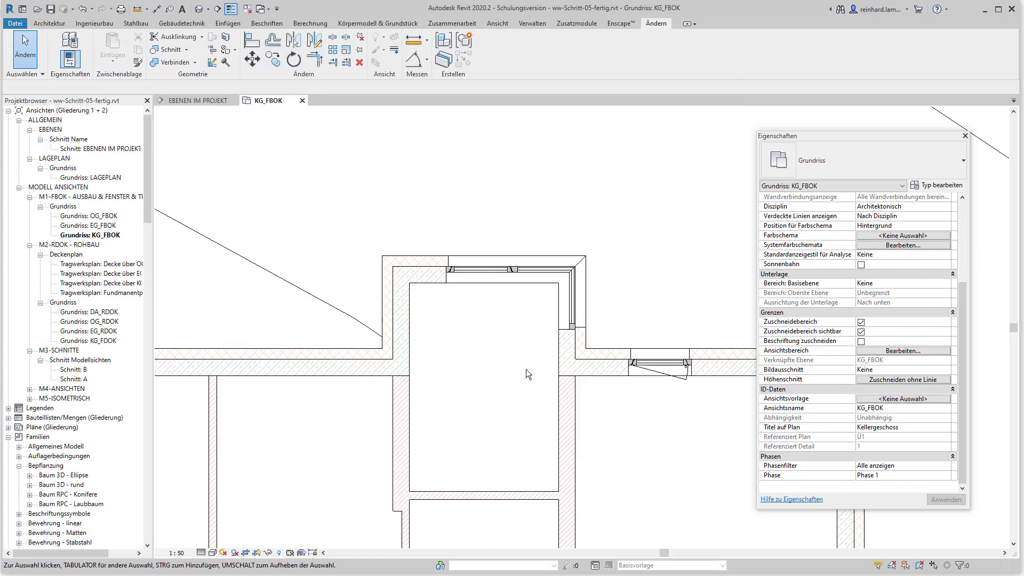
{"action": "left_click", "coordinate": [472, 269]}
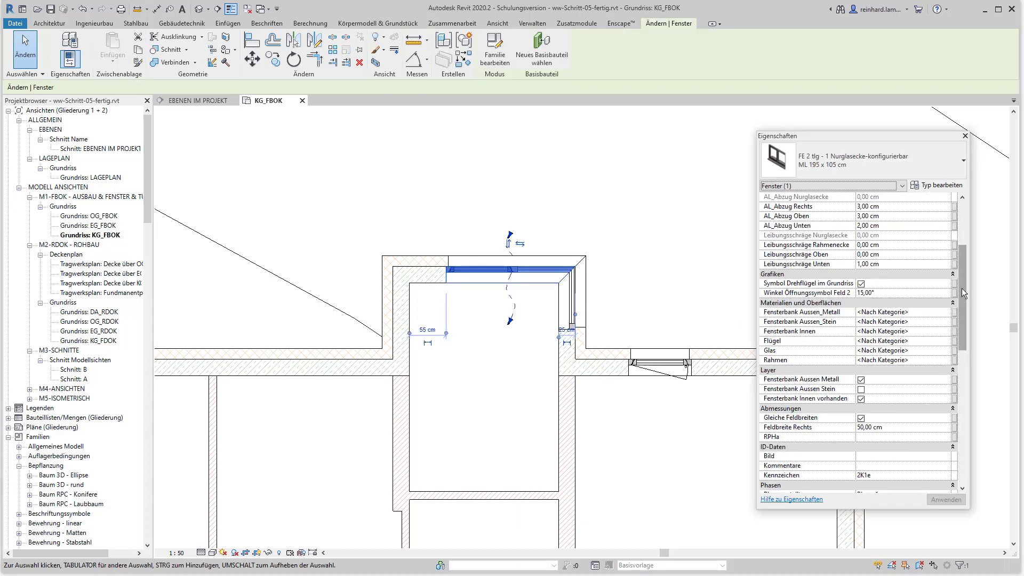
{"action": "left_click_drag", "start_coordinate": [964, 297], "coordinate": [962, 254]}
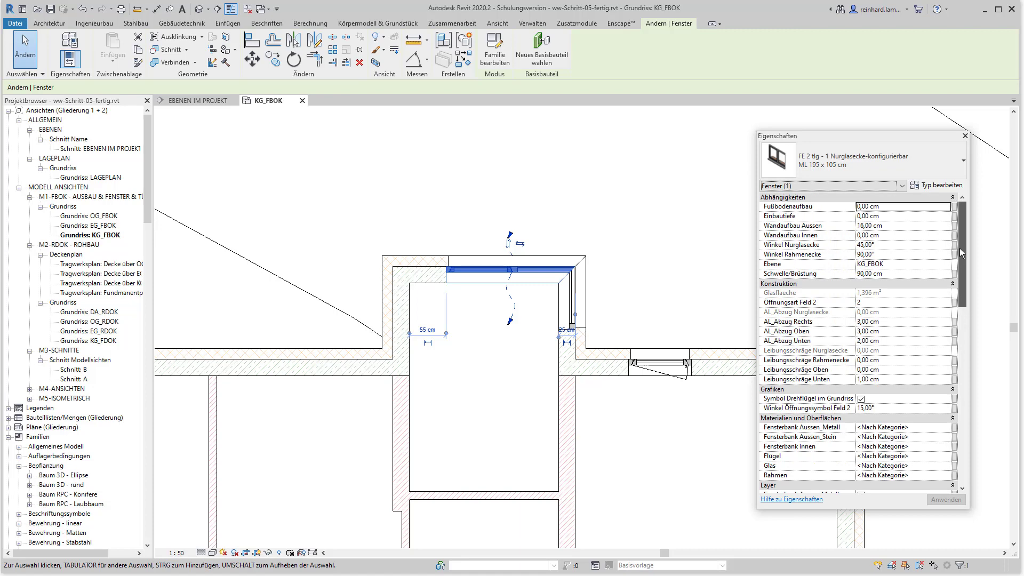
{"action": "left_click", "coordinate": [864, 302]}
{"action": "key", "text": "BackSpace"}
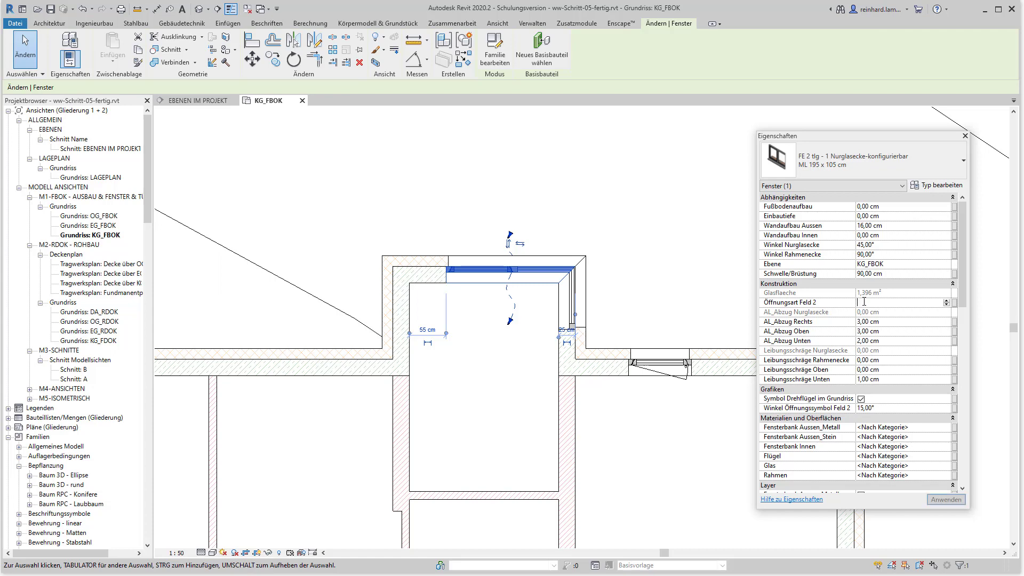
{"action": "type", "text": "7"}
{"action": "key", "text": "Return"}
{"action": "left_click", "coordinate": [945, 499]}
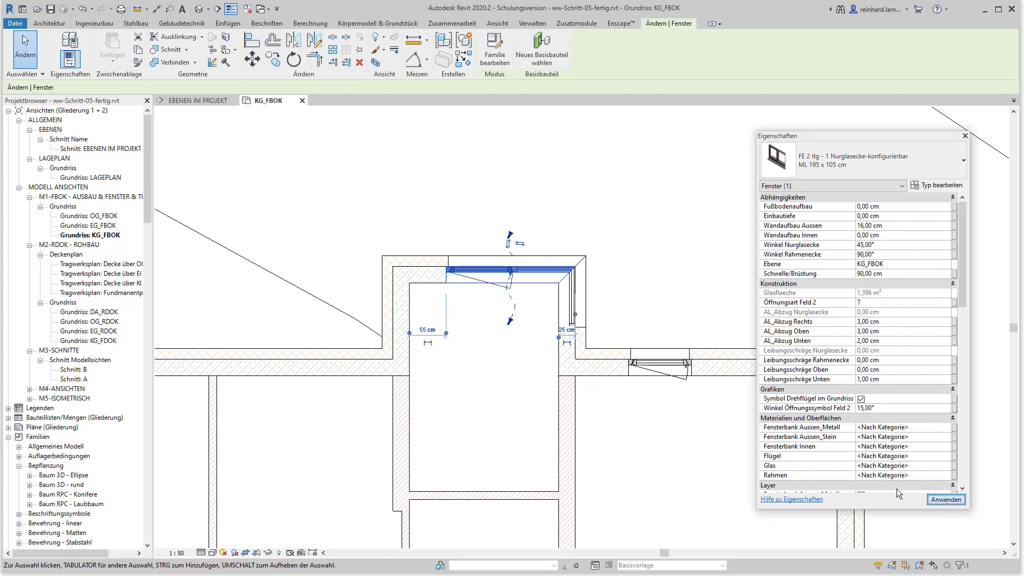
{"action": "left_click", "coordinate": [537, 248]}
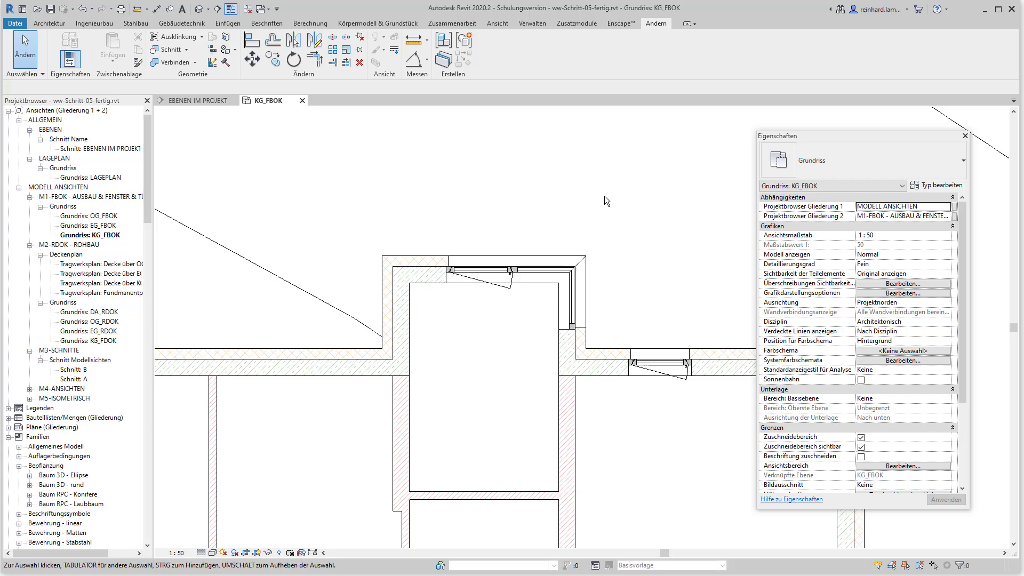
Place a building elevation marker in the room below the corner window, facing it.
{"action": "left_click", "coordinate": [501, 25]}
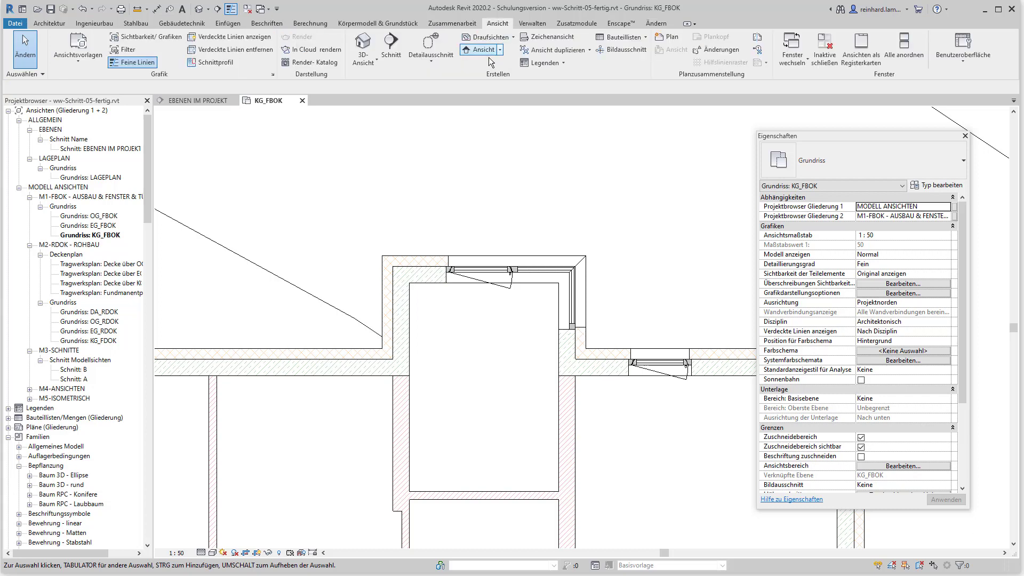
{"action": "left_click", "coordinate": [499, 49]}
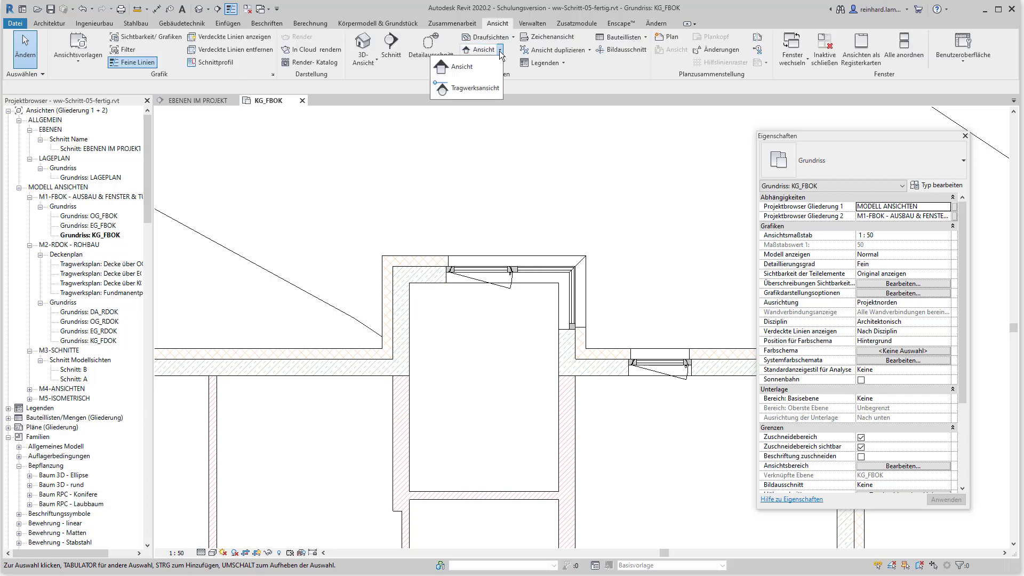
{"action": "left_click", "coordinate": [462, 67]}
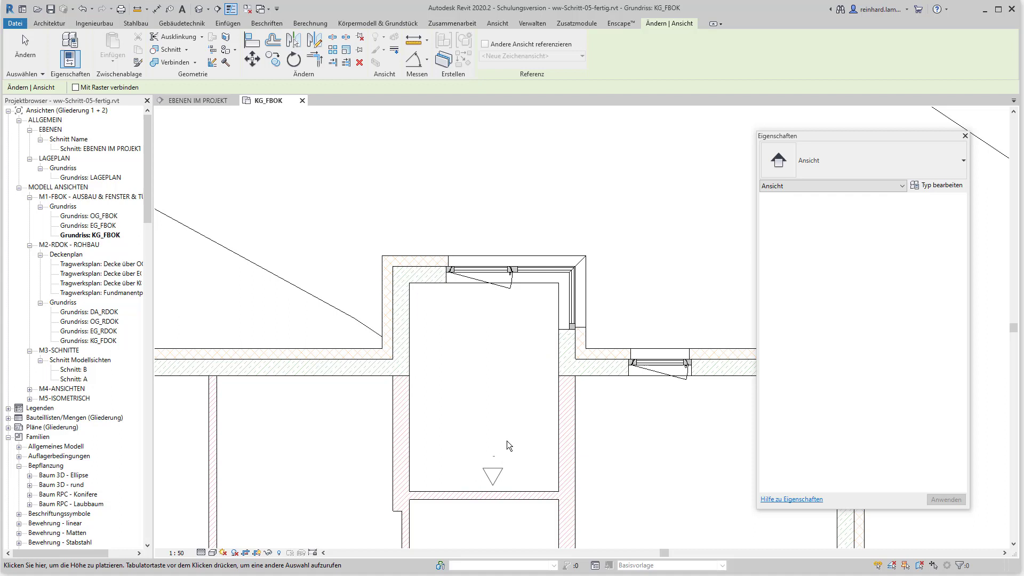
{"action": "left_click", "coordinate": [482, 335]}
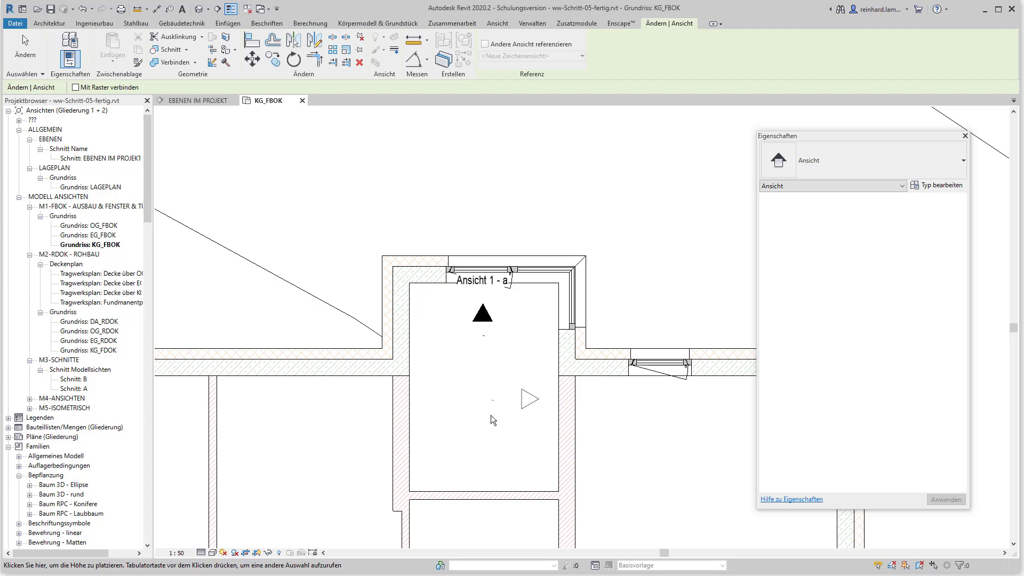
{"action": "key", "text": "Escape"}
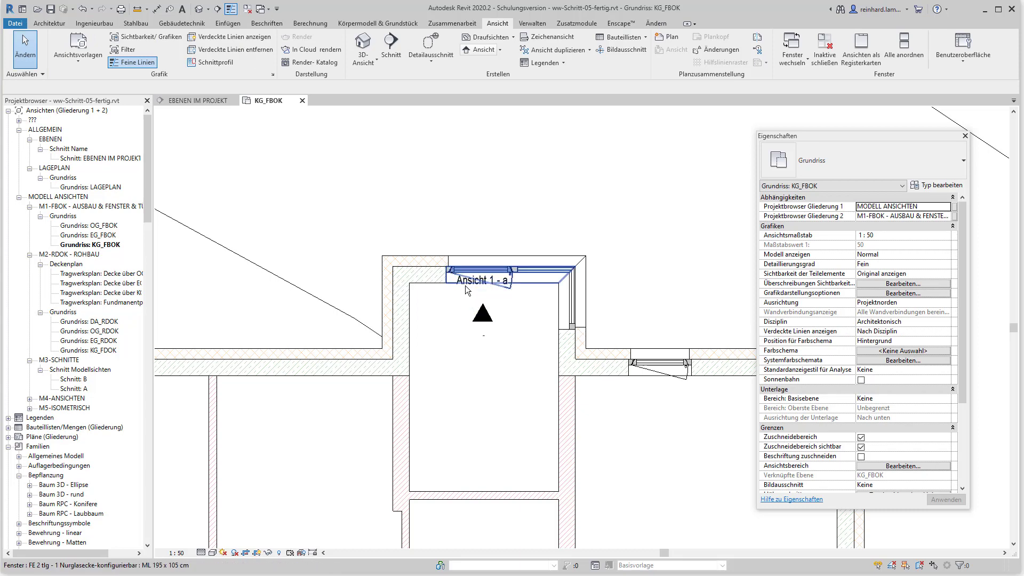
View the corner window in Ansicht 1 - a between KG_FBOK and KG_DUK, then go back to the KG_FBOK plan.
{"action": "double_click", "coordinate": [482, 316]}
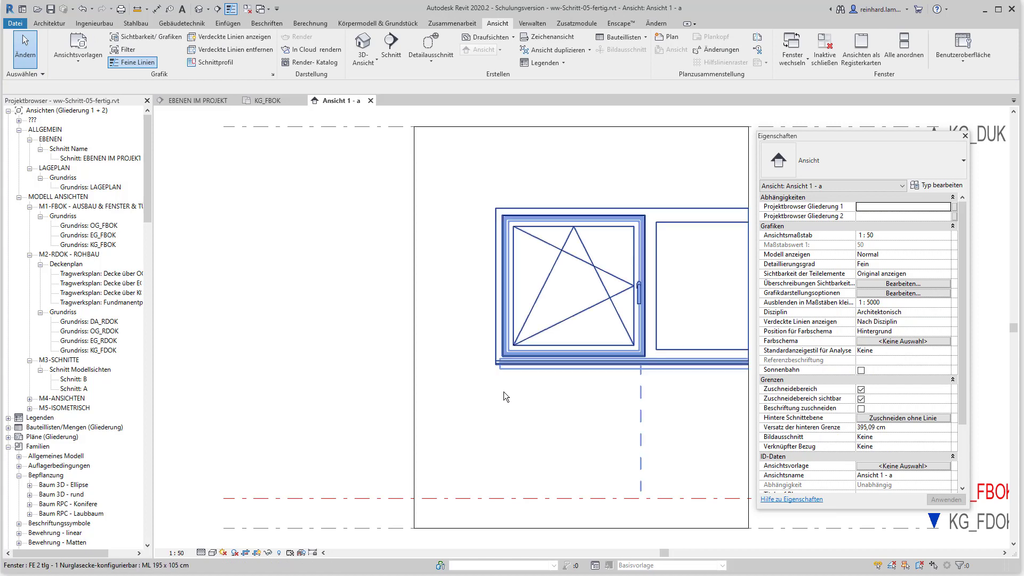
{"action": "middle_click_drag", "start_coordinate": [497, 373], "coordinate": [423, 379]}
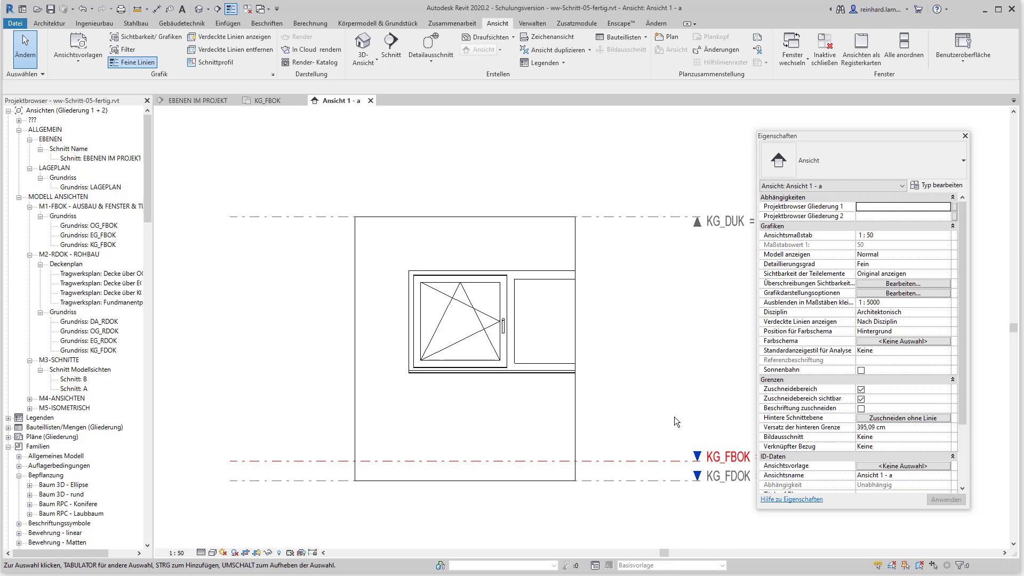
{"action": "double_click", "coordinate": [697, 457]}
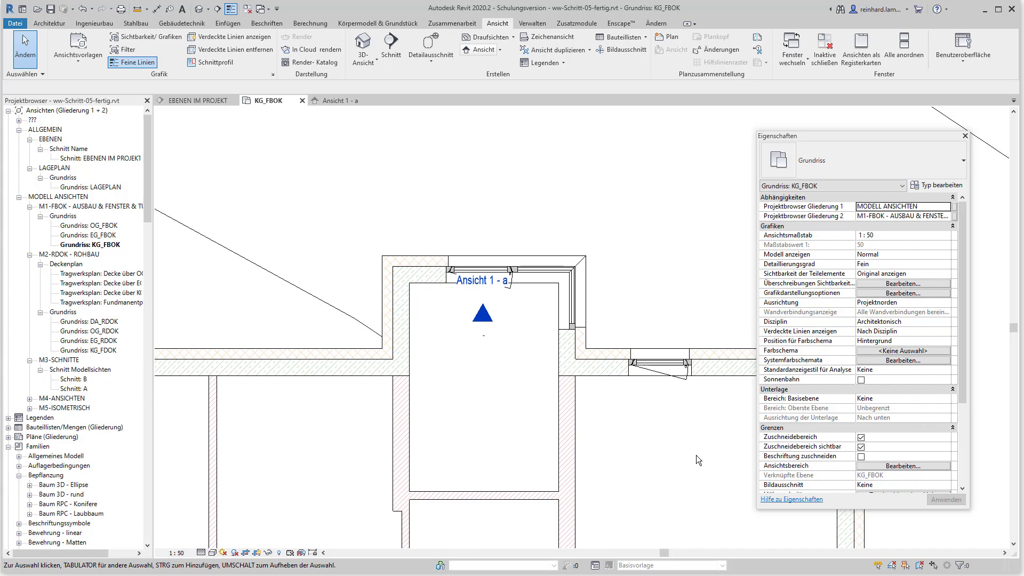
{"action": "double_click", "coordinate": [485, 316]}
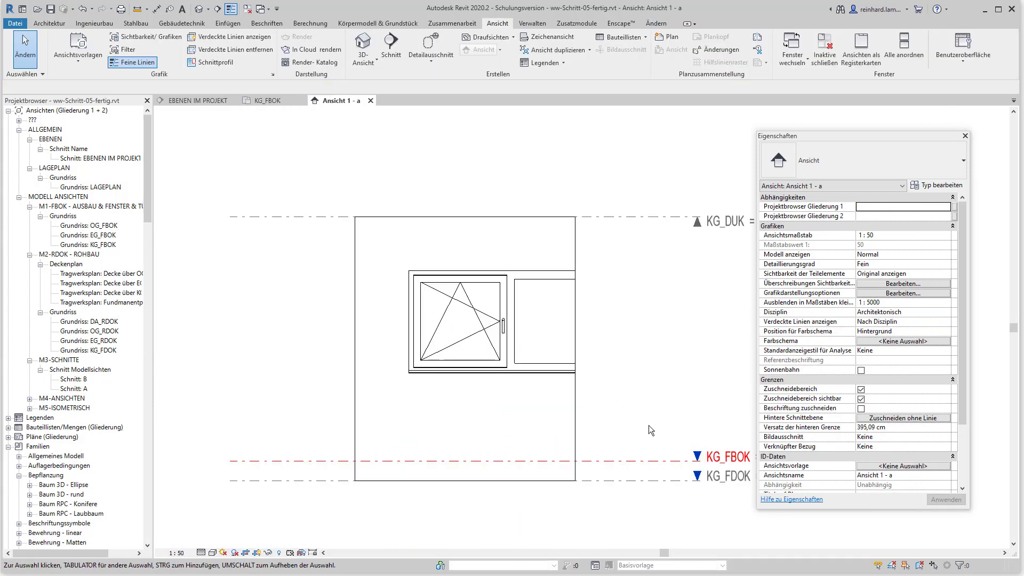
{"action": "double_click", "coordinate": [698, 457]}
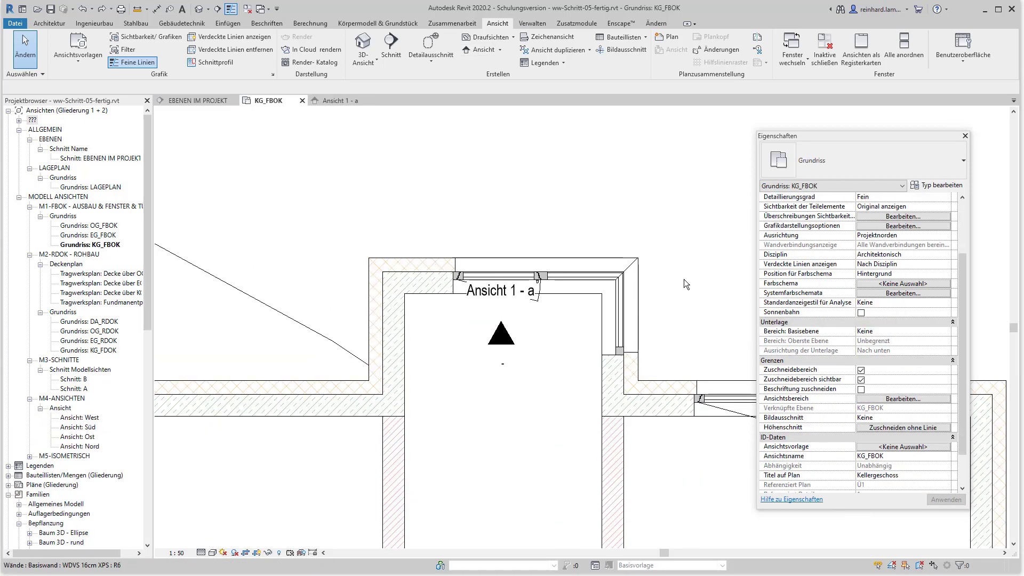
Drag the Ansicht 1 - a marker lower in the room, away from the window, then reselect it.
{"action": "left_click", "coordinate": [504, 368]}
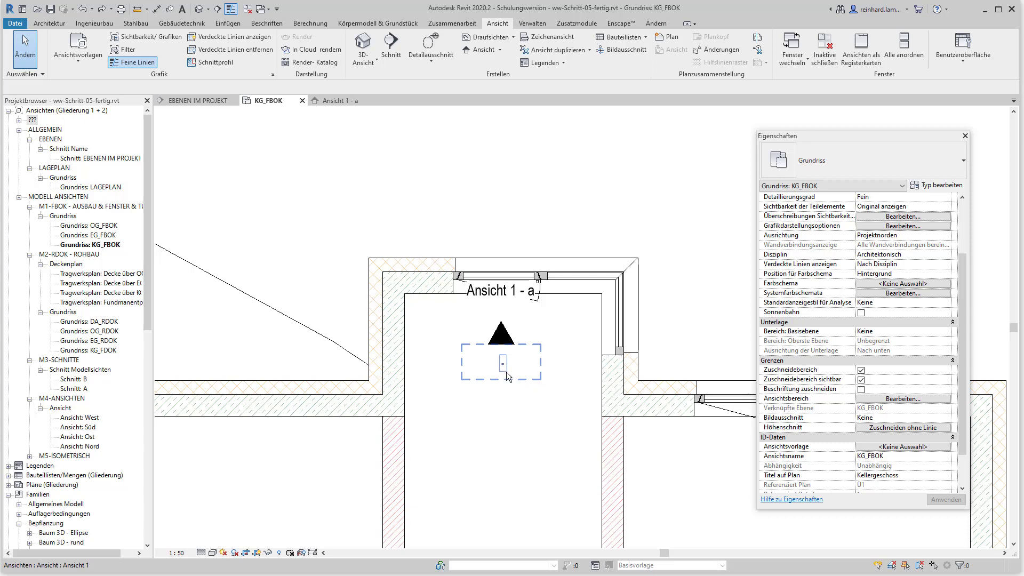
{"action": "left_click", "coordinate": [507, 382]}
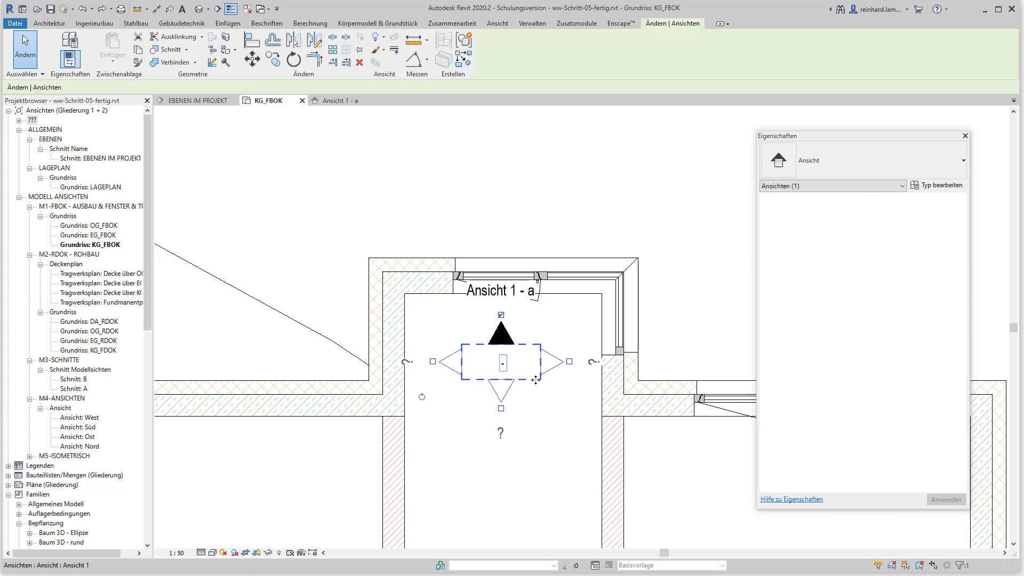
{"action": "left_click_drag", "start_coordinate": [527, 392], "coordinate": [528, 422]}
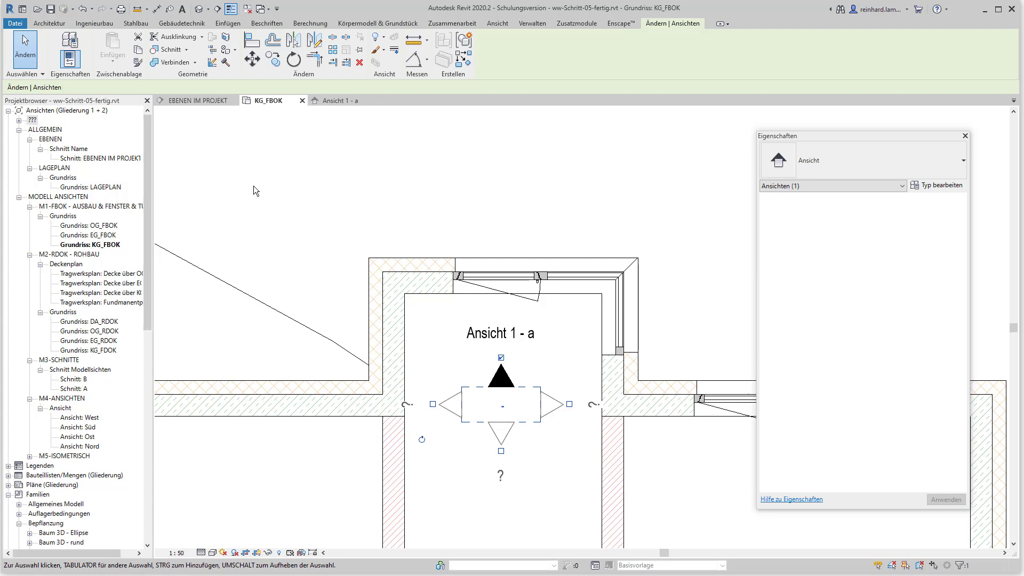
{"action": "left_click", "coordinate": [573, 497]}
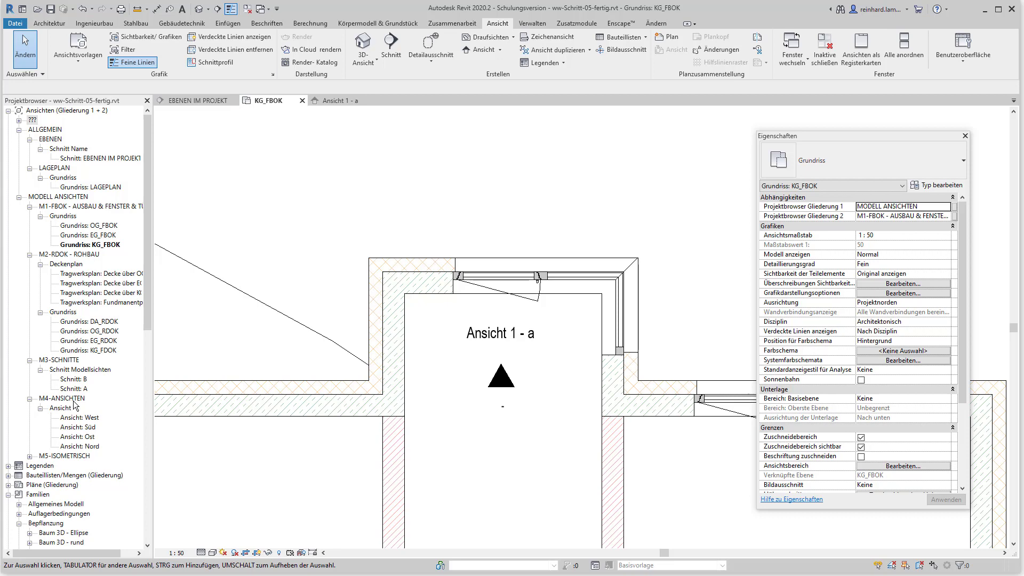
{"action": "left_click", "coordinate": [501, 335]}
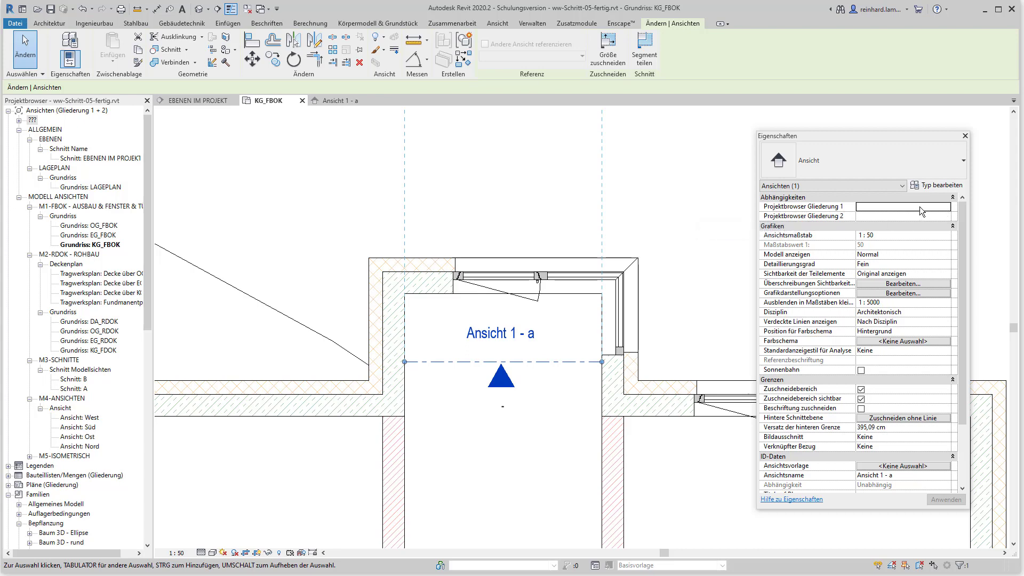
Set the view's Projektbrowser Gliederung 1 to MODELL ANSICHTEN and Gliederung 2 to M4-ANSICHTEN.
{"action": "left_click", "coordinate": [938, 206]}
{"action": "left_click", "coordinate": [946, 207]}
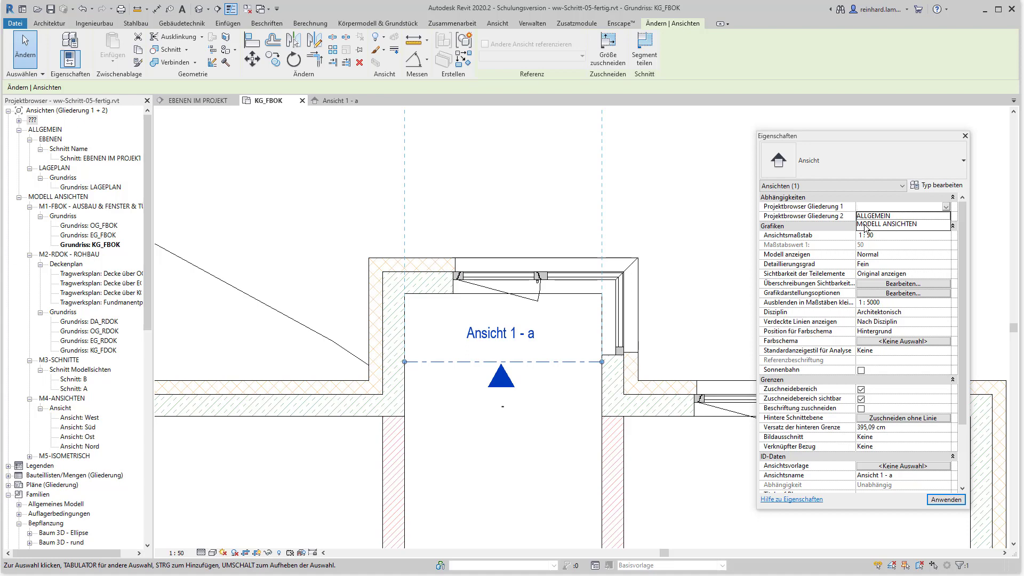
{"action": "left_click", "coordinate": [899, 224]}
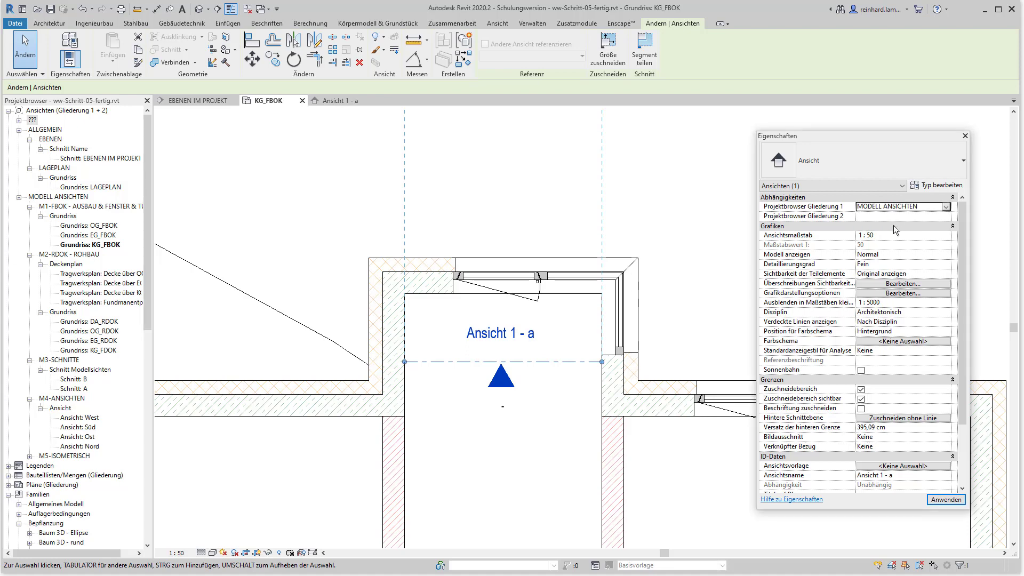
{"action": "left_click", "coordinate": [870, 218]}
{"action": "left_click", "coordinate": [945, 216]}
{"action": "left_click", "coordinate": [876, 243]}
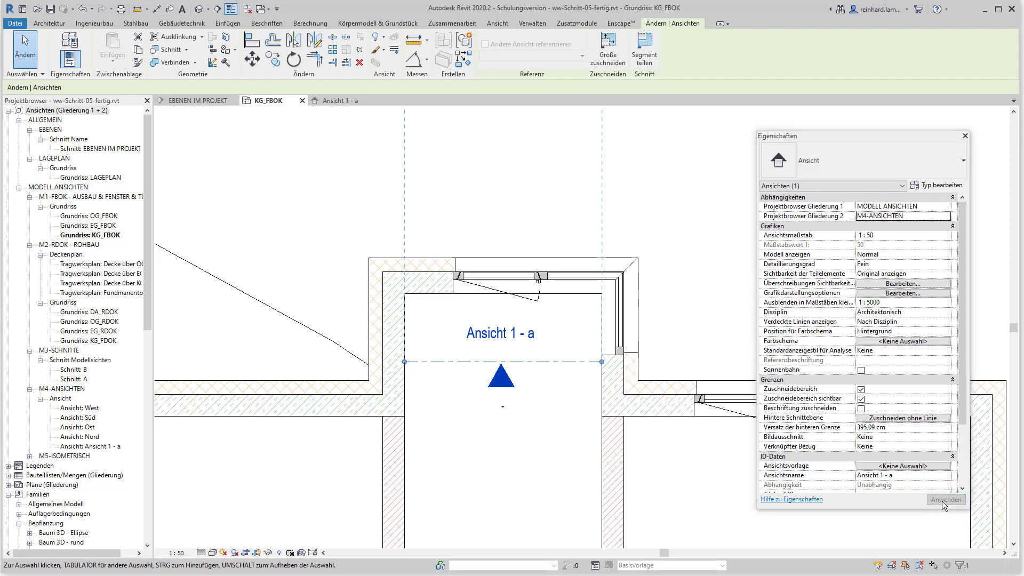
Rename the elevation to Büro 1 - a, then check it and return to the KG_FBOK plan.
{"action": "double_click", "coordinate": [879, 475]}
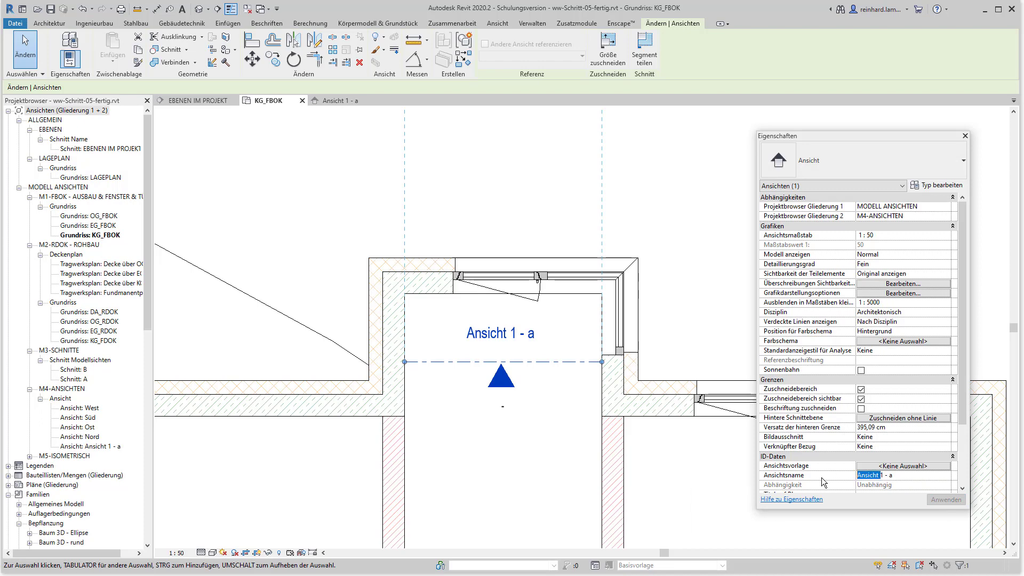
{"action": "type", "text": "Büro"}
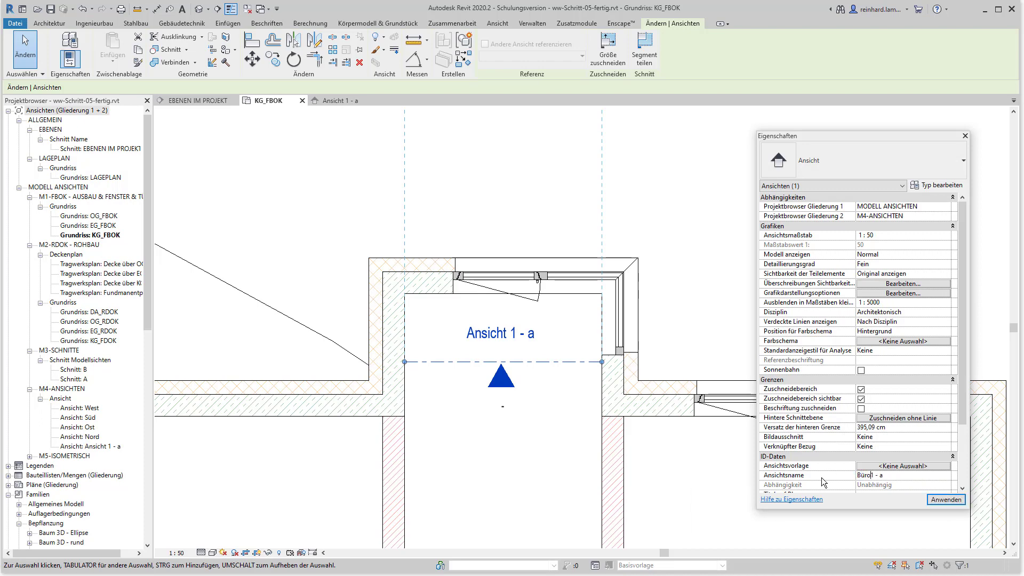
{"action": "left_click", "coordinate": [950, 500]}
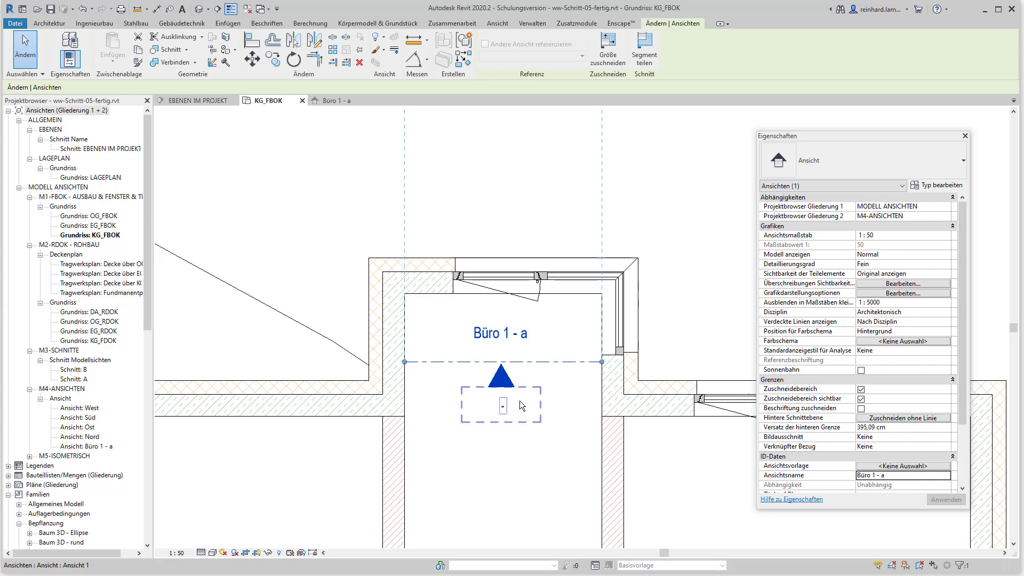
{"action": "double_click", "coordinate": [486, 333]}
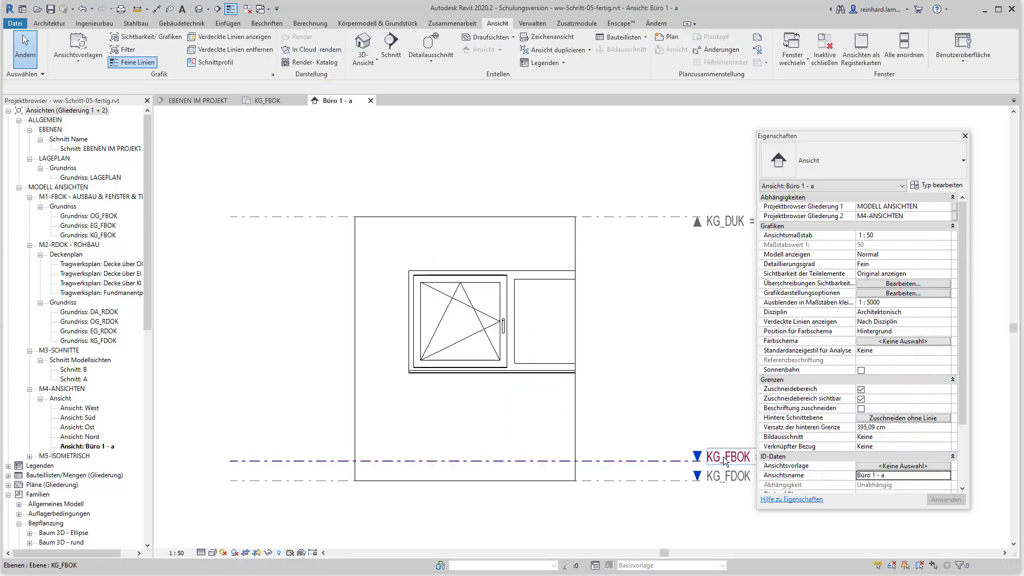
{"action": "double_click", "coordinate": [697, 456]}
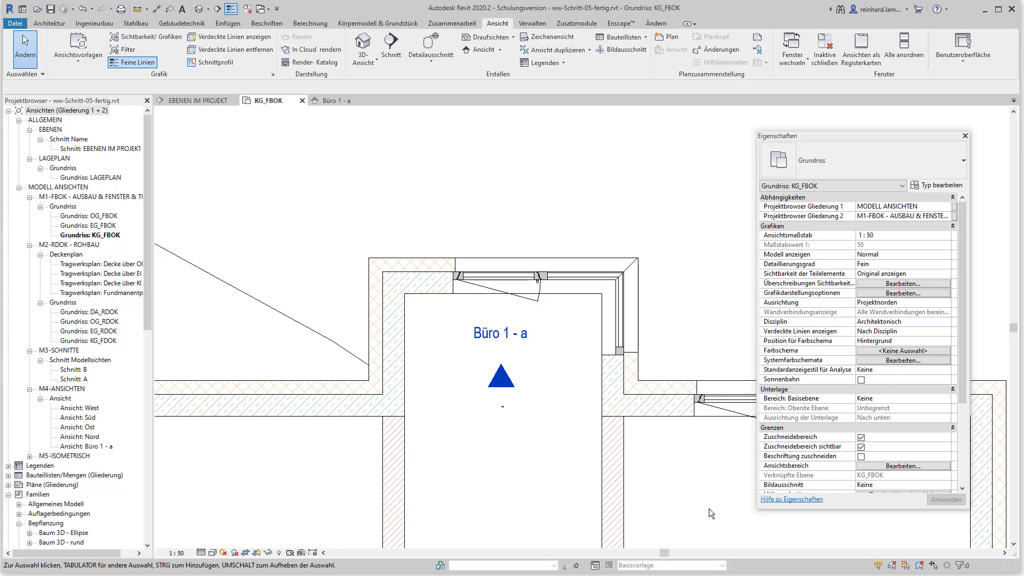
Pan toward the upper-left room and bring up the f01.JPG reference plan with window sizes and 90 sill height.
{"action": "scroll", "coordinate": [709, 508], "scroll_direction": "up", "scroll_amount": 3}
{"action": "mouse_move", "coordinate": [633, 473]}
{"action": "middle_mouse_down"}
{"action": "mouse_move", "coordinate": [393, 347]}
{"action": "mouse_move", "coordinate": [378, 277]}
{"action": "middle_mouse_up"}
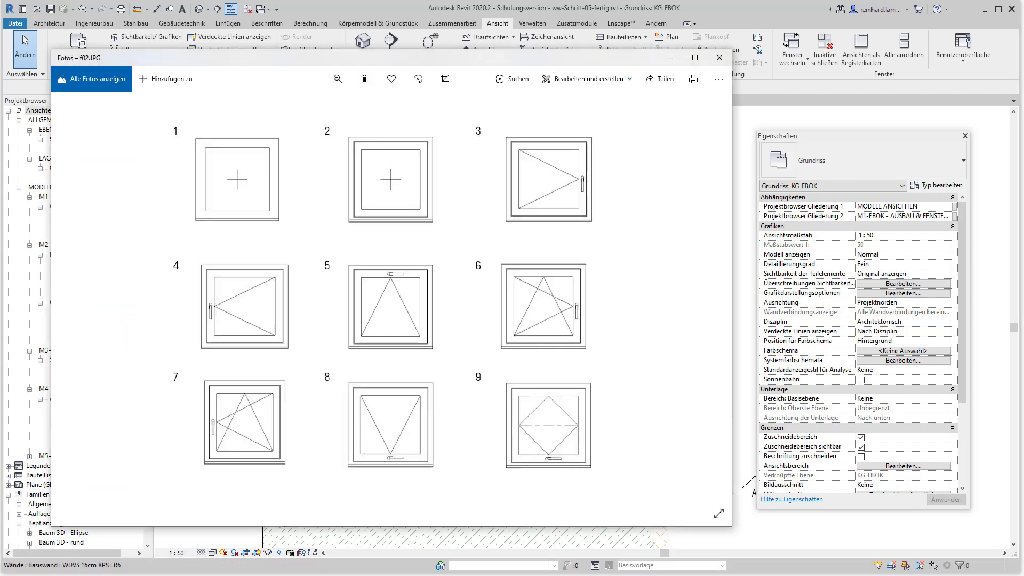
{"action": "key", "text": "Left"}
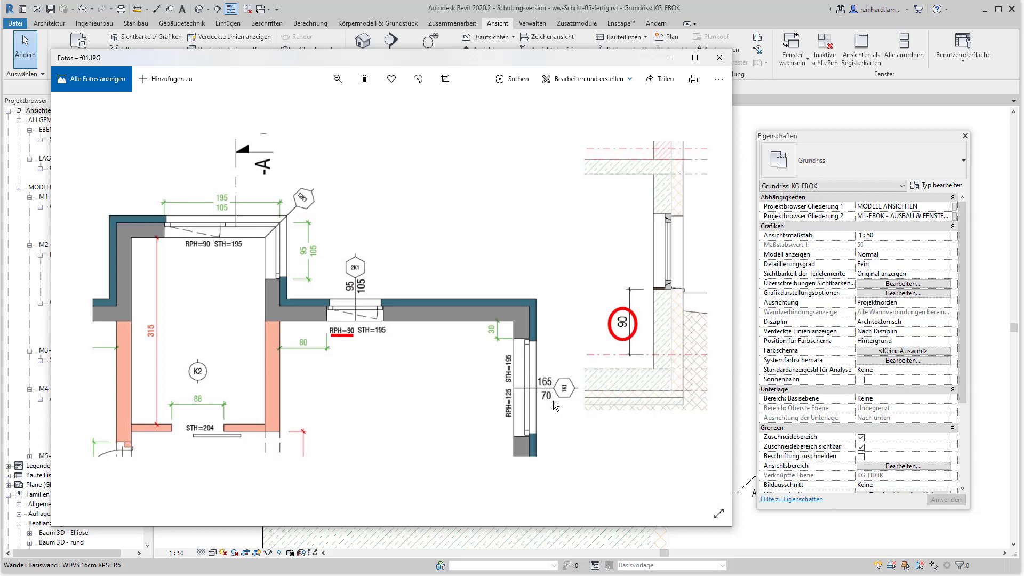
Close Photos, browse the loaded window types for a tilt window, then cancel window placement.
{"action": "left_click", "coordinate": [574, 542]}
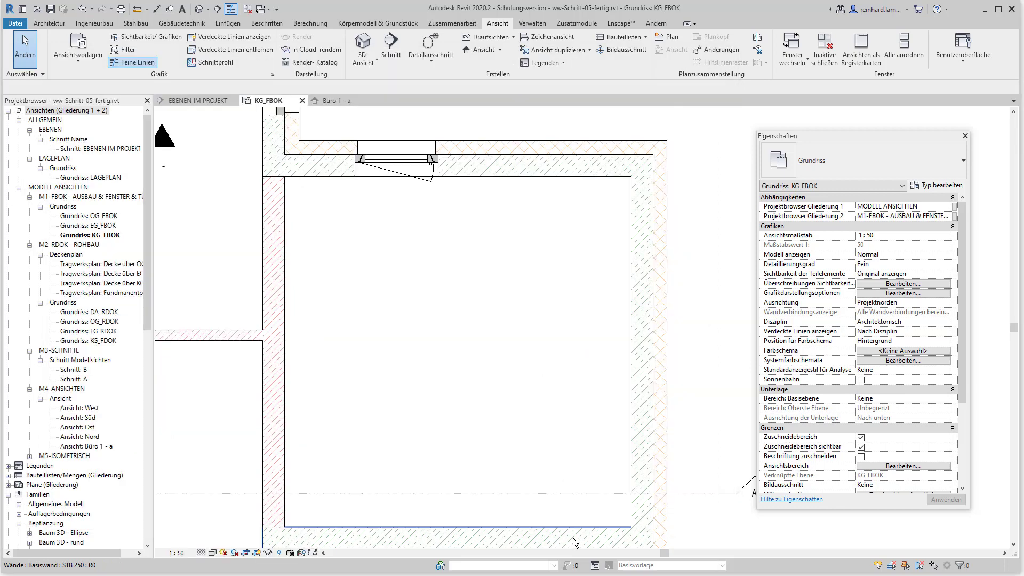
{"action": "left_click", "coordinate": [46, 25]}
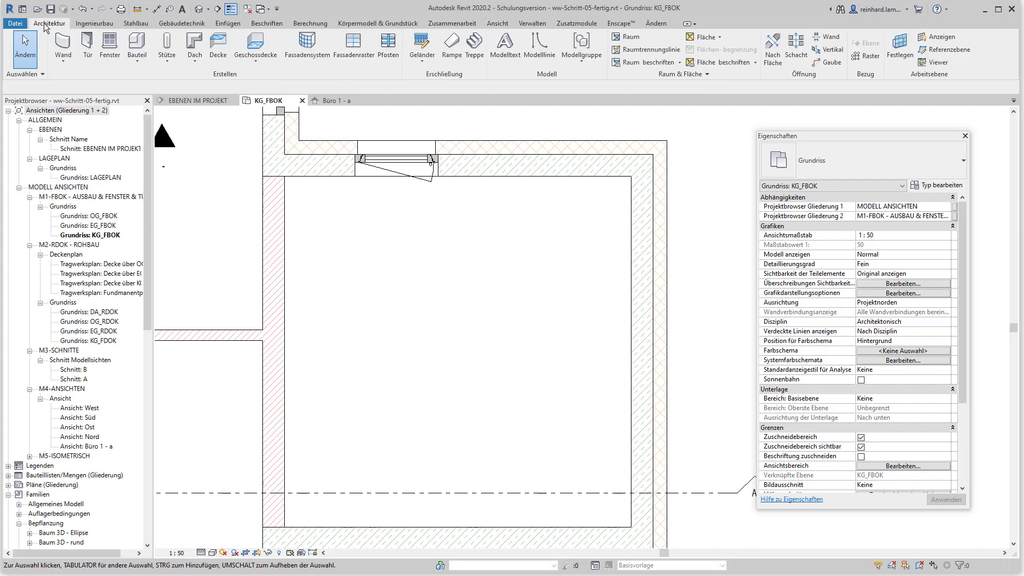
{"action": "left_click", "coordinate": [109, 47]}
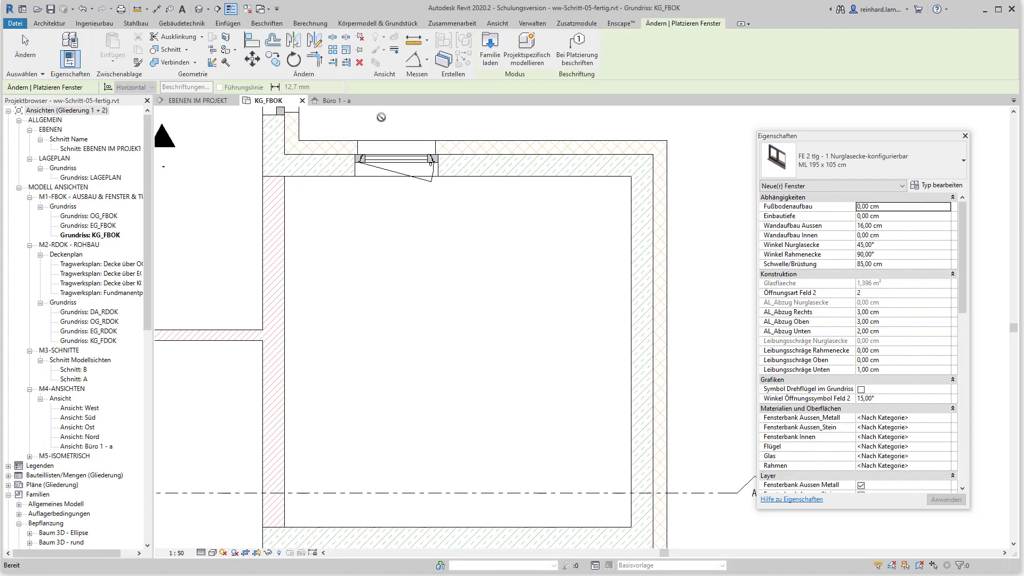
{"action": "left_click", "coordinate": [919, 166]}
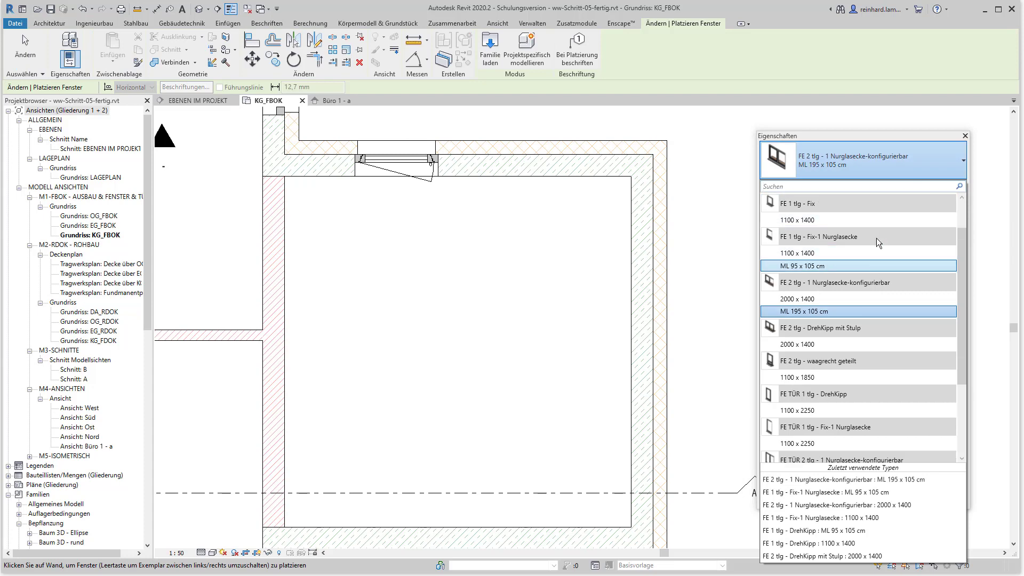
{"action": "scroll", "coordinate": [876, 238], "scroll_direction": "up", "scroll_amount": 1}
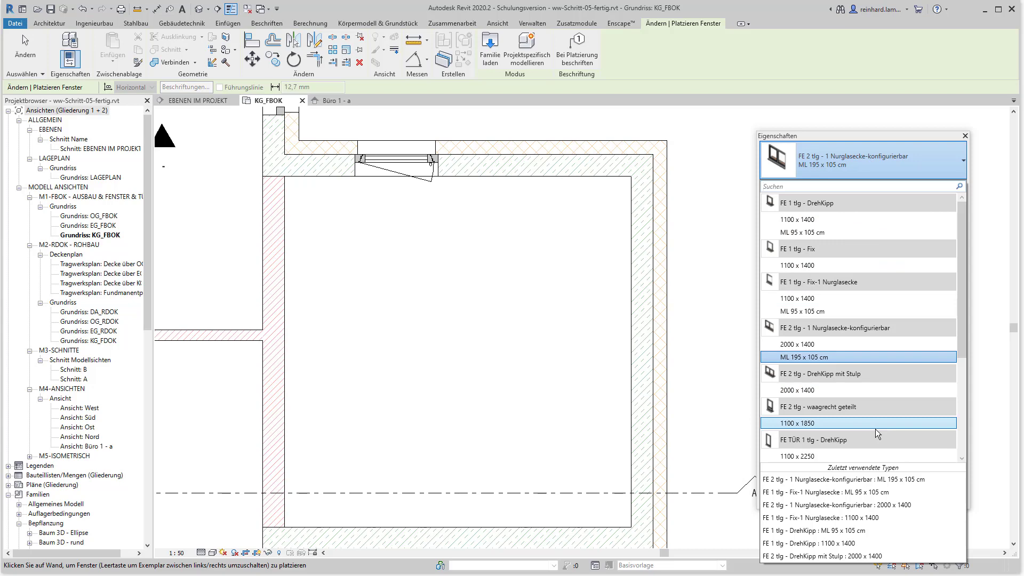
{"action": "left_click", "coordinate": [966, 135]}
{"action": "key", "text": "Escape"}
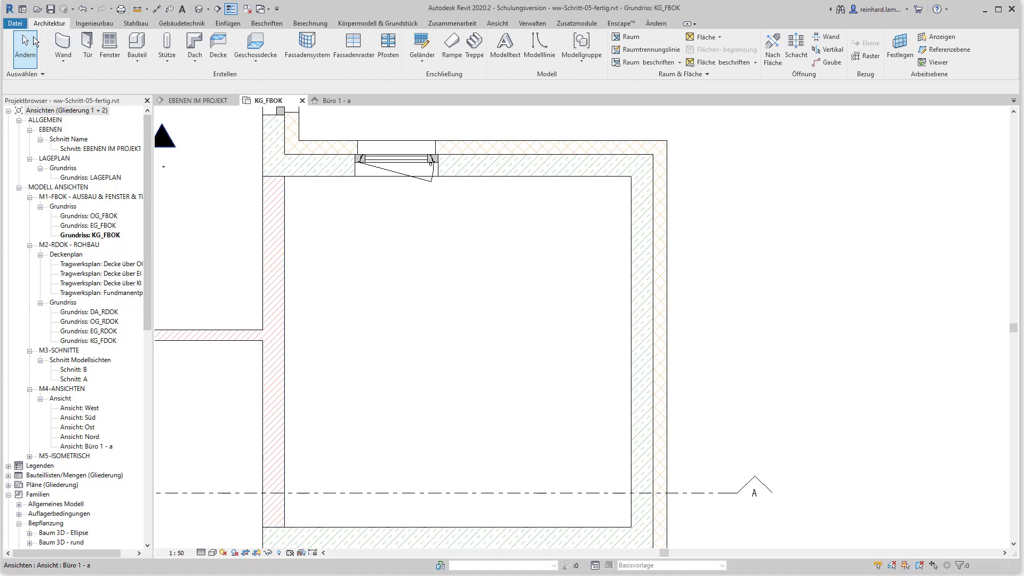
Start opening a file and browse to C:\ProgramData\Autodesk.
{"action": "left_click", "coordinate": [37, 9]}
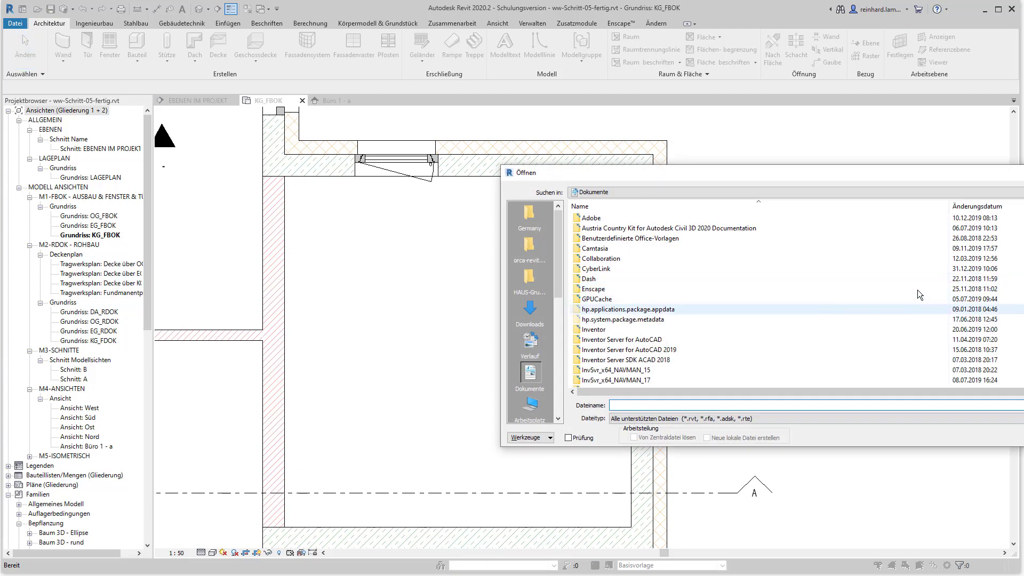
{"action": "left_click", "coordinate": [928, 192]}
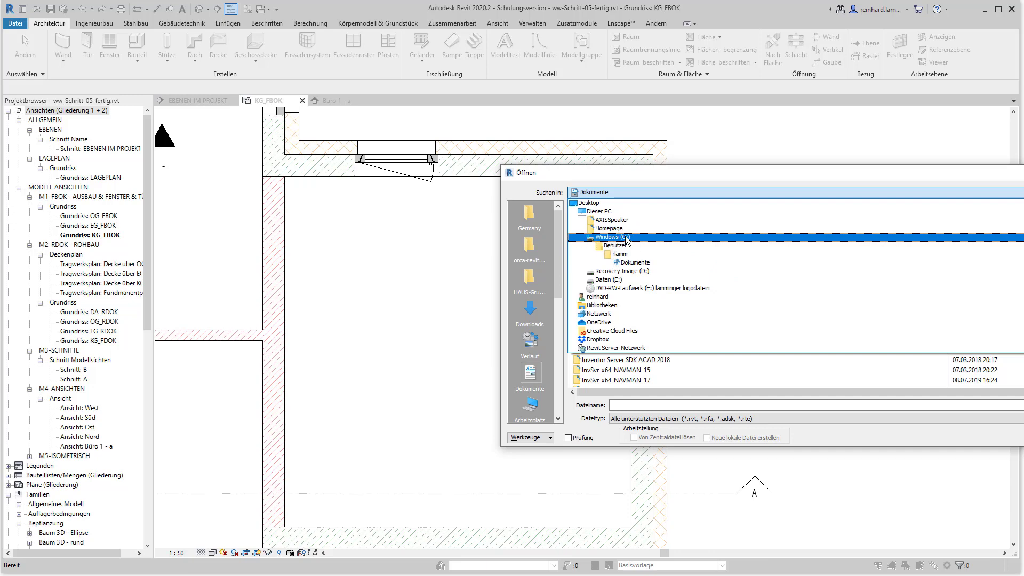
{"action": "left_click", "coordinate": [615, 238]}
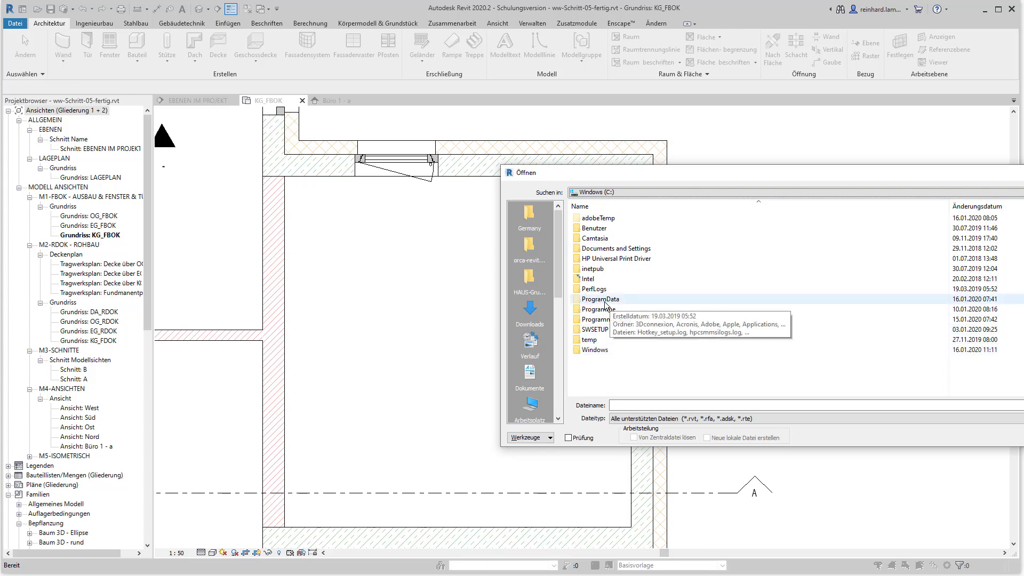
{"action": "double_click", "coordinate": [604, 305]}
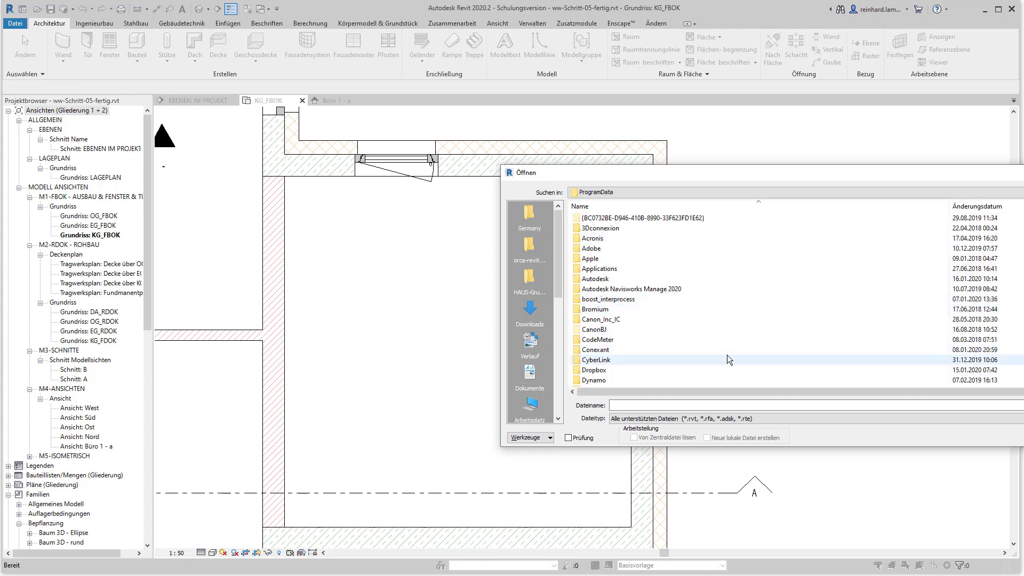
{"action": "double_click", "coordinate": [613, 279]}
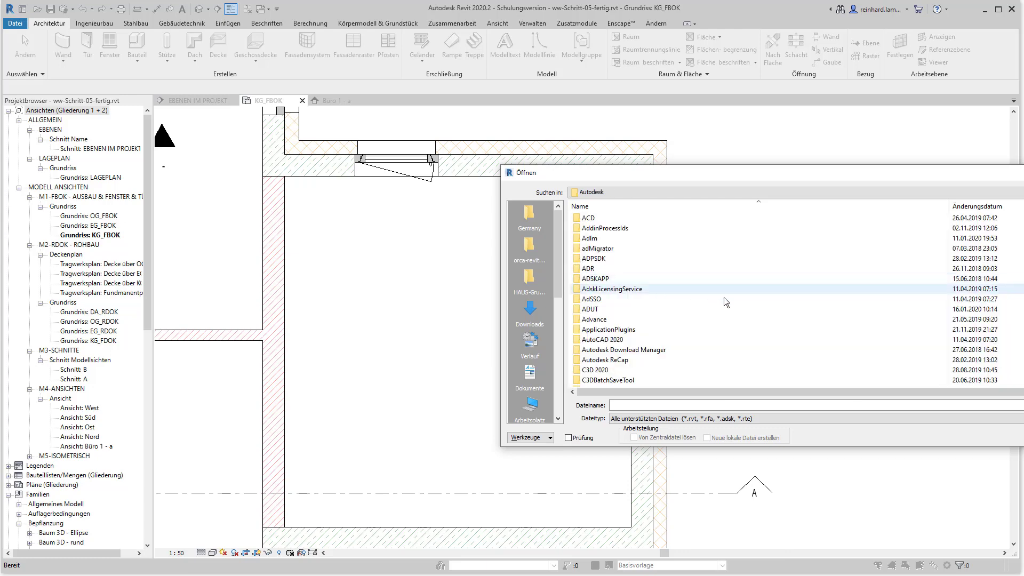
{"action": "scroll", "coordinate": [738, 302], "scroll_direction": "down", "scroll_amount": 3}
{"action": "scroll", "coordinate": [738, 302], "scroll_direction": "down", "scroll_amount": 3}
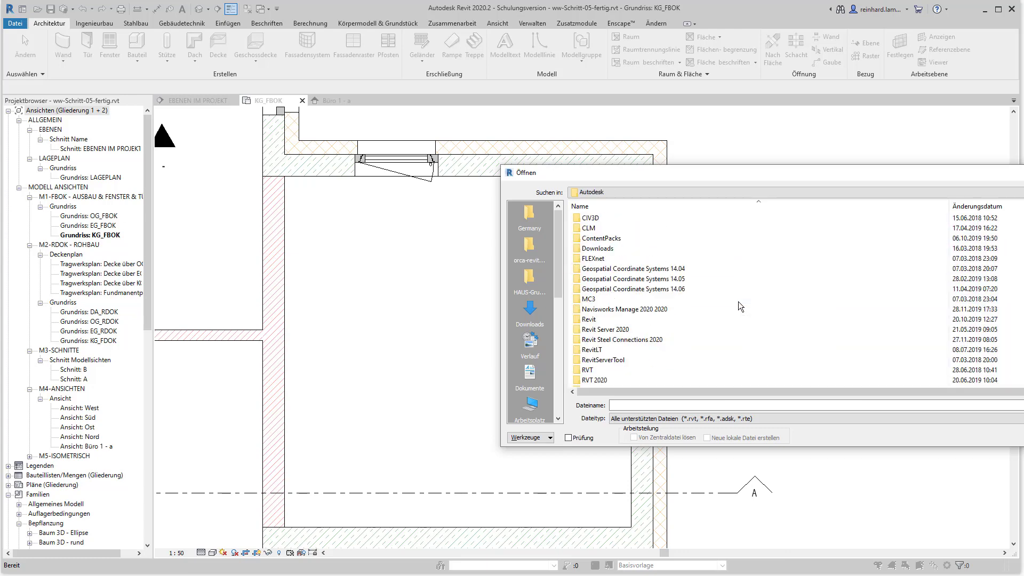
{"action": "scroll", "coordinate": [738, 302], "scroll_direction": "down", "scroll_amount": 1}
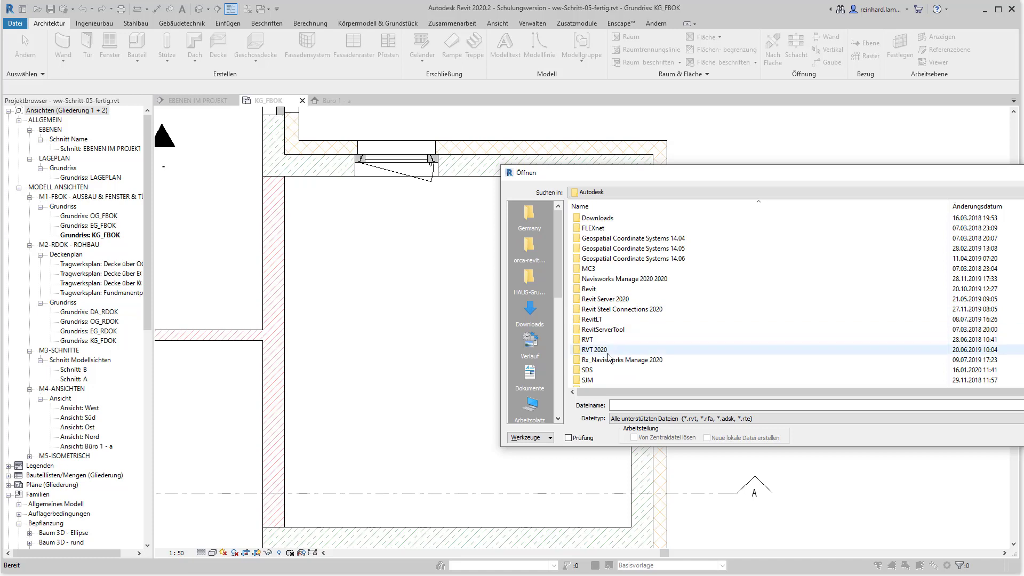
Go through RVT 2020 > Libraries > Germany > Revit BIM Bibliotheken and select Fenster.rvt.
{"action": "left_click", "coordinate": [599, 350]}
{"action": "double_click", "coordinate": [600, 353]}
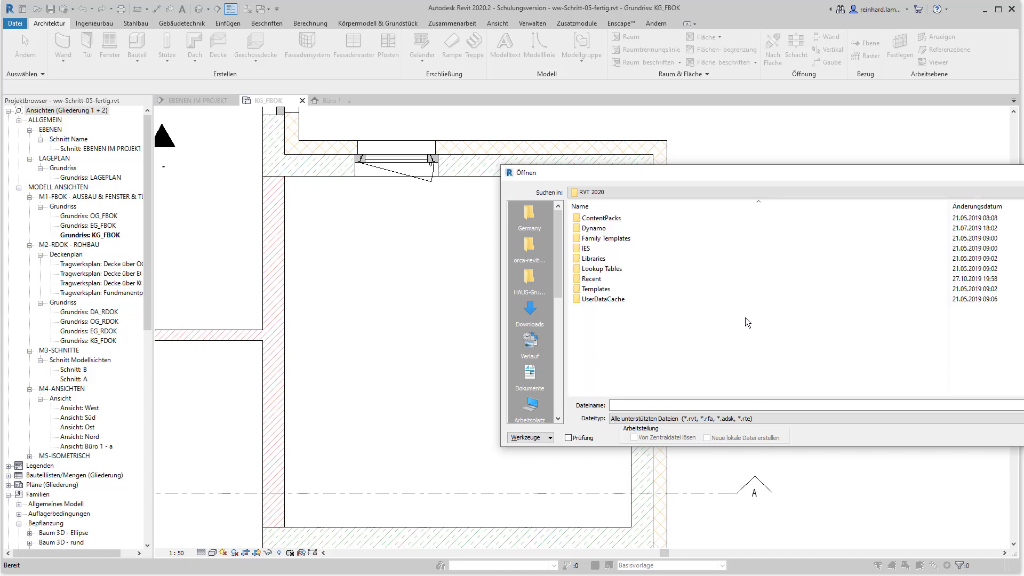
{"action": "double_click", "coordinate": [600, 259]}
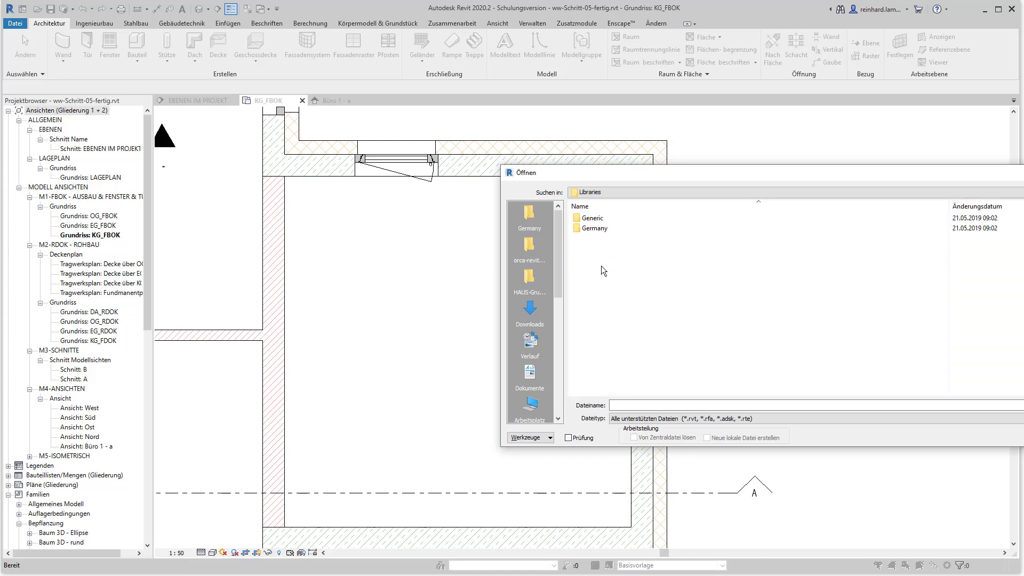
{"action": "double_click", "coordinate": [604, 229]}
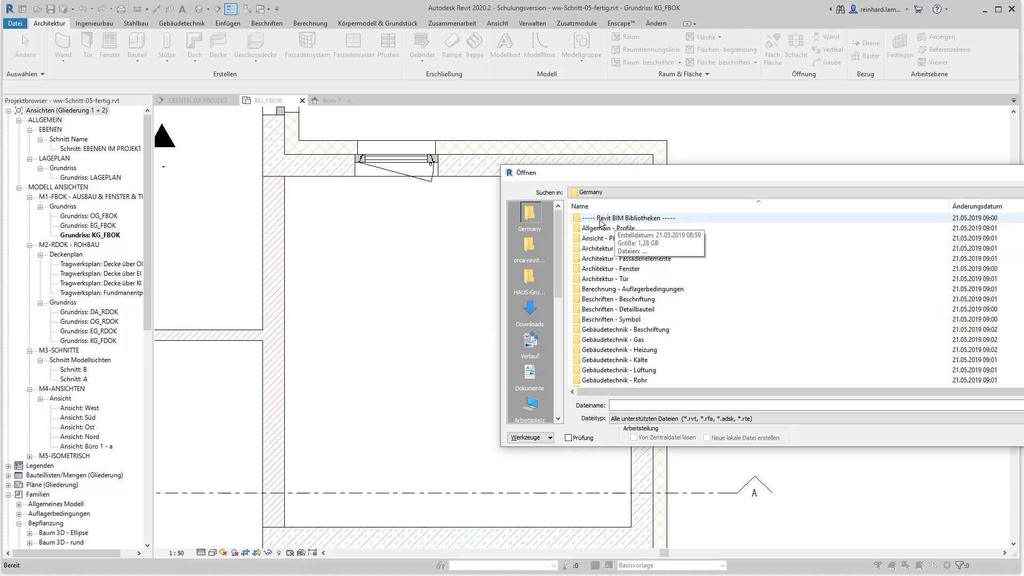
{"action": "double_click", "coordinate": [647, 218]}
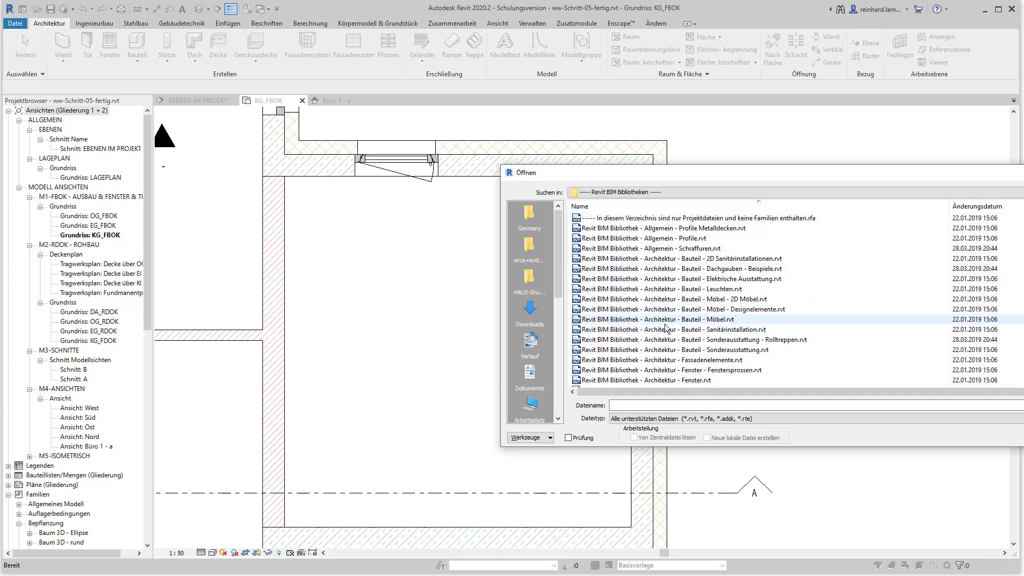
{"action": "scroll", "coordinate": [735, 283], "scroll_direction": "down", "scroll_amount": 1}
{"action": "scroll", "coordinate": [735, 282], "scroll_direction": "down", "scroll_amount": 2}
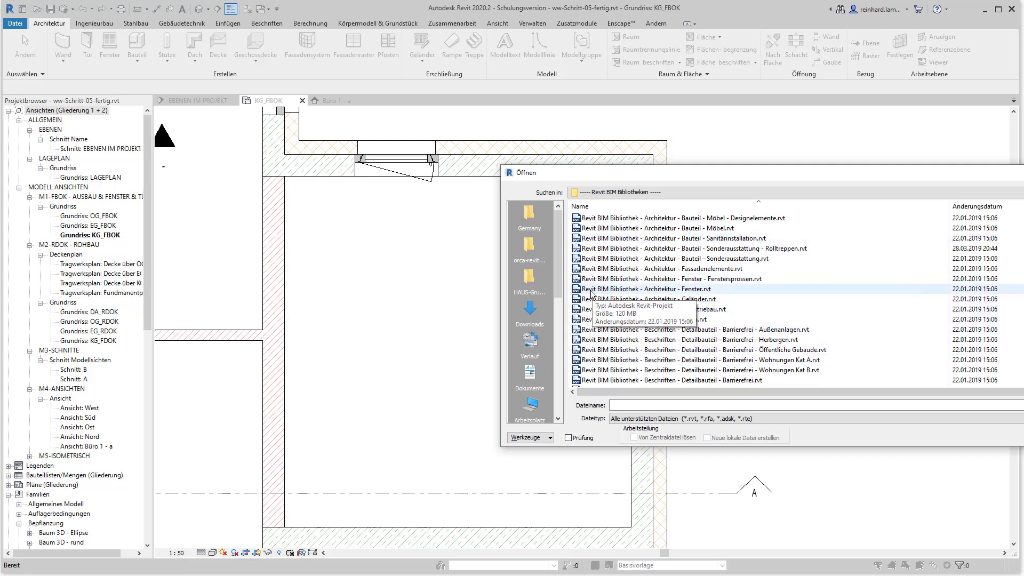
{"action": "mouse_move", "coordinate": [646, 289]}
{"action": "left_click", "coordinate": [700, 291]}
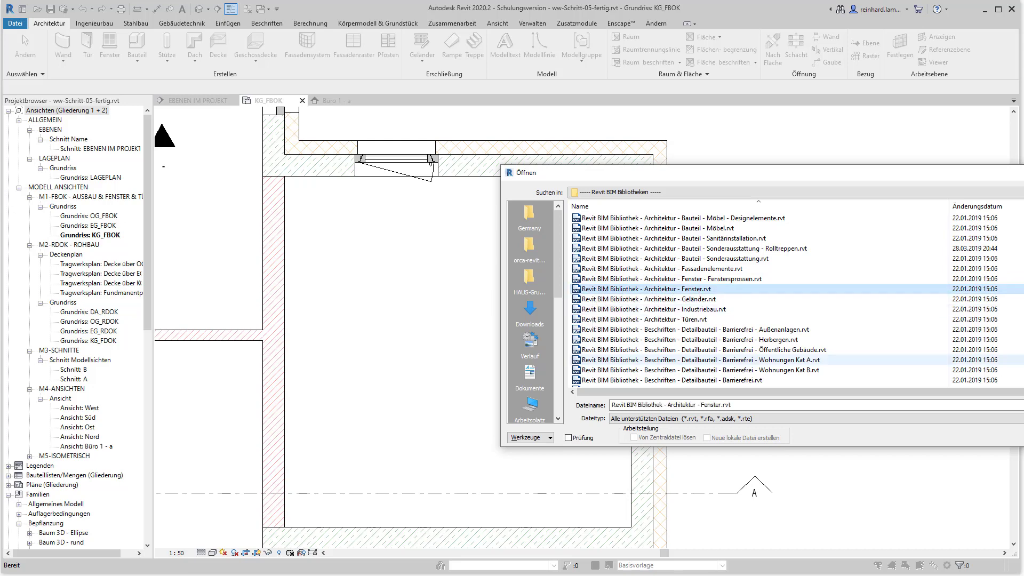
Open the Fenster library project and select the 01_Fein floor plan.
{"action": "key", "text": "Return"}
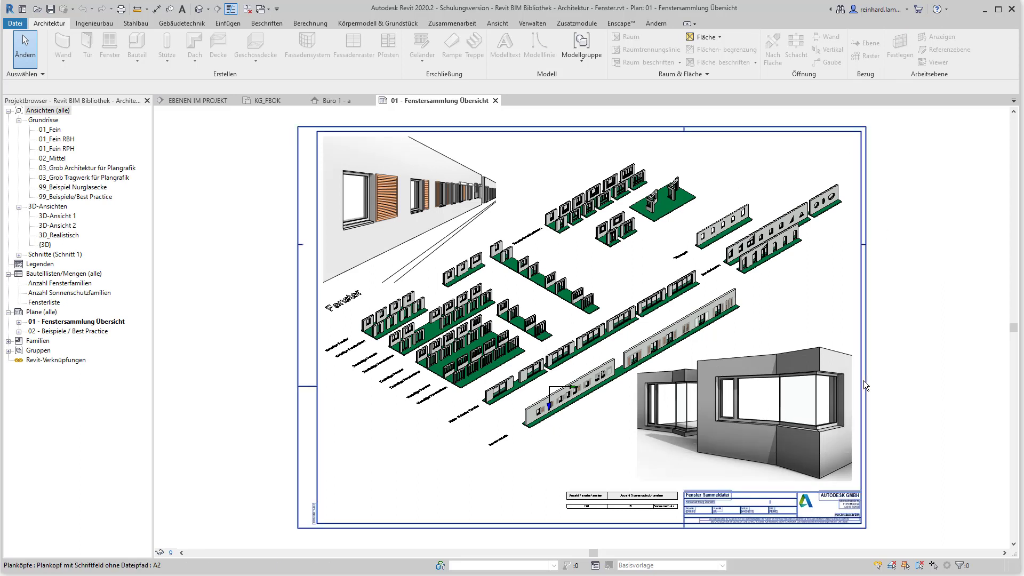
{"action": "left_click", "coordinate": [54, 132]}
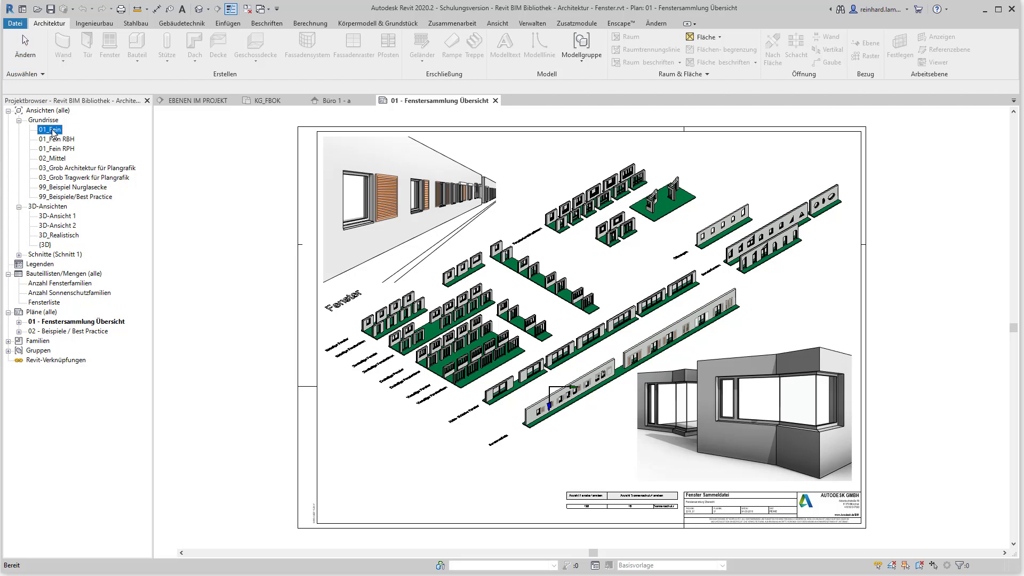
Open the 01_Fein plan and pan along the row of sample windows.
{"action": "double_click", "coordinate": [53, 132]}
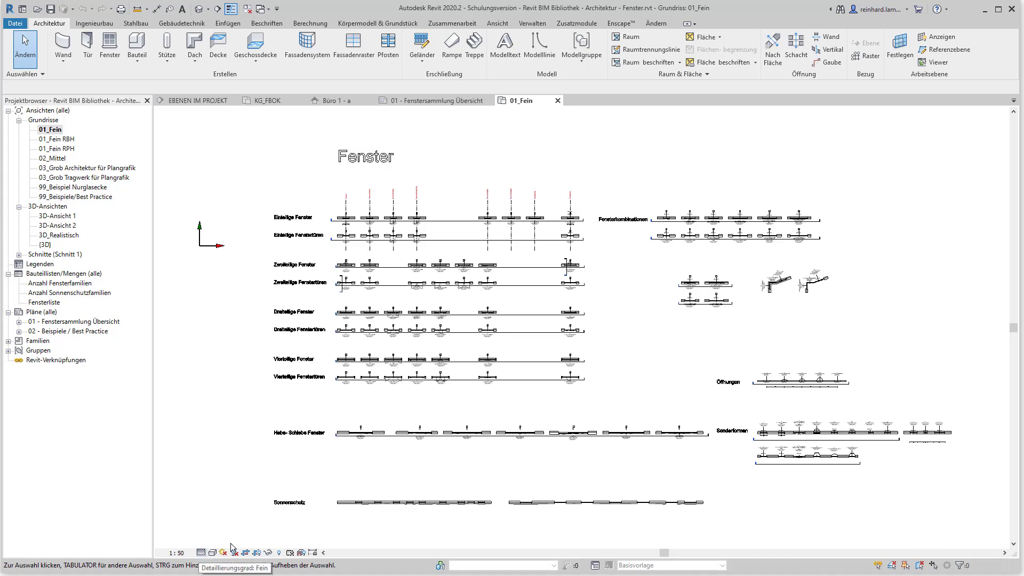
{"action": "scroll", "coordinate": [287, 231], "scroll_direction": "up", "scroll_amount": 2}
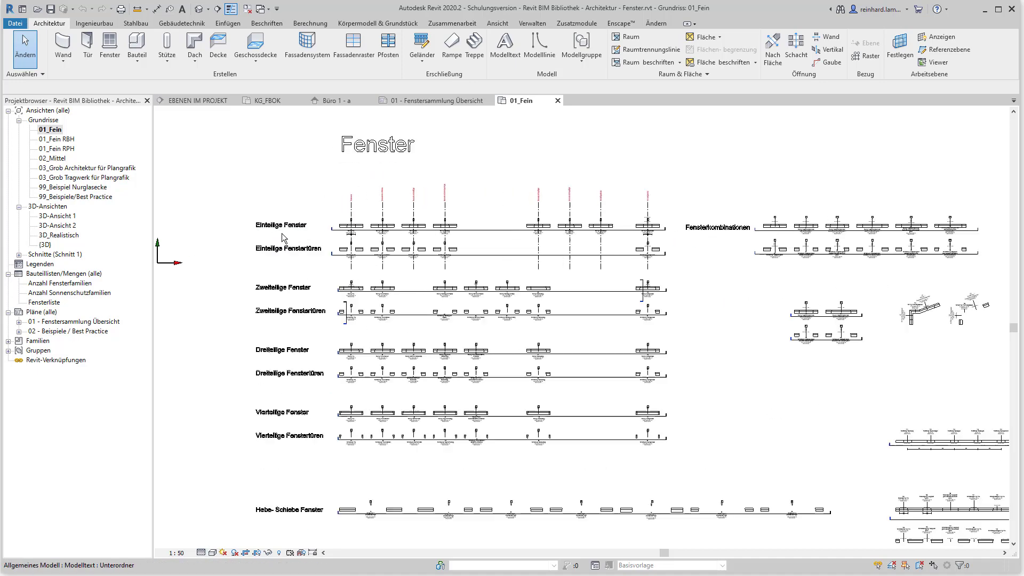
{"action": "scroll", "coordinate": [287, 231], "scroll_direction": "up", "scroll_amount": 2}
{"action": "scroll", "coordinate": [286, 231], "scroll_direction": "up", "scroll_amount": 2}
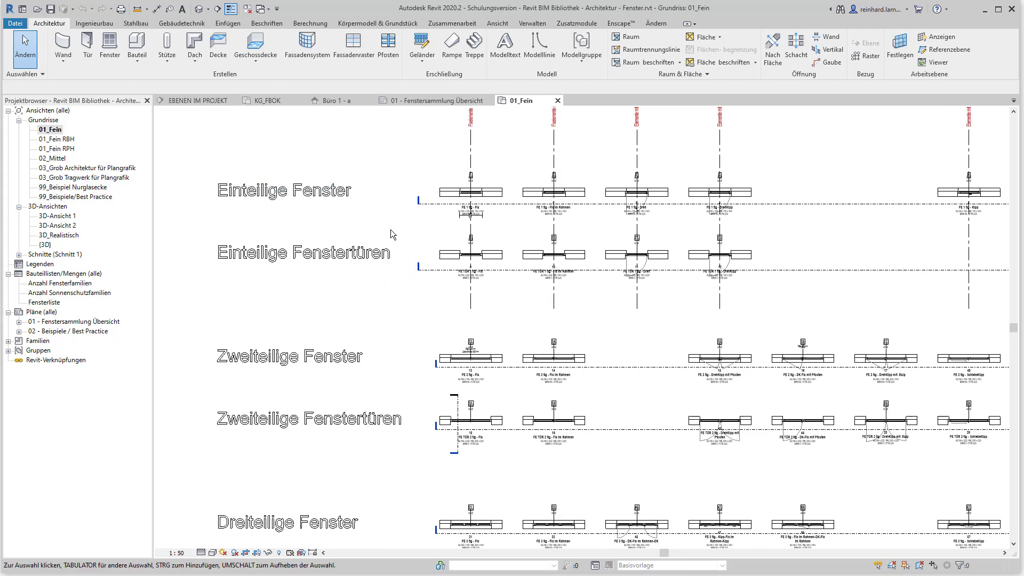
{"action": "scroll", "coordinate": [404, 223], "scroll_direction": "up", "scroll_amount": 2}
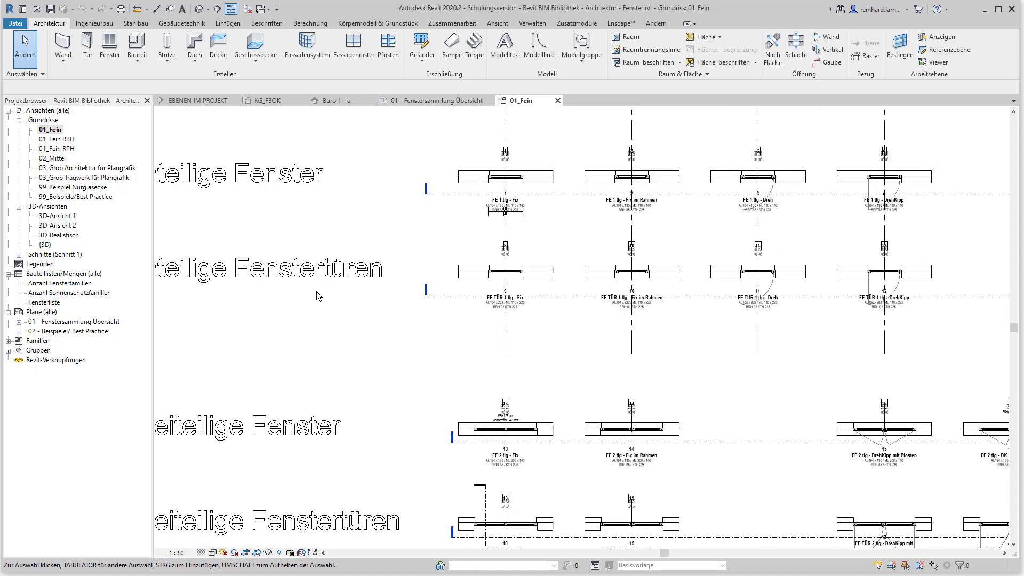
{"action": "scroll", "coordinate": [546, 217], "scroll_direction": "up", "scroll_amount": 3}
{"action": "middle_click_drag", "start_coordinate": [539, 264], "coordinate": [523, 291]}
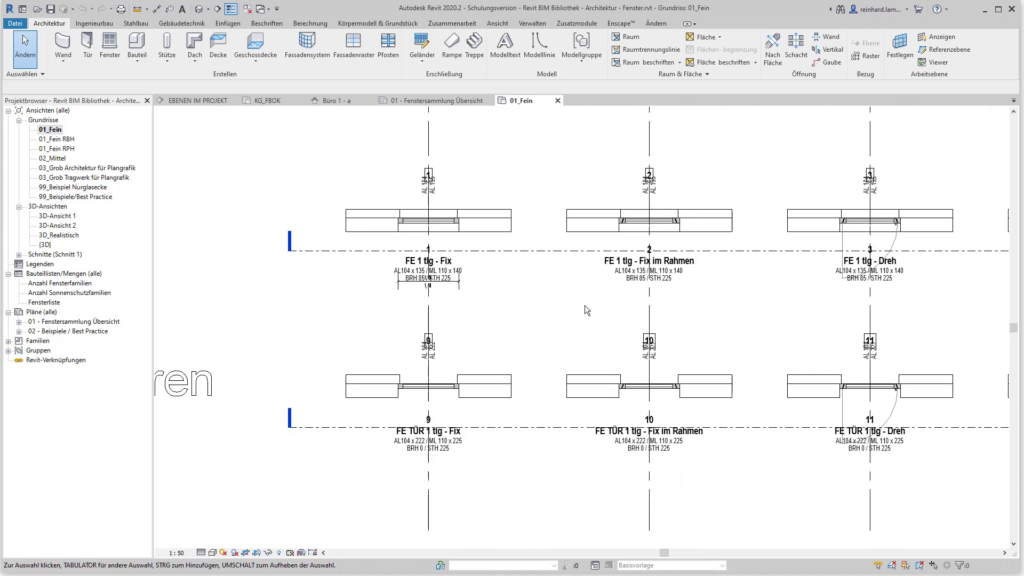
{"action": "middle_click_drag", "start_coordinate": [776, 313], "coordinate": [487, 331]}
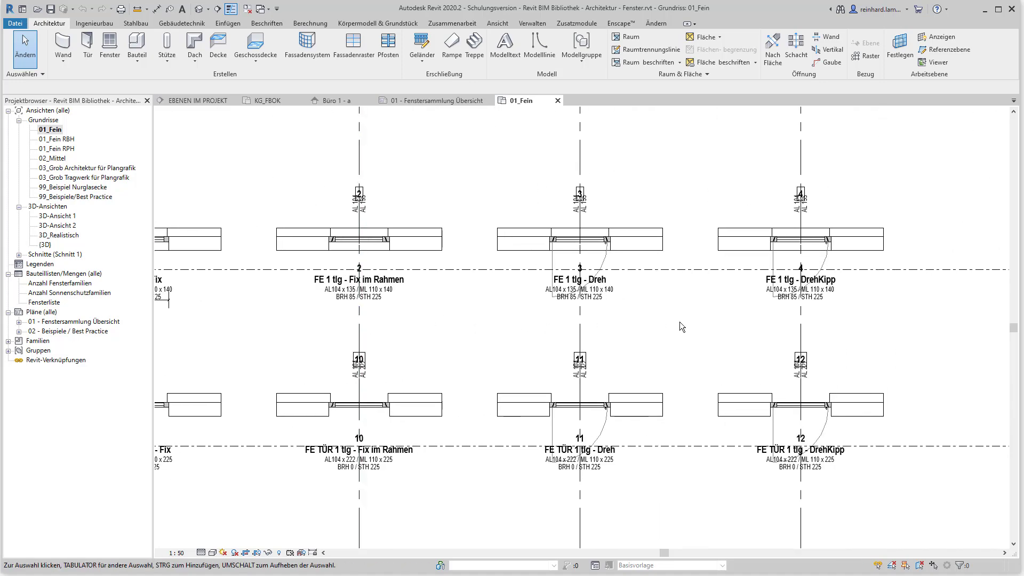
{"action": "middle_click_drag", "start_coordinate": [679, 321], "coordinate": [531, 338]}
{"action": "middle_click_drag", "start_coordinate": [727, 338], "coordinate": [459, 357]}
{"action": "middle_click_drag", "start_coordinate": [850, 327], "coordinate": [416, 347]}
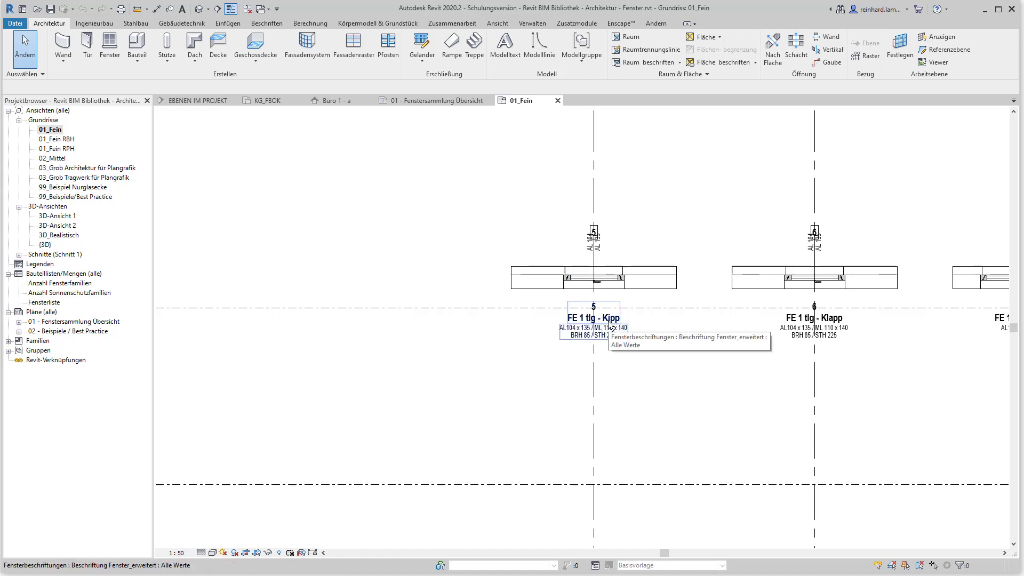
Zoom in on the FE 1 tlg - Kipp tilt window until it fills the view.
{"action": "scroll", "coordinate": [638, 342], "scroll_direction": "down", "scroll_amount": 2}
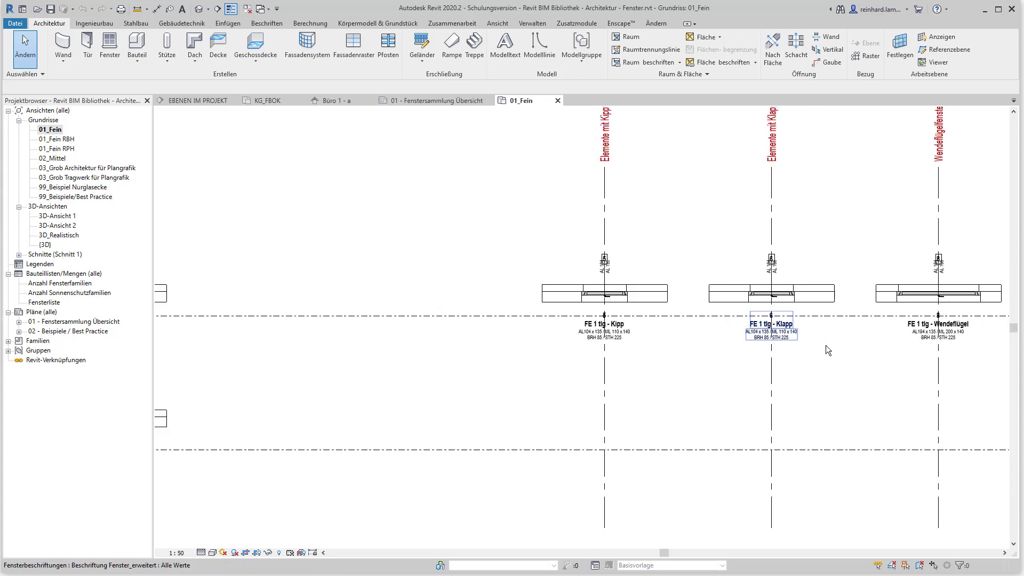
{"action": "middle_click_drag", "start_coordinate": [901, 352], "coordinate": [759, 360]}
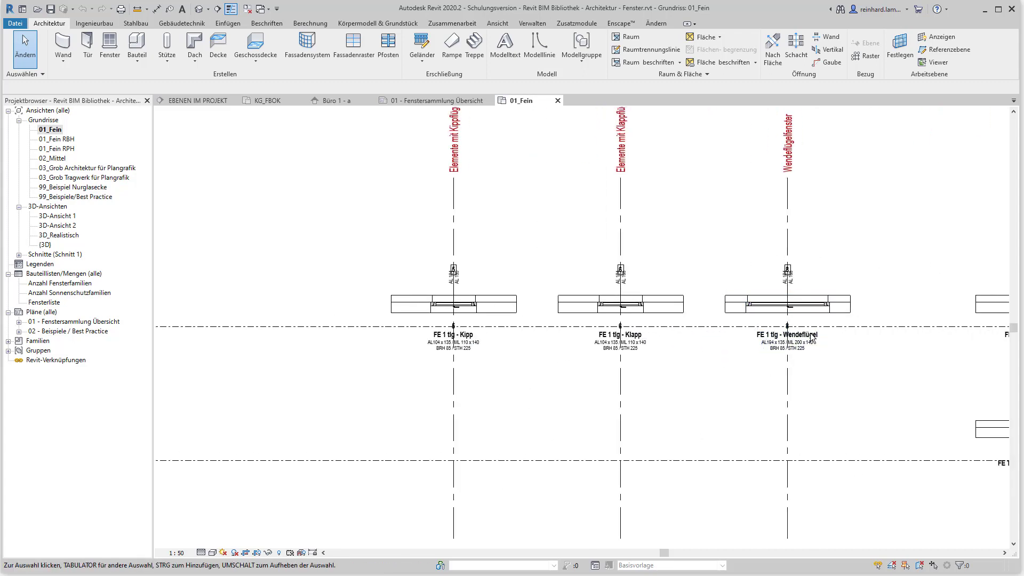
{"action": "middle_click_drag", "start_coordinate": [862, 364], "coordinate": [640, 393]}
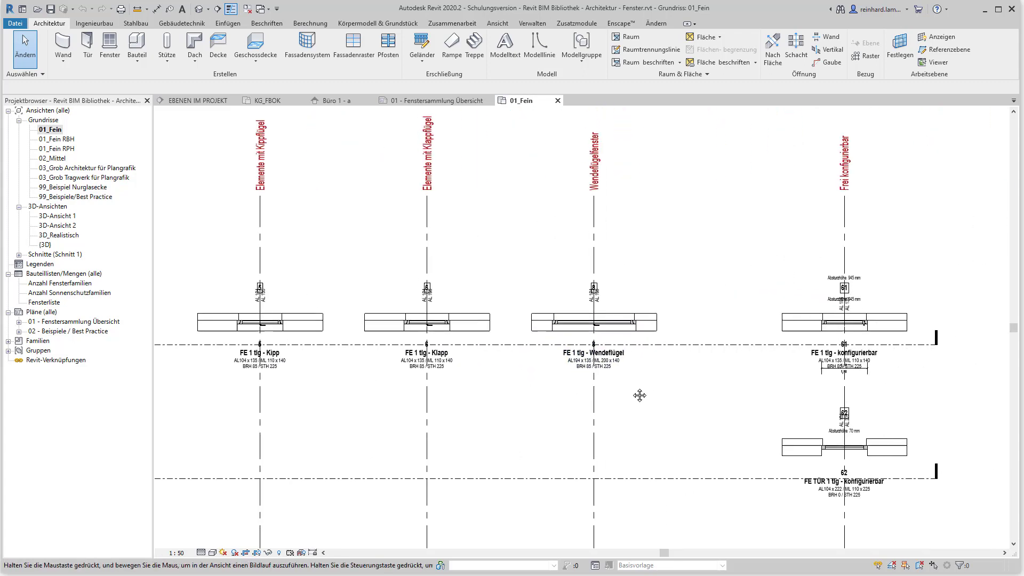
{"action": "scroll", "coordinate": [853, 371], "scroll_direction": "up", "scroll_amount": 1}
{"action": "scroll", "coordinate": [852, 371], "scroll_direction": "up", "scroll_amount": 2}
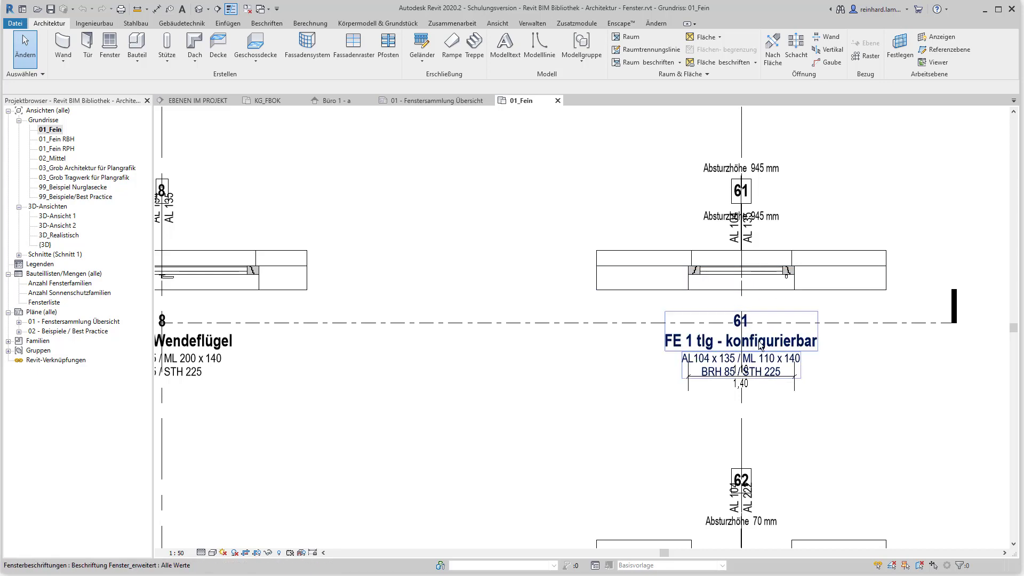
{"action": "scroll", "coordinate": [784, 377], "scroll_direction": "down", "scroll_amount": 2}
{"action": "scroll", "coordinate": [487, 379], "scroll_direction": "down", "scroll_amount": 2}
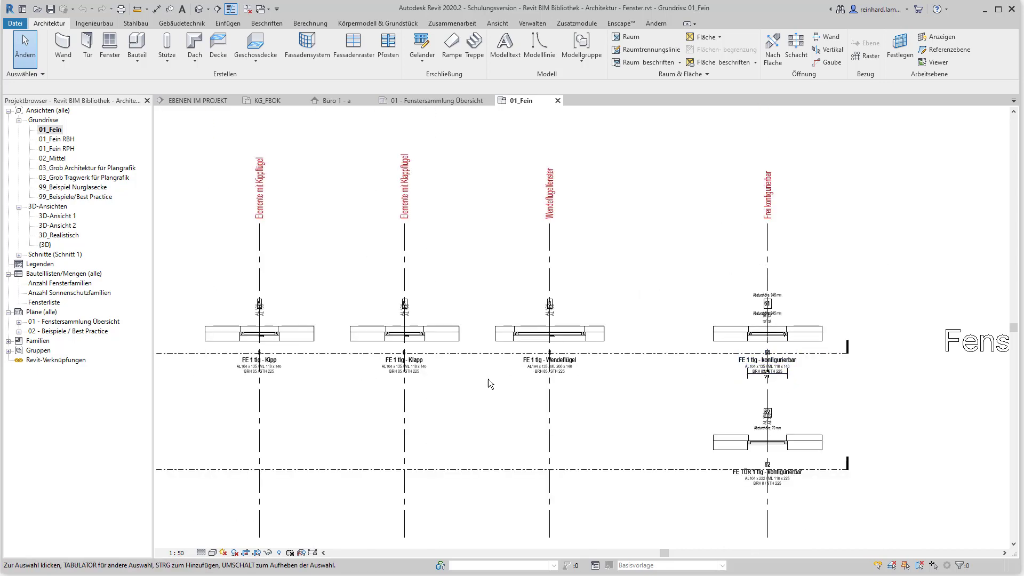
{"action": "middle_click_drag", "start_coordinate": [488, 379], "coordinate": [644, 347]}
{"action": "middle_click_drag", "start_coordinate": [508, 346], "coordinate": [639, 352]}
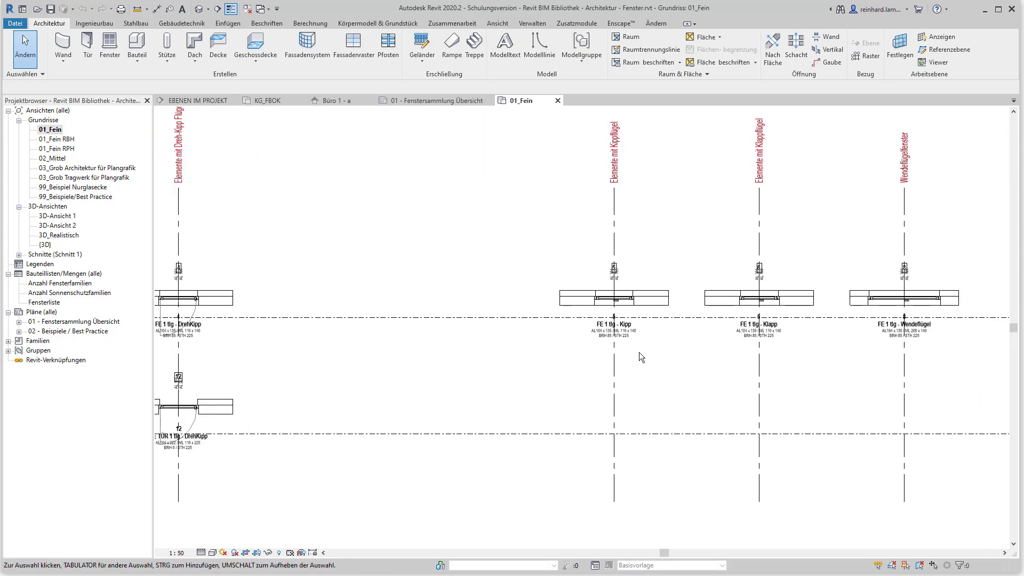
{"action": "scroll", "coordinate": [639, 351], "scroll_direction": "up", "scroll_amount": 3}
{"action": "scroll", "coordinate": [639, 352], "scroll_direction": "up", "scroll_amount": 1}
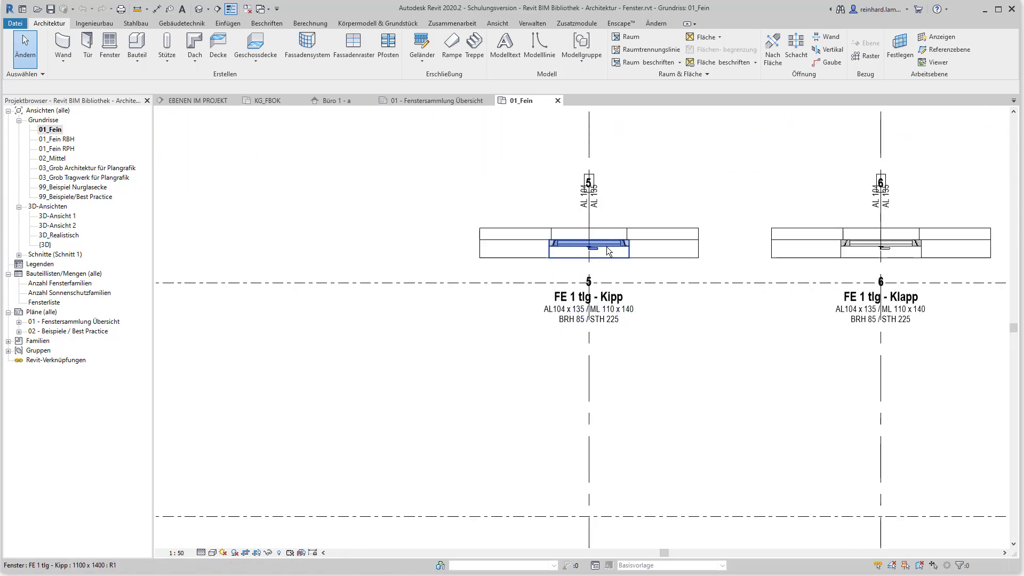
Copy the FE 1 tlg - Kipp window into the KG_FBOK plan, accepting duplicate types.
{"action": "left_click", "coordinate": [608, 251]}
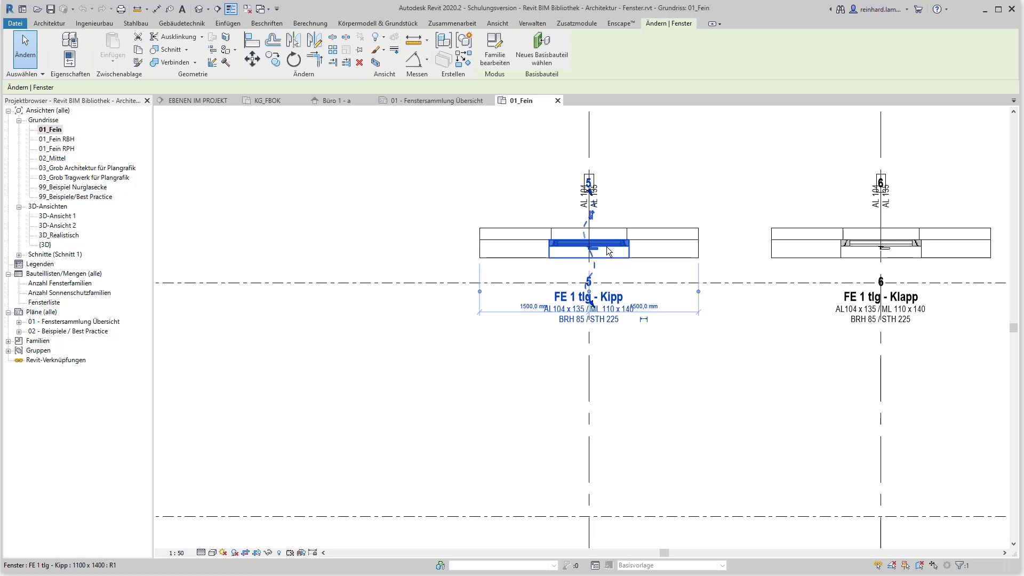
{"action": "left_click", "coordinate": [269, 100]}
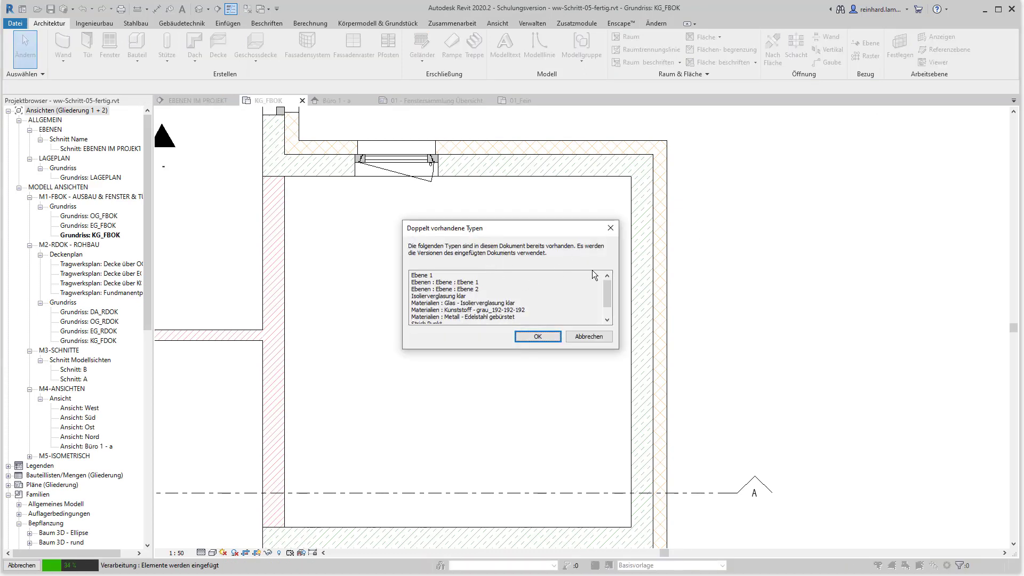
{"action": "left_click_drag", "start_coordinate": [612, 292], "coordinate": [611, 301]}
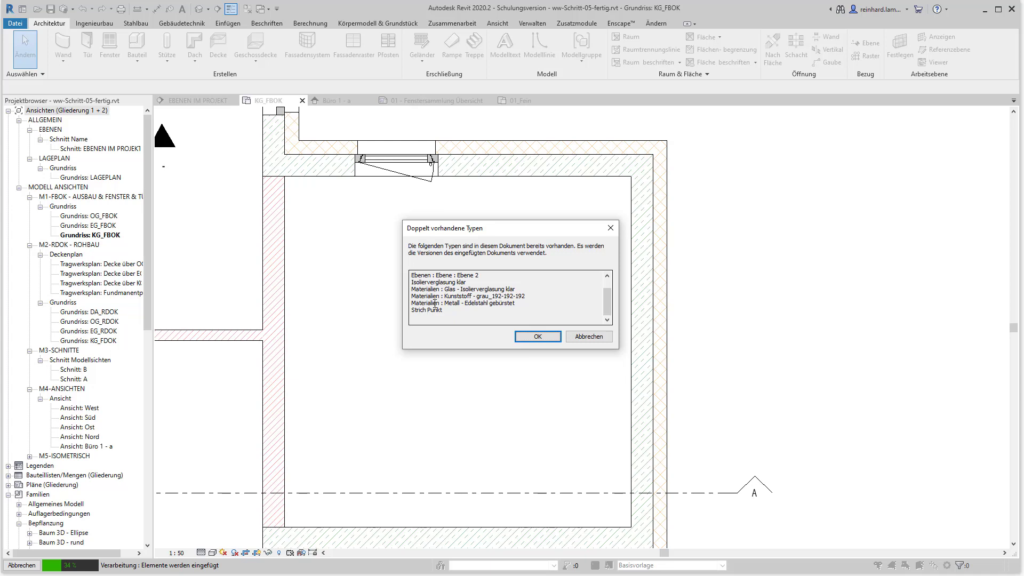
{"action": "left_click", "coordinate": [537, 337]}
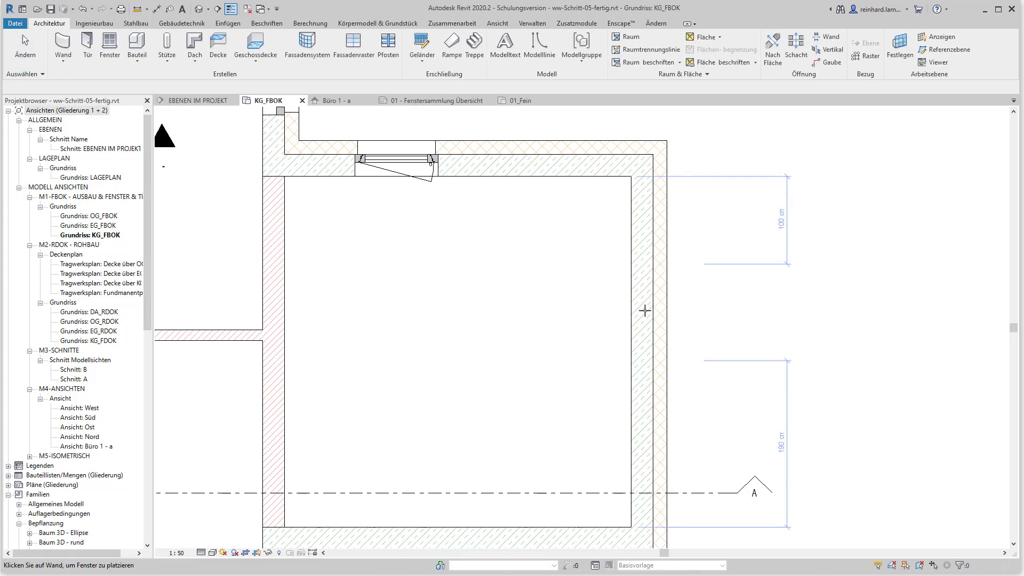
Place the tilt window in the east wall, show its properties, and view f01.JPG.
{"action": "left_click", "coordinate": [645, 310]}
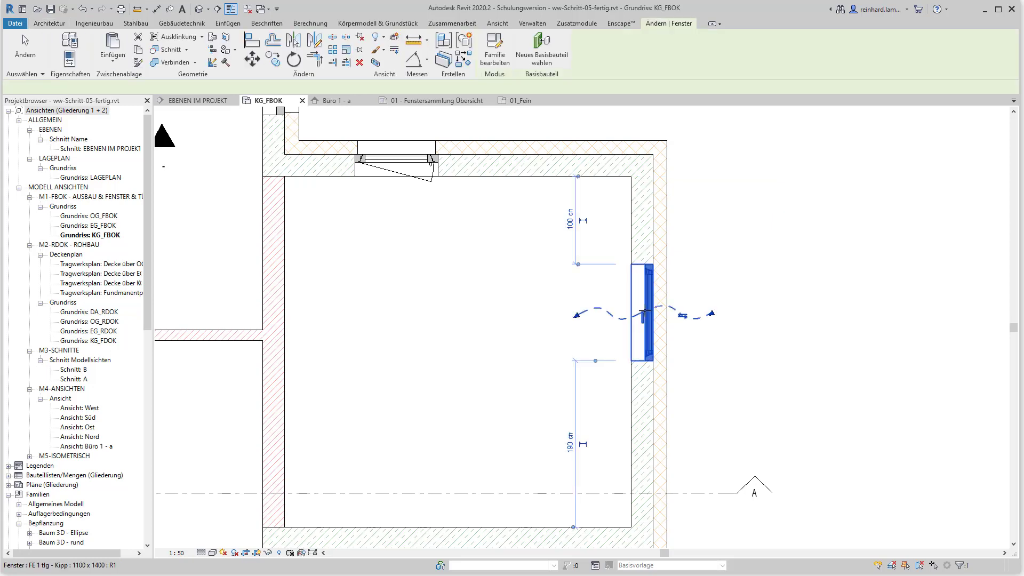
{"action": "key", "text": "Escape"}
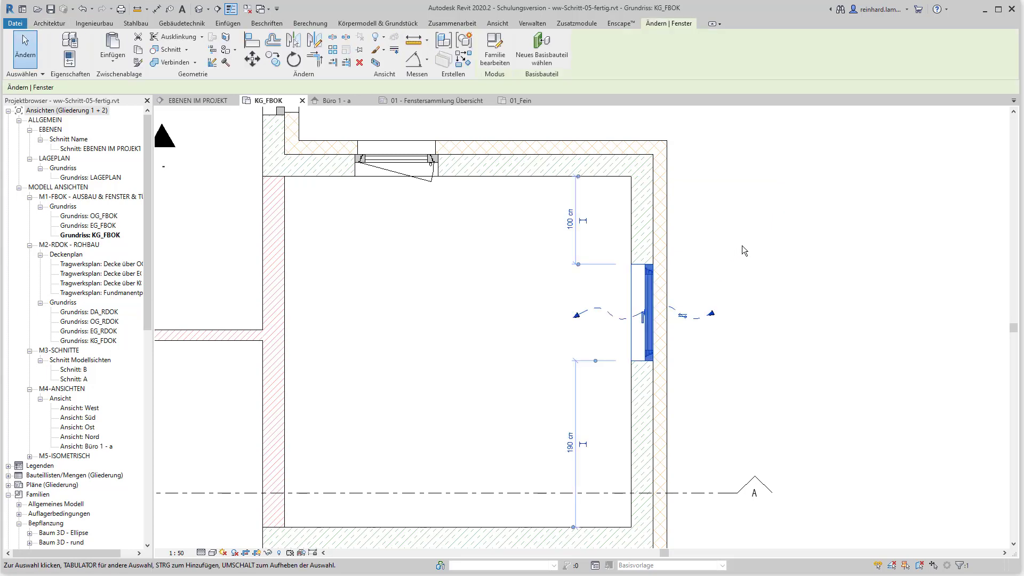
{"action": "key", "text": "Escape"}
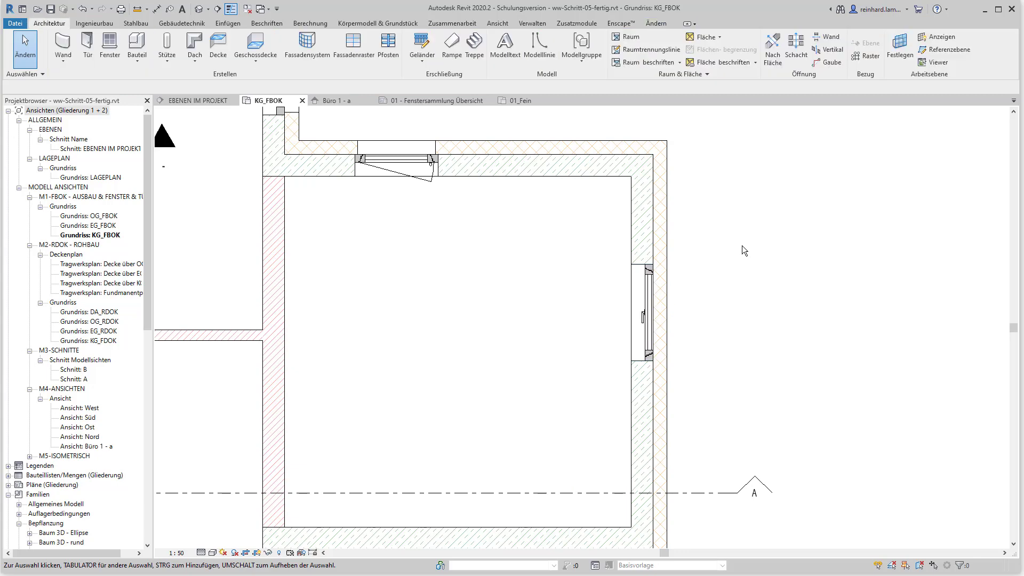
{"action": "key", "text": "ctrl+1"}
{"action": "left_click", "coordinate": [647, 330]}
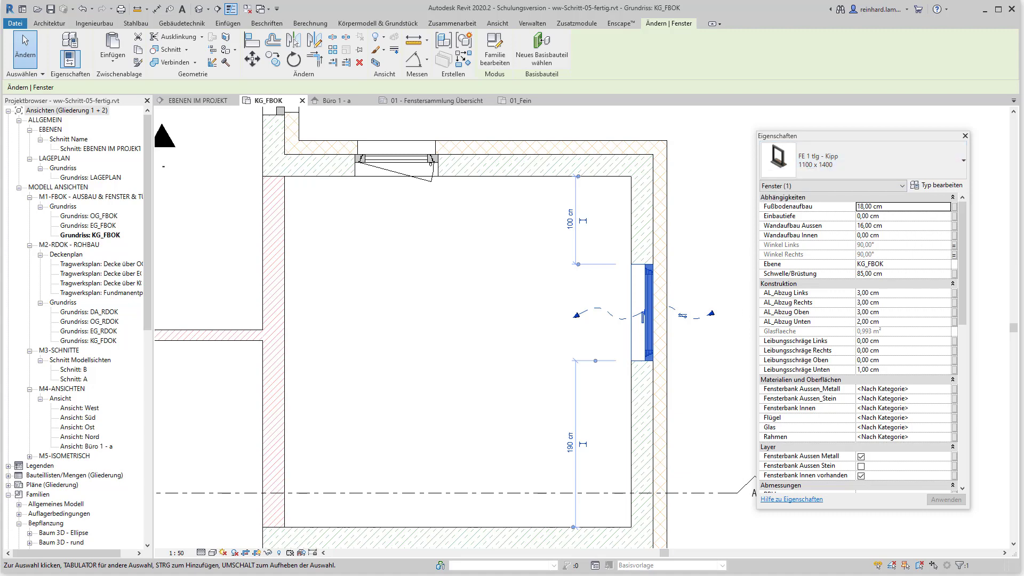
{"action": "key", "text": "alt+Tab"}
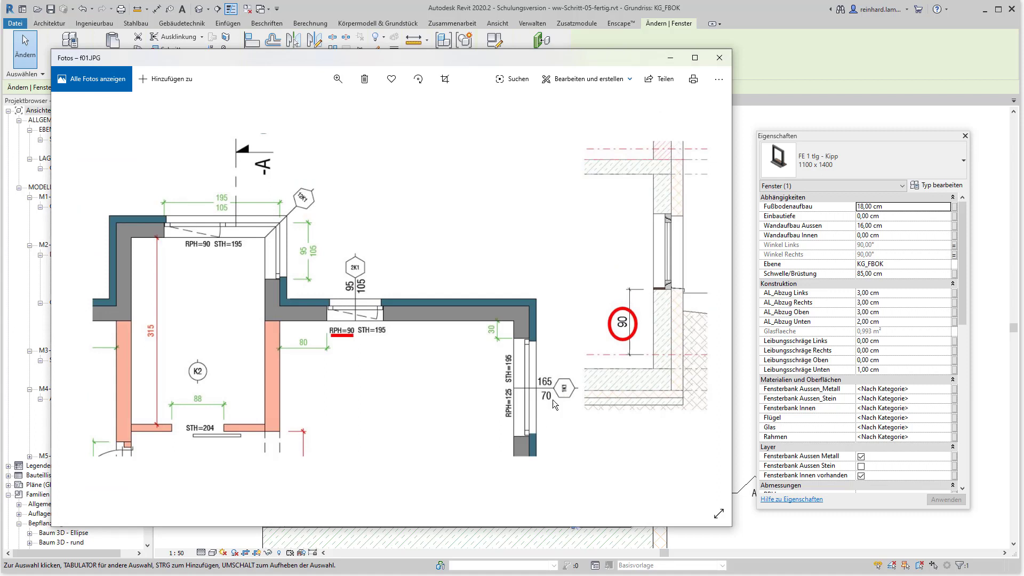
Duplicate the window type as 'ML 165 x 70 cm' with Breite 165 and Höhe 70.
{"action": "left_click", "coordinate": [934, 187]}
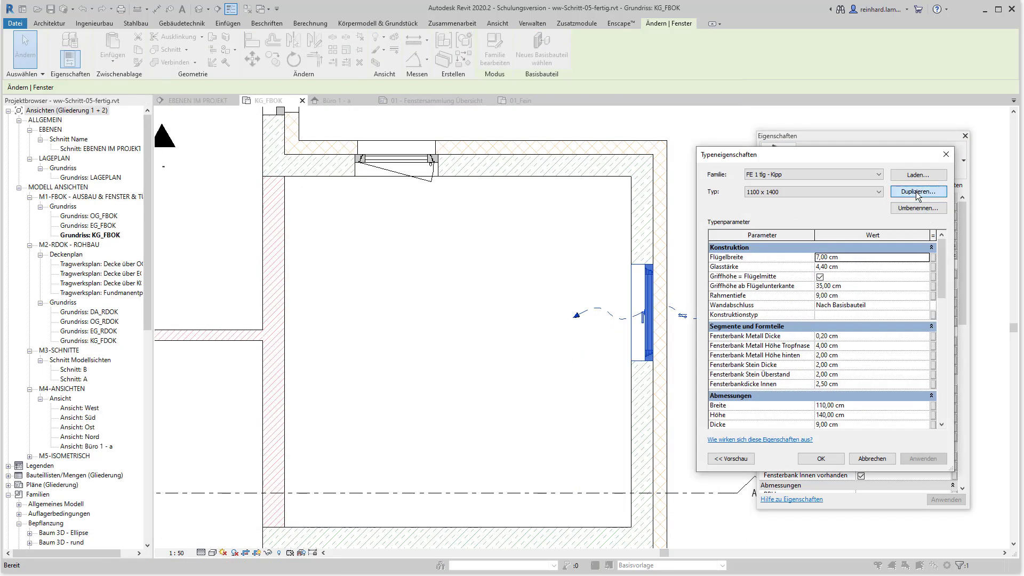
{"action": "left_click", "coordinate": [916, 190]}
{"action": "type", "text": "M"}
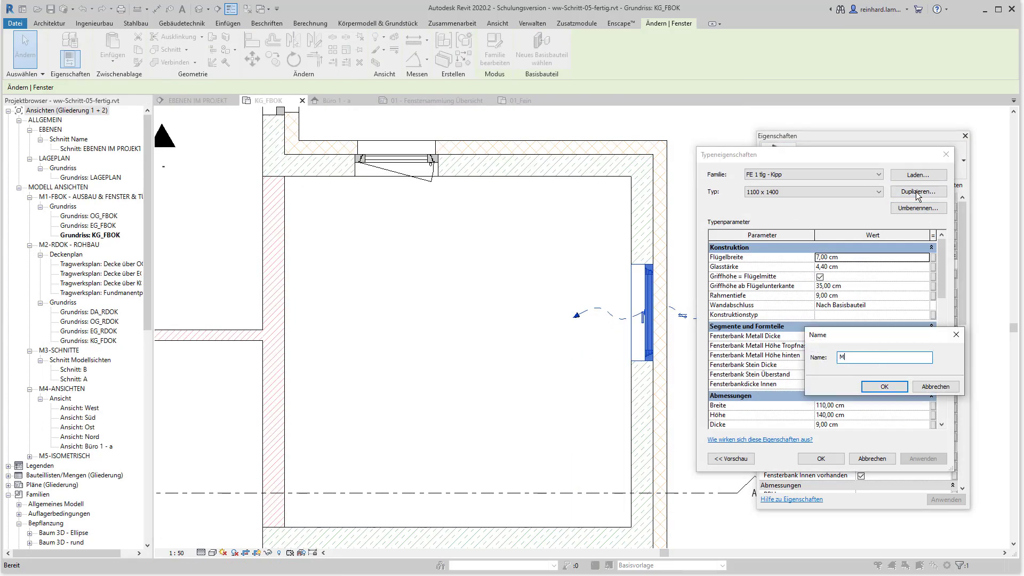
{"action": "type", "text": "L 1"}
{"action": "type", "text": "65 x "}
{"action": "type", "text": "70 cm"}
{"action": "left_click", "coordinate": [873, 387]}
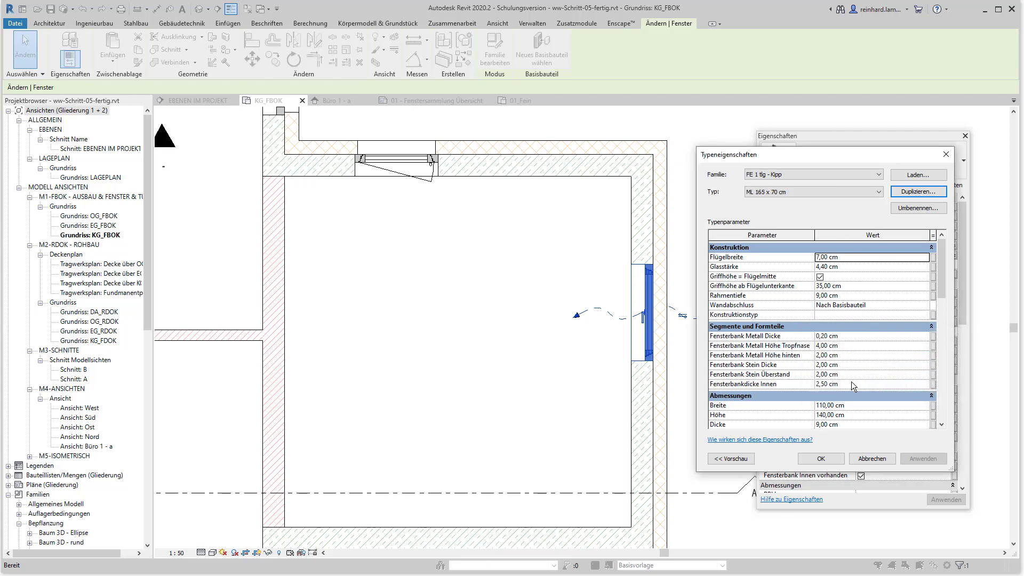
{"action": "left_click", "coordinate": [878, 408]}
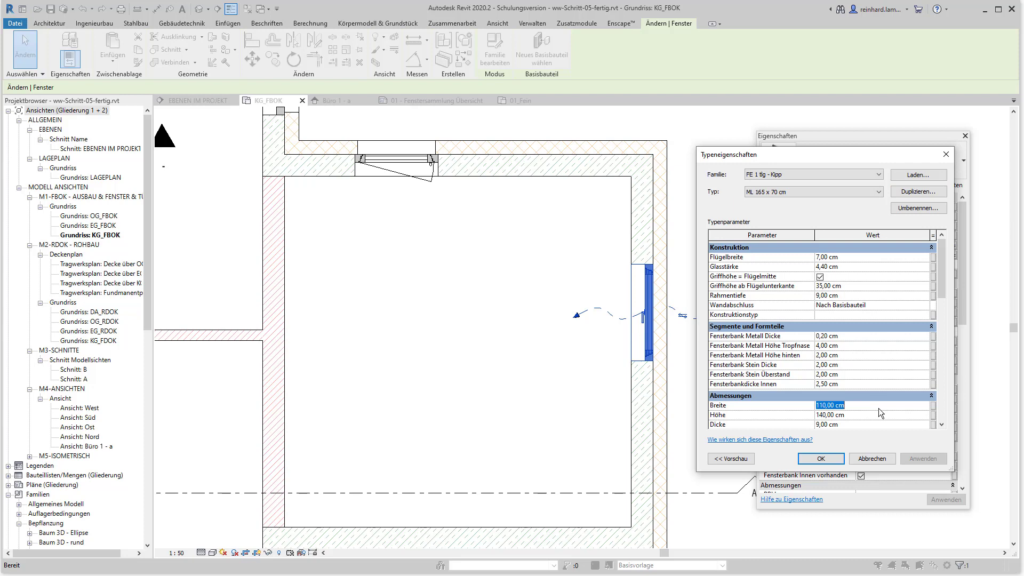
{"action": "type", "text": "165"}
{"action": "left_click", "coordinate": [863, 416]}
{"action": "type", "text": "70"}
{"action": "key", "text": "Return"}
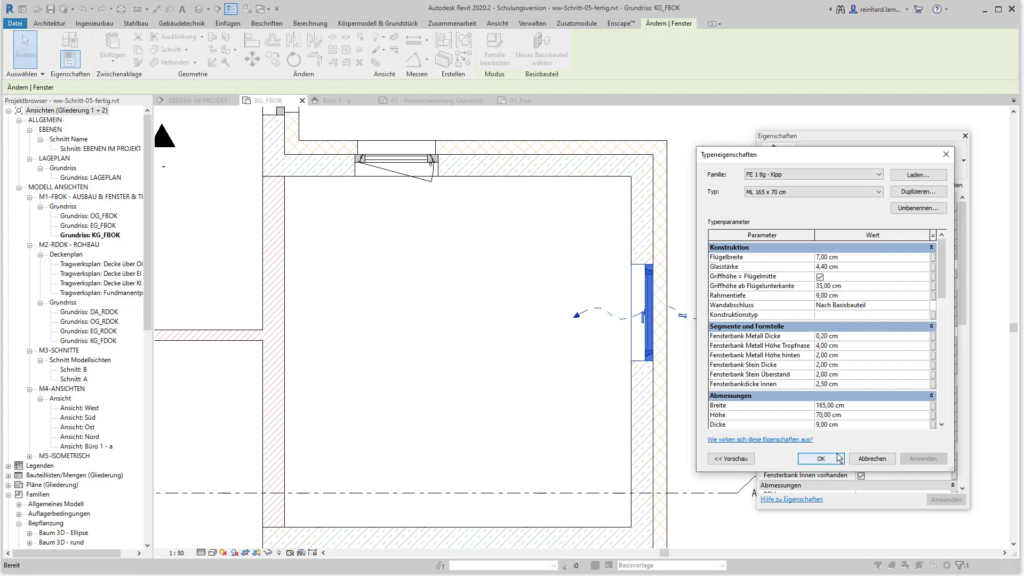
{"action": "left_click", "coordinate": [822, 459]}
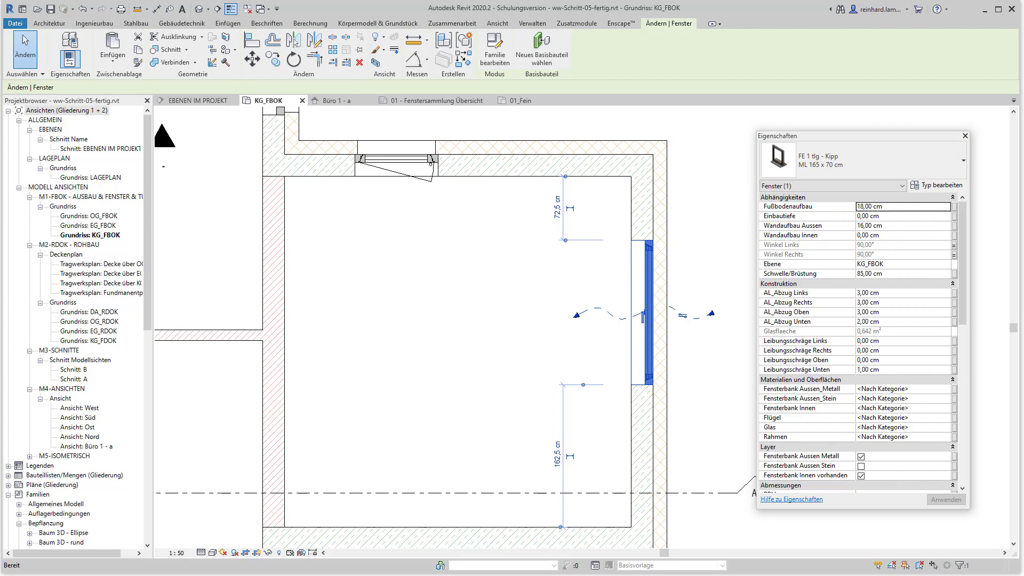
Check f01.JPG, then move the window 30 cm from the inner north wall face.
{"action": "key", "text": "alt+Tab"}
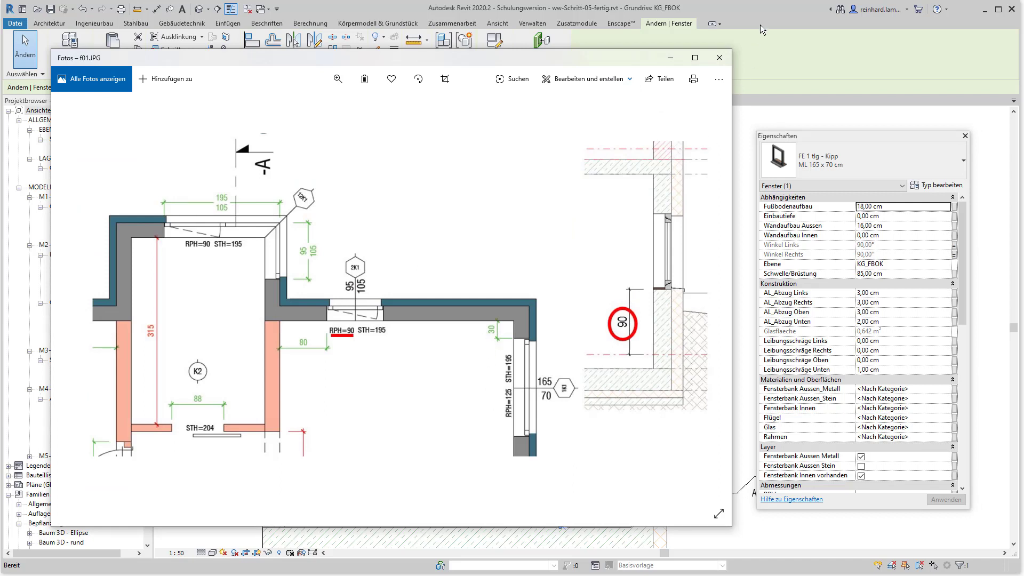
{"action": "left_click", "coordinate": [720, 58]}
{"action": "left_click", "coordinate": [557, 213]}
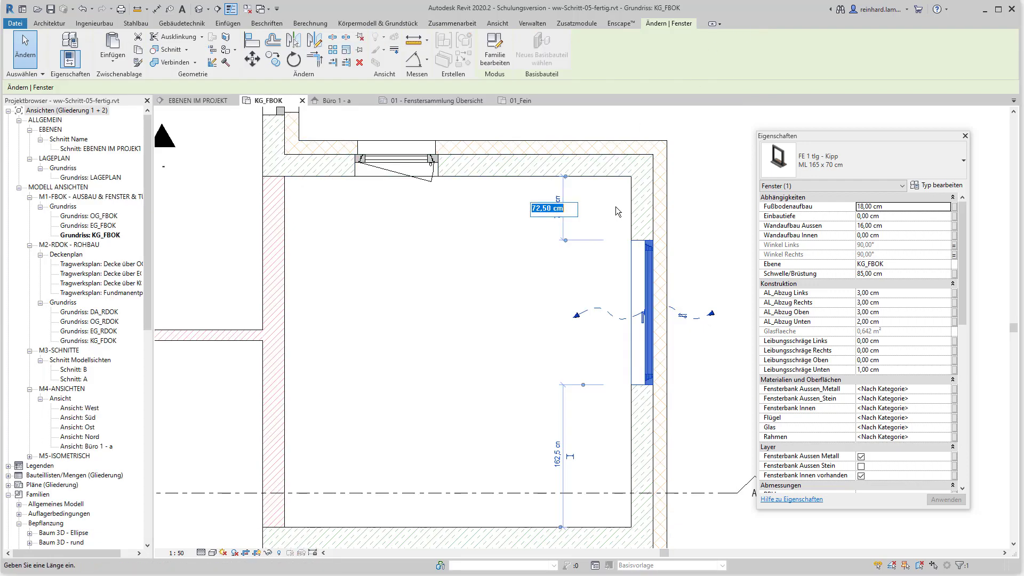
{"action": "type", "text": "30"}
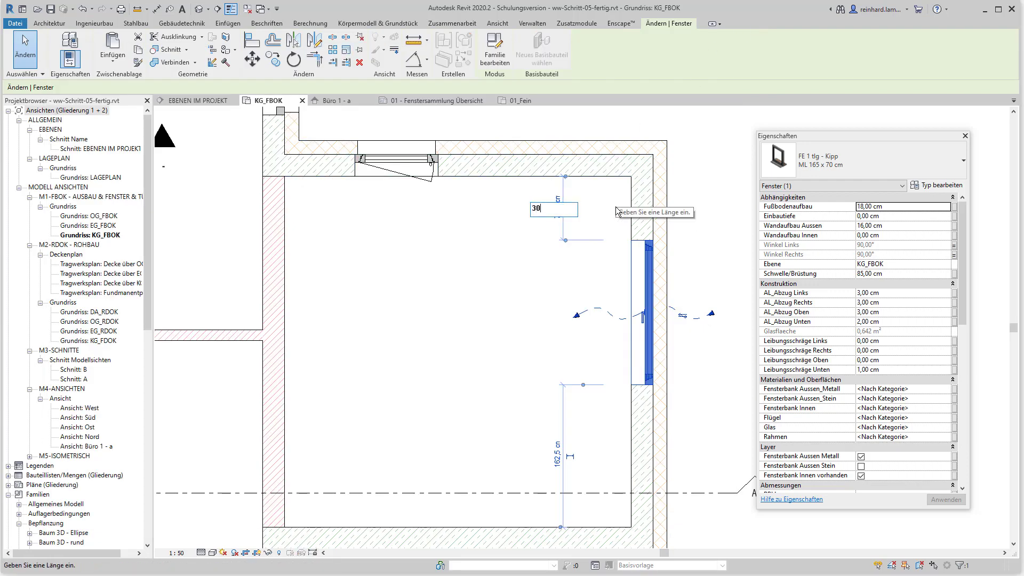
{"action": "key", "text": "Return"}
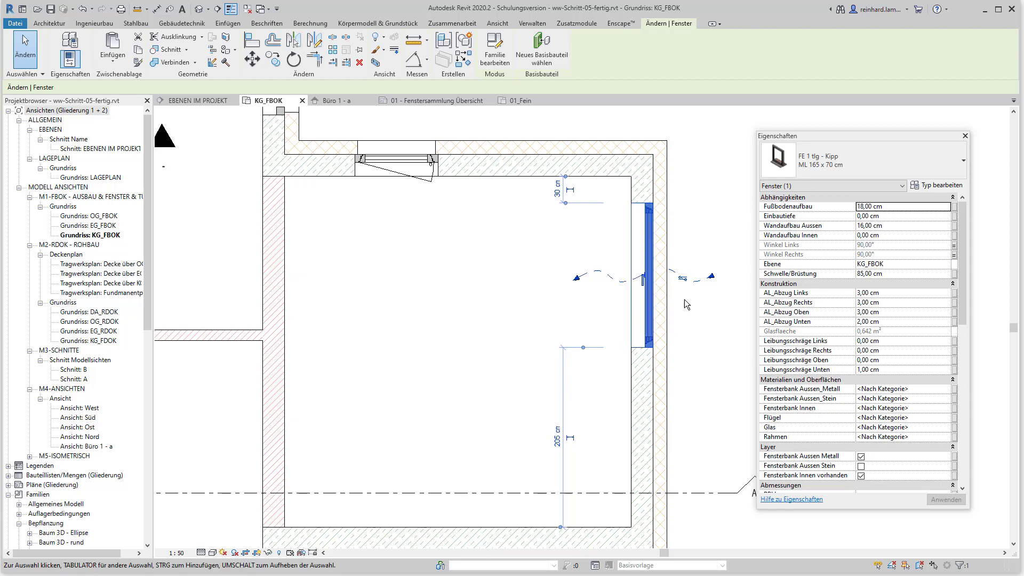
Set the window's sill height (Schwelle/Brüstung) to 125 cm and deselect it.
{"action": "left_click_drag", "start_coordinate": [962, 287], "coordinate": [978, 268]}
{"action": "left_click", "coordinate": [908, 273]}
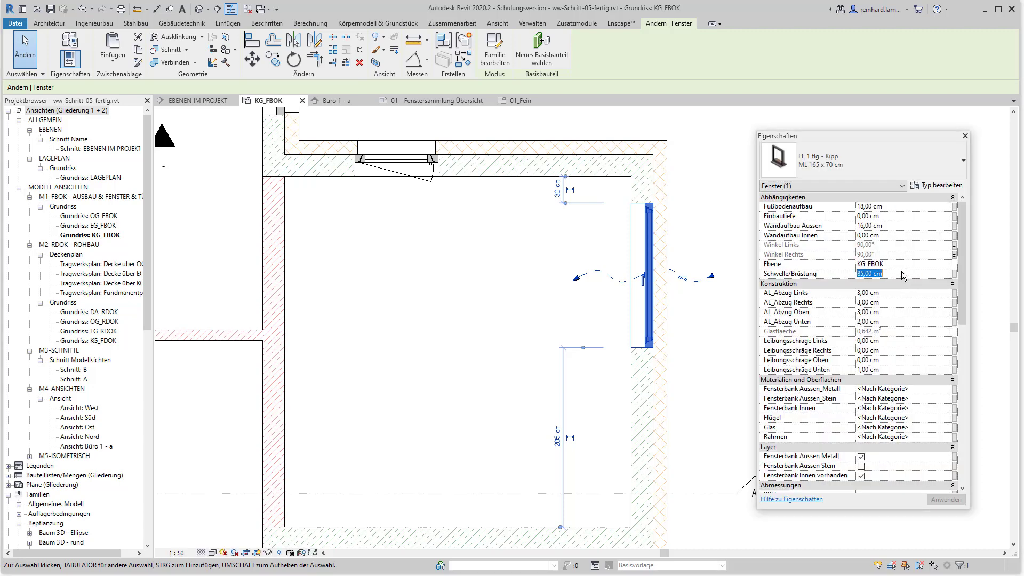
{"action": "type", "text": "125"}
{"action": "key", "text": "Return"}
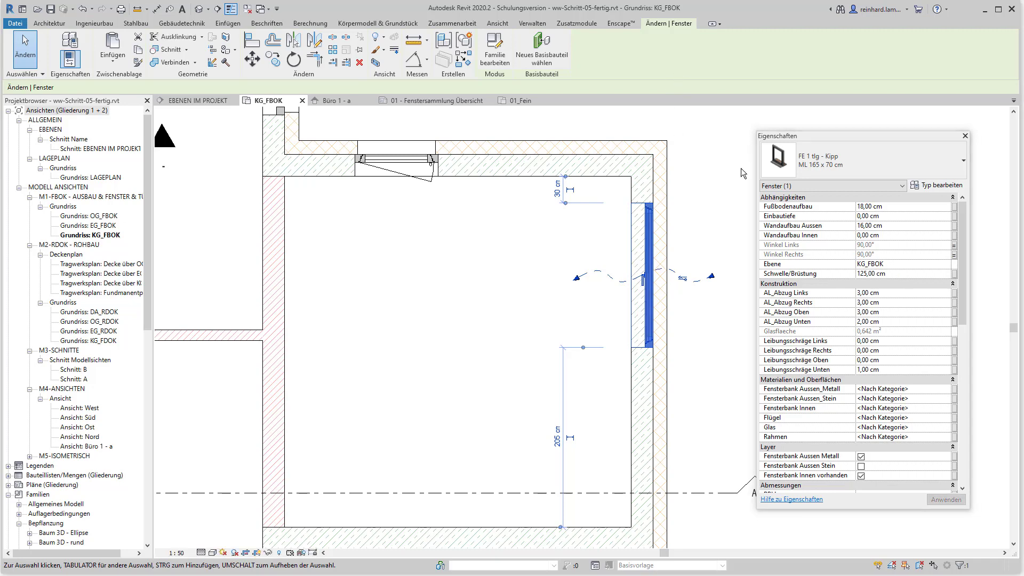
{"action": "left_click", "coordinate": [741, 168]}
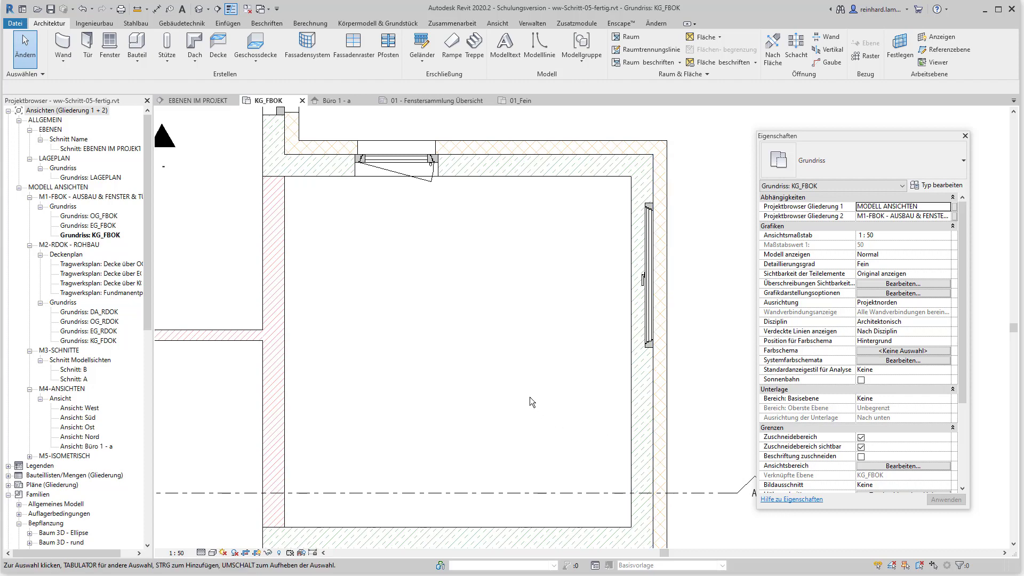
Join the east STB concrete wall with its WDVS insulation wall using JG.
{"action": "key", "text": "j"}
{"action": "key", "text": "g"}
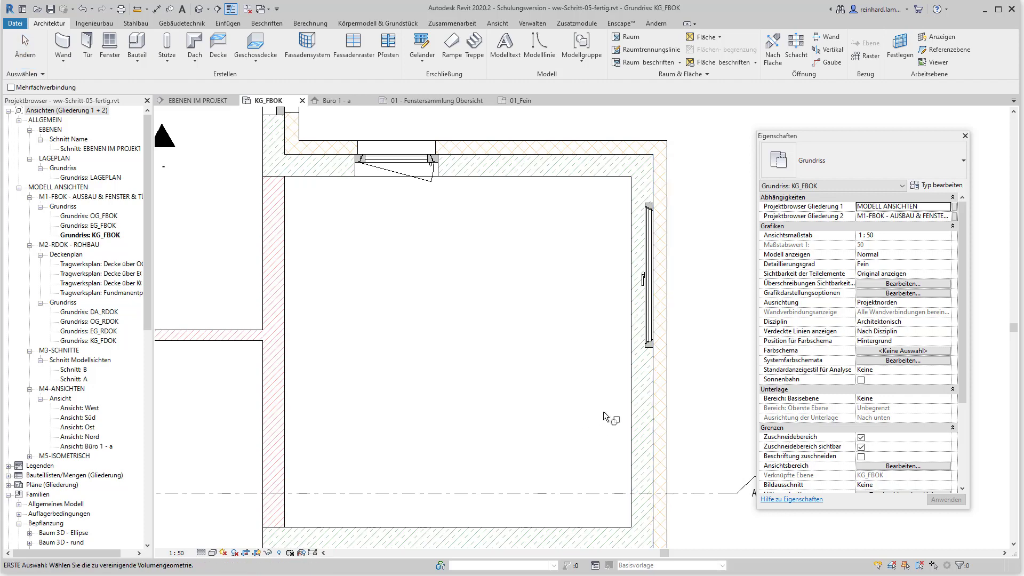
{"action": "left_click", "coordinate": [647, 422]}
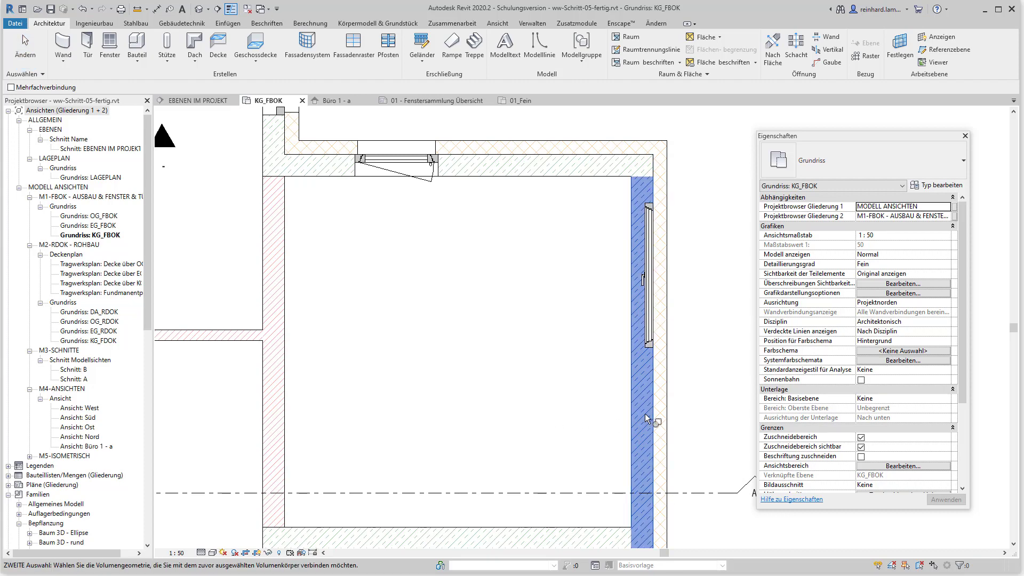
{"action": "left_click", "coordinate": [662, 407]}
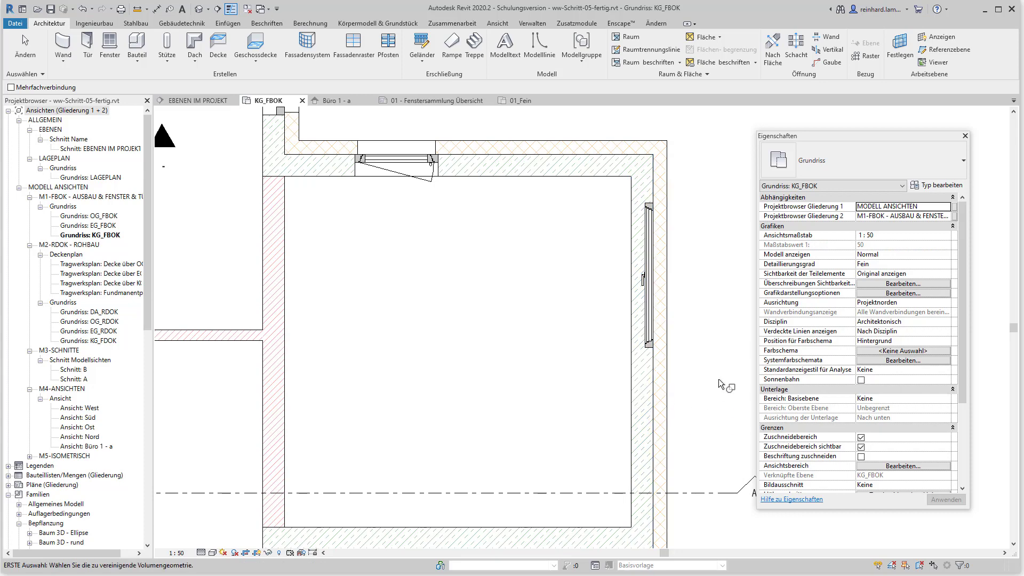
{"action": "key", "text": "Escape"}
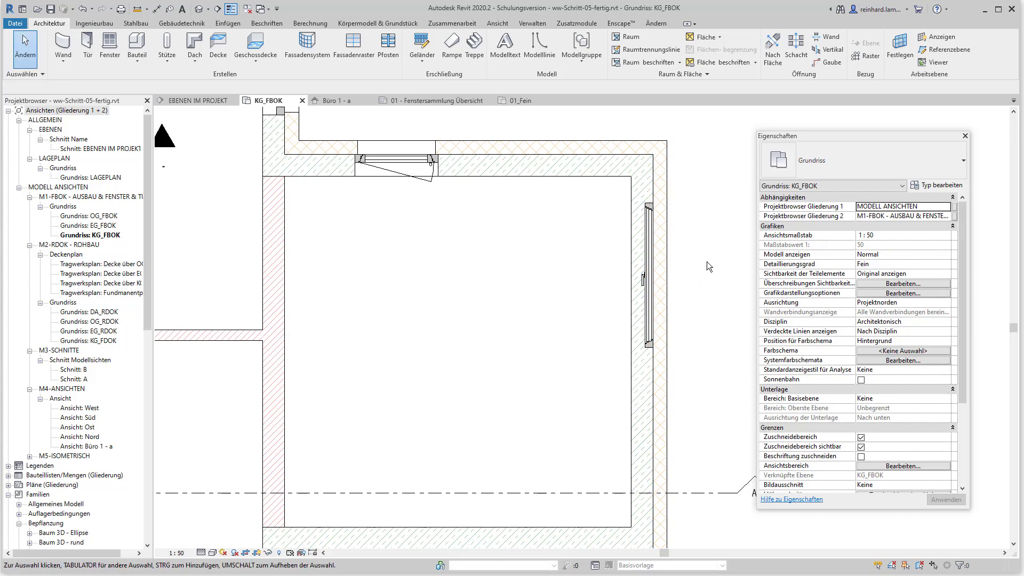
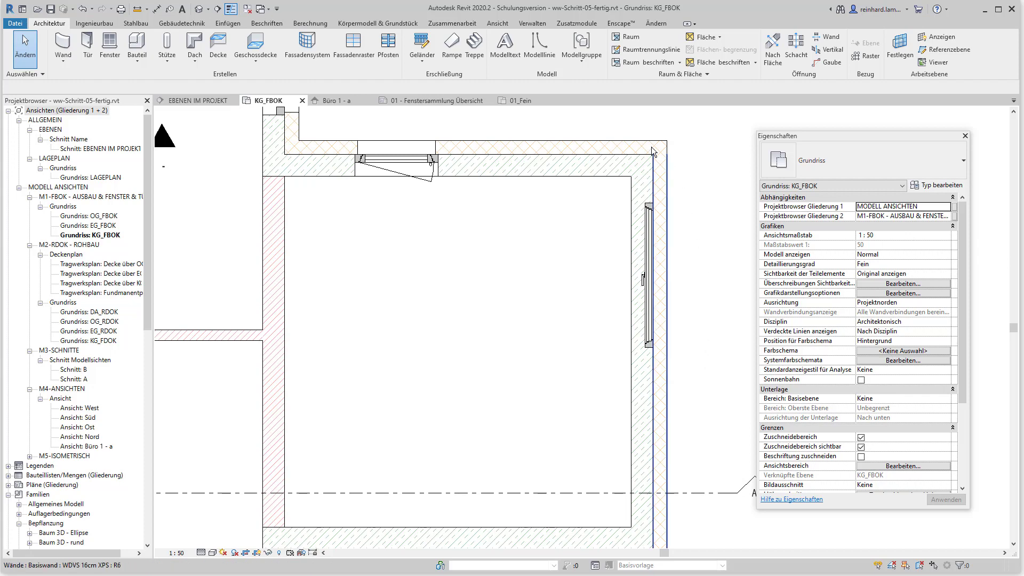
Sketch a rectangular plan region around the window in the right wall.
{"action": "left_click", "coordinate": [497, 24]}
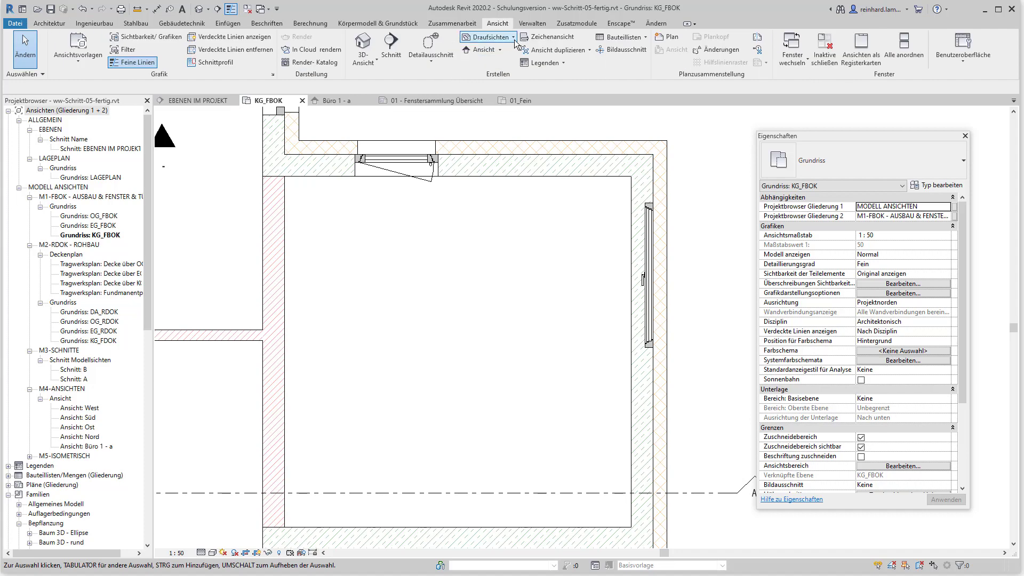
{"action": "left_click", "coordinate": [513, 38]}
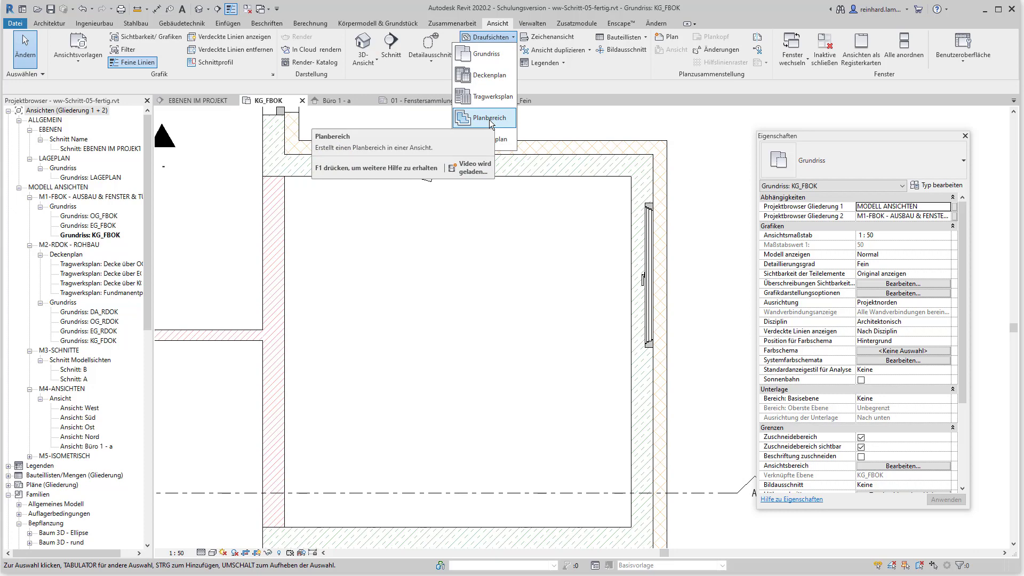
{"action": "left_click", "coordinate": [490, 118]}
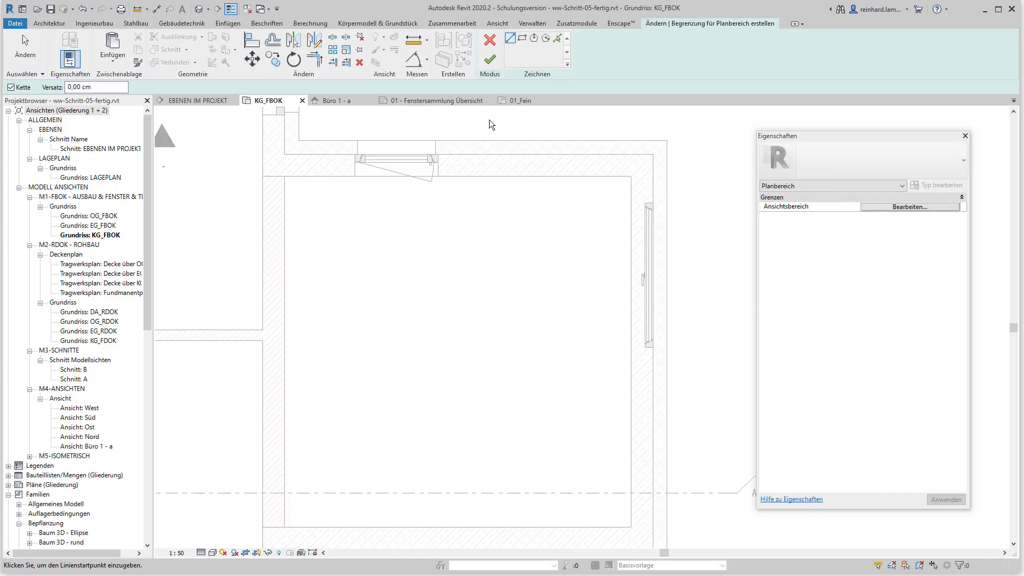
{"action": "left_click", "coordinate": [522, 39]}
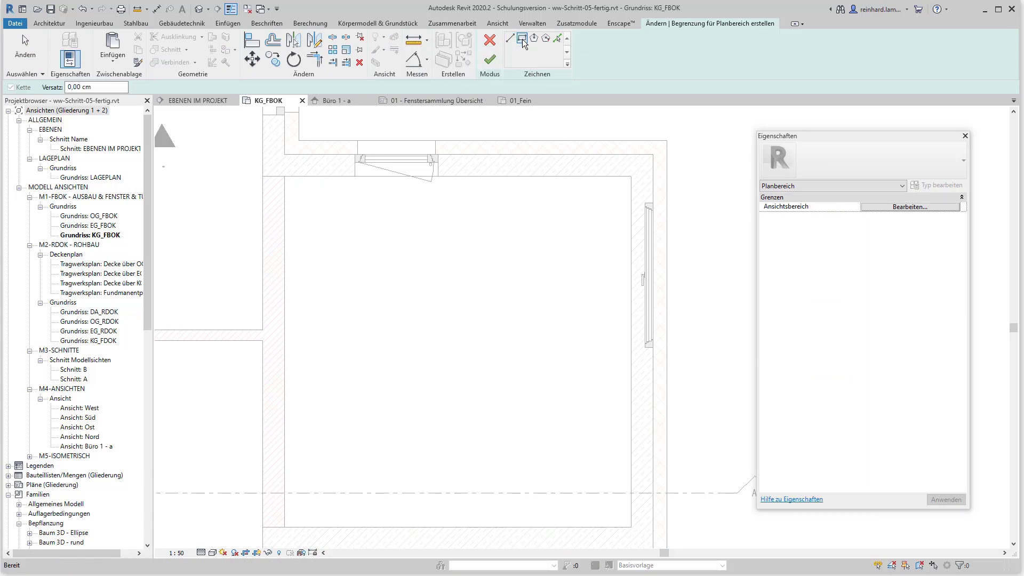
{"action": "left_click", "coordinate": [607, 187]}
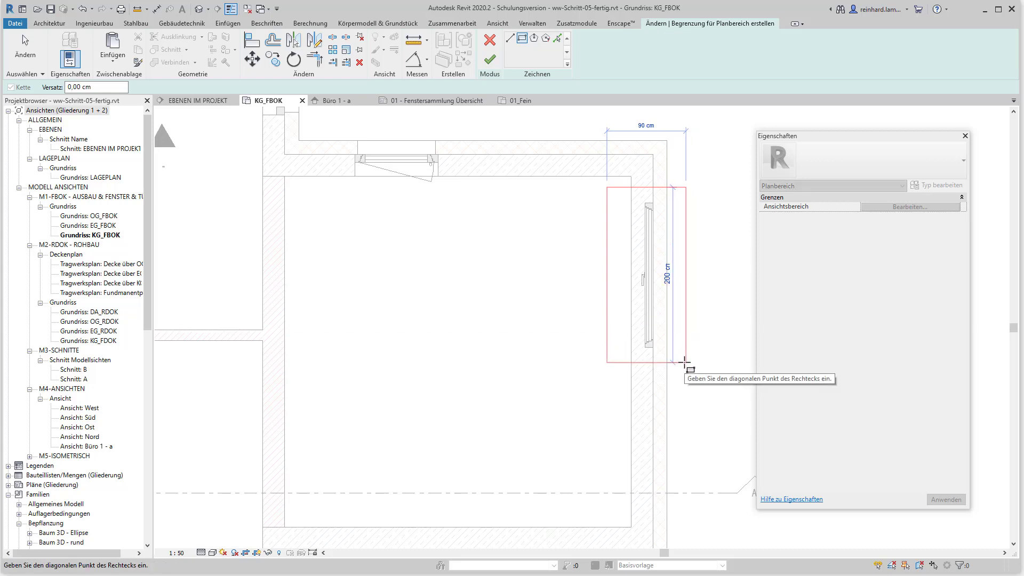
{"action": "left_click", "coordinate": [685, 361]}
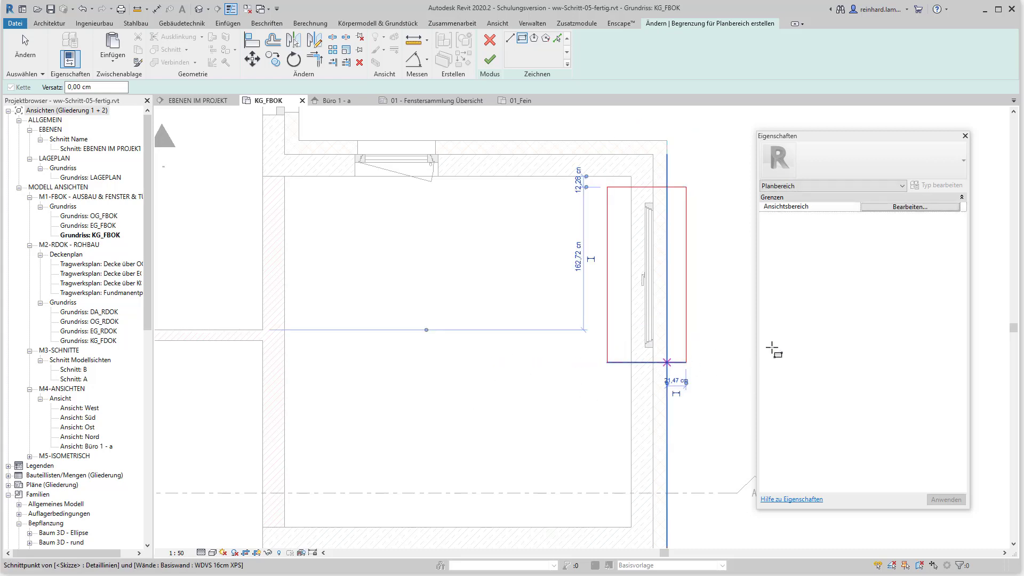
Set the plan region's cut plane offset to 160 cm and finish the region.
{"action": "left_click", "coordinate": [932, 207]}
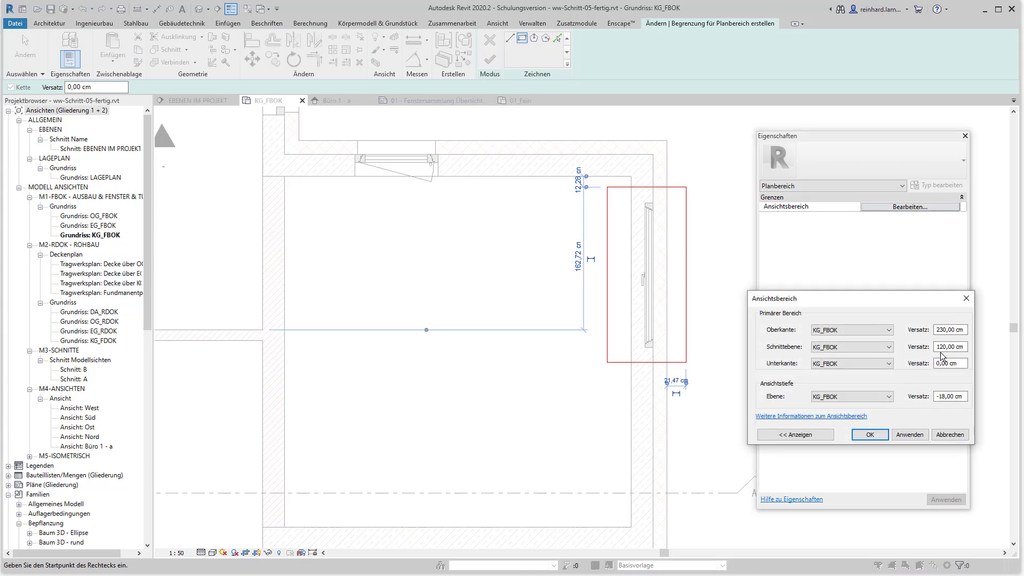
{"action": "left_click", "coordinate": [965, 347]}
{"action": "left_click_drag", "start_coordinate": [966, 348], "coordinate": [897, 346]}
{"action": "type", "text": "160"}
{"action": "left_click", "coordinate": [918, 435]}
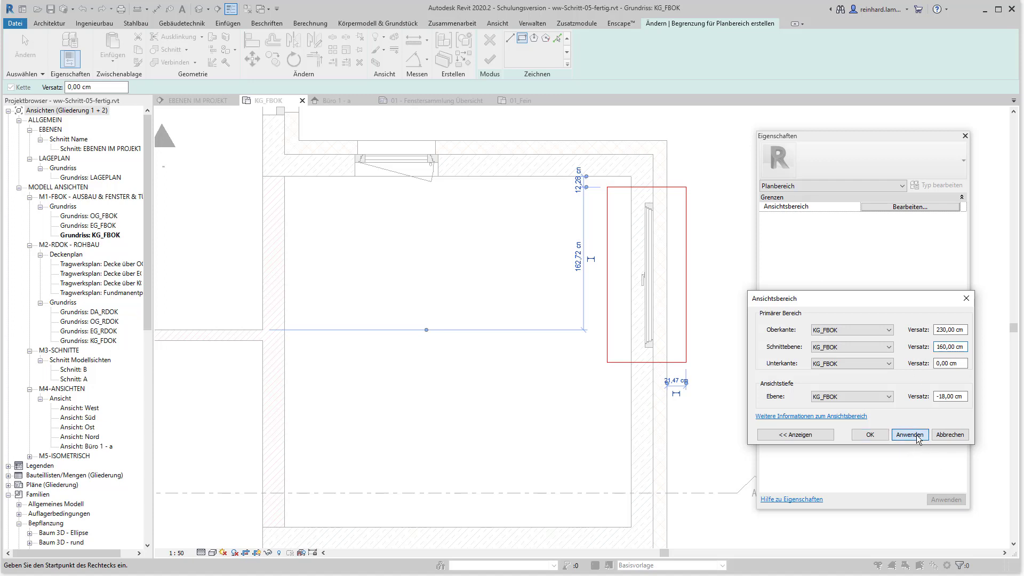
{"action": "left_click", "coordinate": [864, 435]}
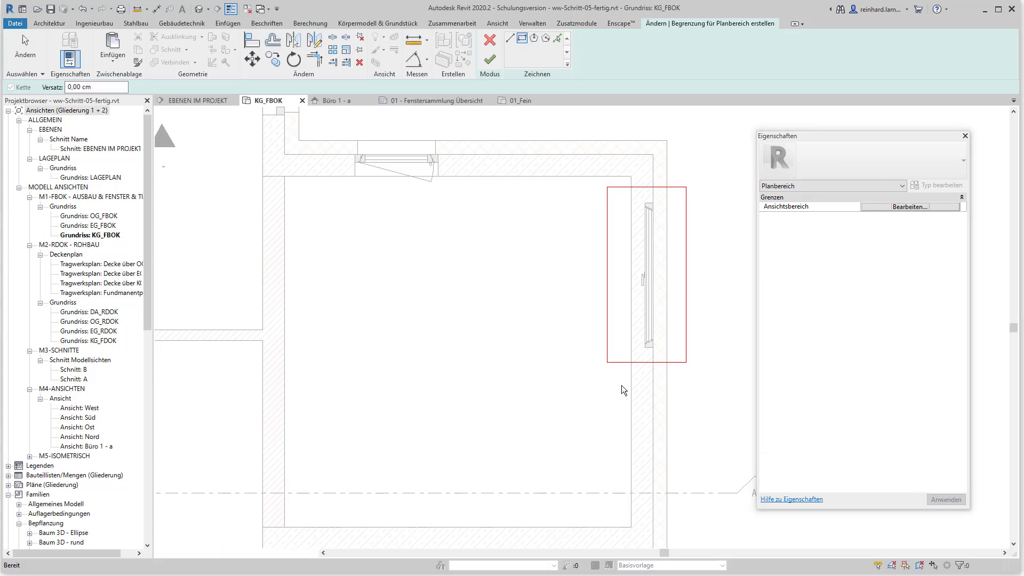
{"action": "left_click", "coordinate": [495, 63]}
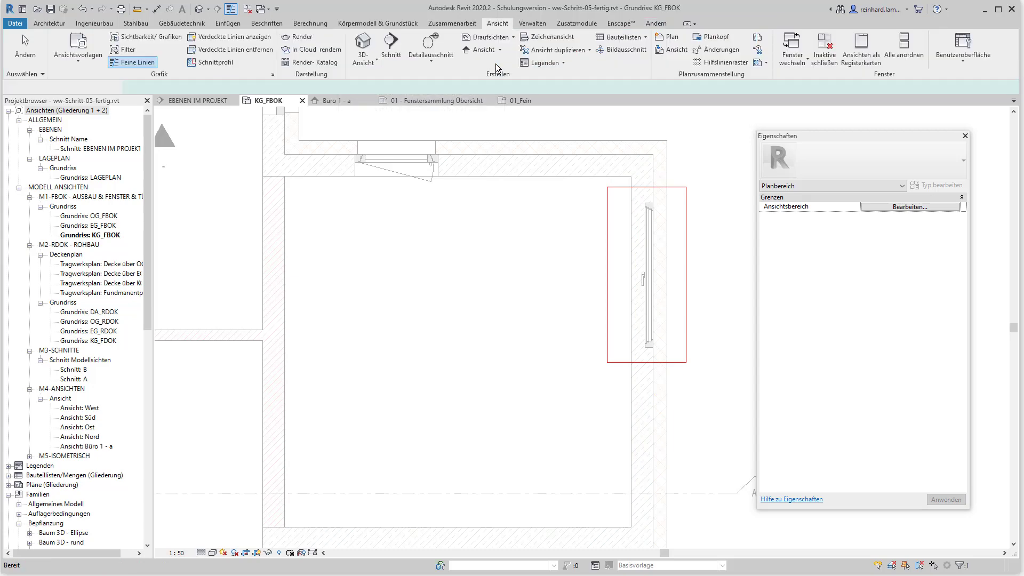
Set the right-wall window's Kennzeichen (Mark) to 1K1 in Properties and apply it.
{"action": "left_click", "coordinate": [466, 356]}
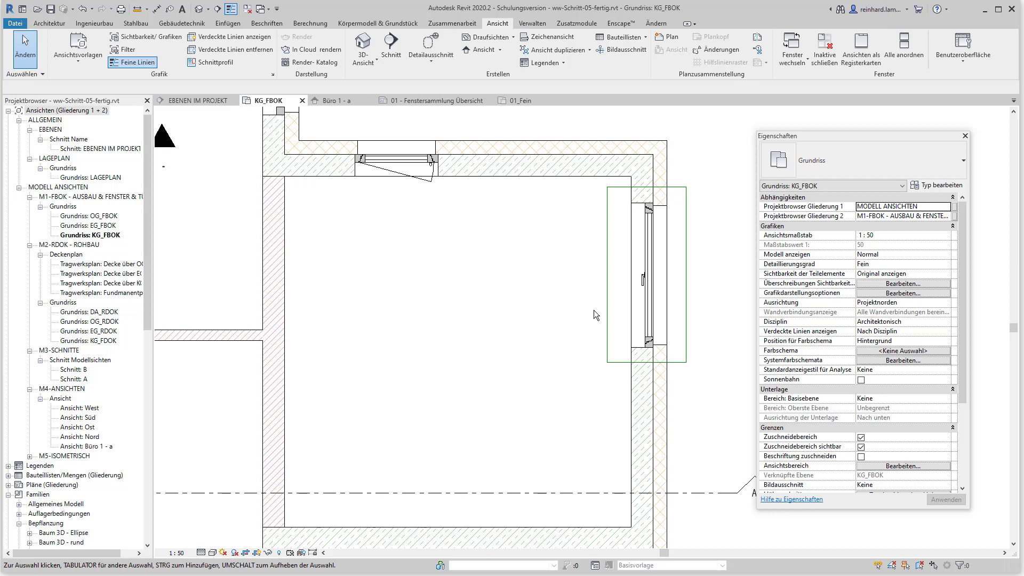
{"action": "left_click", "coordinate": [650, 293]}
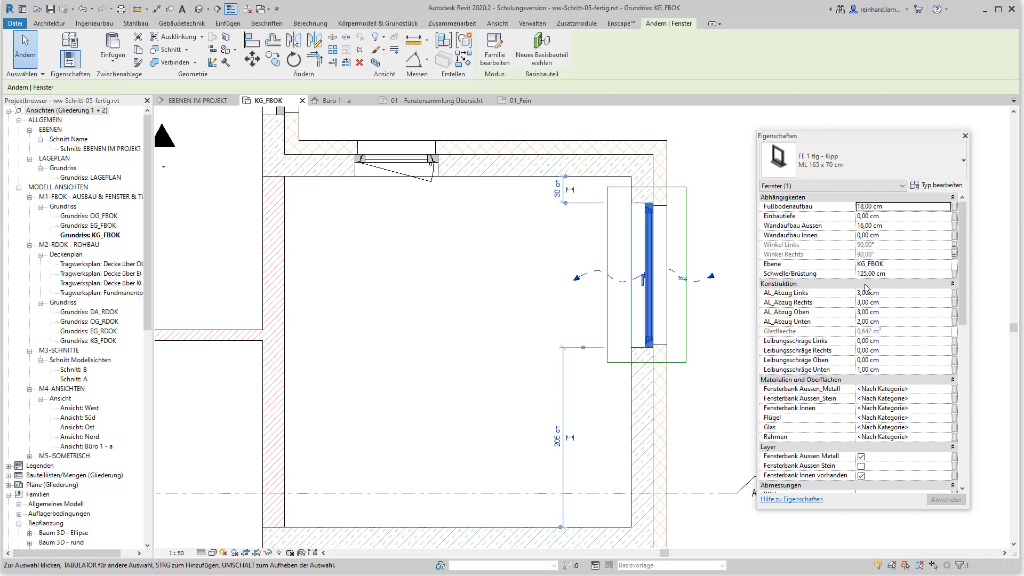
{"action": "left_click_drag", "start_coordinate": [962, 293], "coordinate": [964, 361]}
{"action": "scroll", "coordinate": [965, 379], "scroll_direction": "up", "scroll_amount": 6}
{"action": "left_click_drag", "start_coordinate": [967, 292], "coordinate": [971, 347]}
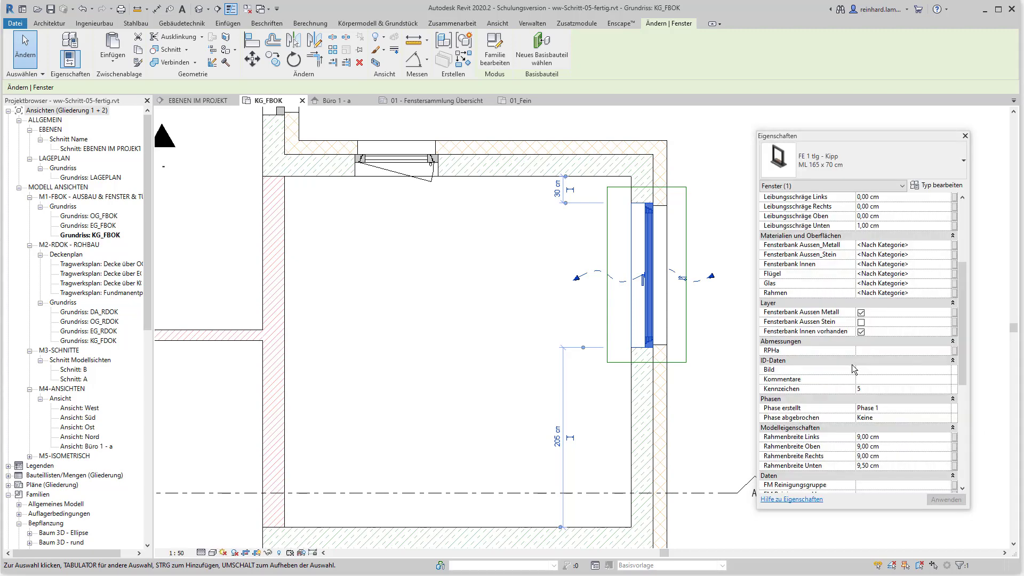
{"action": "left_click", "coordinate": [875, 393]}
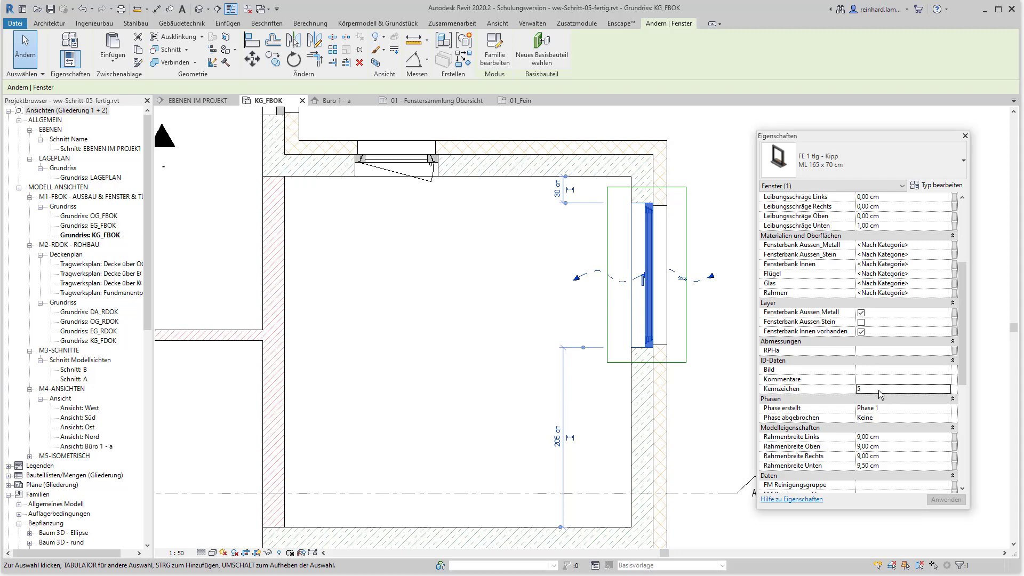
{"action": "type", "text": "1K1"}
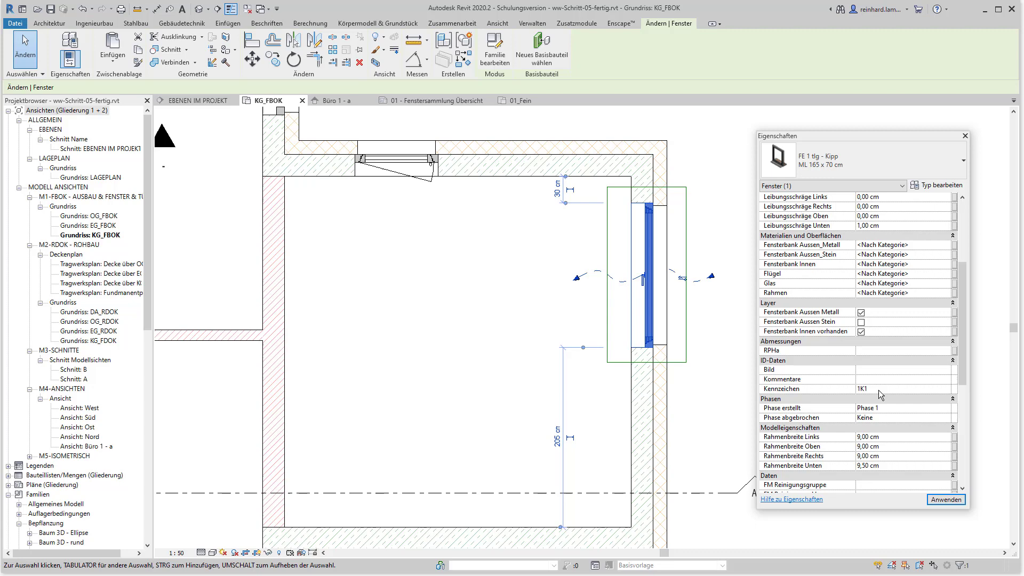
{"action": "left_click", "coordinate": [940, 501]}
{"action": "left_click", "coordinate": [728, 225]}
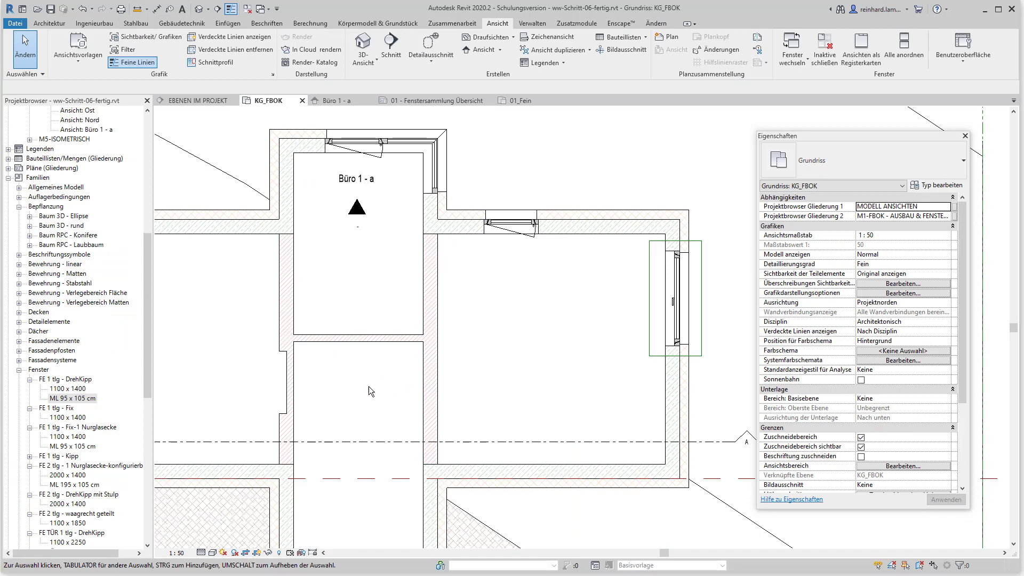
Start the Window tool and duplicate the DrehKipp type as 'ML 105 x 65 cm'.
{"action": "middle_click_drag", "start_coordinate": [314, 386], "coordinate": [682, 400]}
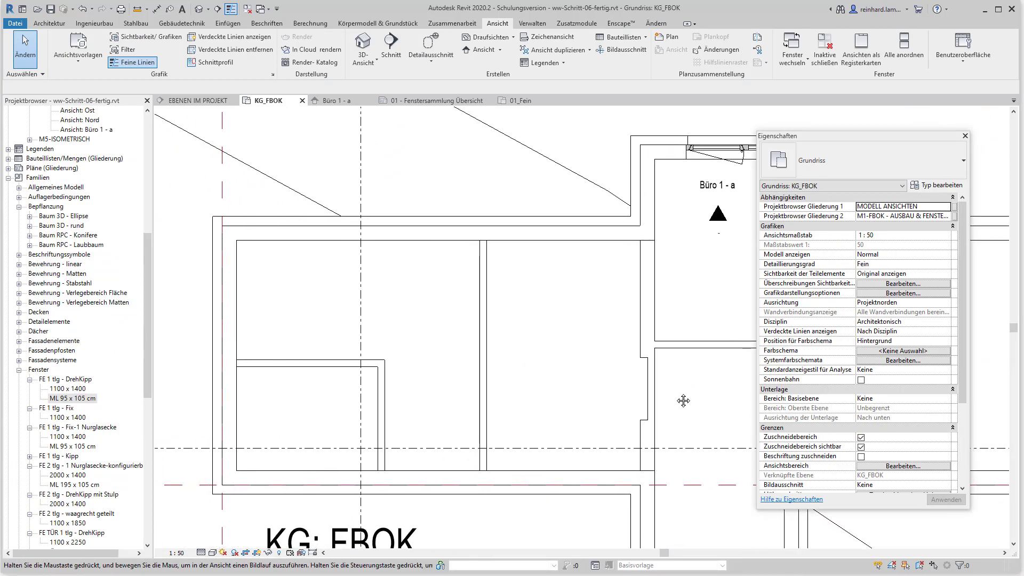
{"action": "key", "text": "alt+Tab"}
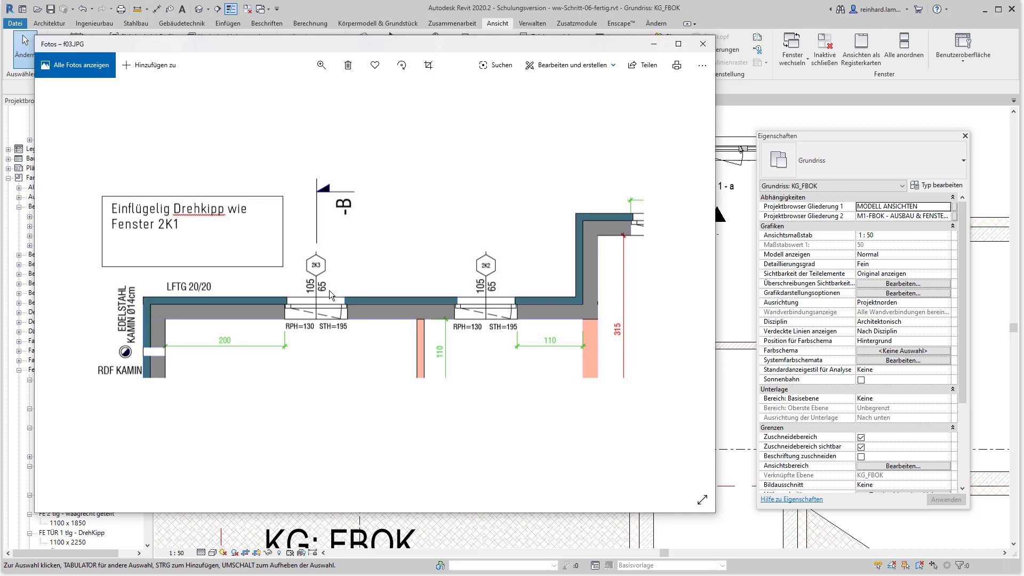
{"action": "left_click", "coordinate": [666, 536]}
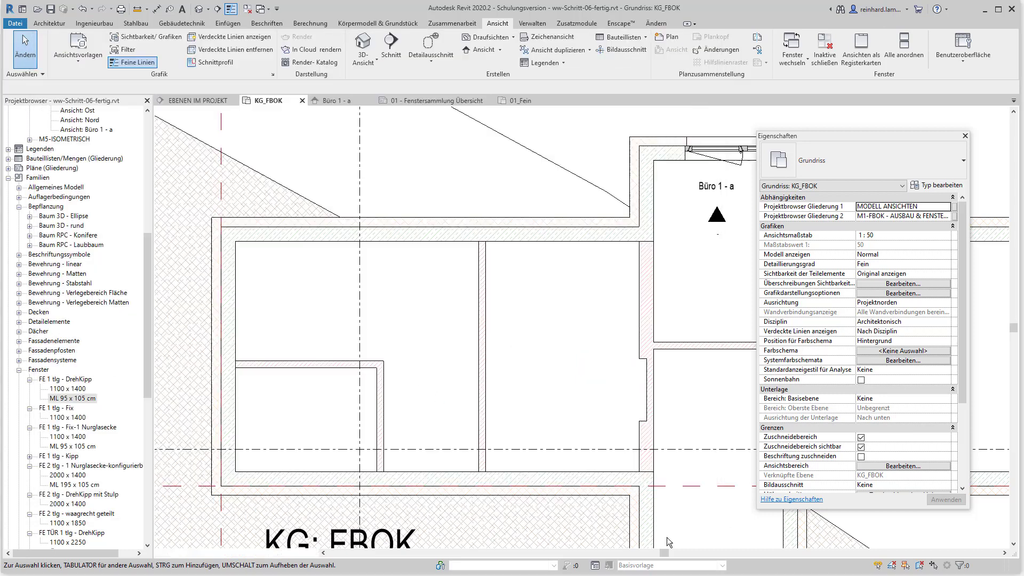
{"action": "left_click", "coordinate": [43, 27]}
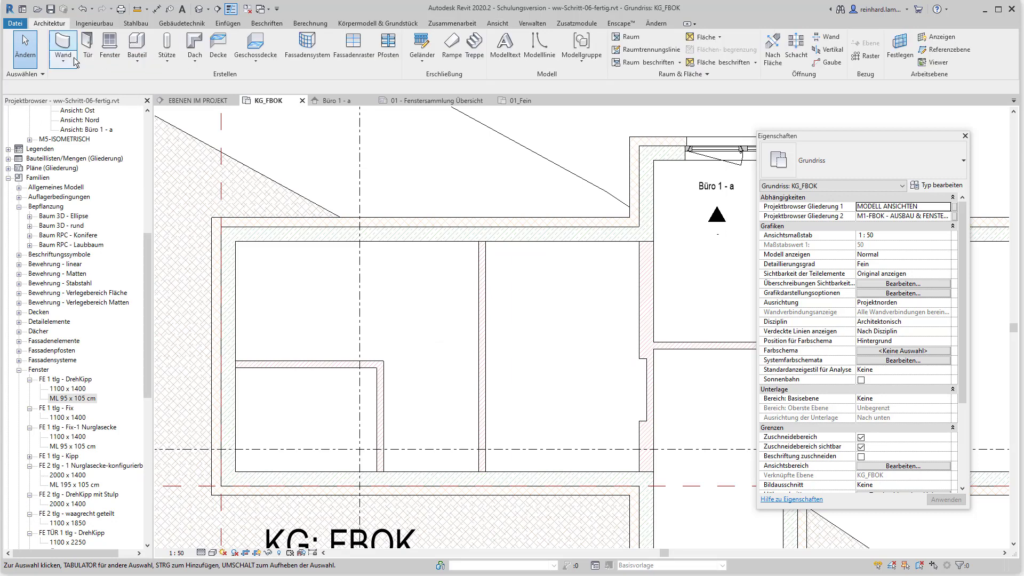
{"action": "left_click", "coordinate": [109, 46]}
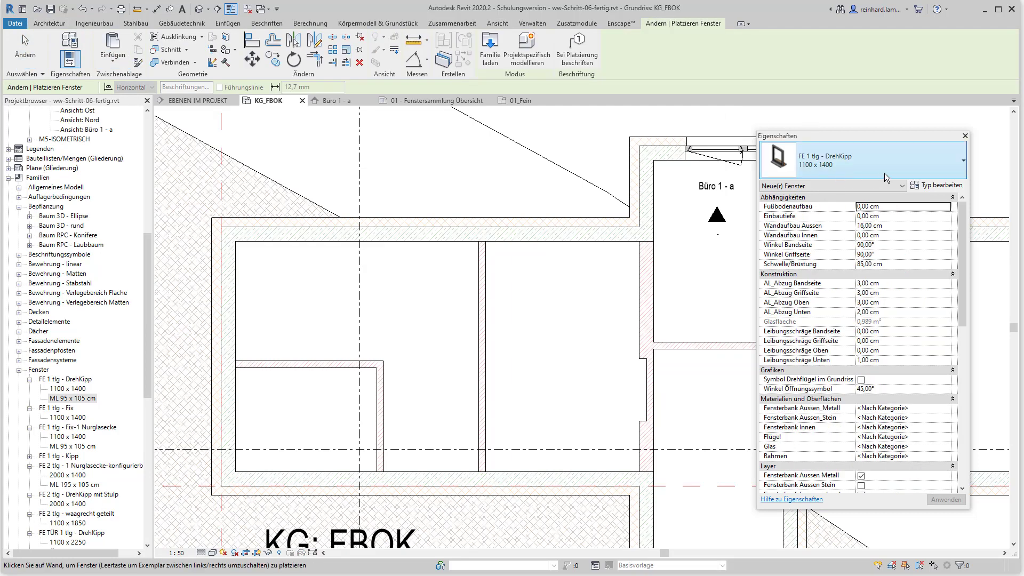
{"action": "left_click", "coordinate": [939, 185]}
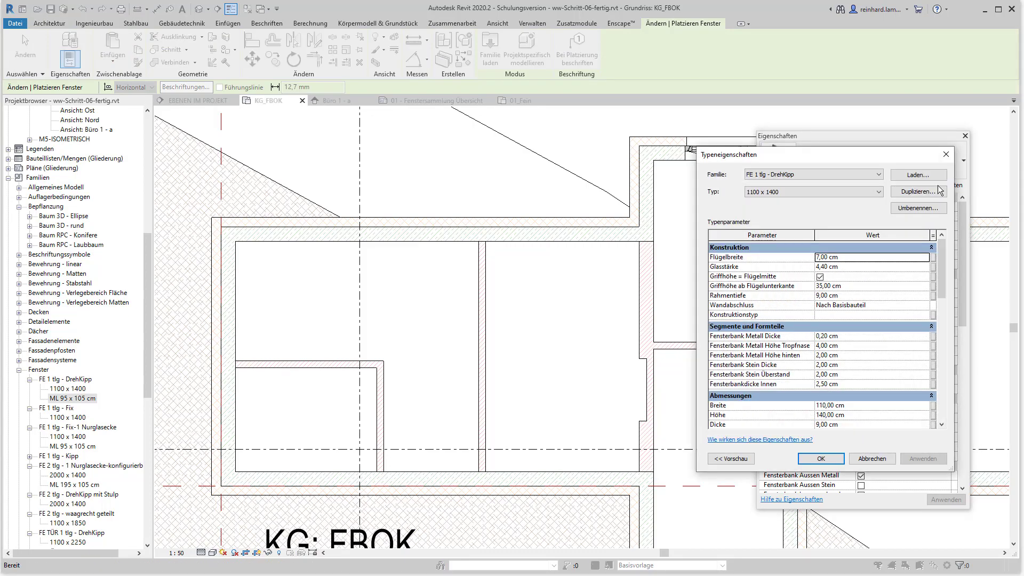
{"action": "left_click", "coordinate": [917, 193]}
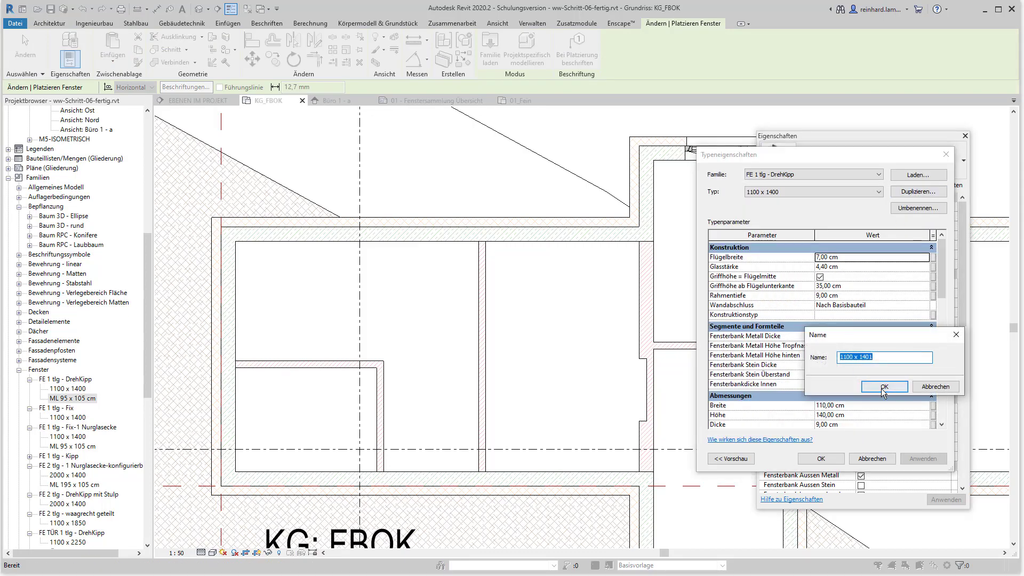
{"action": "type", "text": "ML"}
{"action": "type", "text": "cm"}
{"action": "left_click", "coordinate": [888, 386]}
Give the new window type a width of 105 cm and height of 65 cm.
{"action": "left_click", "coordinate": [872, 405]}
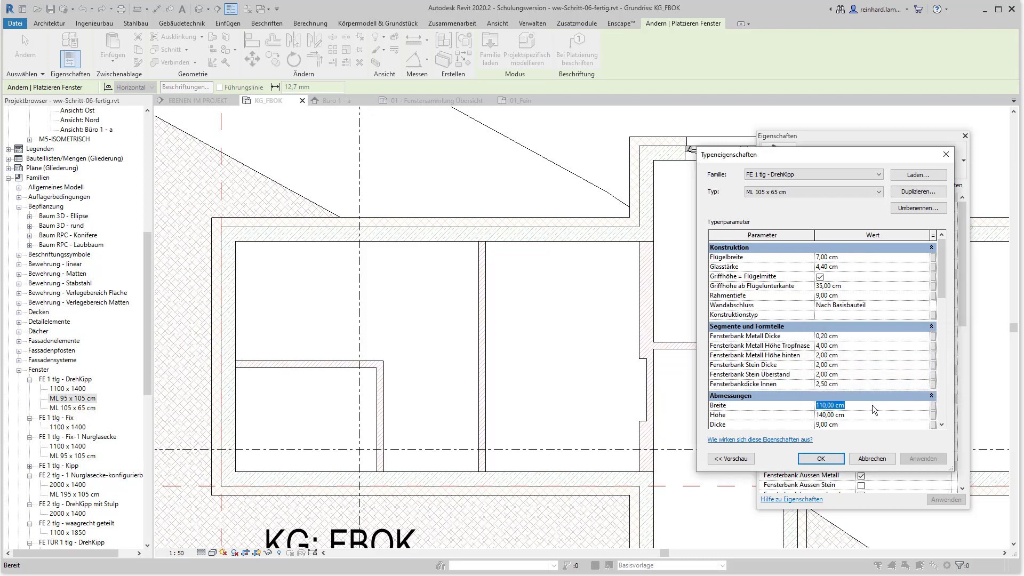
{"action": "type", "text": "105"}
{"action": "key", "text": "Tab"}
{"action": "type", "text": "65"}
{"action": "left_click", "coordinate": [821, 458]}
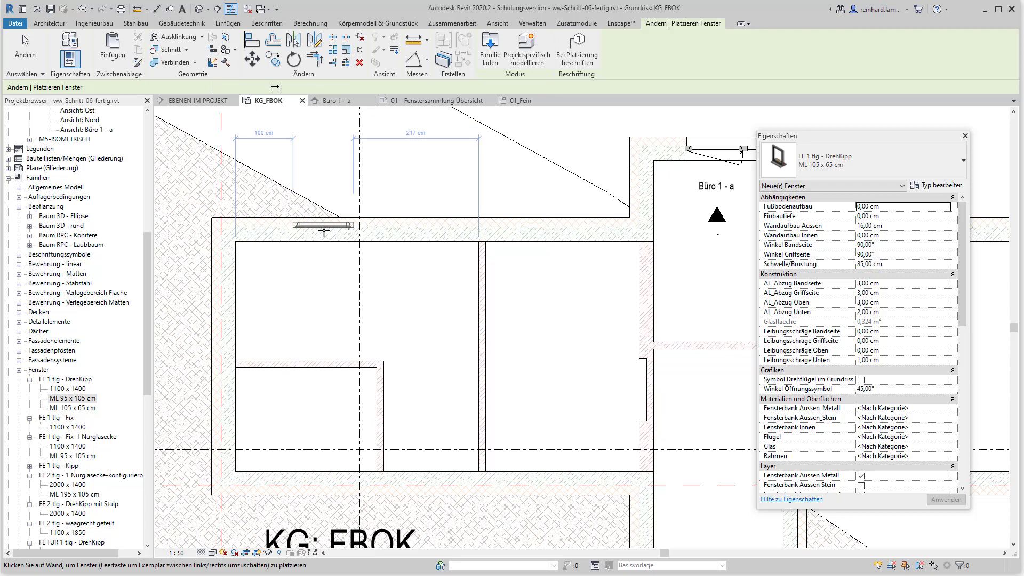
Place the ML 105 x 65 cm window in the top wall, 200 cm from the corner.
{"action": "left_click", "coordinate": [324, 231]}
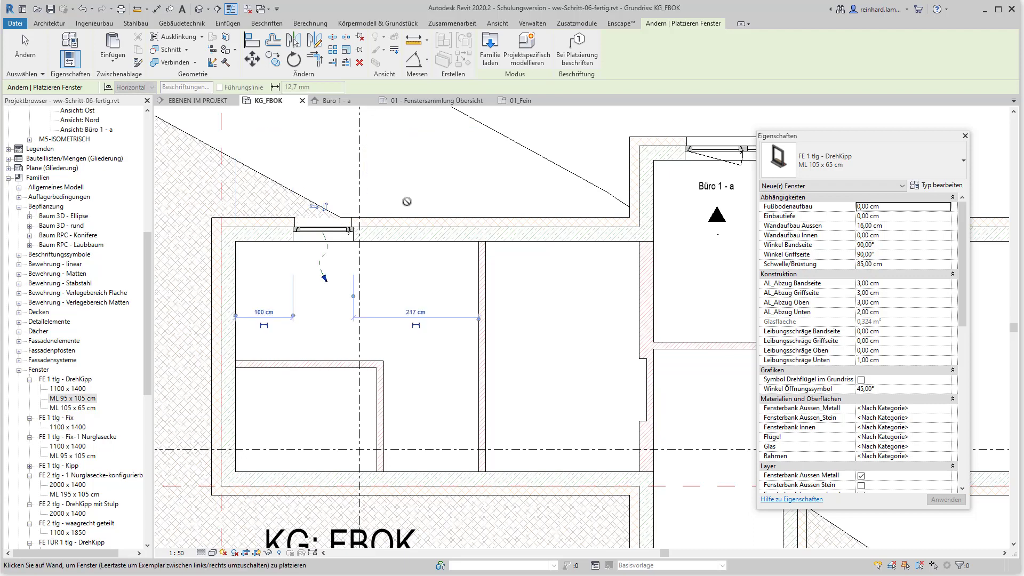
{"action": "key", "text": "Escape"}
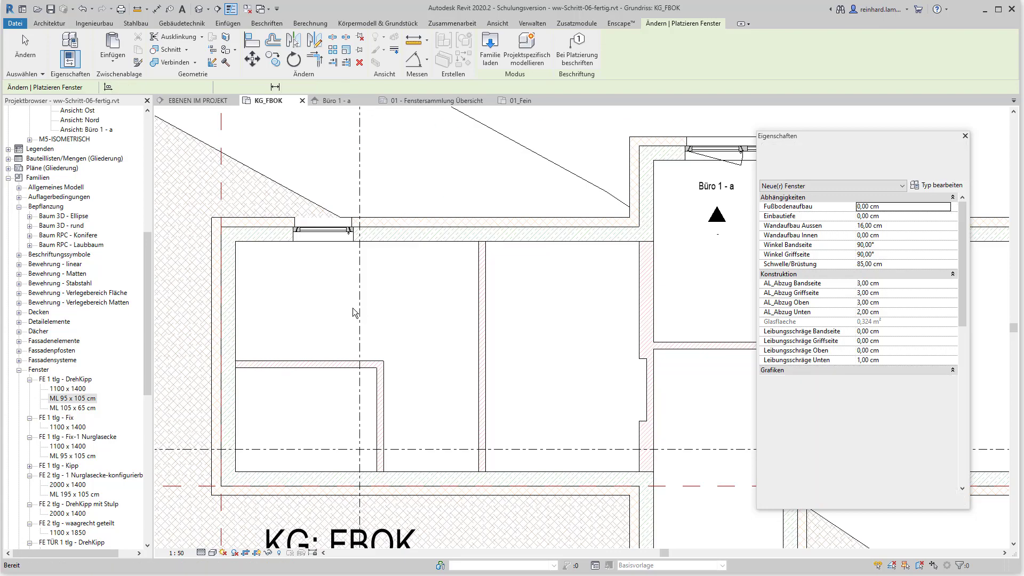
{"action": "left_click", "coordinate": [322, 235]}
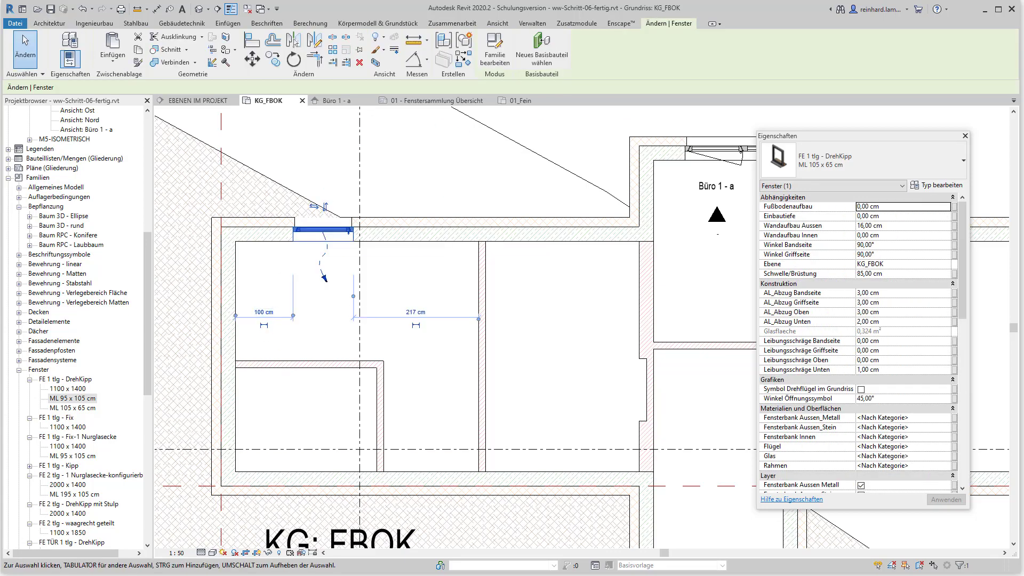
{"action": "key", "text": "alt+Tab"}
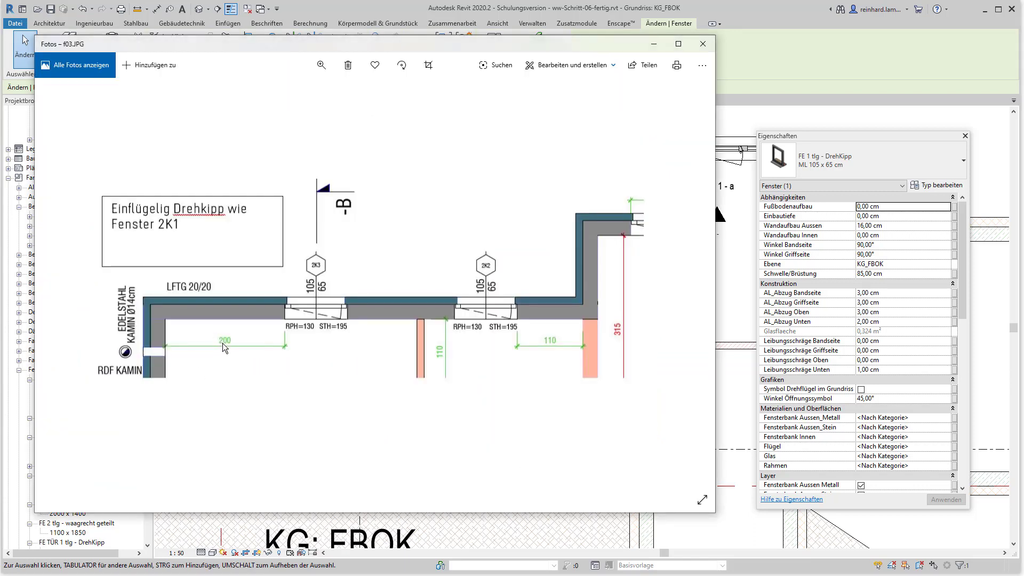
{"action": "left_click", "coordinate": [760, 68]}
{"action": "left_click", "coordinate": [273, 314]}
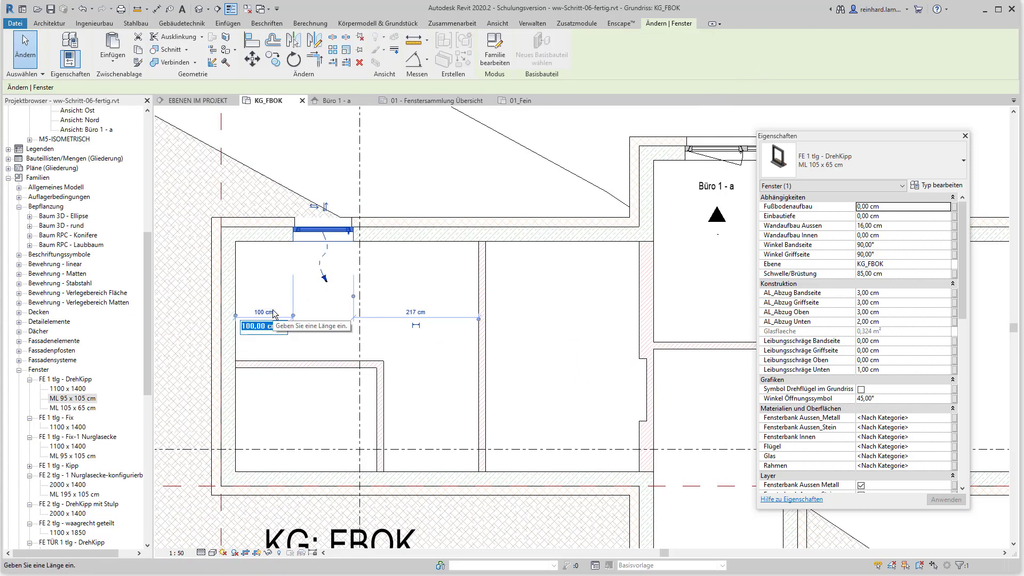
{"action": "type", "text": "200"}
{"action": "key", "text": "Return"}
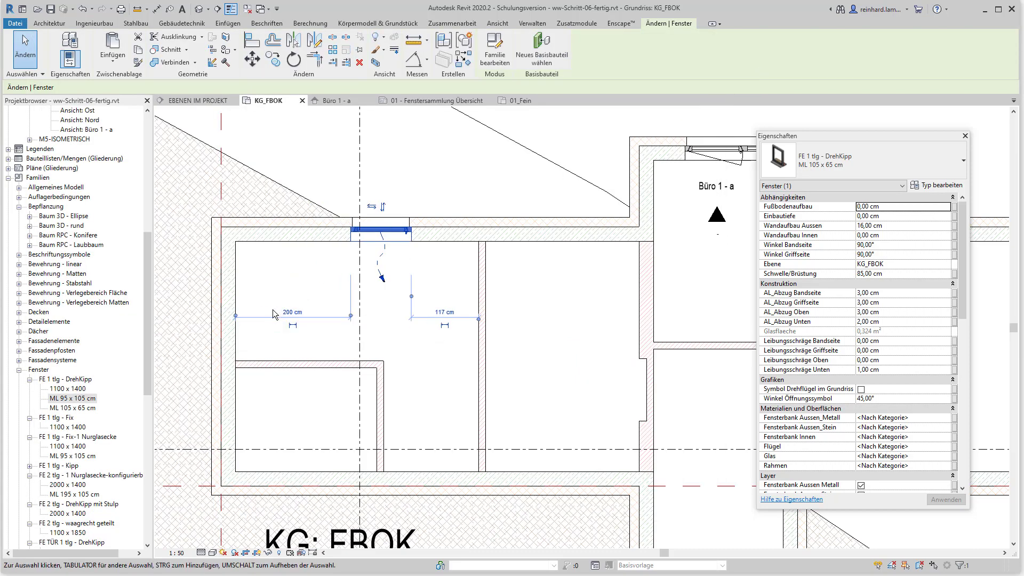
{"action": "left_click", "coordinate": [526, 257]}
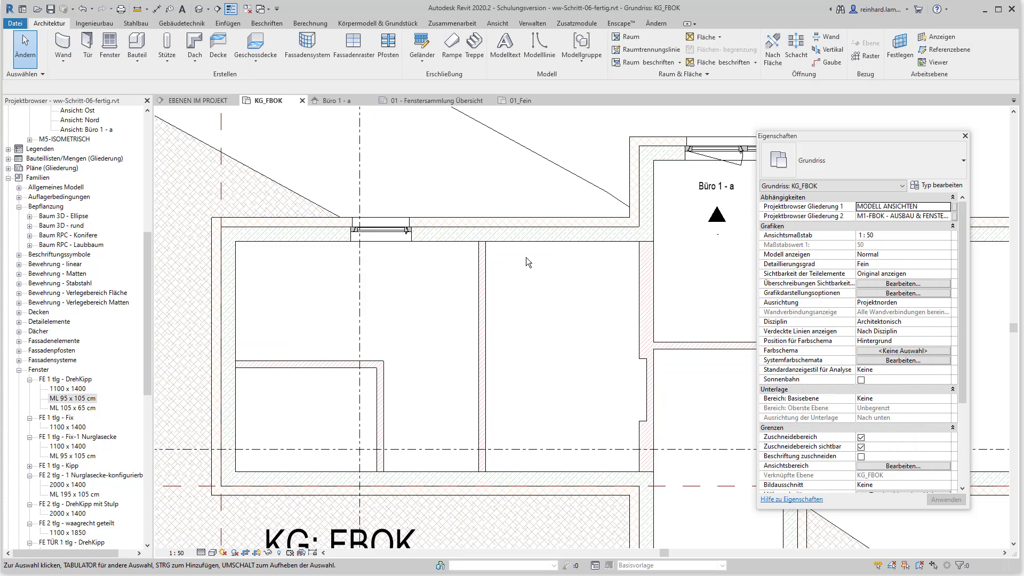
Set the top-wall window's Schwelle/Brüstung (sill height) to 130 cm.
{"action": "left_click", "coordinate": [381, 235]}
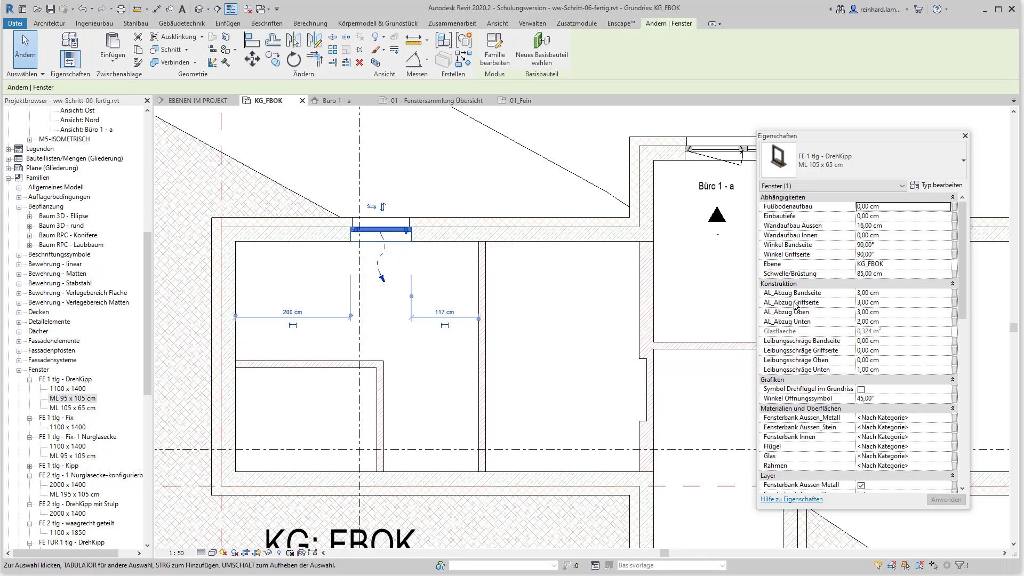
{"action": "key", "text": "alt+Tab"}
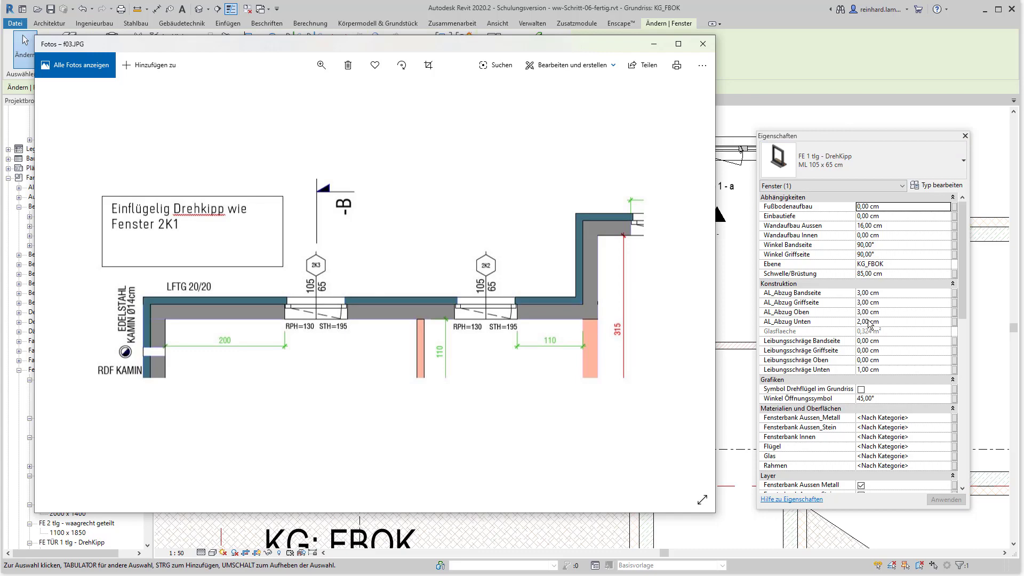
{"action": "left_click", "coordinate": [893, 274]}
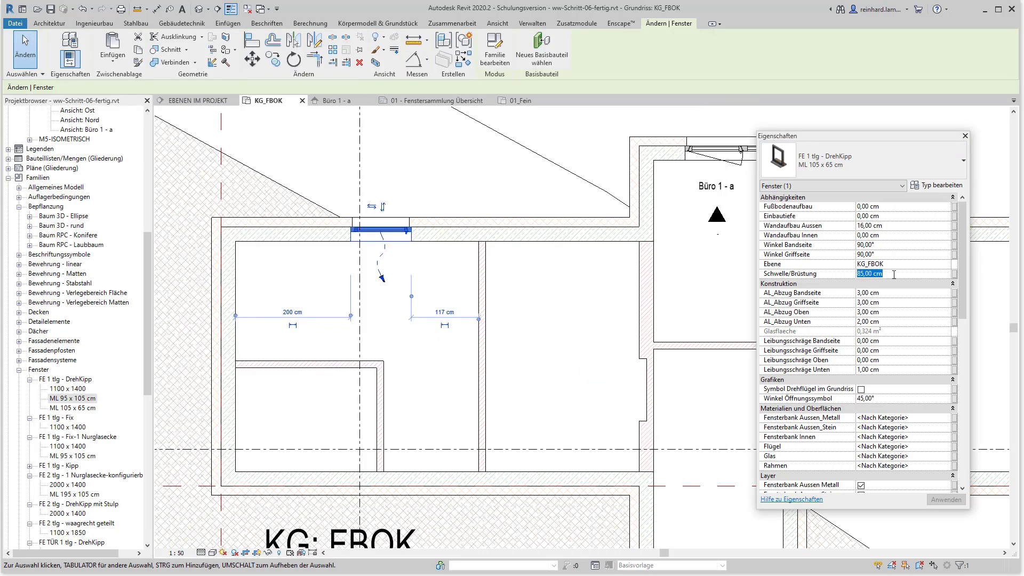
{"action": "type", "text": "130"}
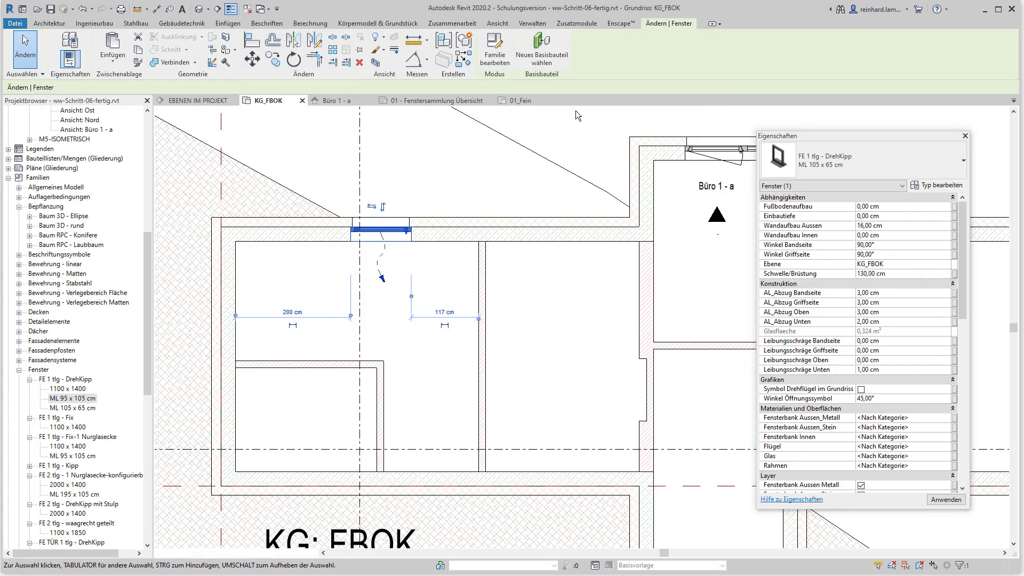
{"action": "left_click", "coordinate": [575, 110]}
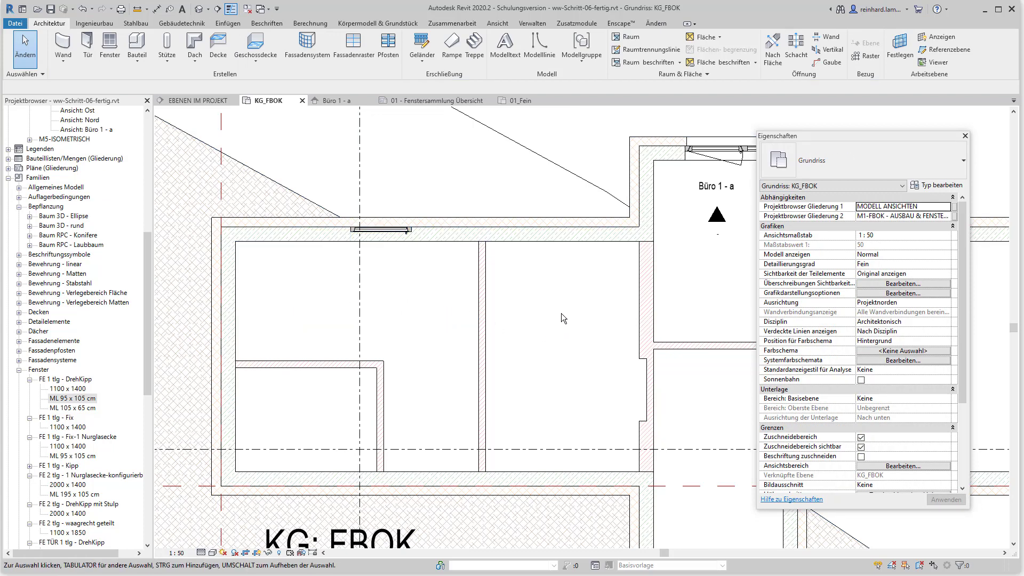
Sketch a rectangular plan region enclosing the top-wall window.
{"action": "left_click", "coordinate": [497, 23]}
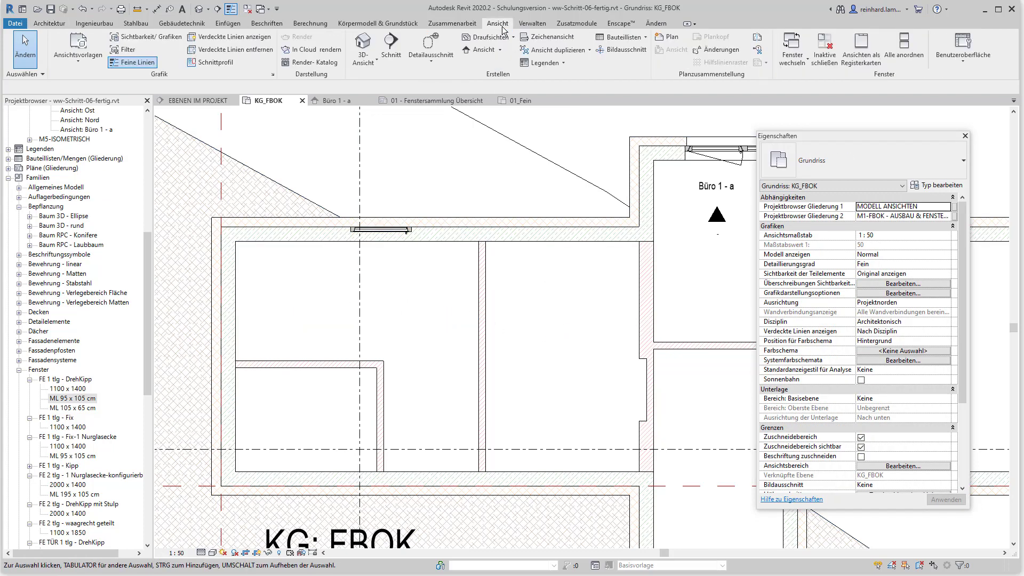
{"action": "left_click", "coordinate": [512, 37]}
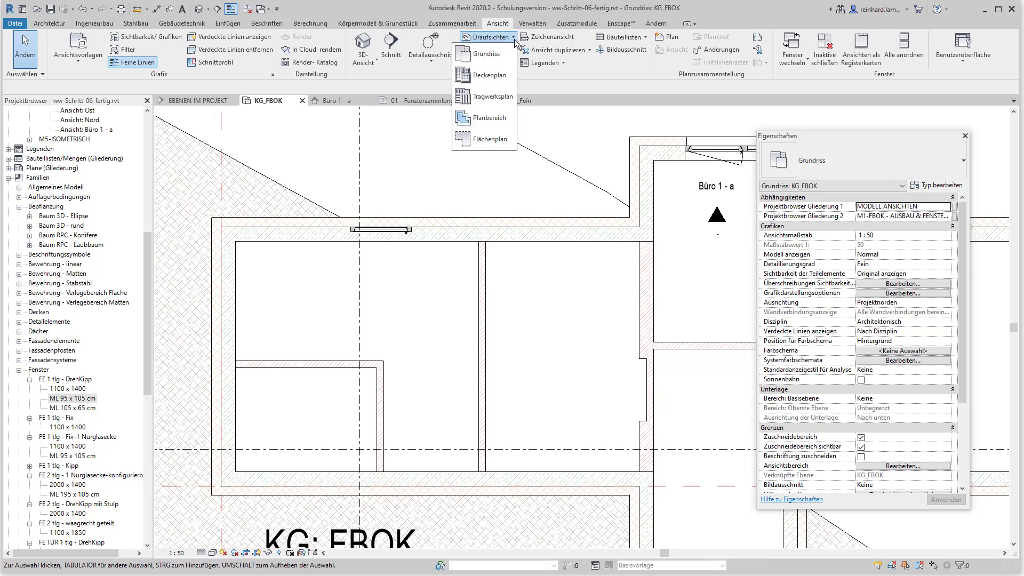
{"action": "left_click", "coordinate": [506, 117]}
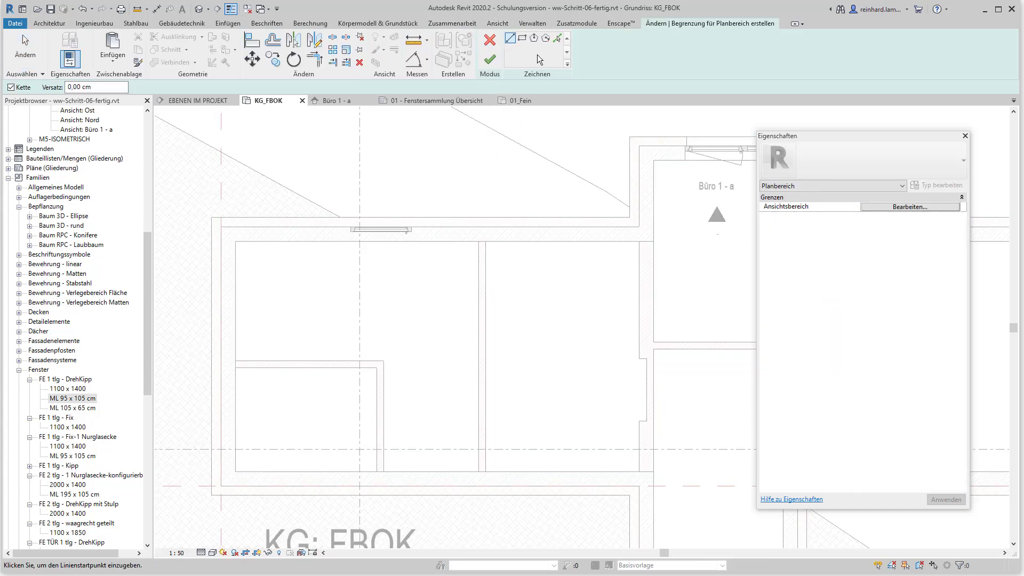
{"action": "left_click", "coordinate": [522, 38]}
{"action": "left_click", "coordinate": [342, 202]}
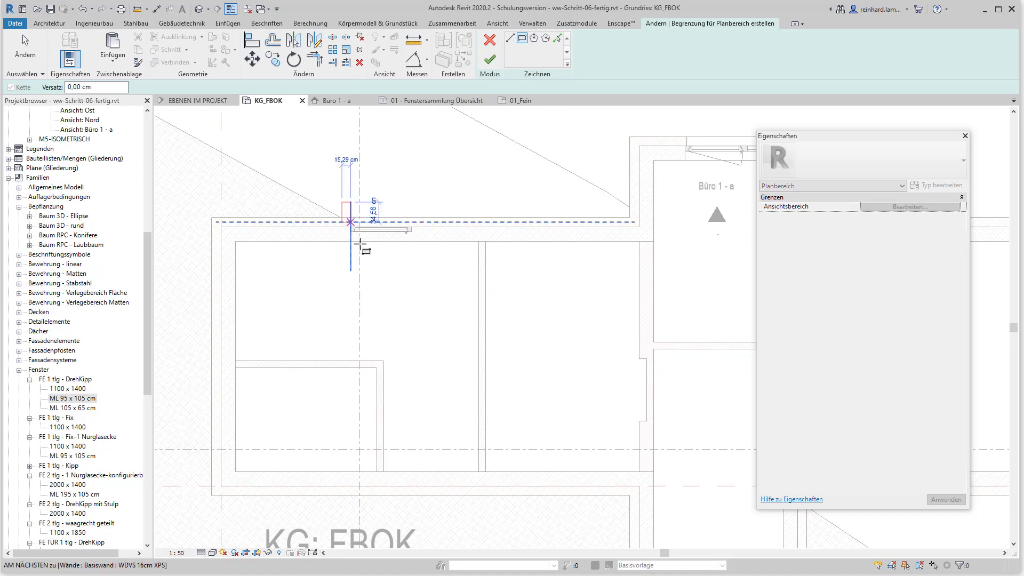
{"action": "left_click", "coordinate": [423, 254]}
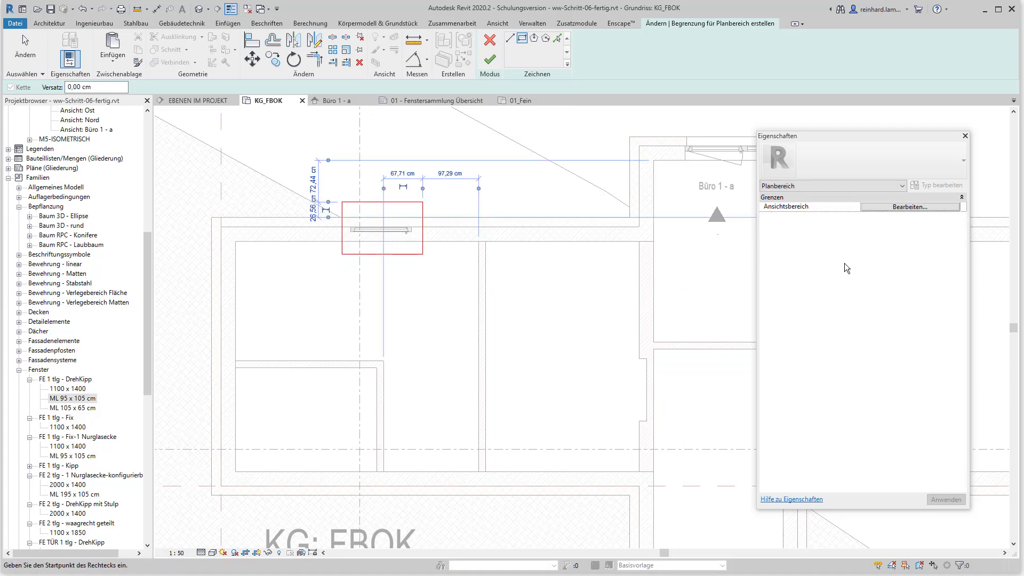
Set the region's Schnittebene (cut plane) offset to 160 cm and finish the region.
{"action": "left_click", "coordinate": [897, 208]}
{"action": "left_click_drag", "start_coordinate": [965, 346], "coordinate": [921, 349]}
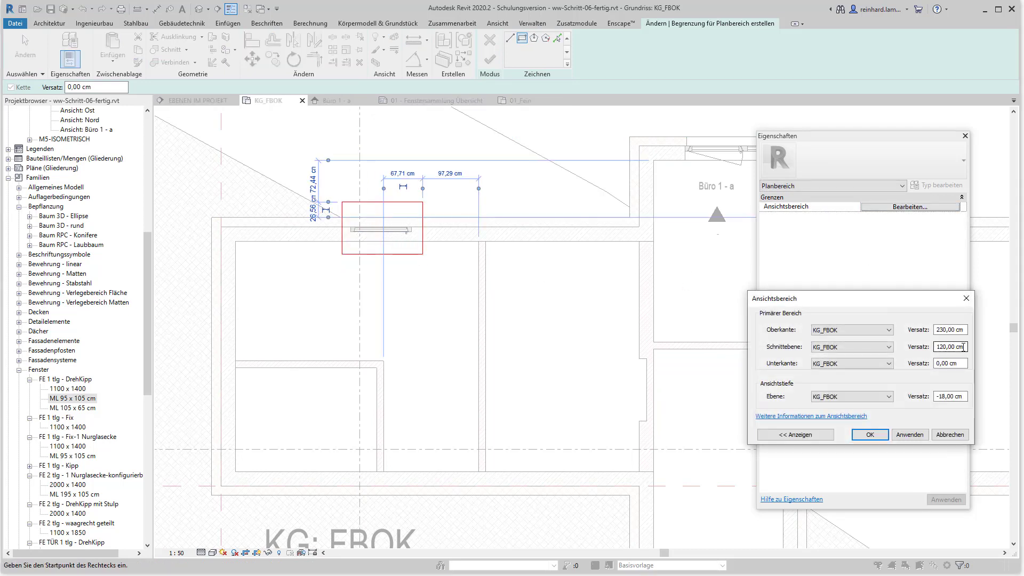
{"action": "type", "text": "16"}
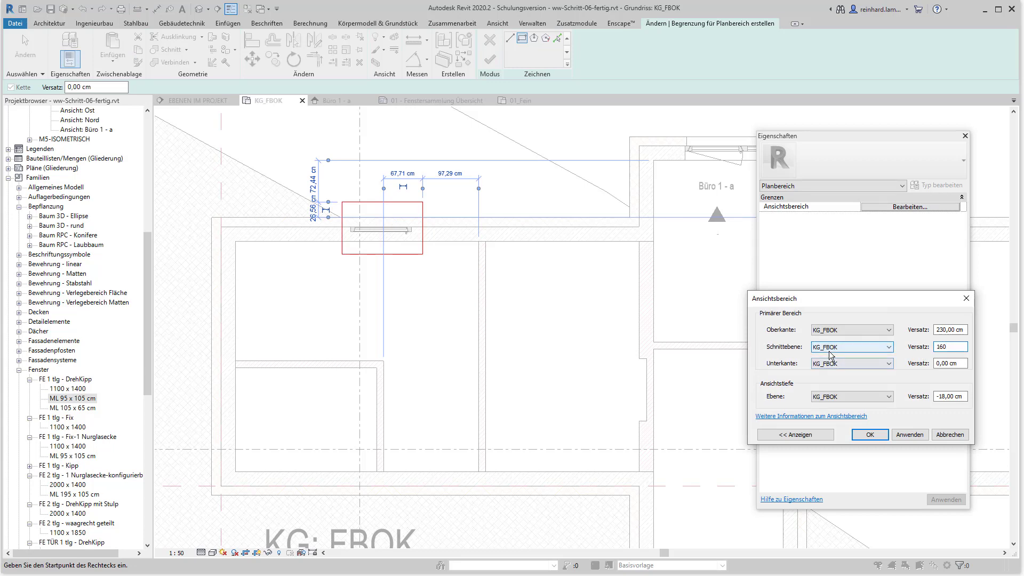
{"action": "left_click", "coordinate": [870, 434]}
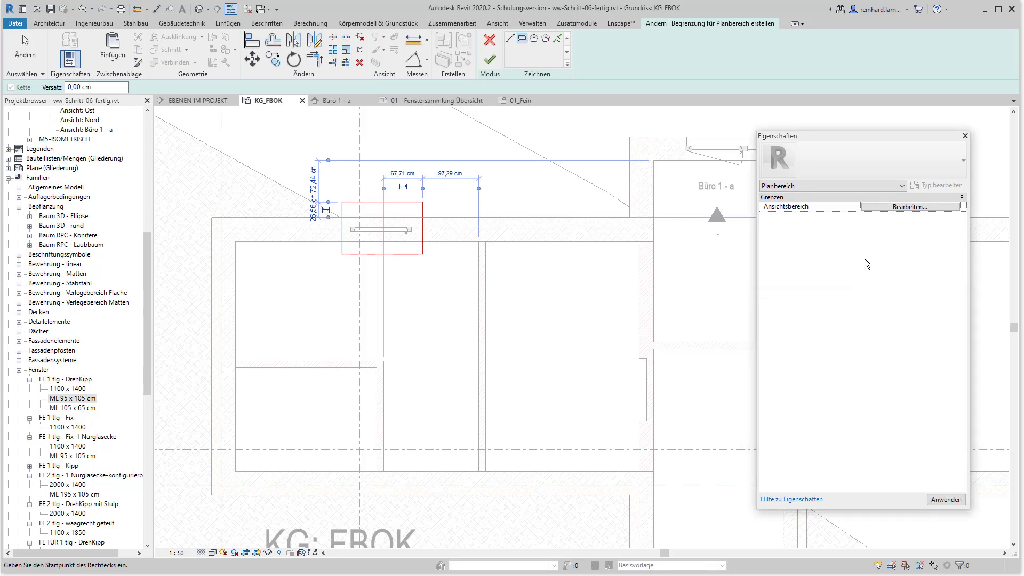
{"action": "left_click", "coordinate": [490, 58]}
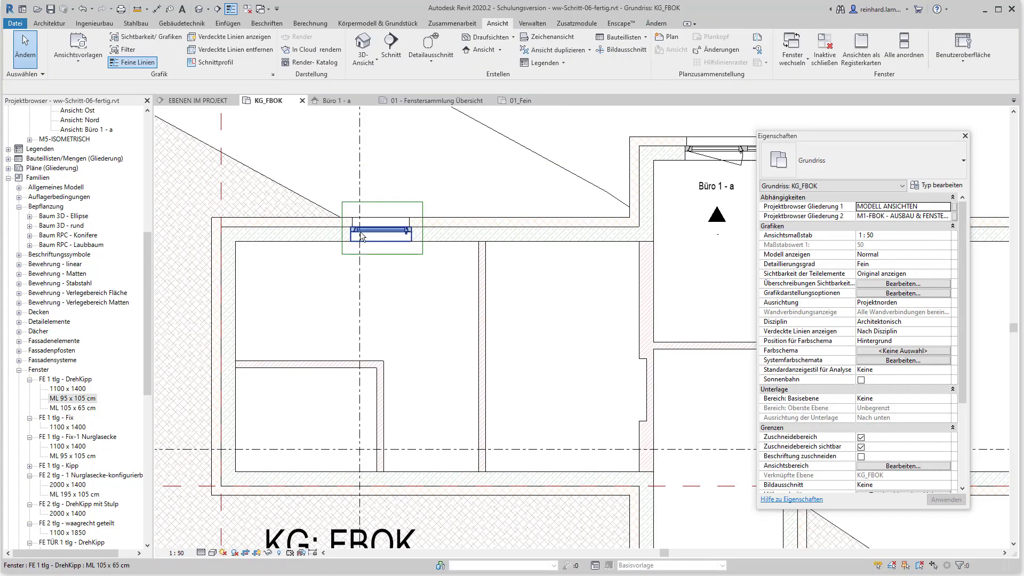
Select the top-wall window and enter a new Kennzeichen (mark) starting with 2K.
{"action": "left_click", "coordinate": [368, 236]}
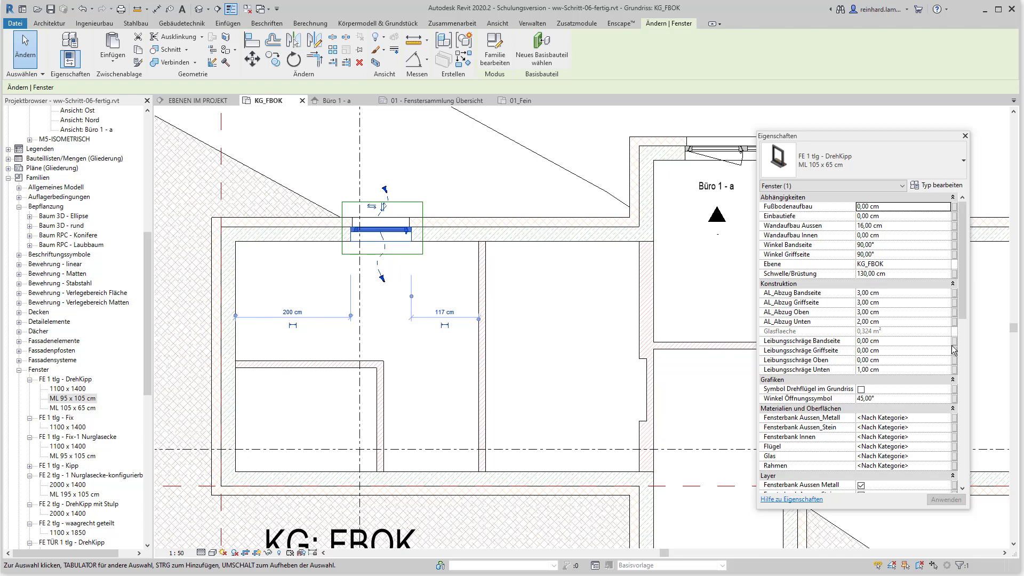
{"action": "left_click_drag", "start_coordinate": [964, 306], "coordinate": [918, 381]}
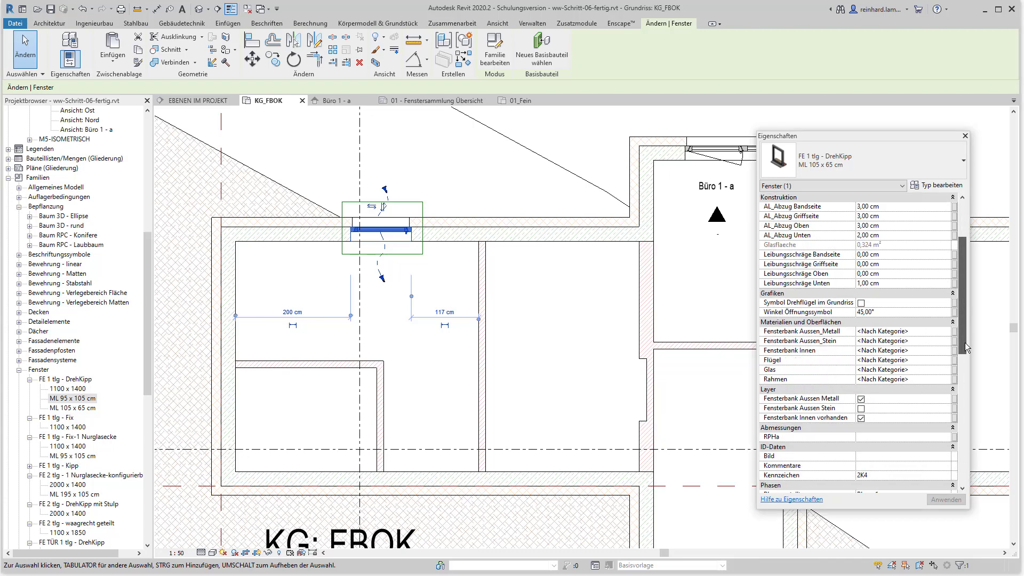
{"action": "left_click", "coordinate": [887, 343]}
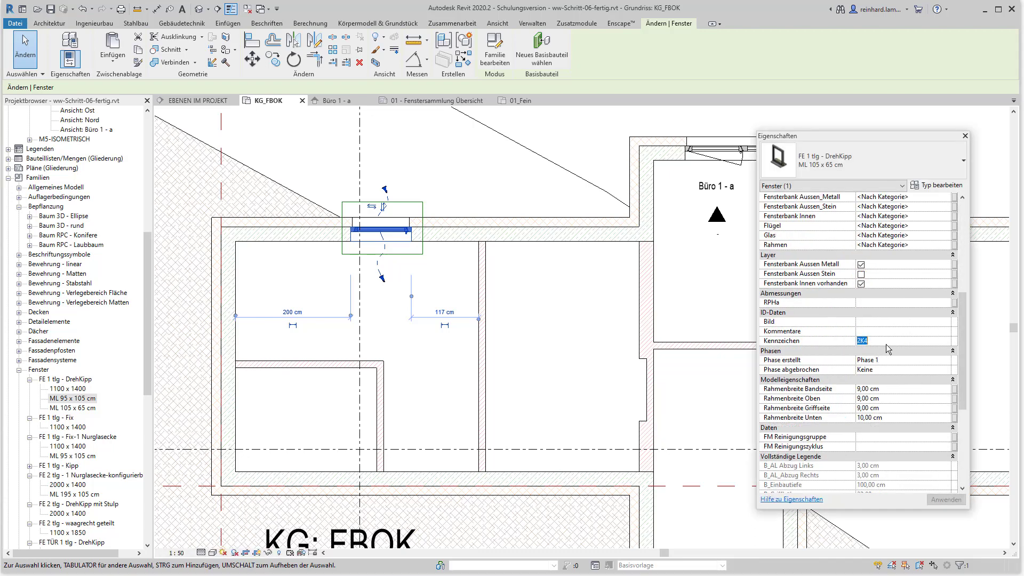
{"action": "type", "text": "2"}
{"action": "type", "text": "K"}
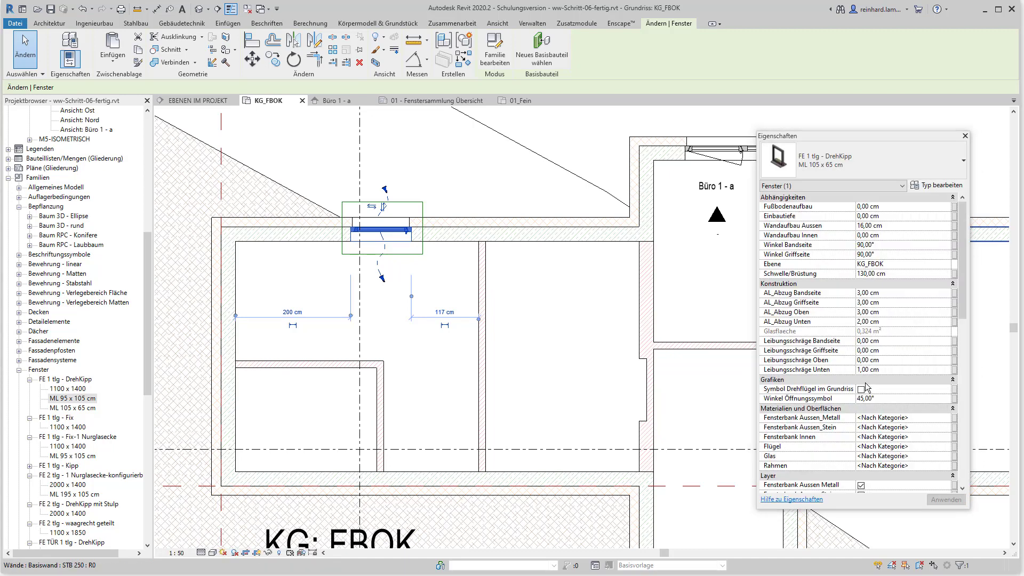
Show the turn-sash swing symbol in plan at a 15° opening angle and close Properties.
{"action": "left_click", "coordinate": [861, 390]}
{"action": "left_click", "coordinate": [892, 400]}
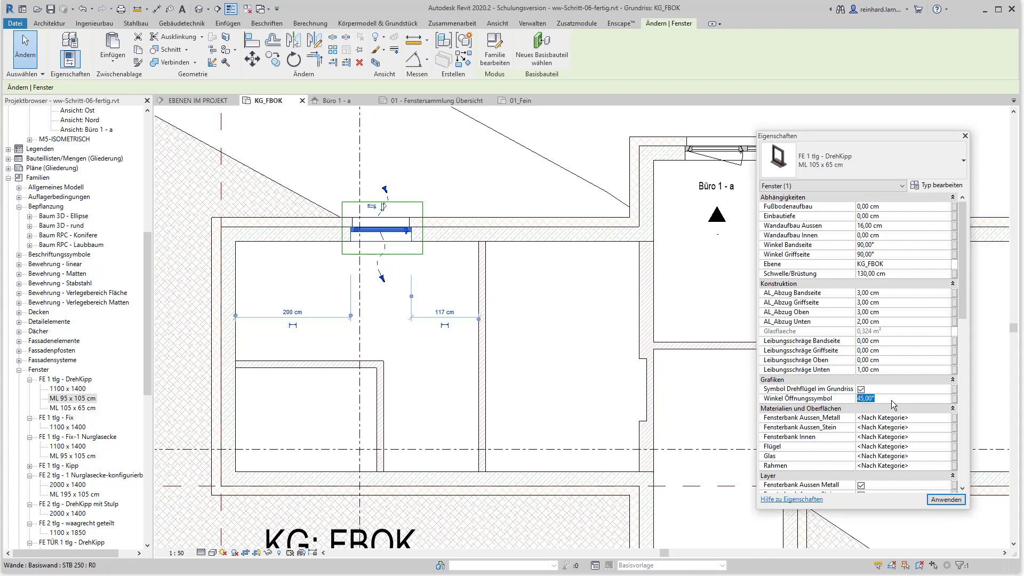
{"action": "type", "text": "15"}
{"action": "key", "text": "Return"}
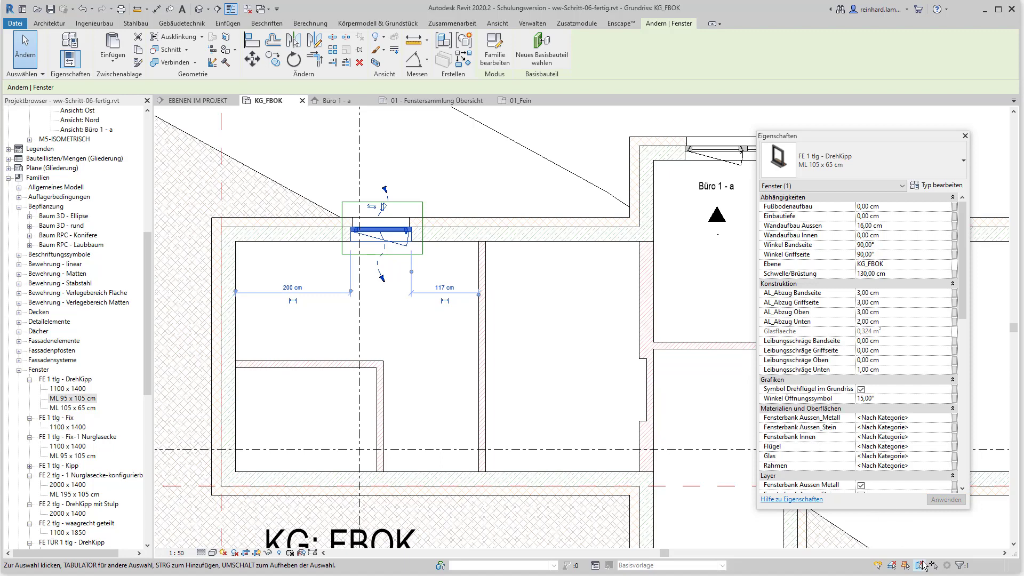
{"action": "left_click", "coordinate": [964, 136]}
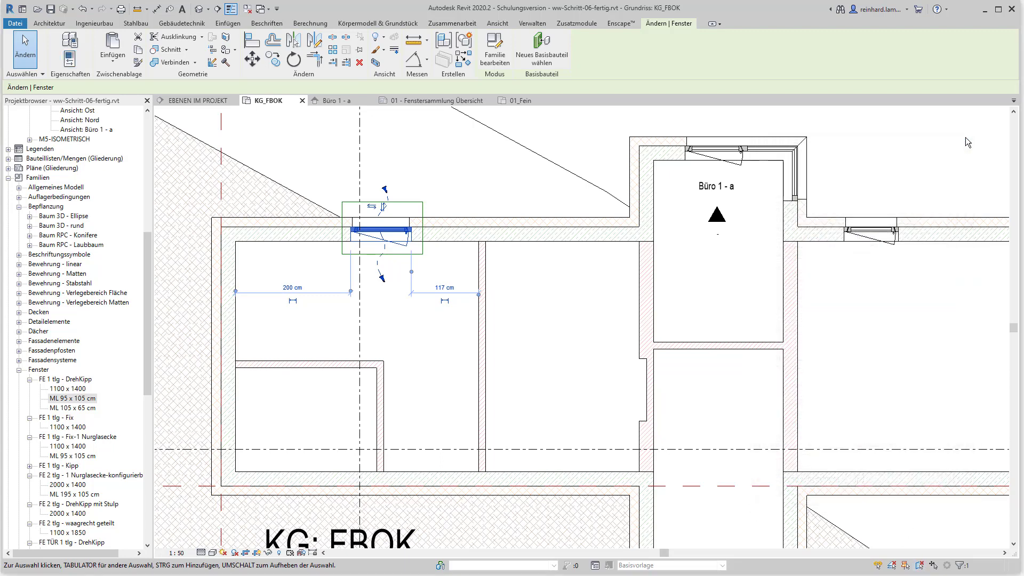
{"action": "left_click", "coordinate": [766, 232]}
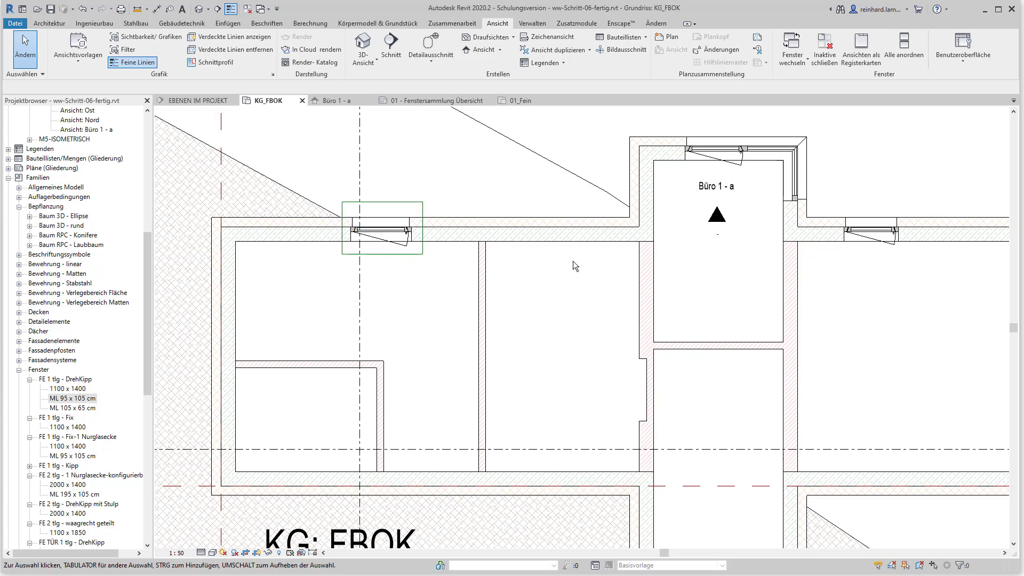
Copy the top-wall window further right along the same wall.
{"action": "left_click", "coordinate": [656, 23]}
{"action": "left_click", "coordinate": [273, 59]}
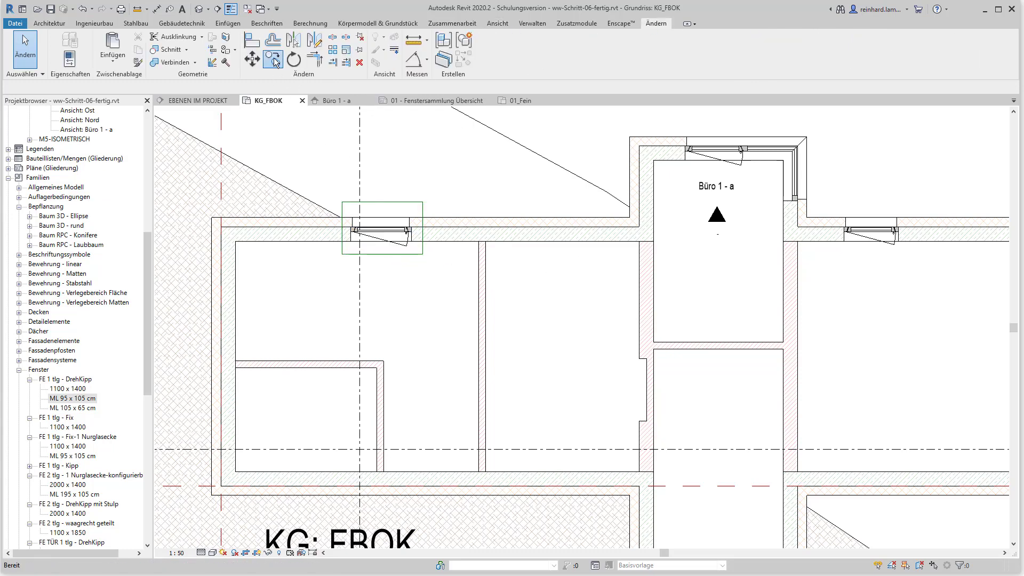
{"action": "left_click", "coordinate": [394, 238]}
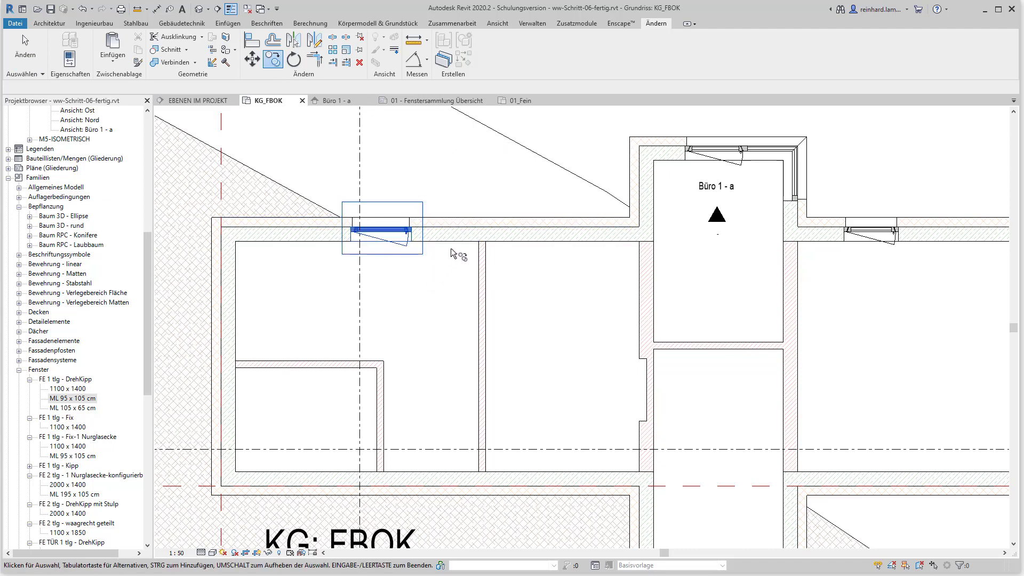
{"action": "key", "text": "Return"}
{"action": "left_click", "coordinate": [383, 176]}
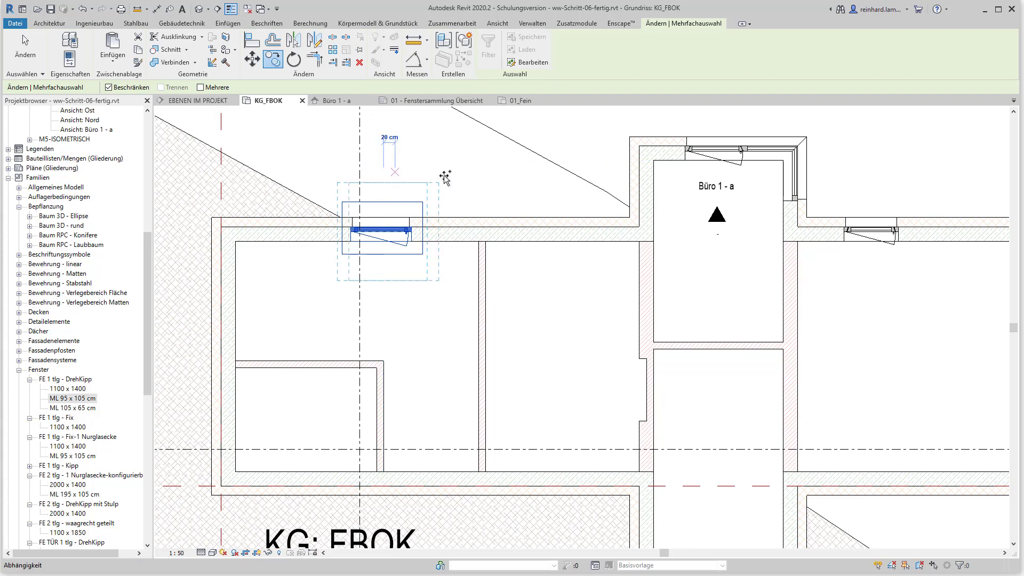
{"action": "left_click", "coordinate": [555, 179]}
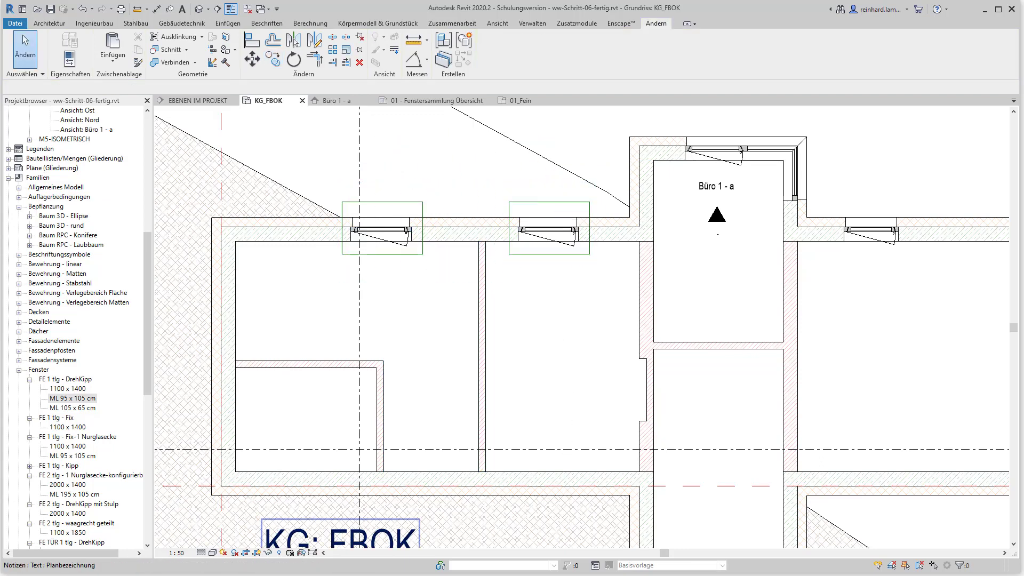
Set the copied window's distance to the adjacent right-hand wall to 110 cm.
{"action": "key", "text": "alt+Tab"}
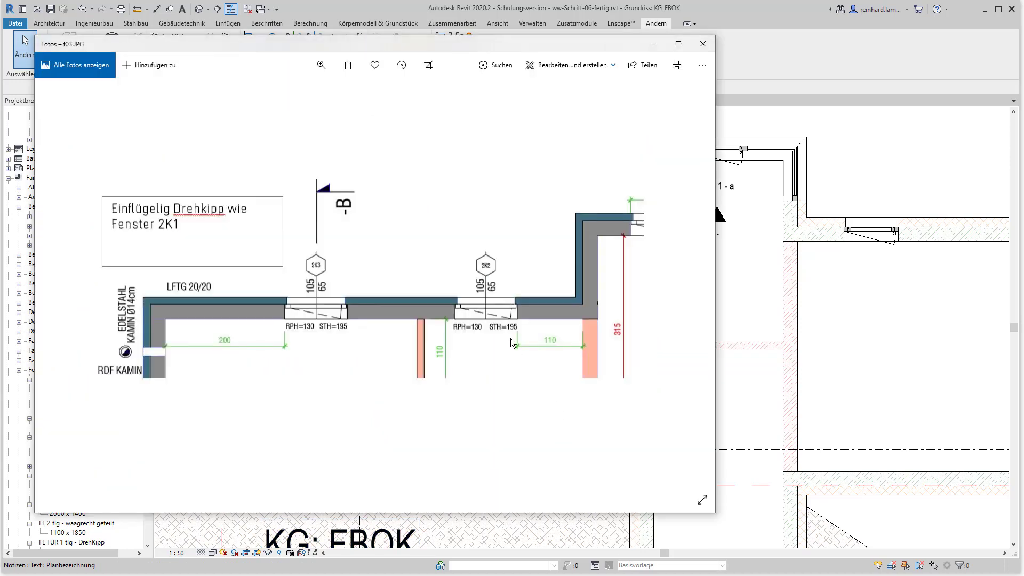
{"action": "left_click", "coordinate": [747, 309]}
{"action": "left_click", "coordinate": [549, 231]}
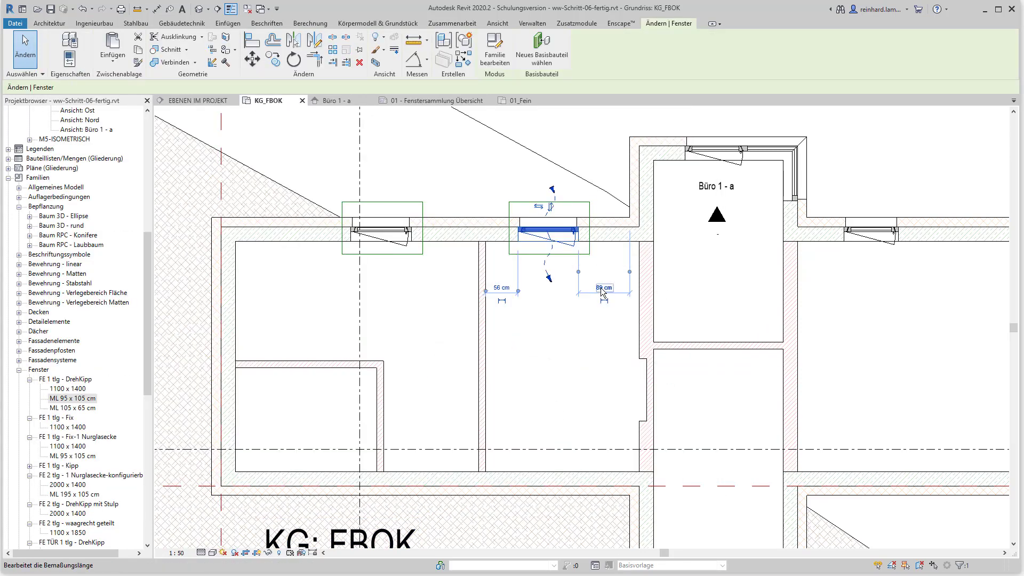
{"action": "left_click_drag", "start_coordinate": [630, 272], "coordinate": [639, 275]}
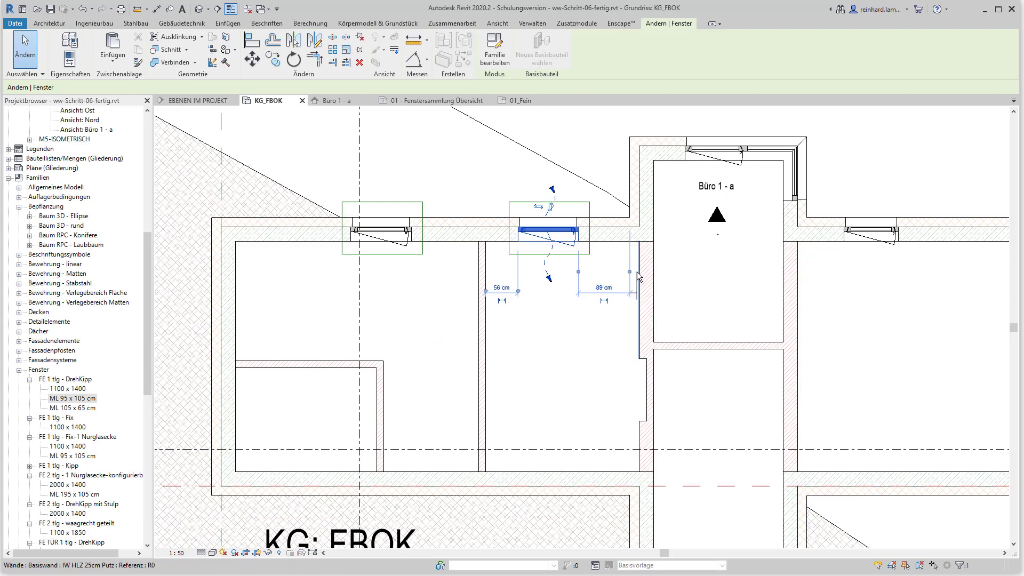
{"action": "left_click", "coordinate": [608, 288]}
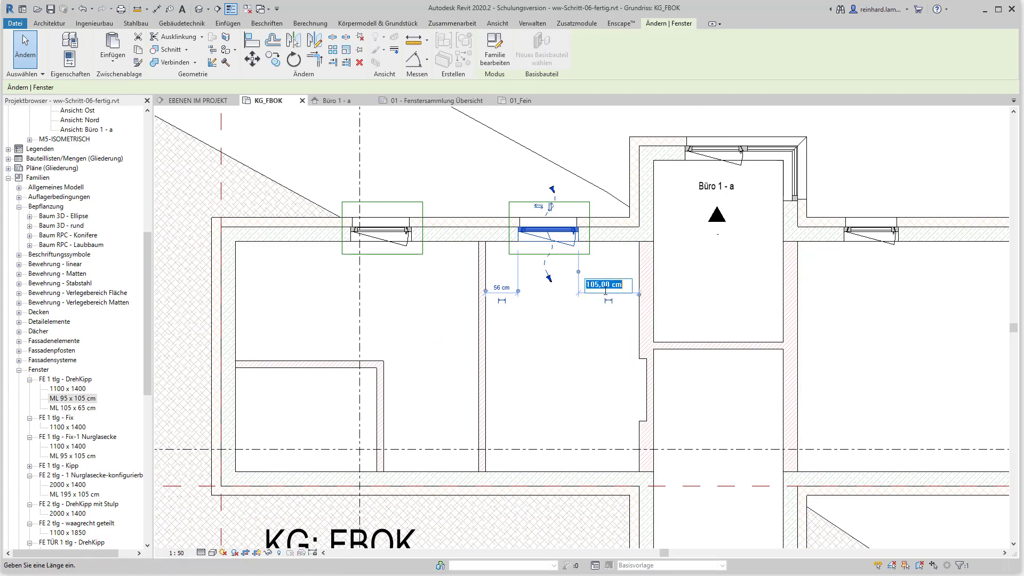
{"action": "type", "text": "110"}
{"action": "key", "text": "Return"}
{"action": "left_click", "coordinate": [604, 333]}
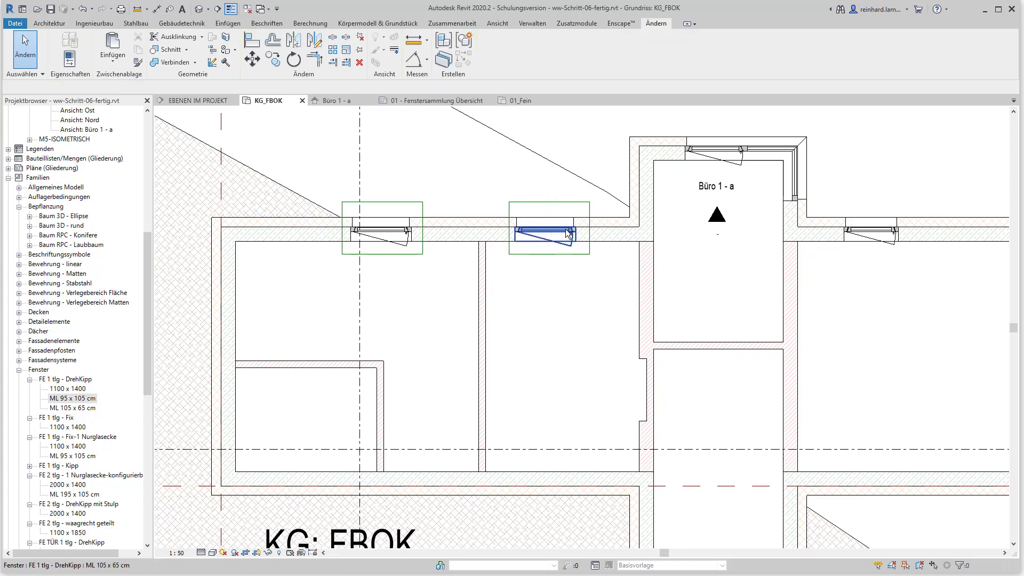
{"action": "left_click", "coordinate": [590, 238]}
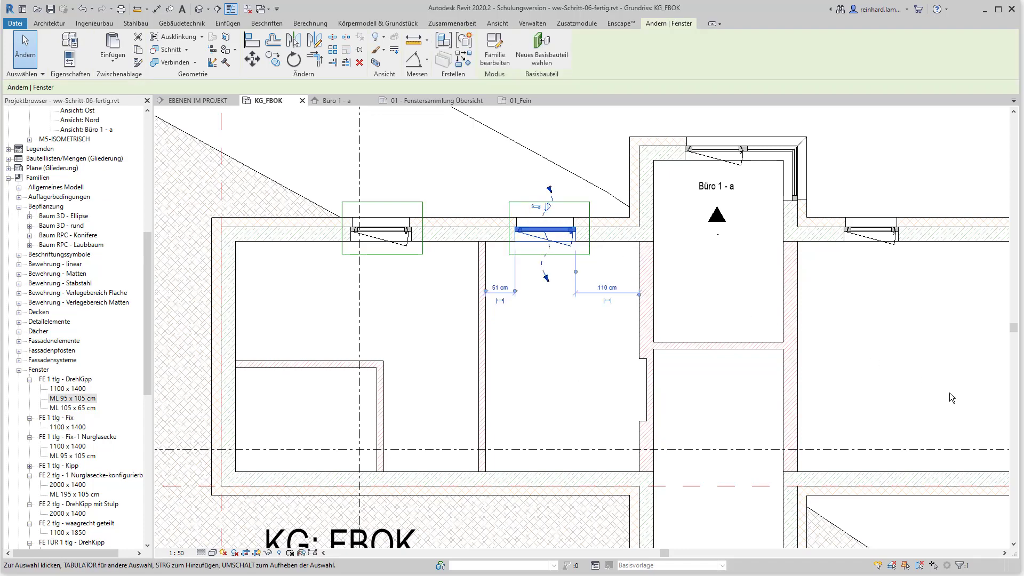
Change the copied window's Kennzeichen from 2K4 to 2K2 and apply it.
{"action": "key", "text": "ctrl+1"}
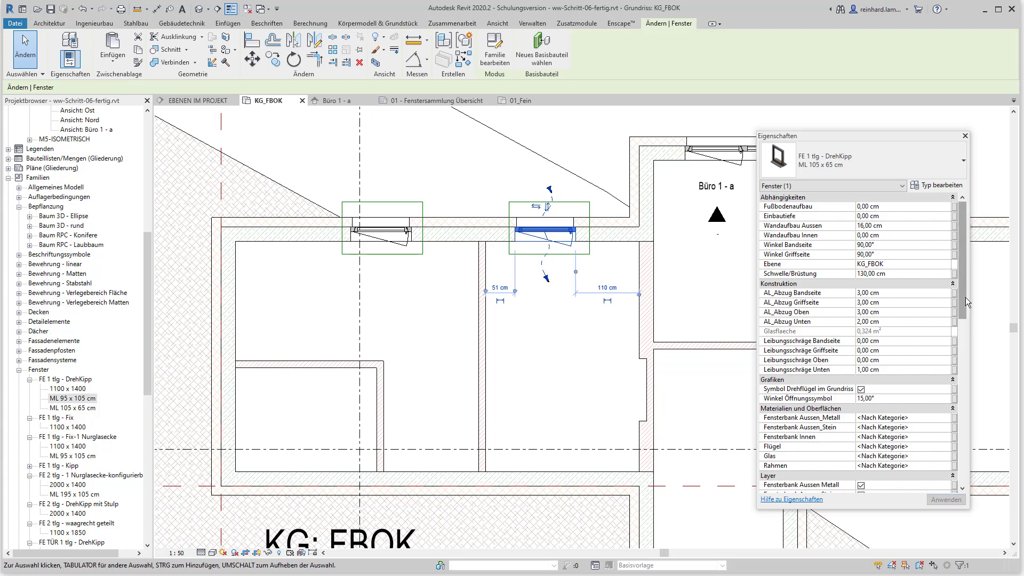
{"action": "left_click_drag", "start_coordinate": [965, 299], "coordinate": [965, 375]}
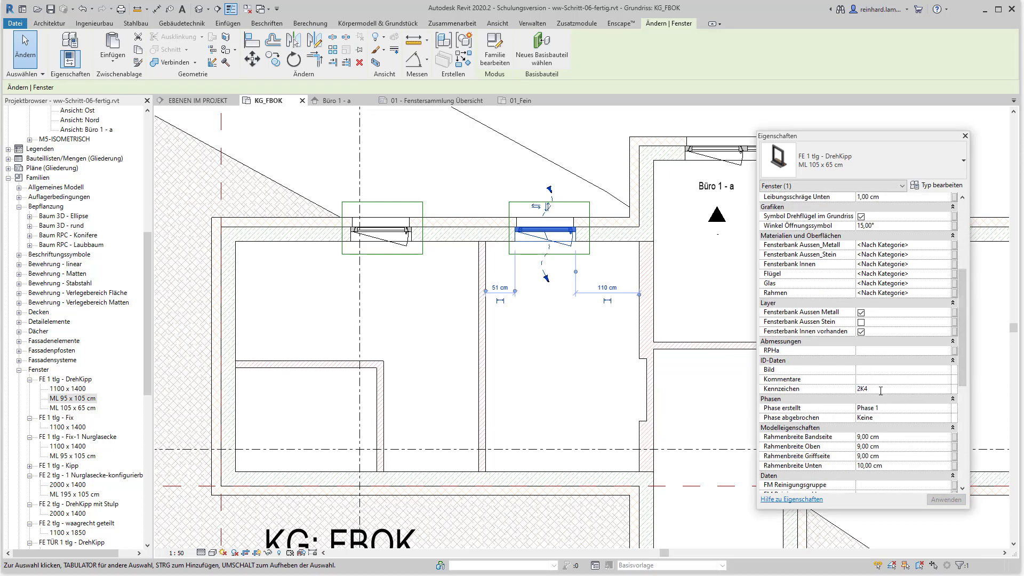
{"action": "type", "text": "\""}
{"action": "type", "text": "k"}
{"action": "type", "text": "2"}
{"action": "left_click", "coordinate": [937, 501]}
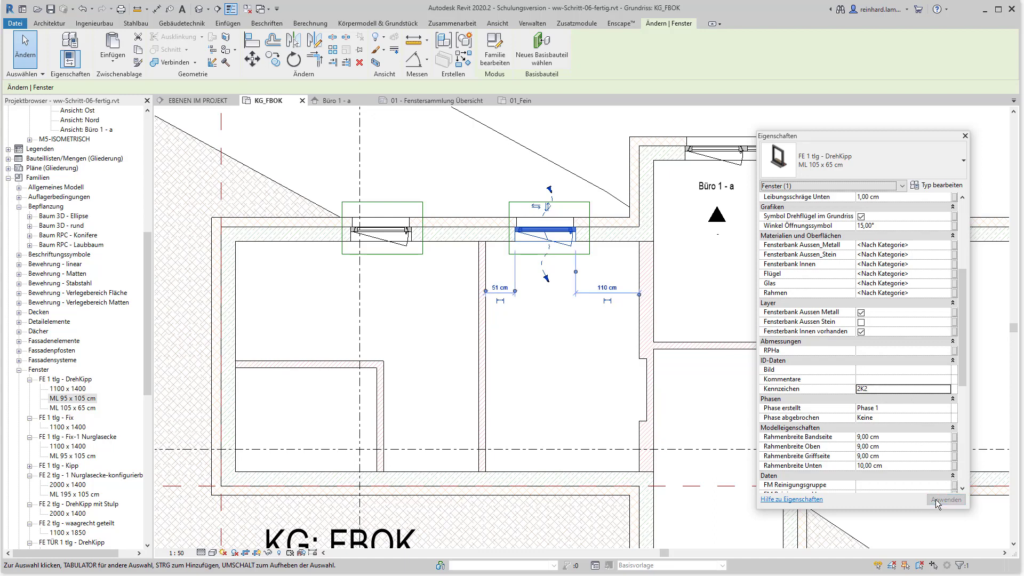
{"action": "left_click", "coordinate": [707, 304]}
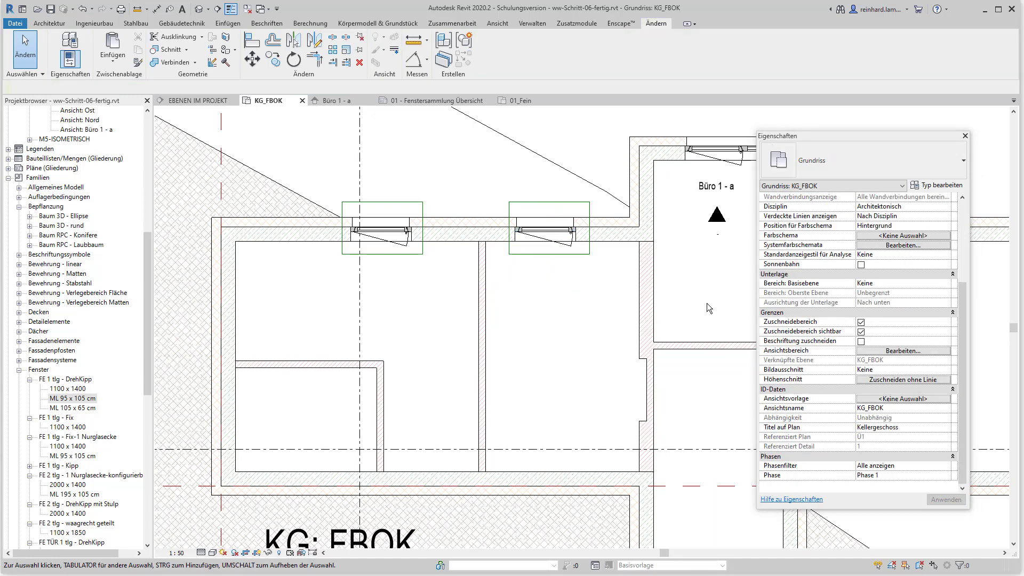
{"action": "left_click", "coordinate": [965, 135]}
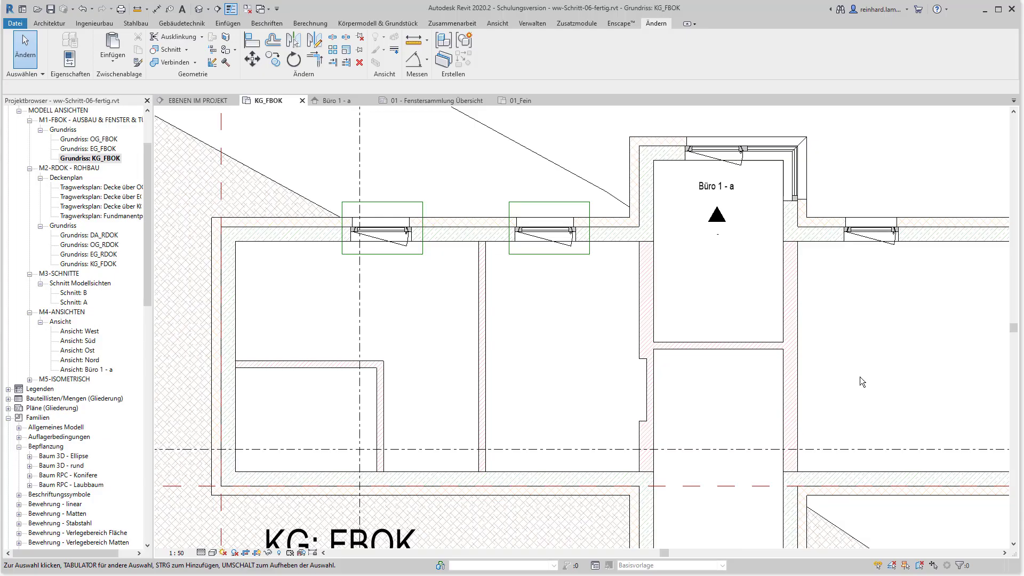
Open the Grundriss EG_FBOK plan from the Project Browser after checking the a2.jpg photo.
{"action": "double_click", "coordinate": [90, 148]}
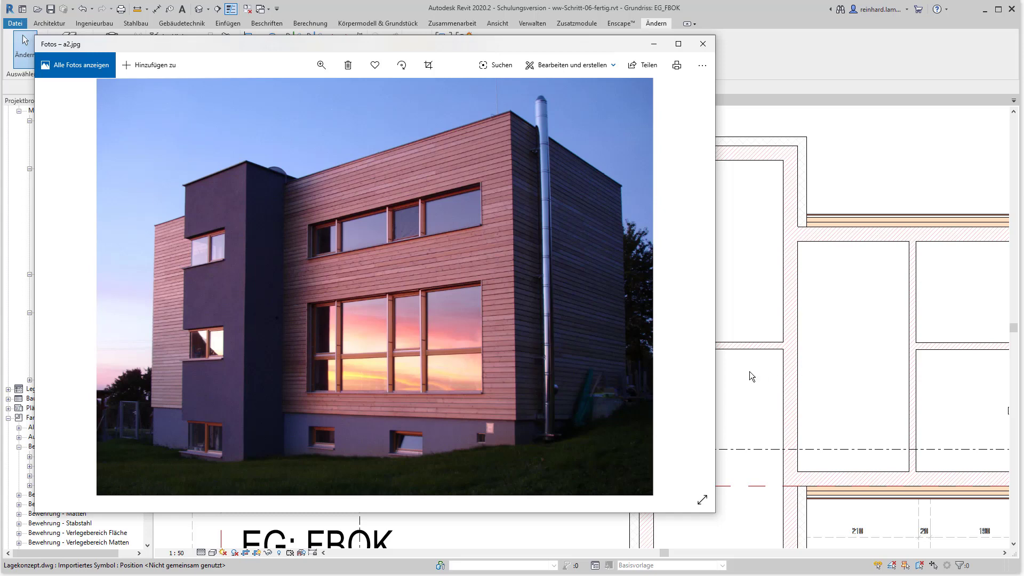
{"action": "left_click", "coordinate": [736, 375]}
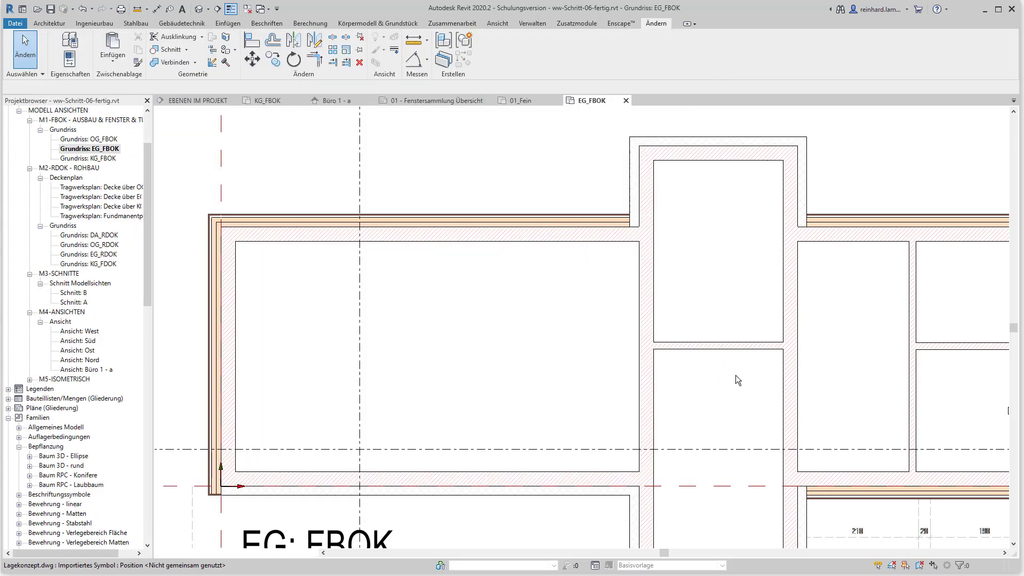
Load the window family OM FE TÜR 8-teilig konfigurierbar.rfa from Daten (E:) > 03 Fenster.
{"action": "left_click", "coordinate": [49, 23]}
{"action": "left_click", "coordinate": [109, 45]}
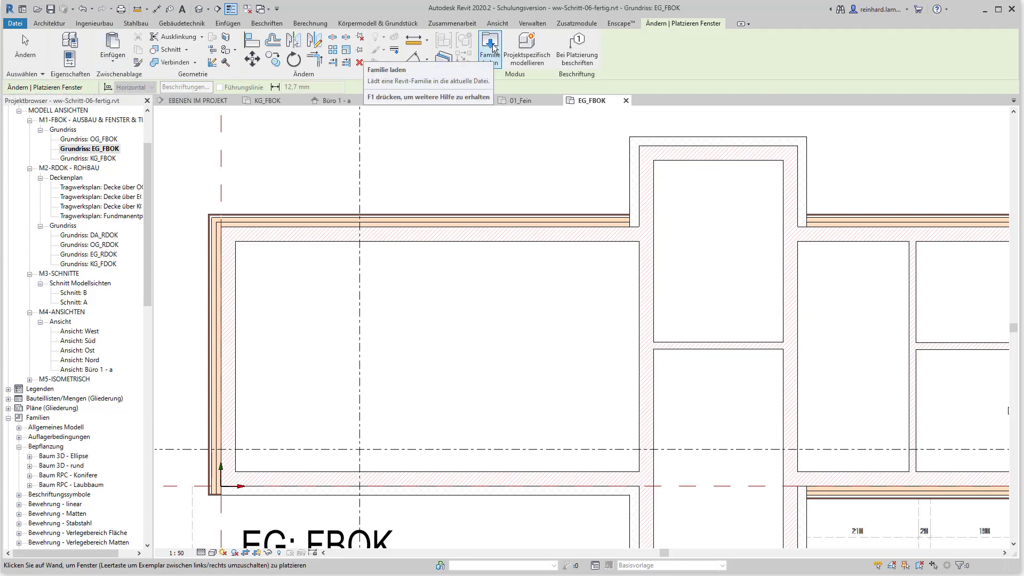
{"action": "left_click", "coordinate": [492, 51]}
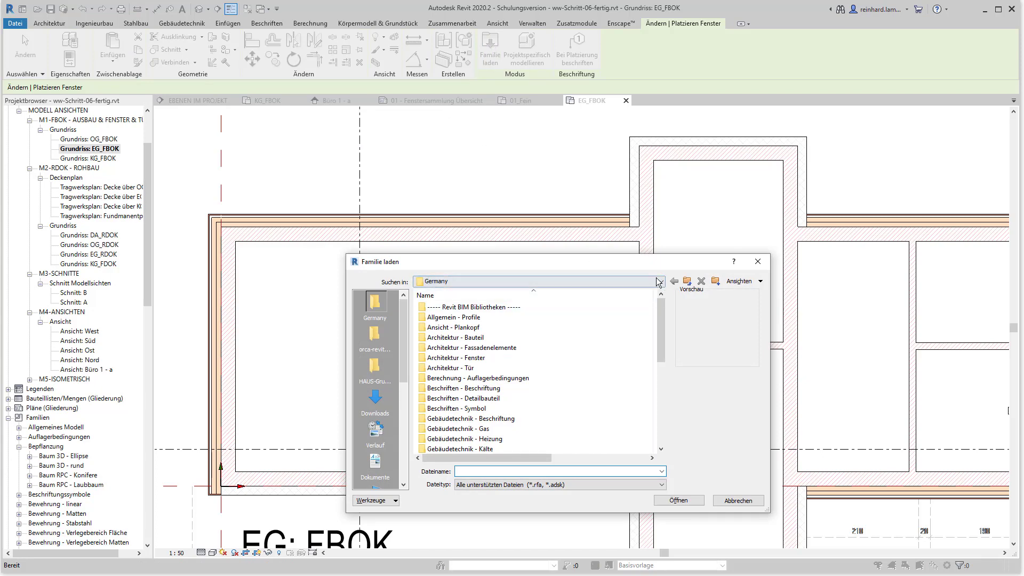
{"action": "left_click", "coordinate": [581, 281]}
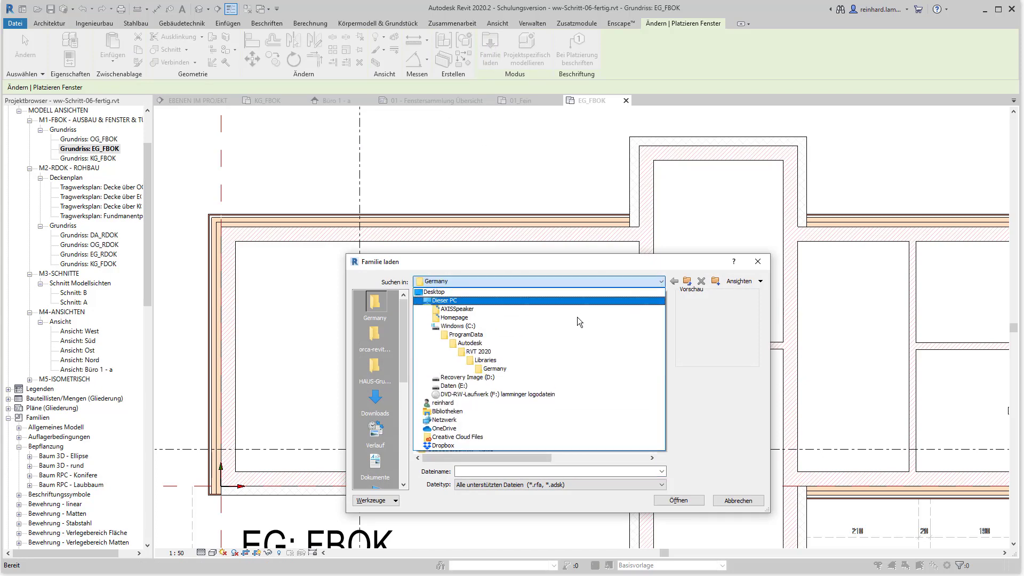
{"action": "left_click", "coordinate": [454, 385]}
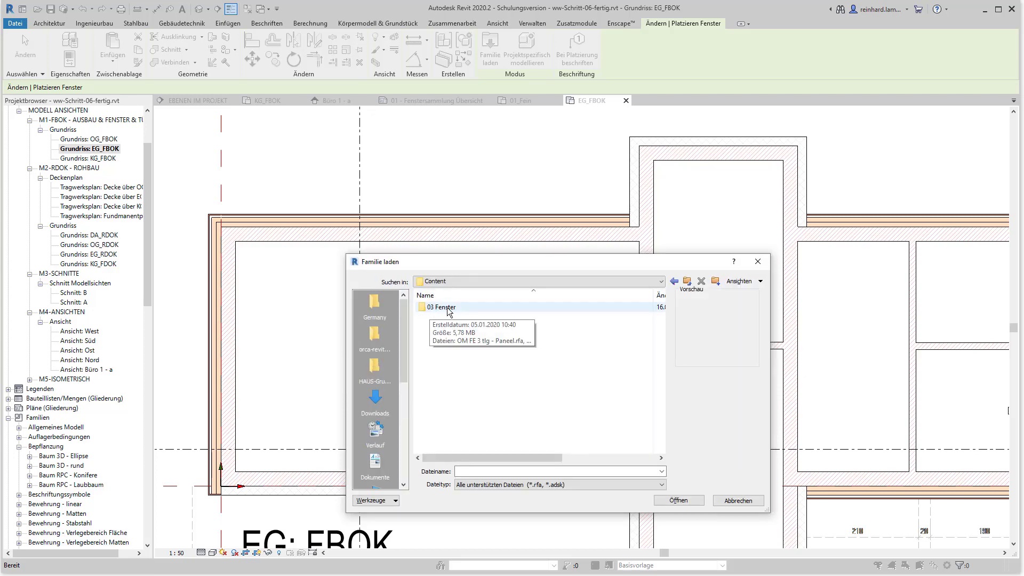
{"action": "double_click", "coordinate": [429, 311]}
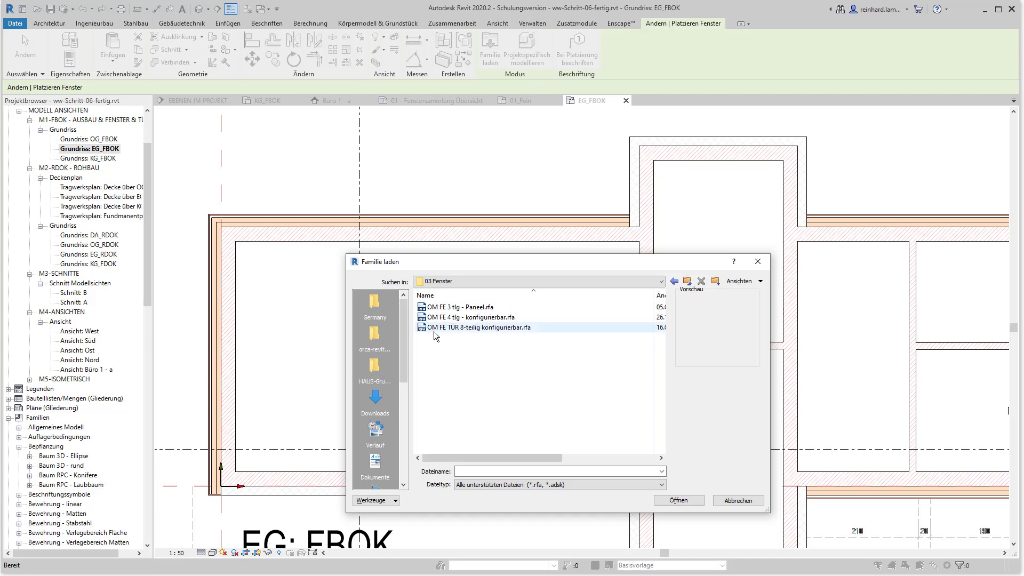
{"action": "mouse_move", "coordinate": [445, 331]}
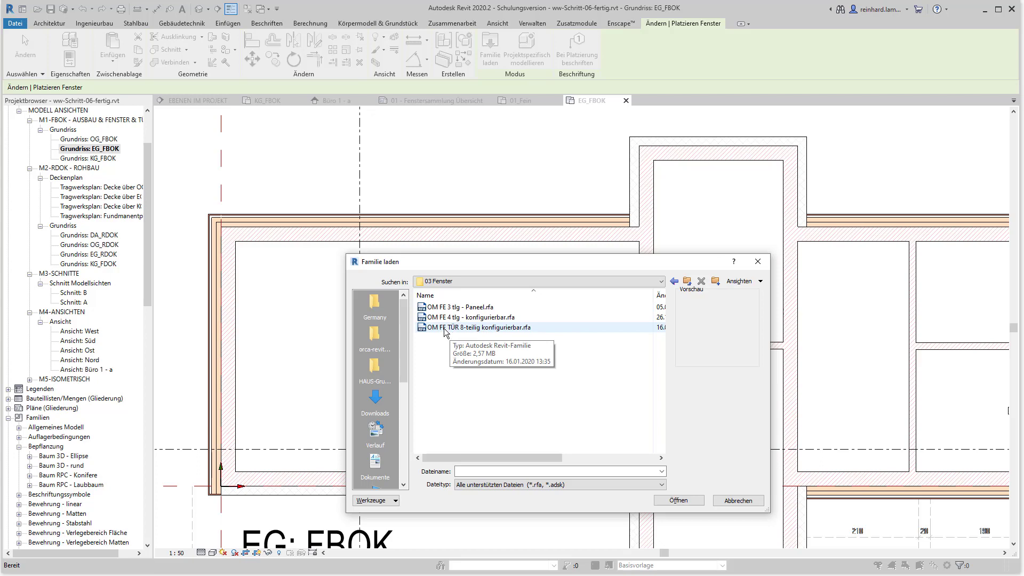
{"action": "left_click", "coordinate": [445, 328]}
{"action": "left_click", "coordinate": [679, 499]}
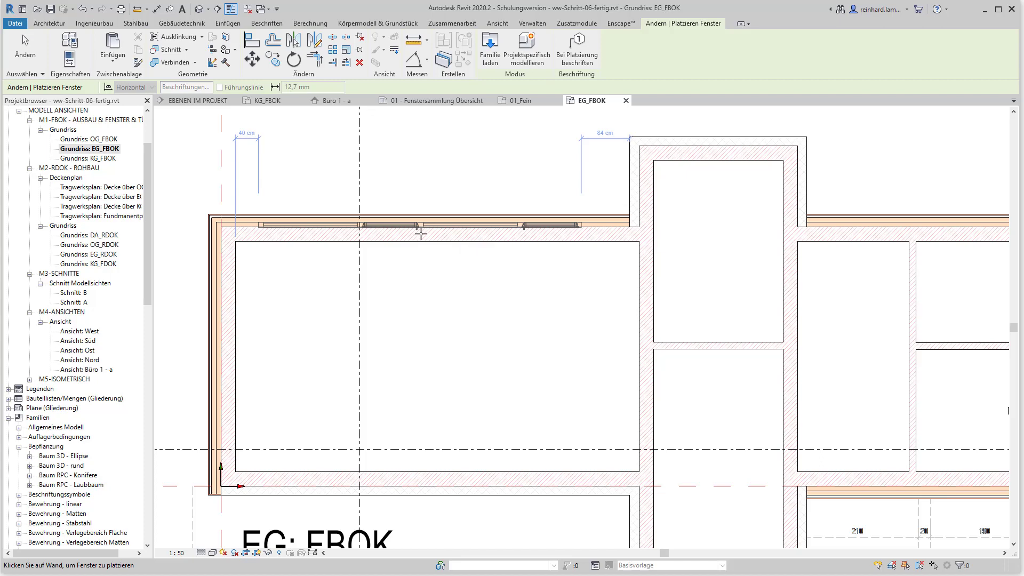
Place the OM FE TÜR window in the top wall, changing its 40 cm offset to 30 cm.
{"action": "left_click", "coordinate": [420, 233]}
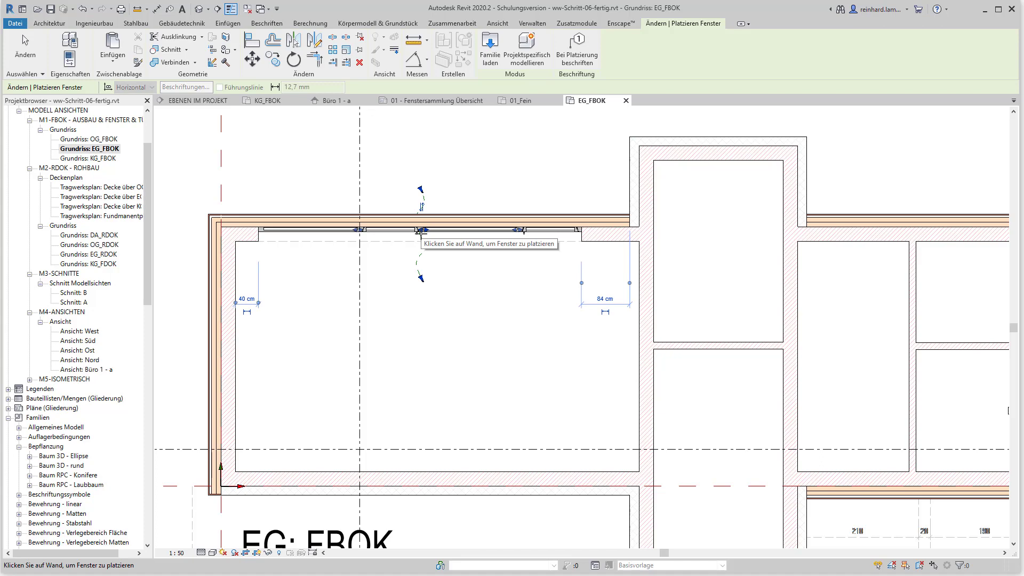
{"action": "left_click", "coordinate": [246, 298]}
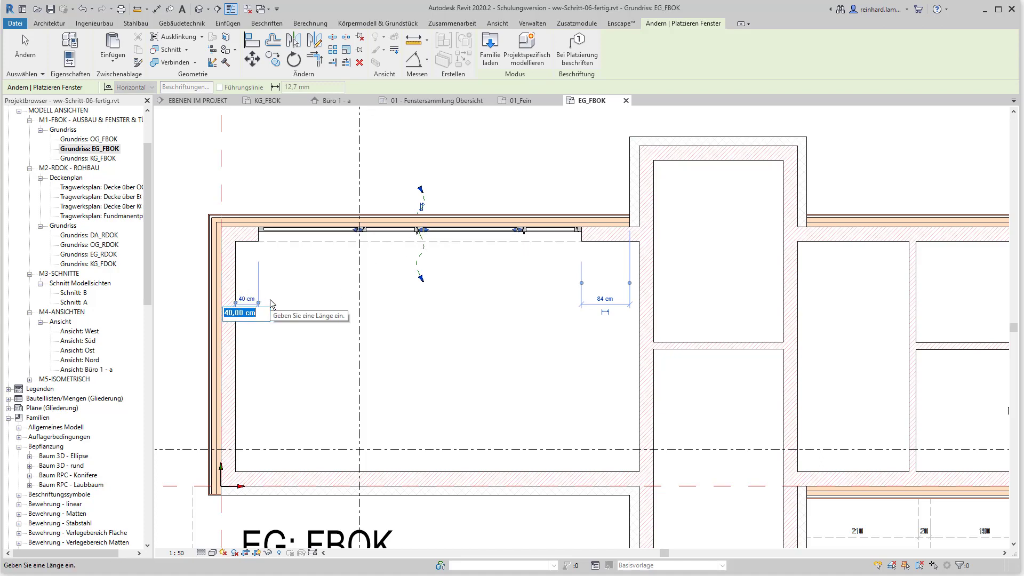
{"action": "type", "text": "30"}
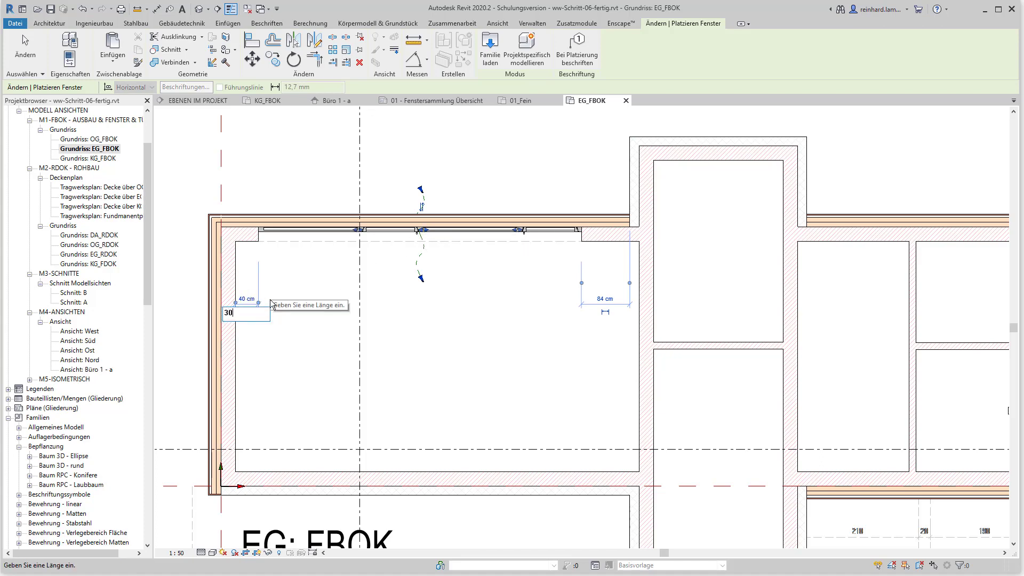
{"action": "key", "text": "Return"}
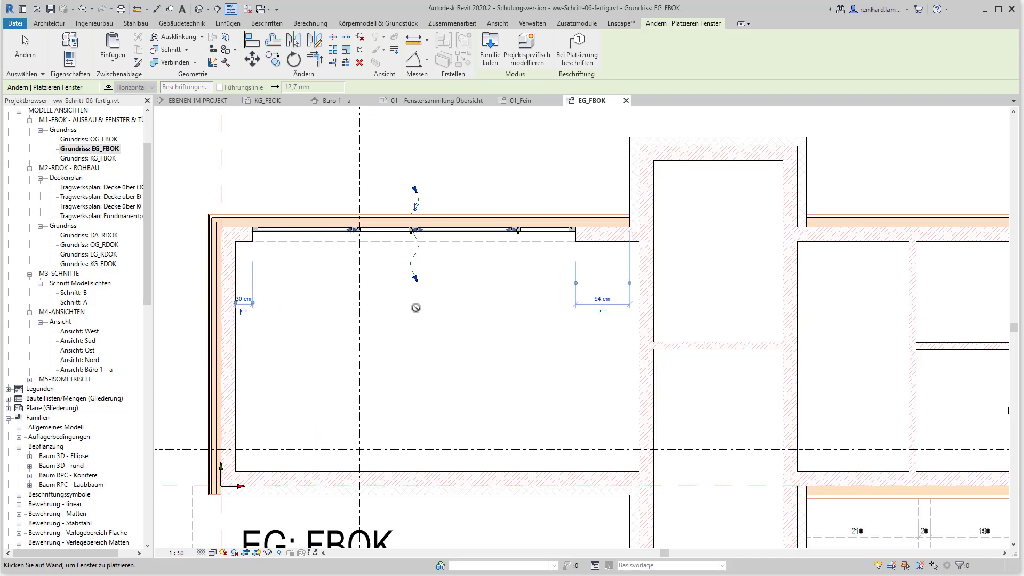
{"action": "key", "text": "Escape"}
{"action": "key", "text": "Escape"}
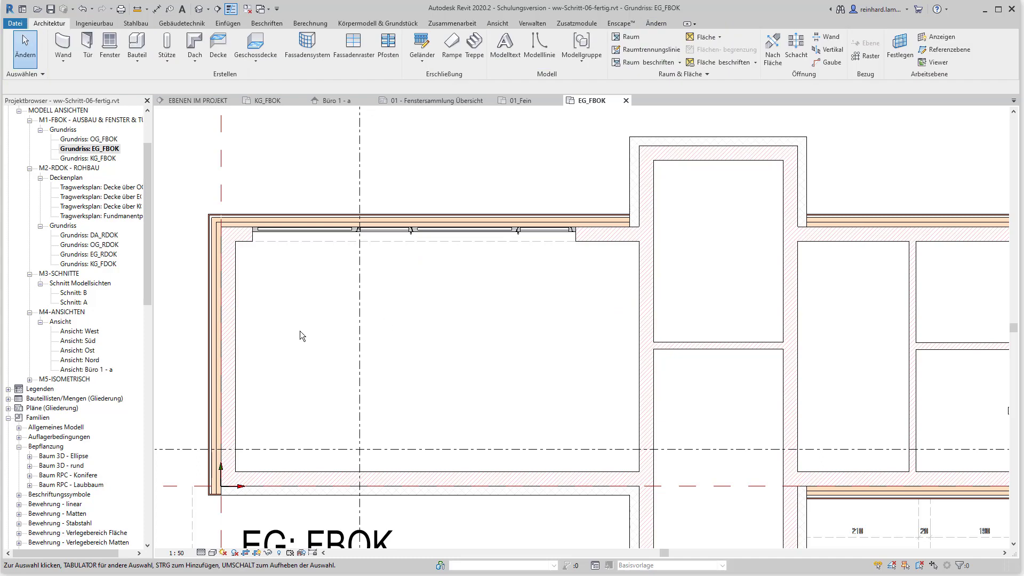
Start and cancel Join Geometry, then pan the plan until section head B is visible.
{"action": "key", "text": "j"}
{"action": "key", "text": "g"}
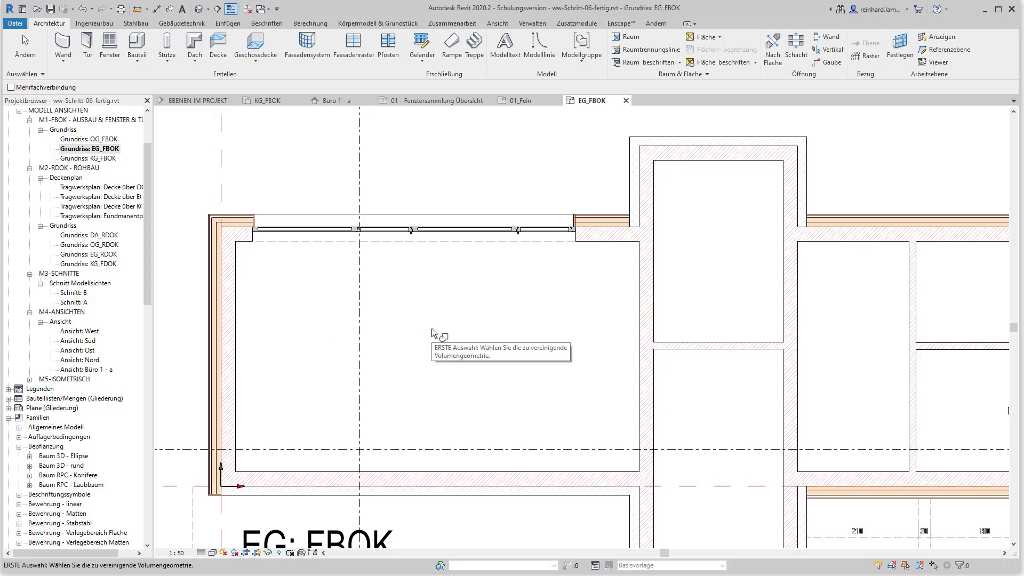
{"action": "key", "text": "Escape"}
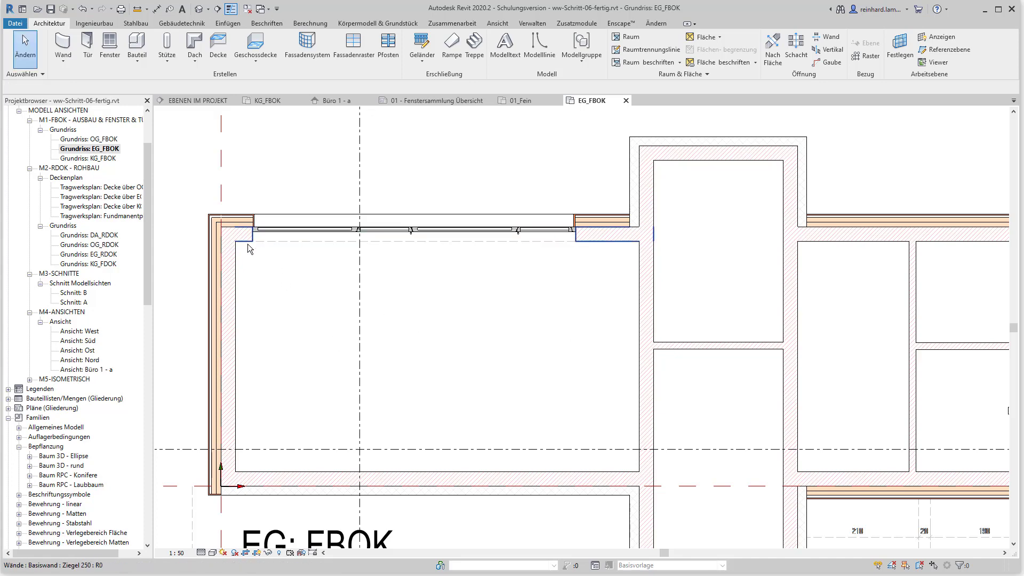
{"action": "scroll", "coordinate": [245, 244], "scroll_direction": "up", "scroll_amount": 2}
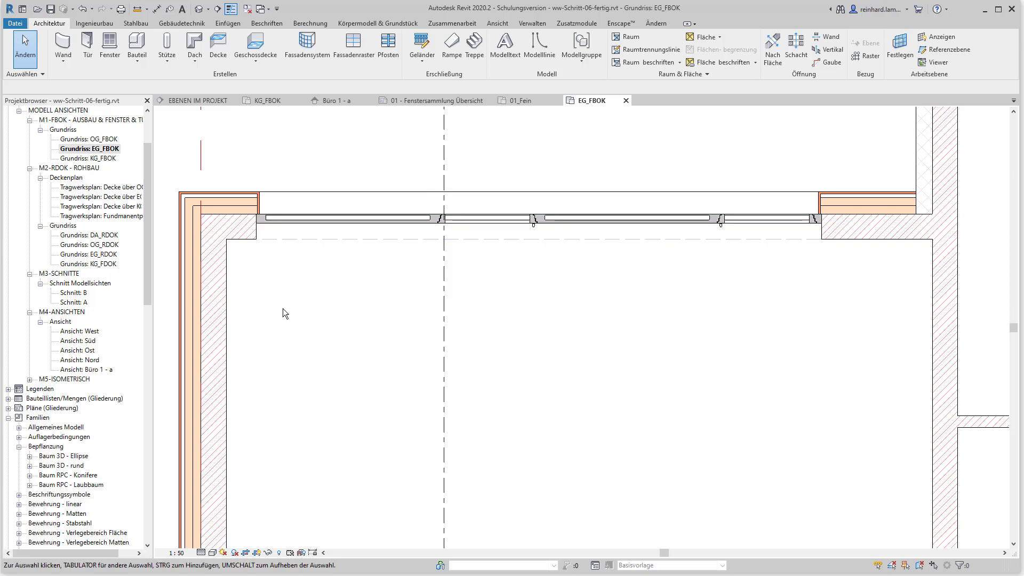
{"action": "scroll", "coordinate": [547, 335], "scroll_direction": "down", "scroll_amount": 2}
{"action": "scroll", "coordinate": [550, 336], "scroll_direction": "down", "scroll_amount": 2}
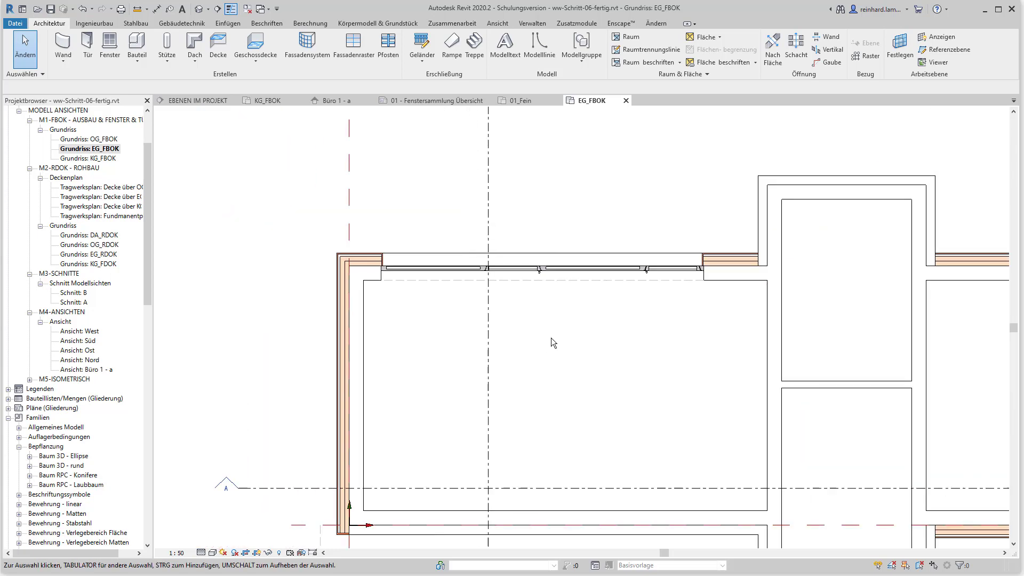
{"action": "mouse_move", "coordinate": [551, 338]}
{"action": "middle_mouse_down"}
{"action": "mouse_move", "coordinate": [565, 347]}
{"action": "mouse_move", "coordinate": [509, 319]}
{"action": "middle_mouse_up"}
{"action": "scroll", "coordinate": [504, 309], "scroll_direction": "down", "scroll_amount": 2}
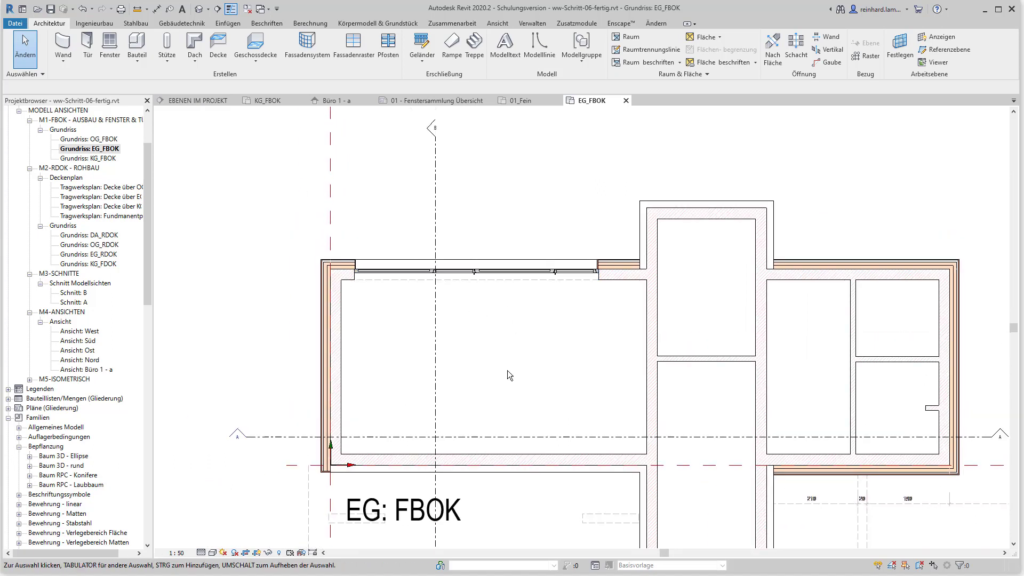
{"action": "middle_click_drag", "start_coordinate": [510, 385], "coordinate": [499, 227]}
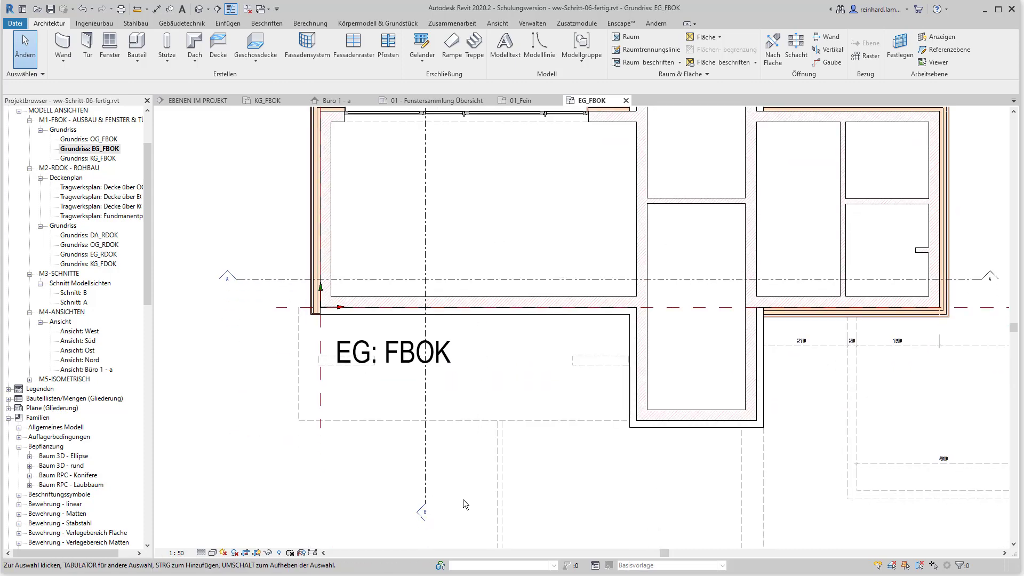
Open section B and zoom to the window's lower edge at the EG floor slab.
{"action": "double_click", "coordinate": [426, 514]}
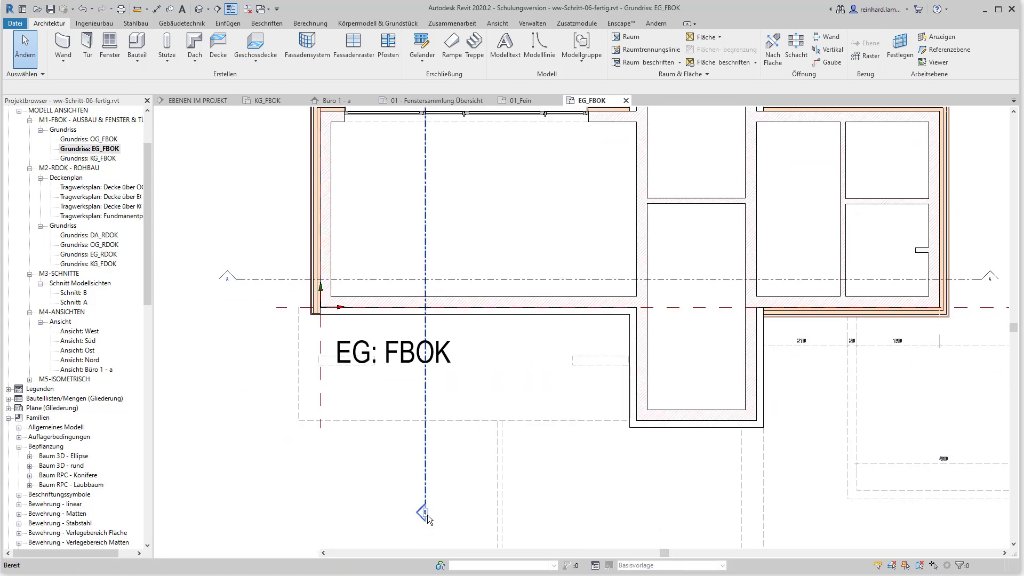
{"action": "scroll", "coordinate": [639, 352], "scroll_direction": "up", "scroll_amount": 2}
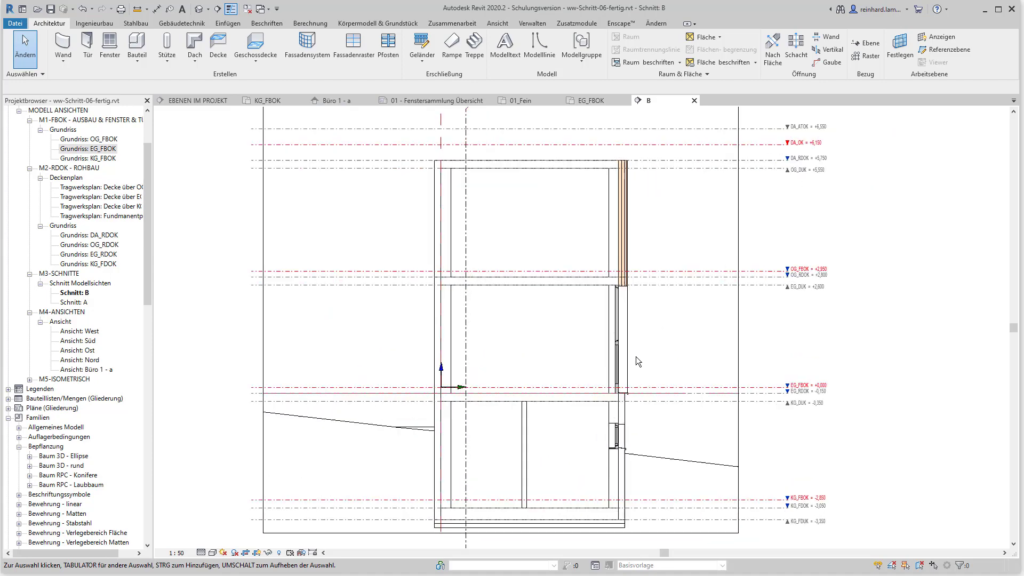
{"action": "scroll", "coordinate": [632, 376], "scroll_direction": "up", "scroll_amount": 2}
{"action": "scroll", "coordinate": [630, 382], "scroll_direction": "up", "scroll_amount": 2}
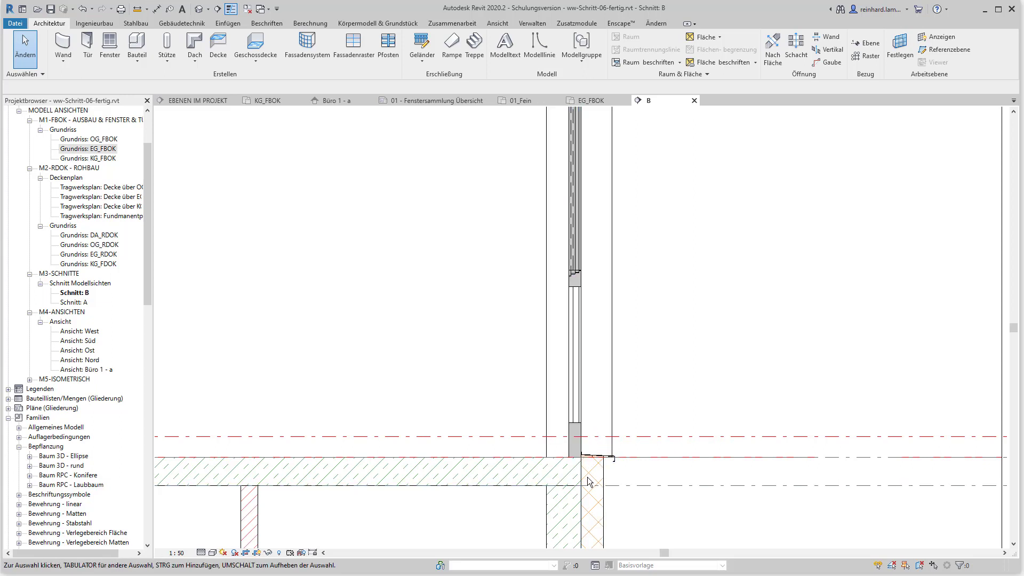
{"action": "scroll", "coordinate": [602, 482], "scroll_direction": "up", "scroll_amount": 1}
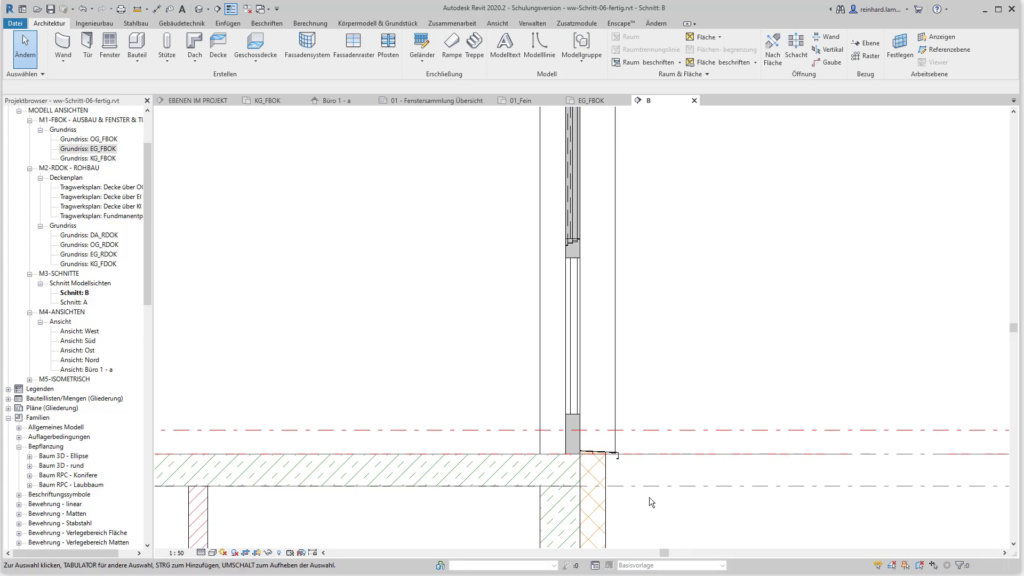
{"action": "middle_click_drag", "start_coordinate": [658, 512], "coordinate": [606, 423]}
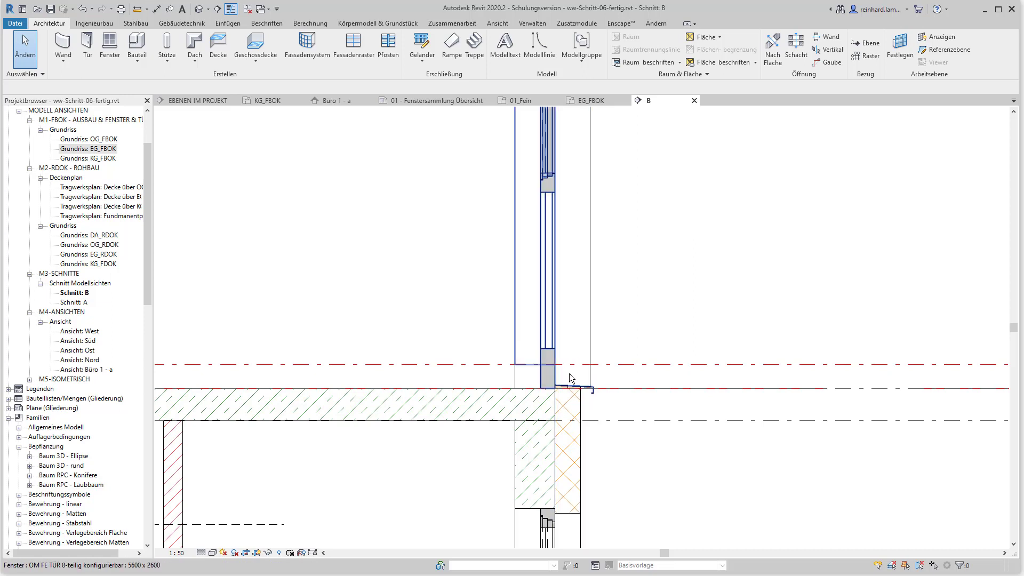
Link the window's Fußbodenaufbau to global parameter H08 - EG Fussboden.
{"action": "left_click", "coordinate": [549, 348]}
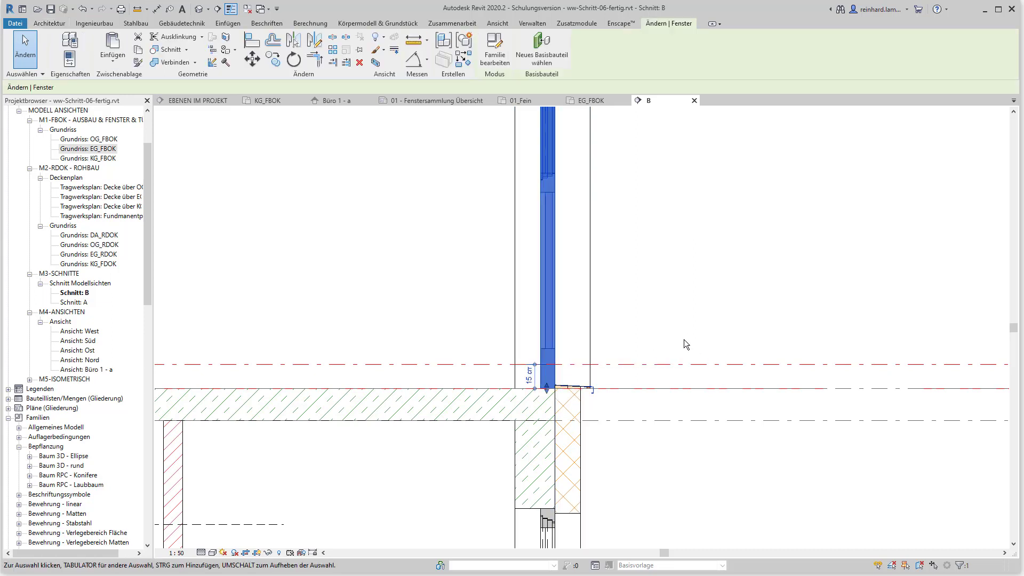
{"action": "key", "text": "ctrl+1"}
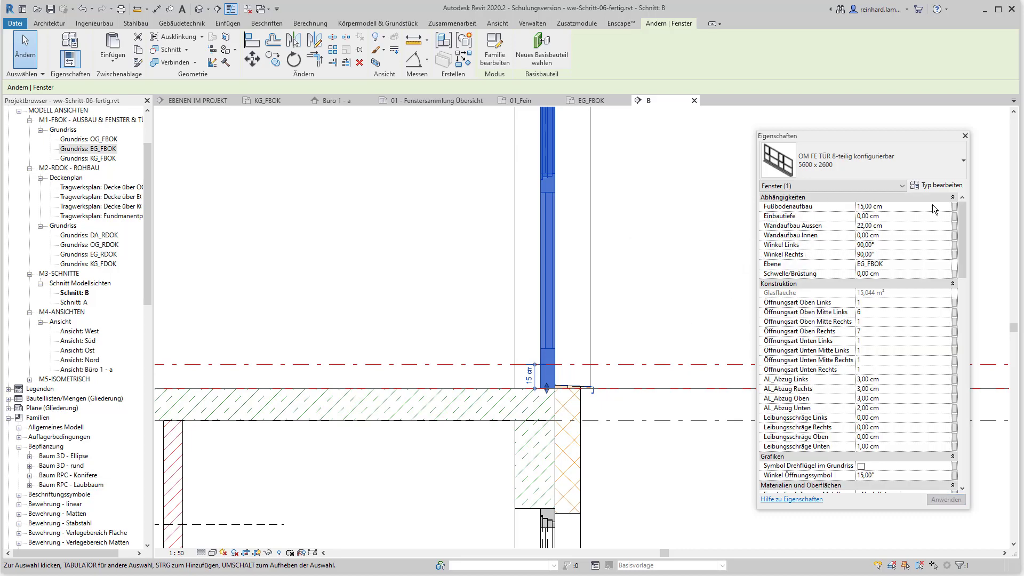
{"action": "left_click", "coordinate": [954, 208]}
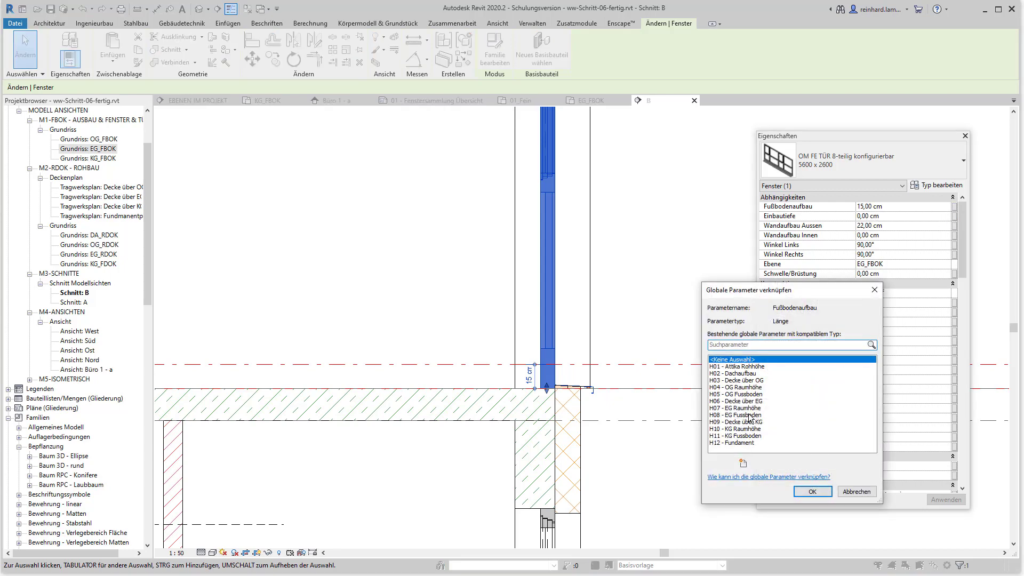
{"action": "left_click", "coordinate": [747, 416]}
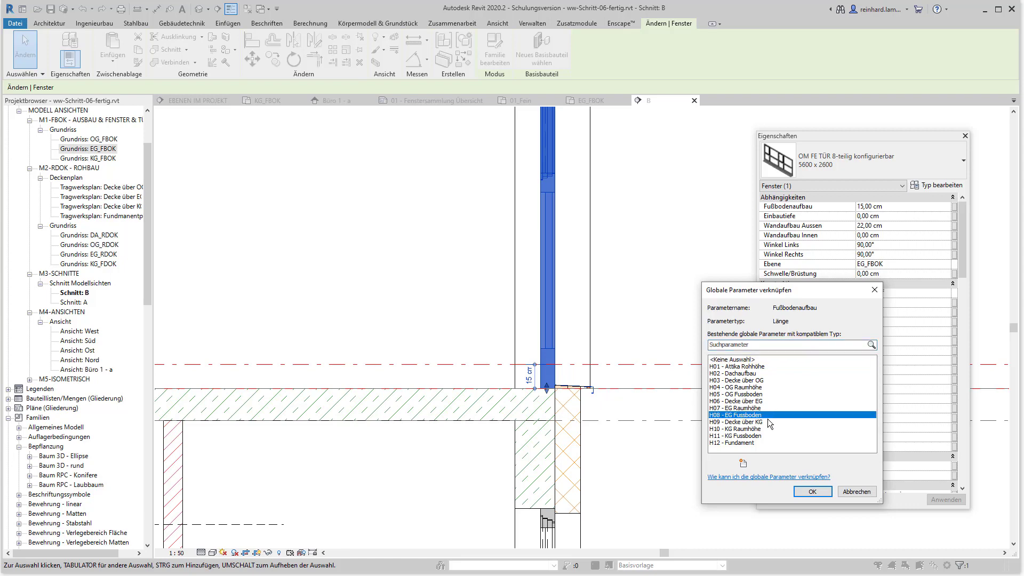
{"action": "left_click", "coordinate": [812, 491]}
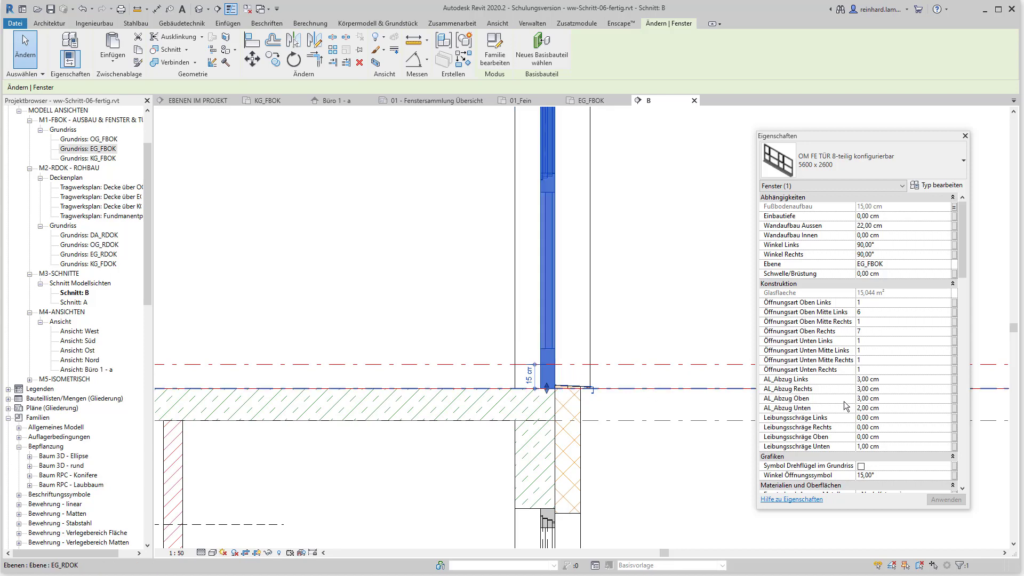
Link AL_Abzug Unten to H08 - EG Fussboden as well, giving 15,00 cm.
{"action": "left_click", "coordinate": [894, 408]}
{"action": "left_click", "coordinate": [953, 410]}
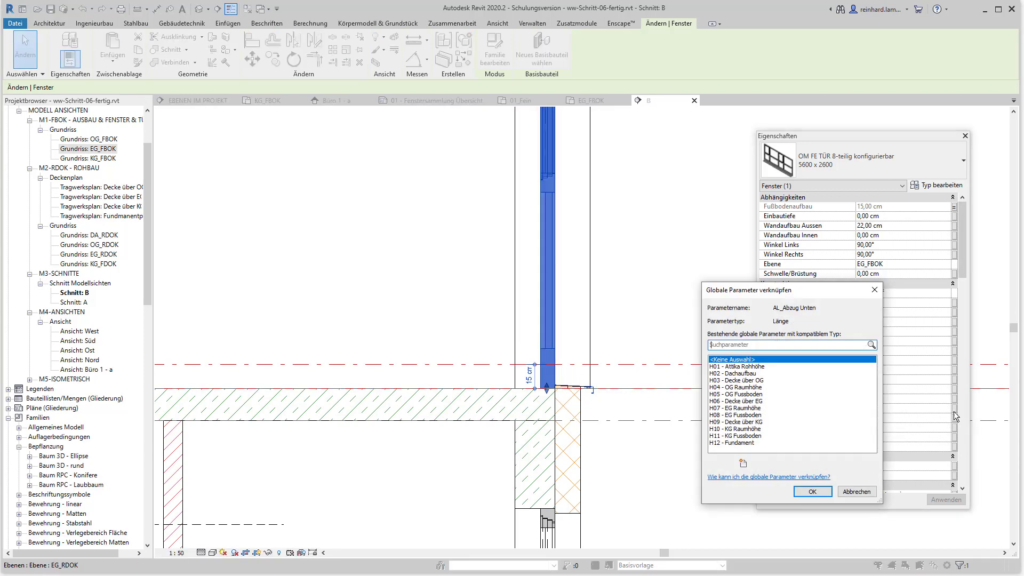
{"action": "left_click", "coordinate": [739, 417]}
{"action": "left_click", "coordinate": [812, 491]}
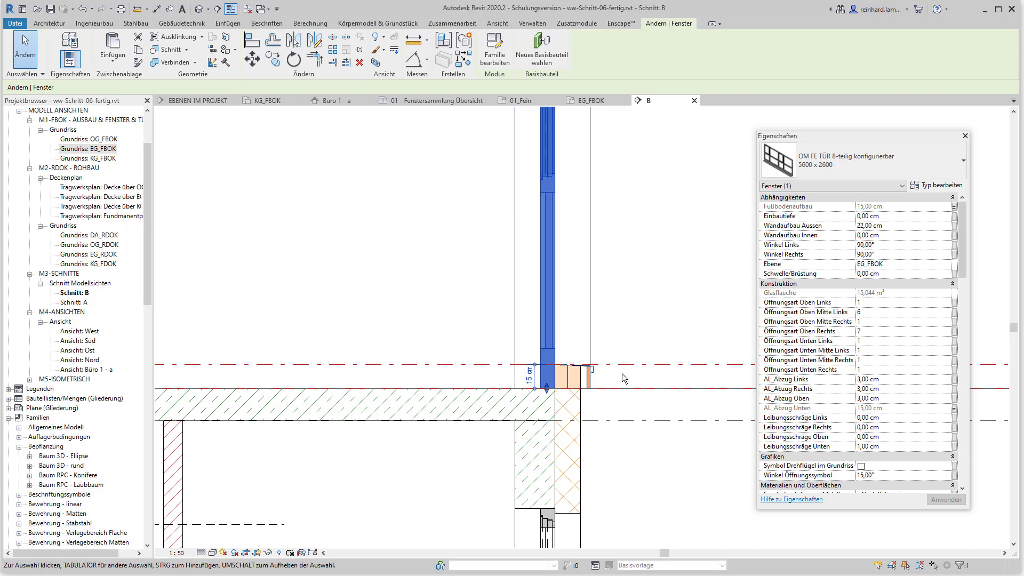
{"action": "scroll", "coordinate": [637, 318], "scroll_direction": "down", "scroll_amount": 2}
{"action": "scroll", "coordinate": [640, 310], "scroll_direction": "down", "scroll_amount": 3}
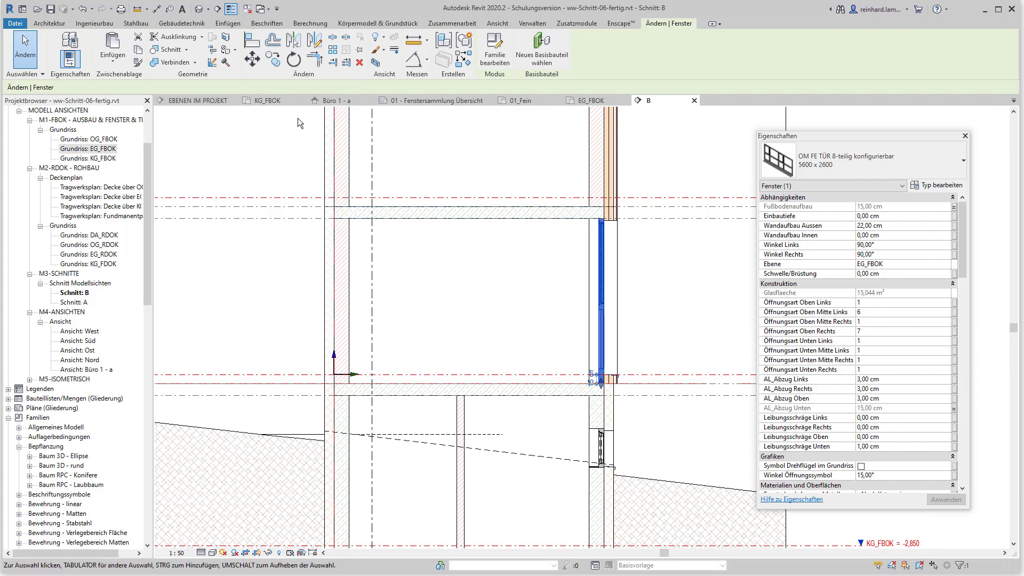
Switch to the EG_FBOK plan, clear the selection and pan the view left.
{"action": "left_click", "coordinate": [592, 101]}
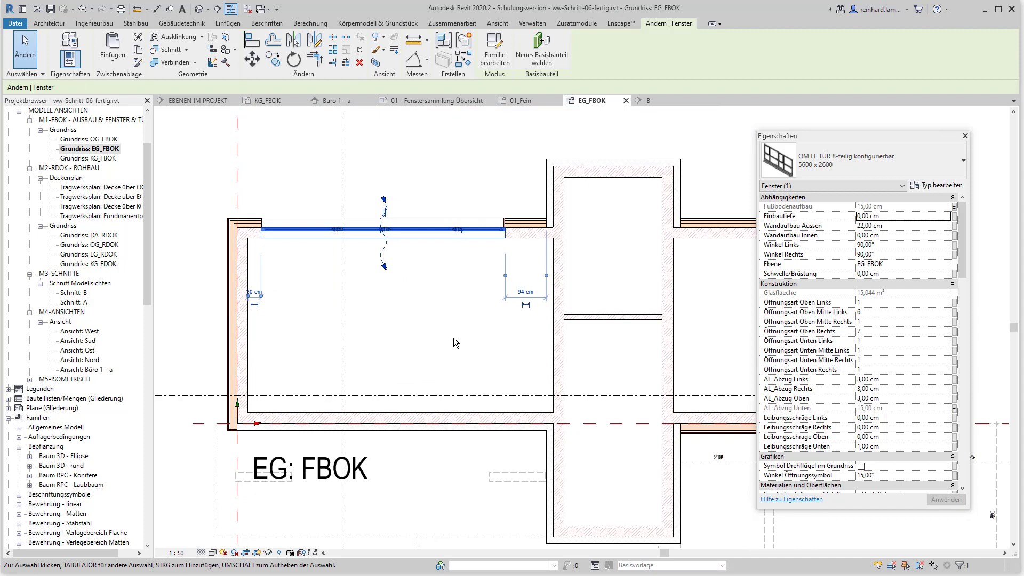
{"action": "left_click", "coordinate": [454, 340]}
{"action": "middle_click_drag", "start_coordinate": [620, 184], "coordinate": [562, 215]}
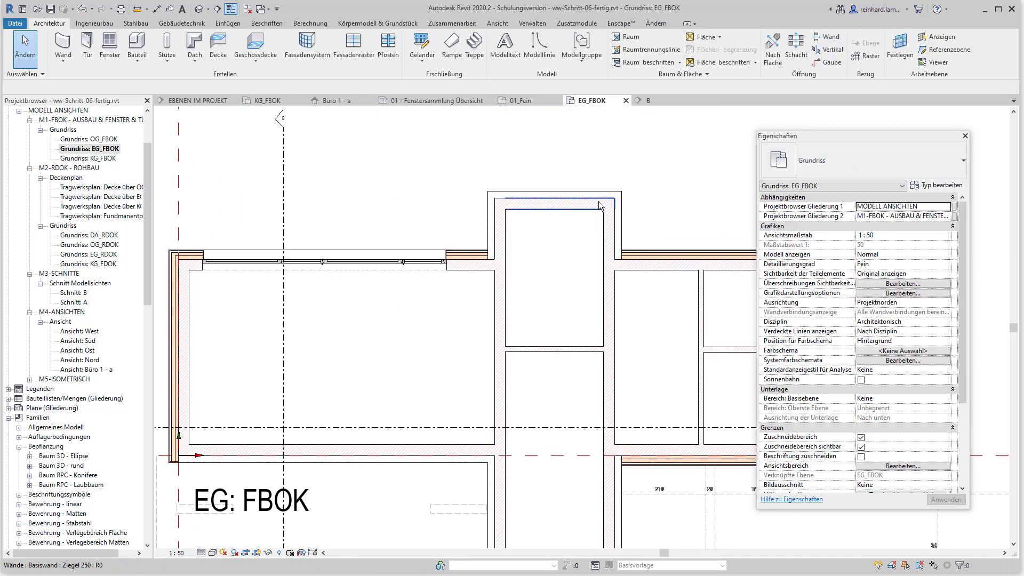
{"action": "mouse_move", "coordinate": [575, 310]}
{"action": "middle_mouse_down"}
{"action": "mouse_move", "coordinate": [525, 320]}
{"action": "mouse_move", "coordinate": [503, 297]}
{"action": "middle_mouse_up"}
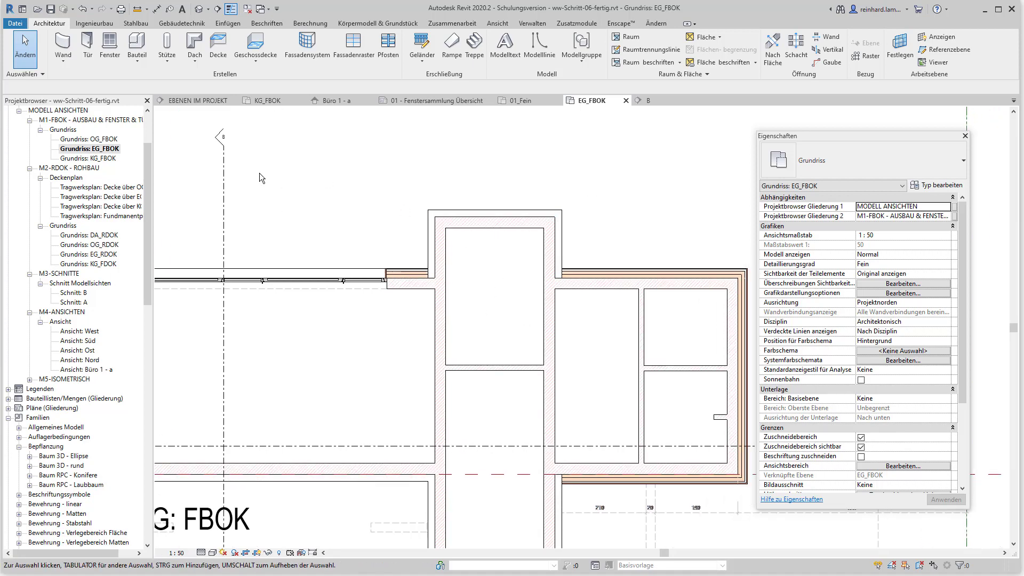
In KG_FBOK, copy both Büro 1 - a corner windows to the clipboard.
{"action": "double_click", "coordinate": [106, 159]}
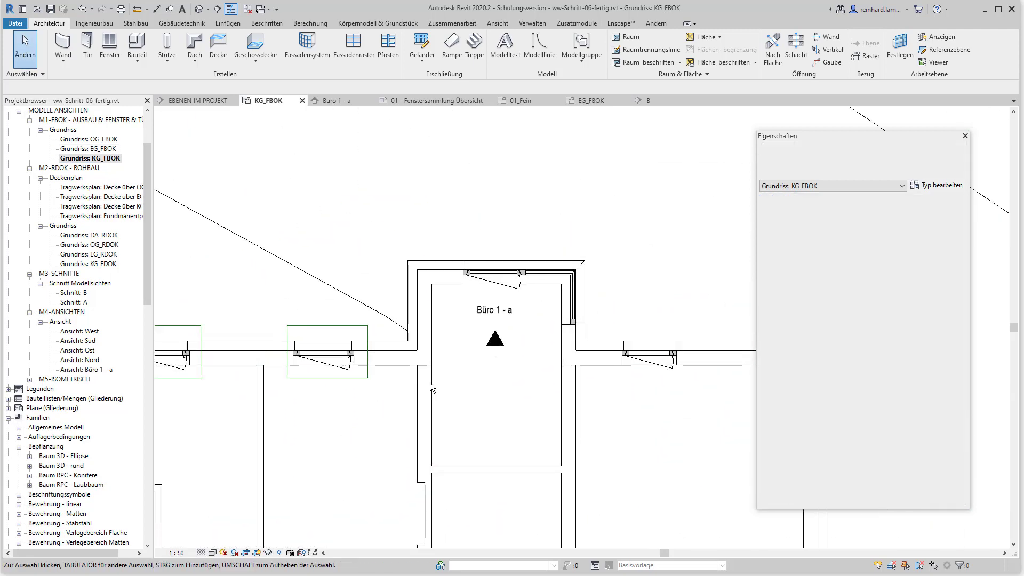
{"action": "left_click", "coordinate": [493, 276]}
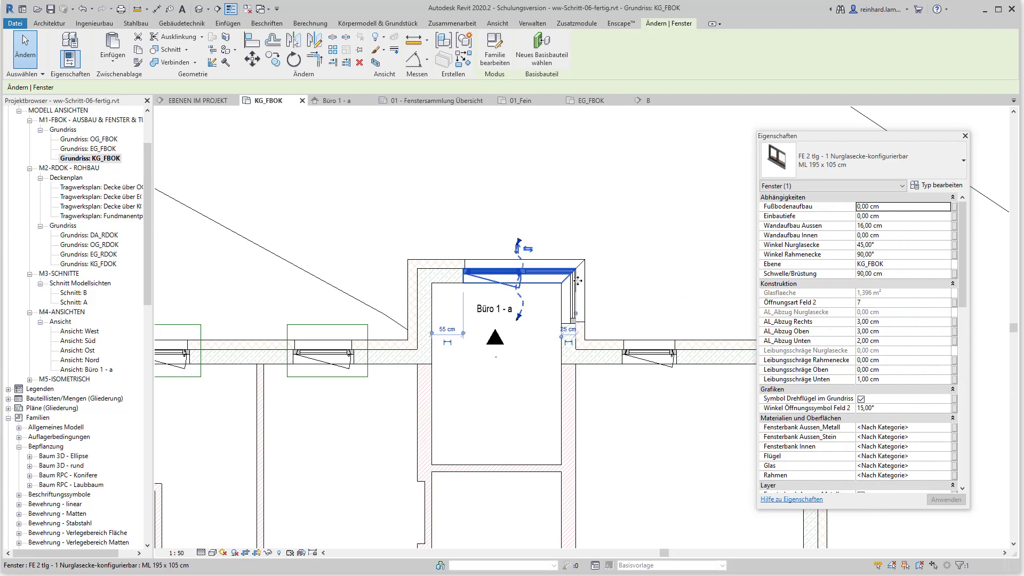
{"action": "left_click", "coordinate": [573, 299], "text": "ctrl"}
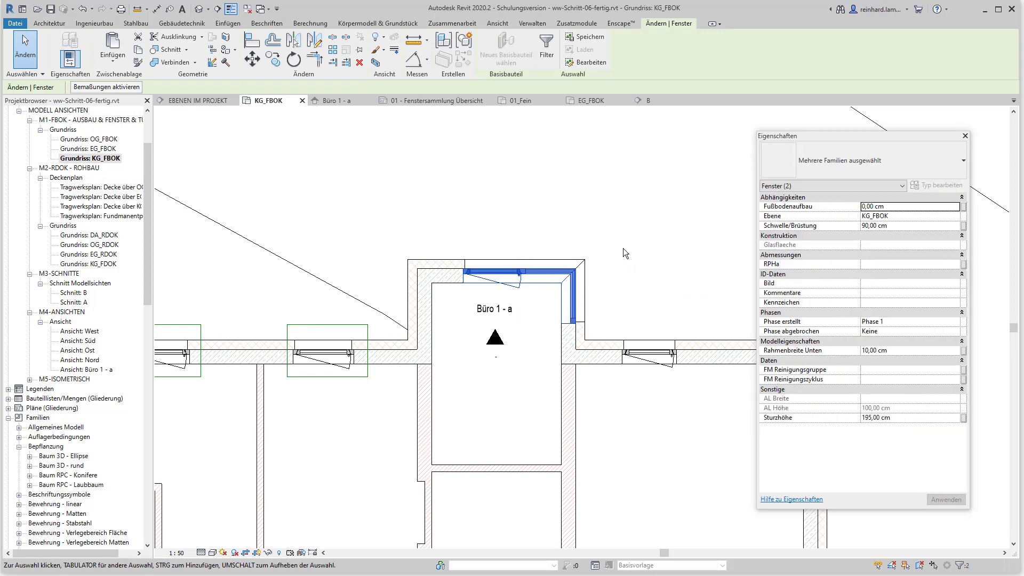
{"action": "left_click", "coordinate": [139, 53]}
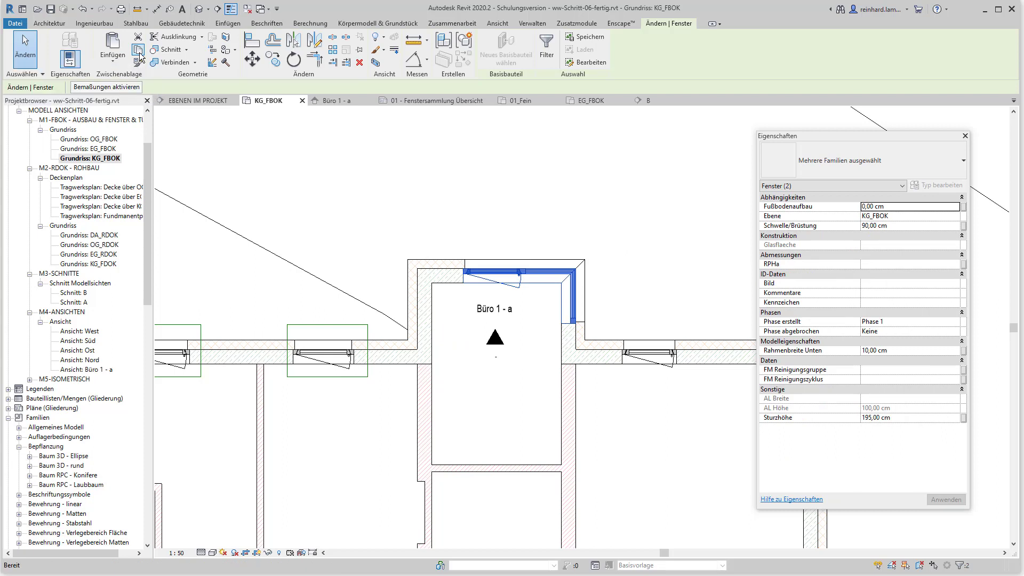
Paste the windows aligned to the EG_FBOK and OG_FBOK levels.
{"action": "left_click", "coordinate": [111, 63]}
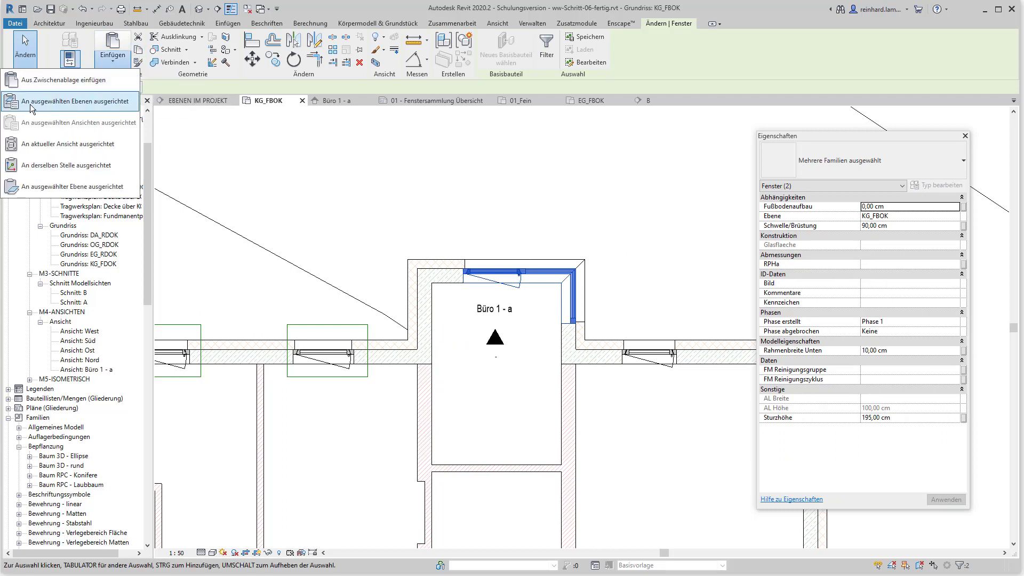
{"action": "left_click", "coordinate": [102, 105]}
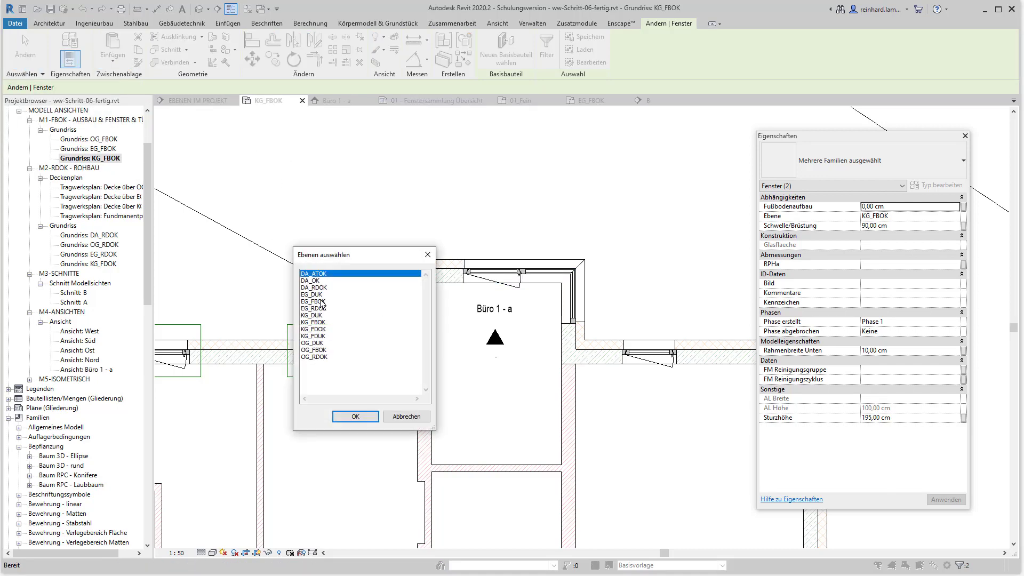
{"action": "left_click", "coordinate": [336, 302]}
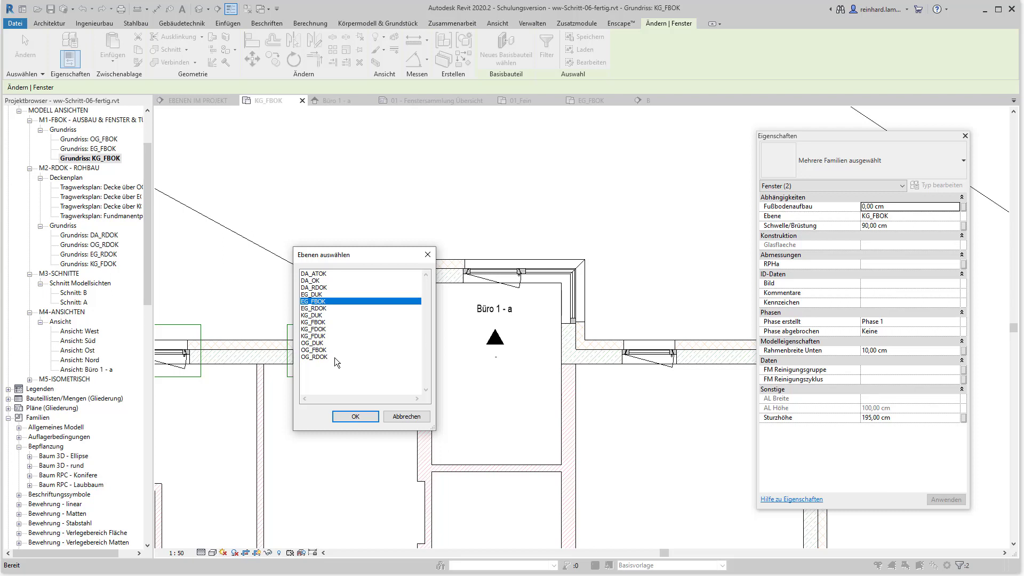
{"action": "left_click", "coordinate": [319, 350], "text": "ctrl"}
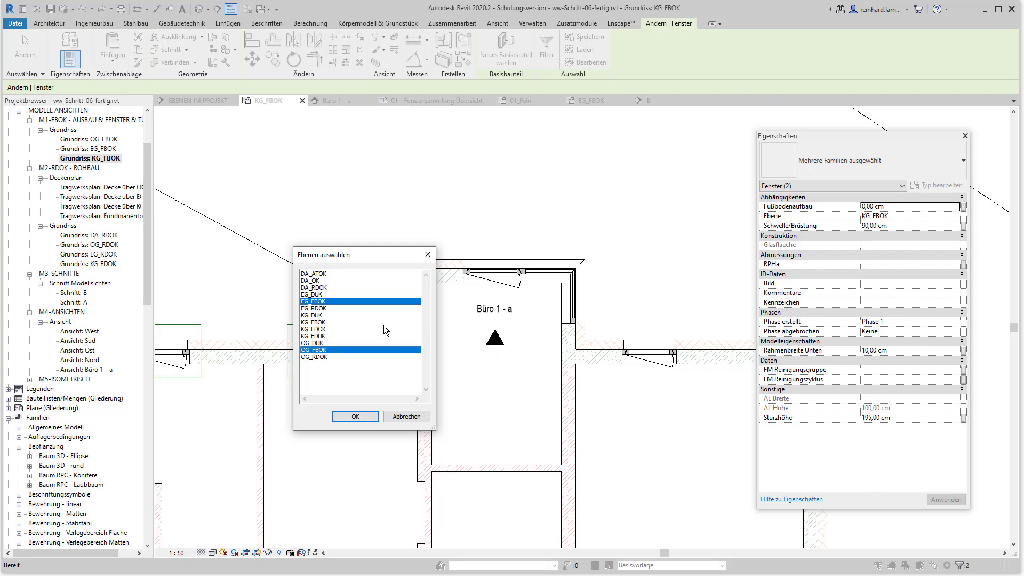
{"action": "left_click", "coordinate": [361, 417]}
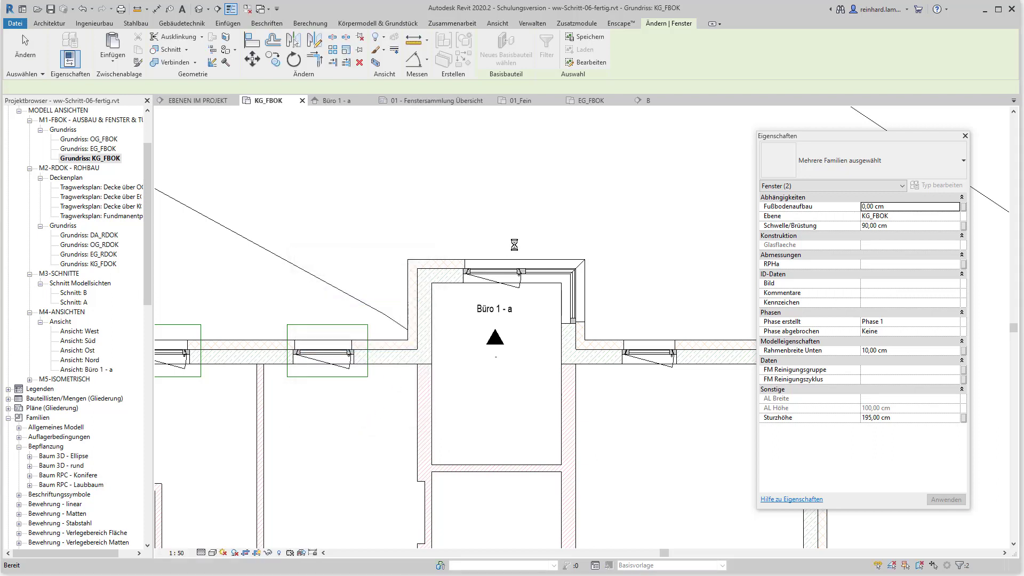
In EG_FBOK, join the top wall with the right wall.
{"action": "left_click", "coordinate": [596, 101]}
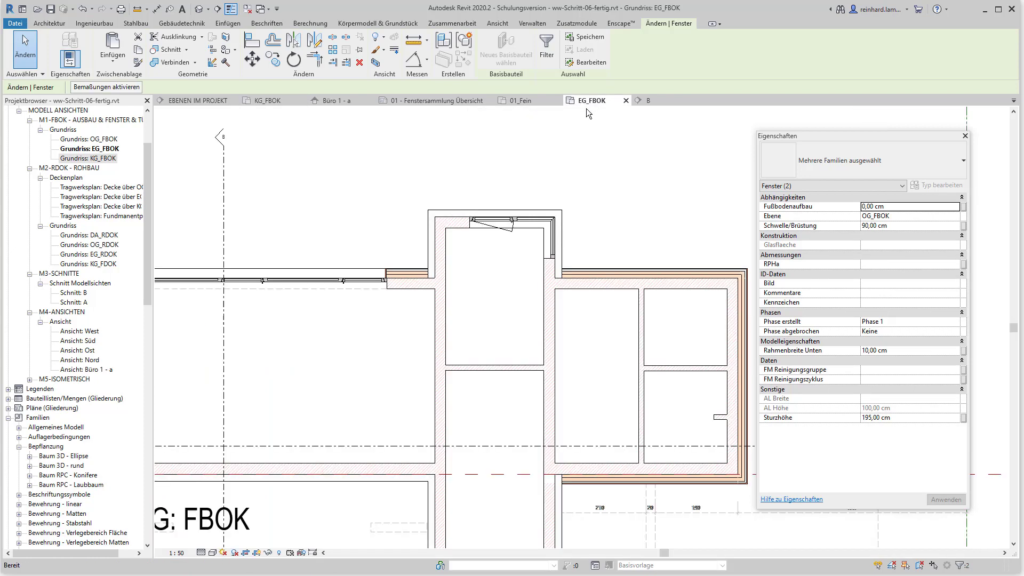
{"action": "scroll", "coordinate": [481, 200], "scroll_direction": "up", "scroll_amount": 2}
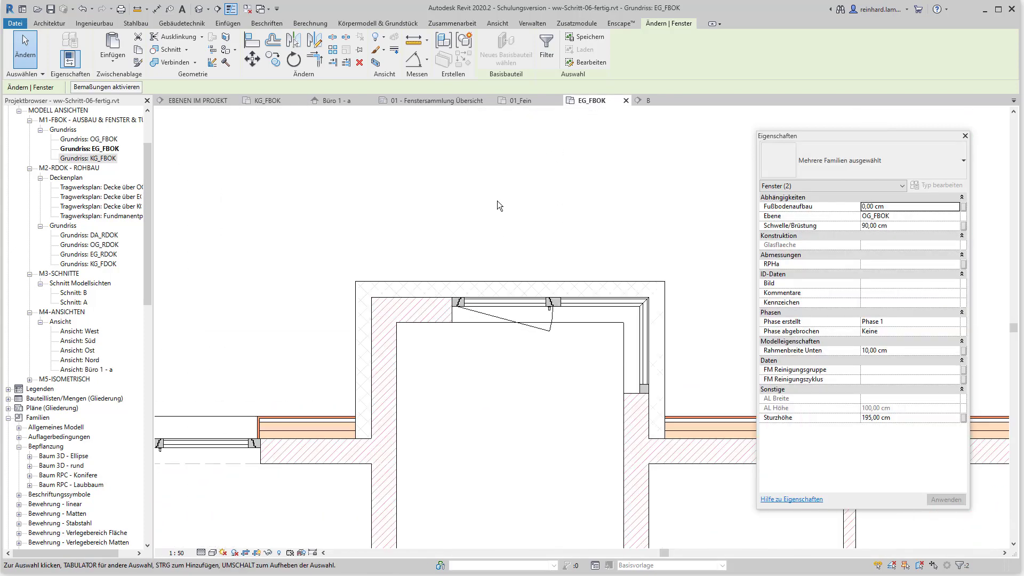
{"action": "key", "text": "j"}
{"action": "key", "text": "g"}
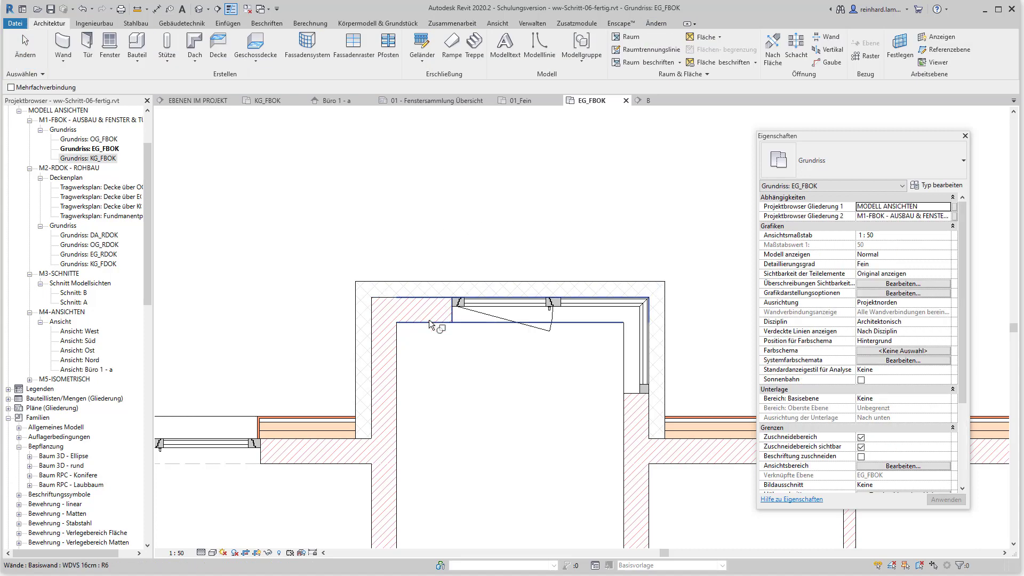
{"action": "left_click", "coordinate": [427, 312]}
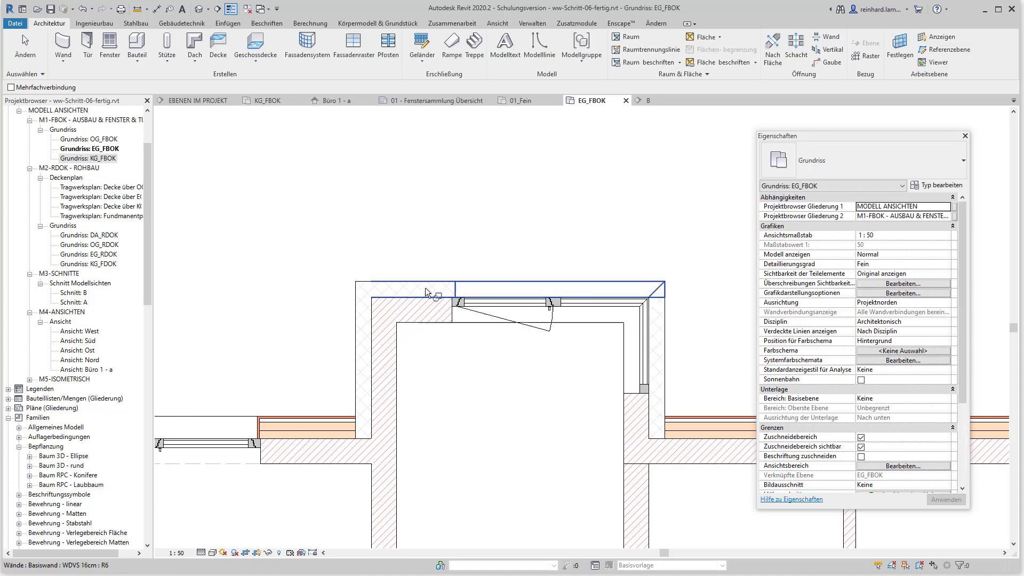
{"action": "left_click", "coordinate": [634, 426]}
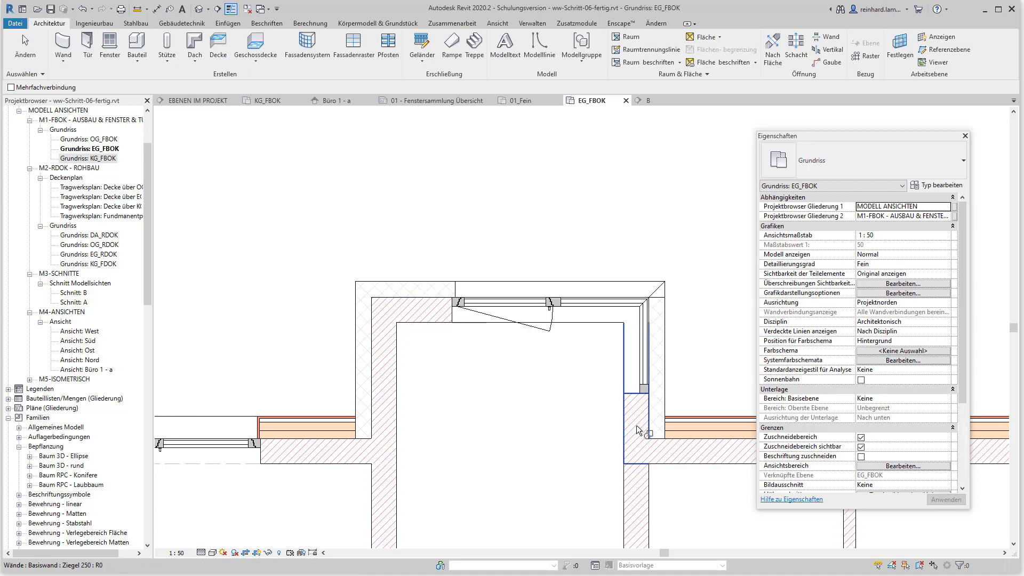
{"action": "key", "text": "Escape"}
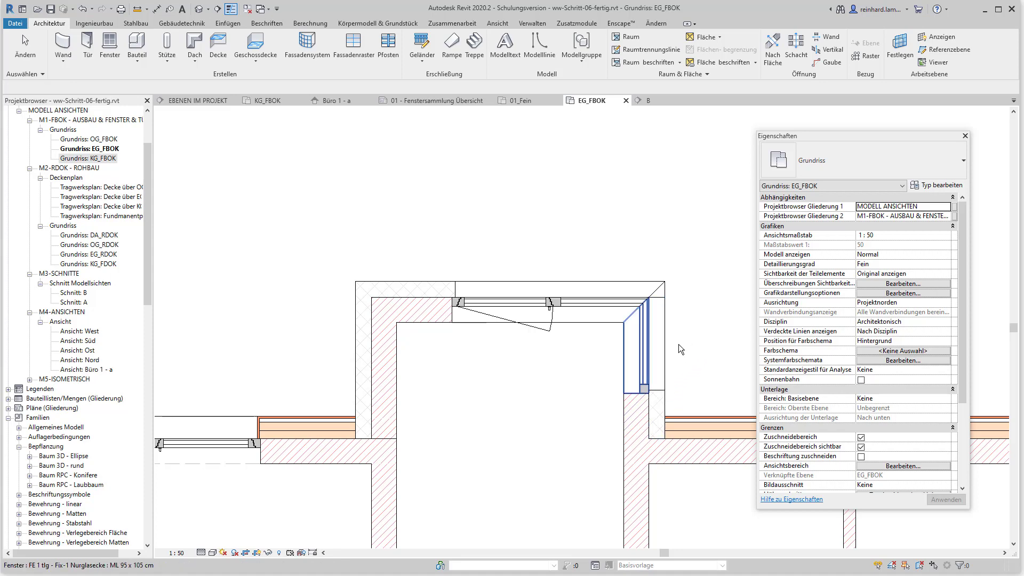
Select both corner windows and begin editing their sill height.
{"action": "left_click", "coordinate": [642, 347]}
{"action": "left_click", "coordinate": [643, 348], "text": "ctrl"}
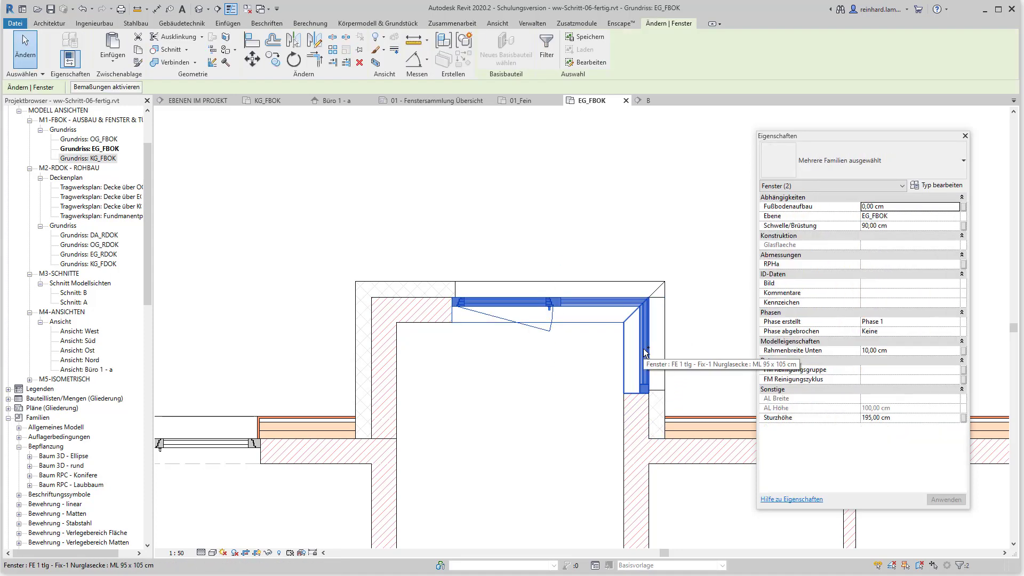
{"action": "left_click", "coordinate": [901, 226]}
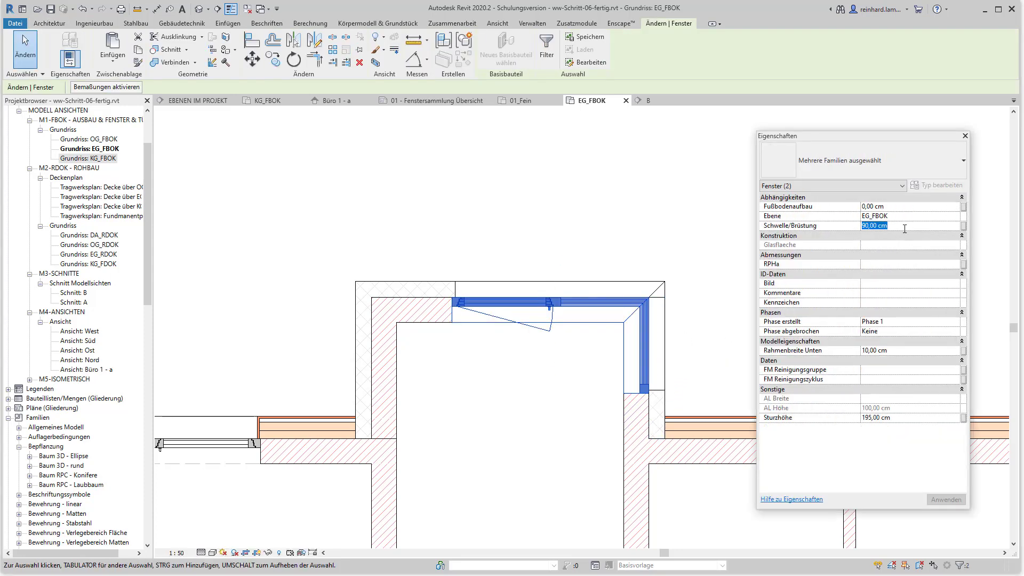
{"action": "left_click", "coordinate": [904, 228]}
{"action": "left_click", "coordinate": [529, 372]}
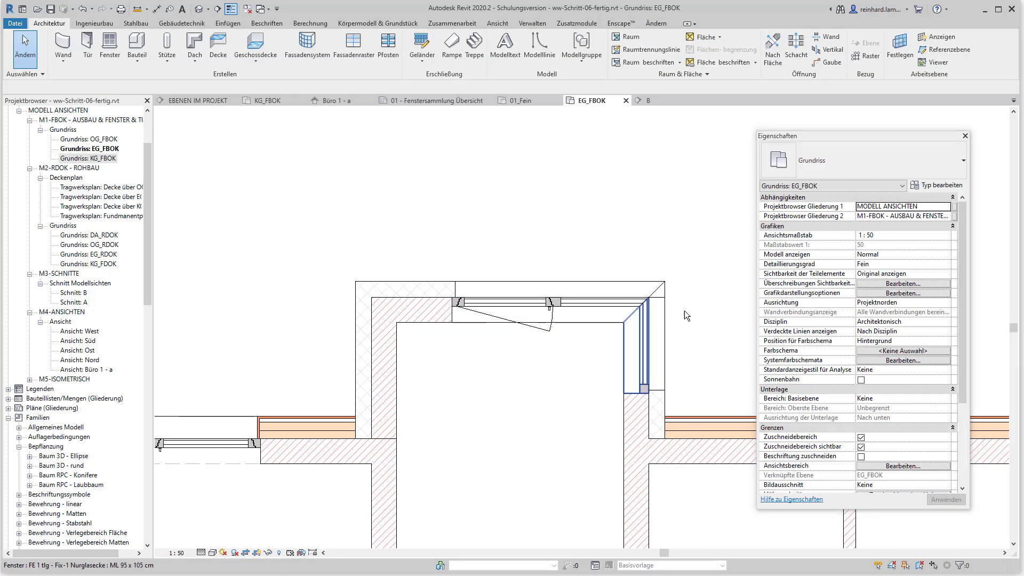
{"action": "scroll", "coordinate": [698, 299], "scroll_direction": "up", "scroll_amount": 1}
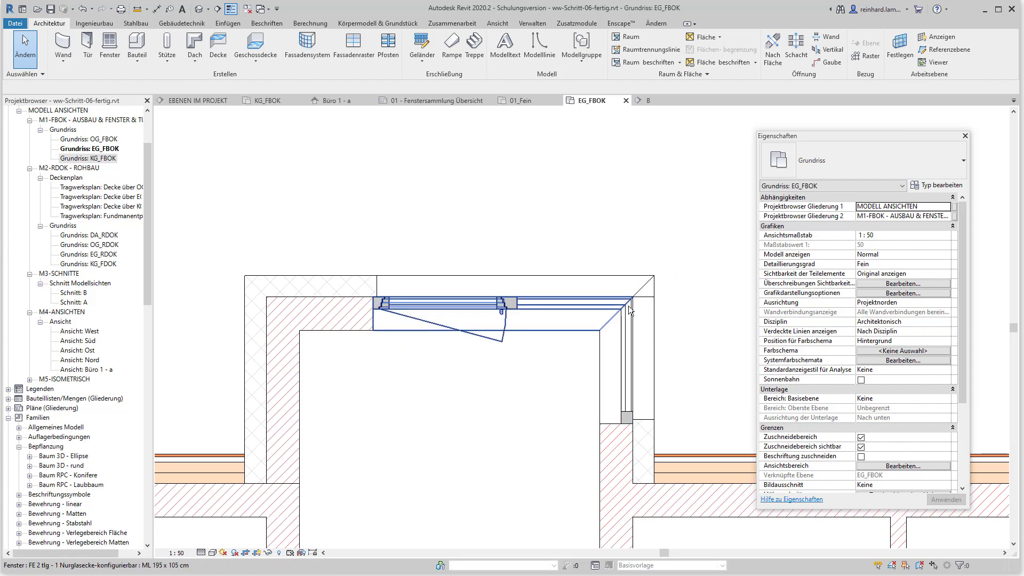
Set both corner windows' sill height to 85 cm, then correct it to 90 cm.
{"action": "left_click", "coordinate": [572, 312]}
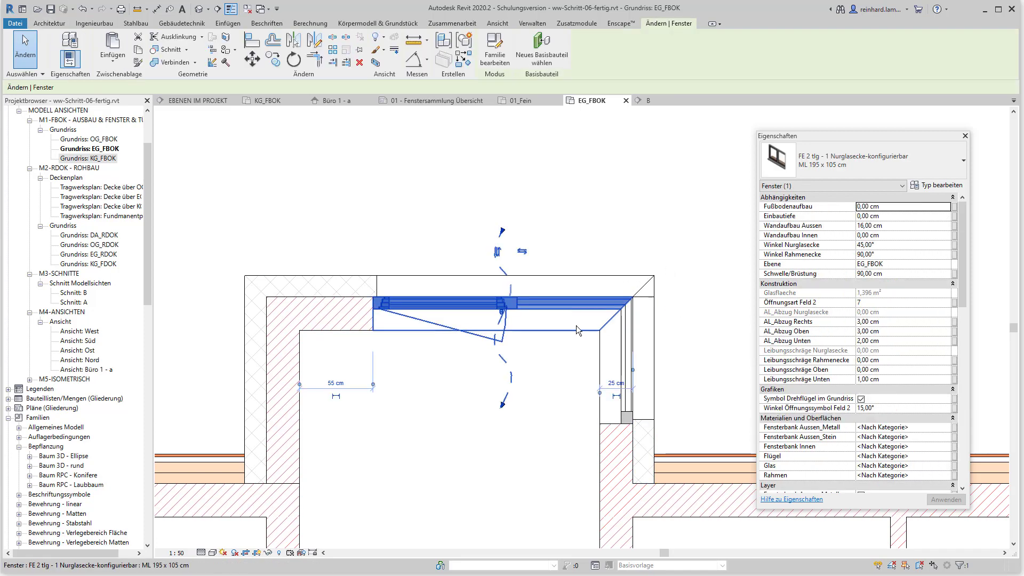
{"action": "left_click", "coordinate": [626, 348], "text": "ctrl"}
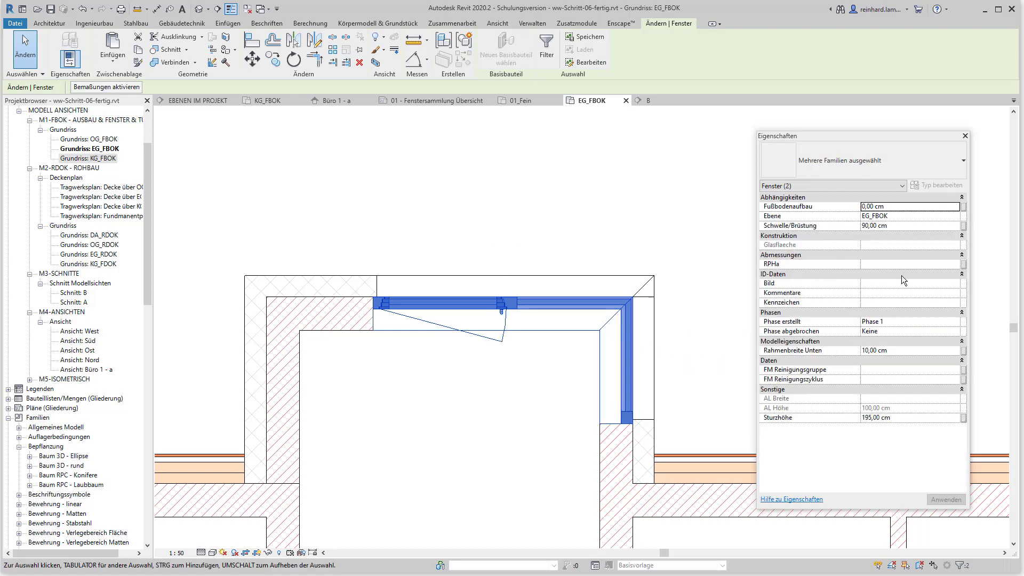
{"action": "left_click", "coordinate": [918, 227]}
{"action": "type", "text": "85"}
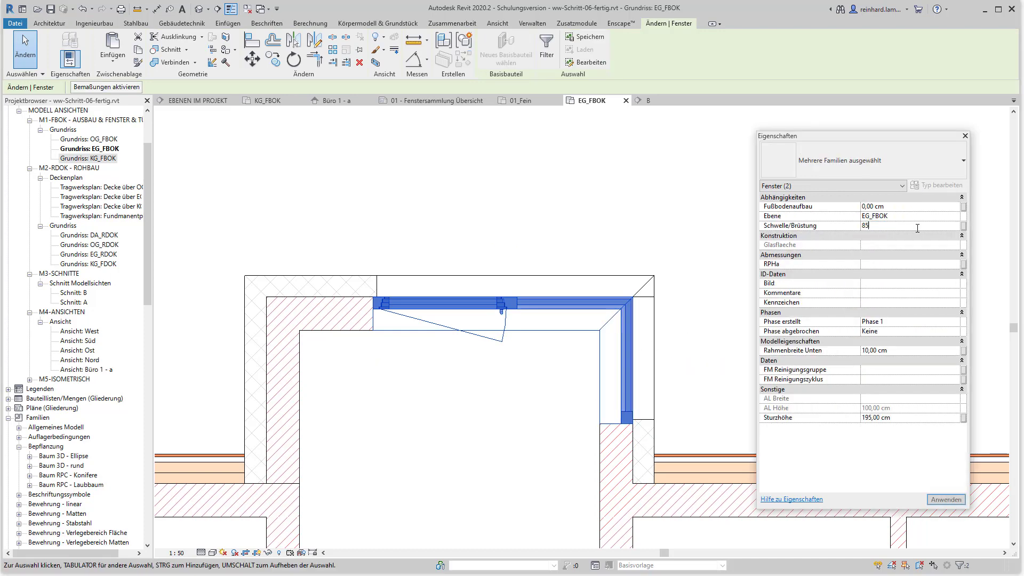
{"action": "key", "text": "Return"}
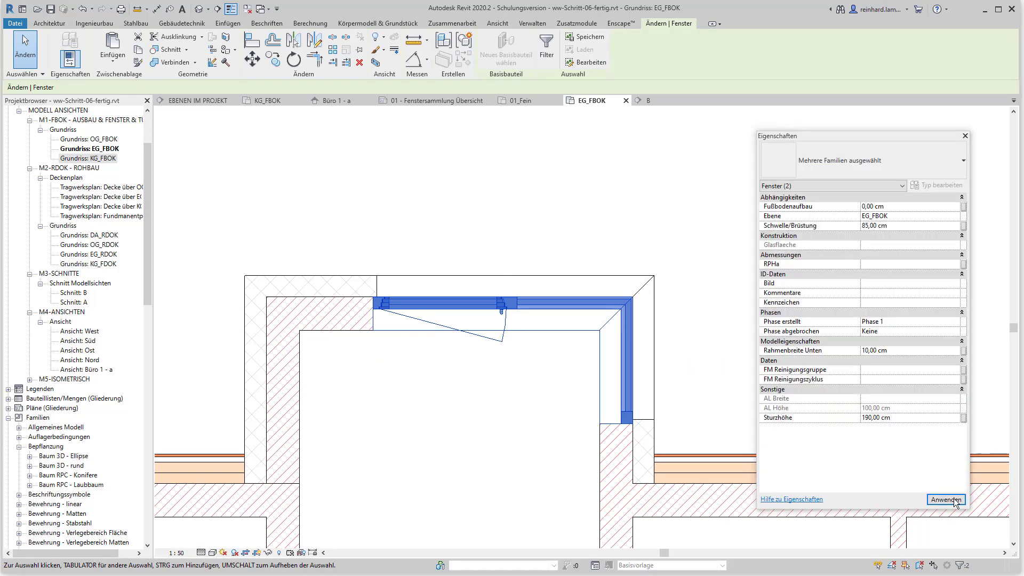
{"action": "left_click", "coordinate": [946, 500]}
{"action": "left_click", "coordinate": [904, 226]}
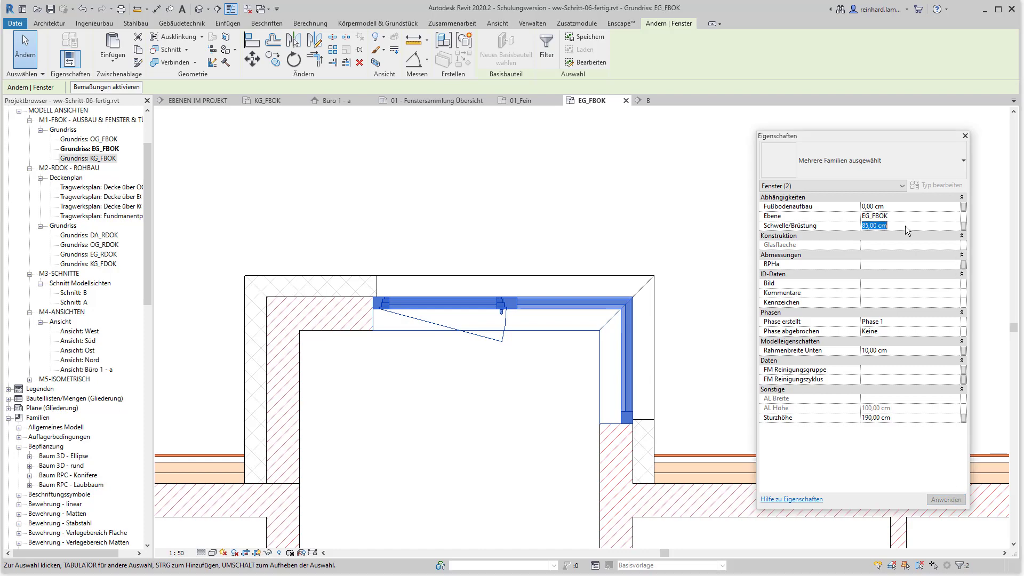
{"action": "type", "text": "90"}
{"action": "key", "text": "Return"}
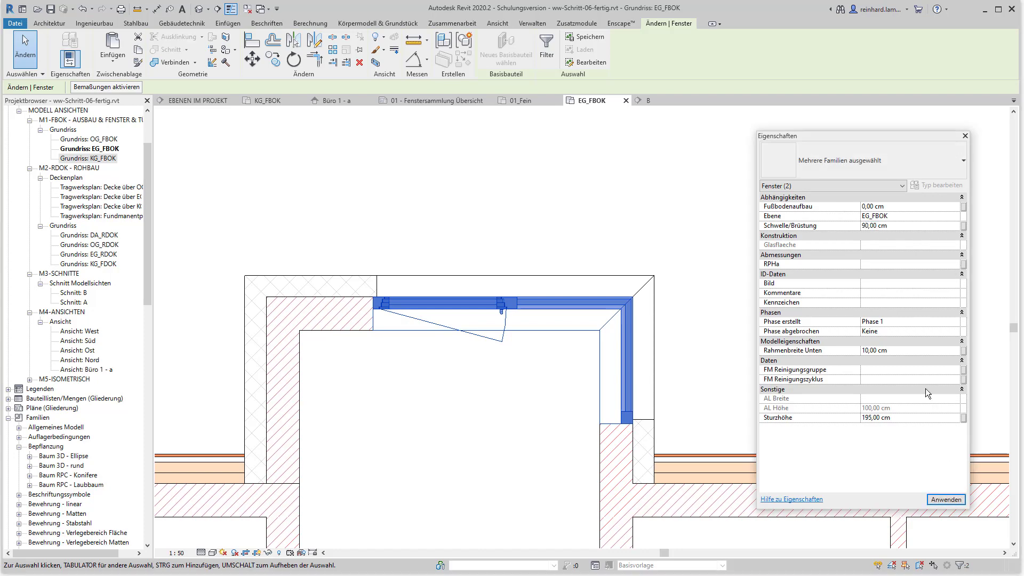
Change the wide top-wall window's mark from 2K6 to 2E.
{"action": "left_click", "coordinate": [665, 288]}
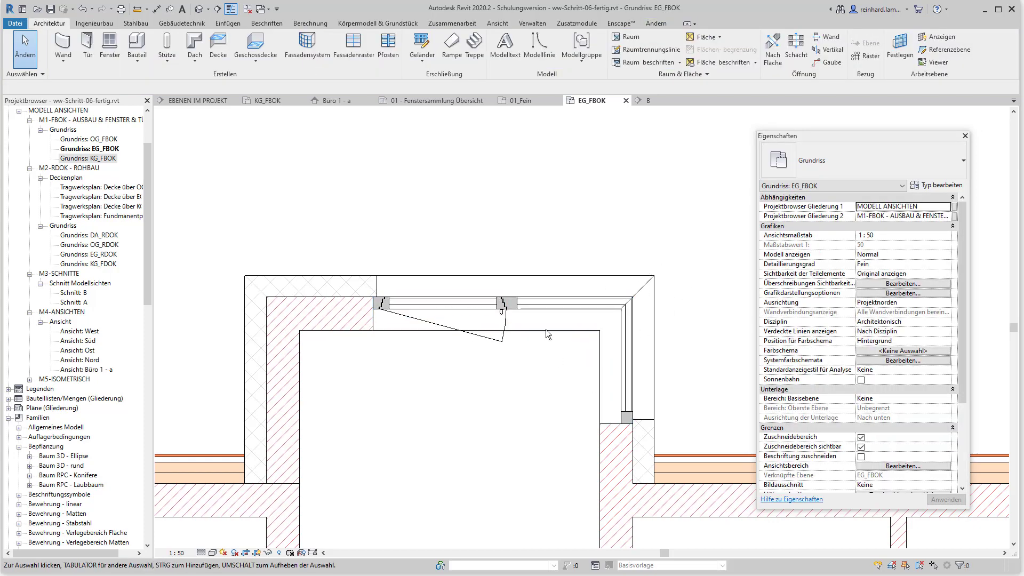
{"action": "left_click", "coordinate": [515, 309]}
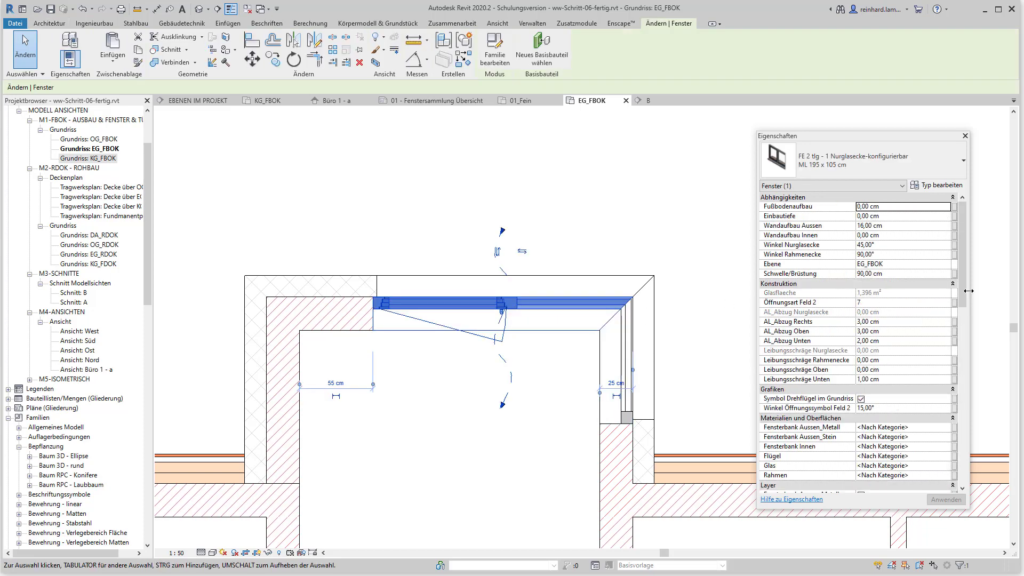
{"action": "left_click_drag", "start_coordinate": [967, 287], "coordinate": [968, 345]}
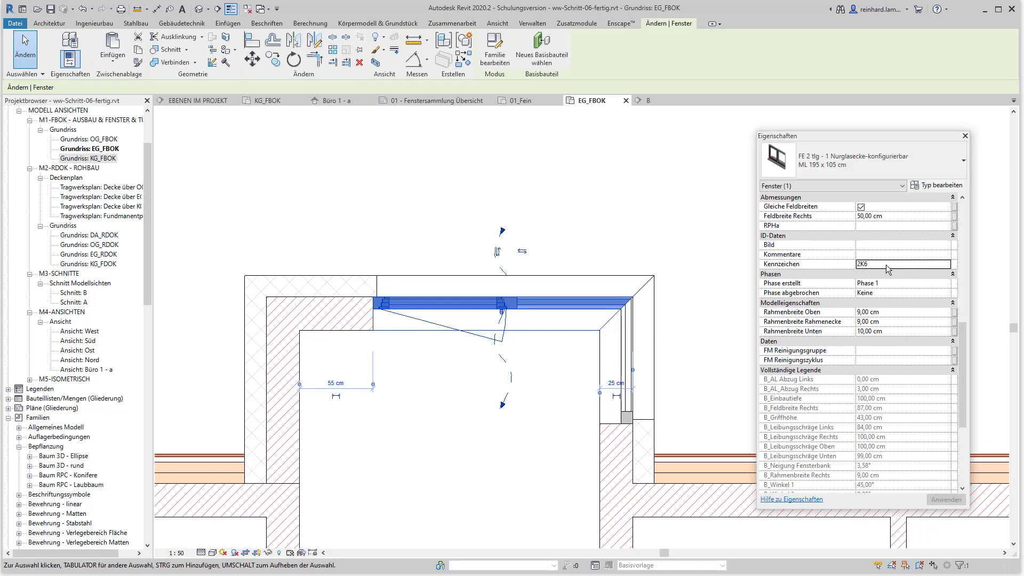
{"action": "left_click", "coordinate": [888, 265]}
{"action": "type", "text": "2"}
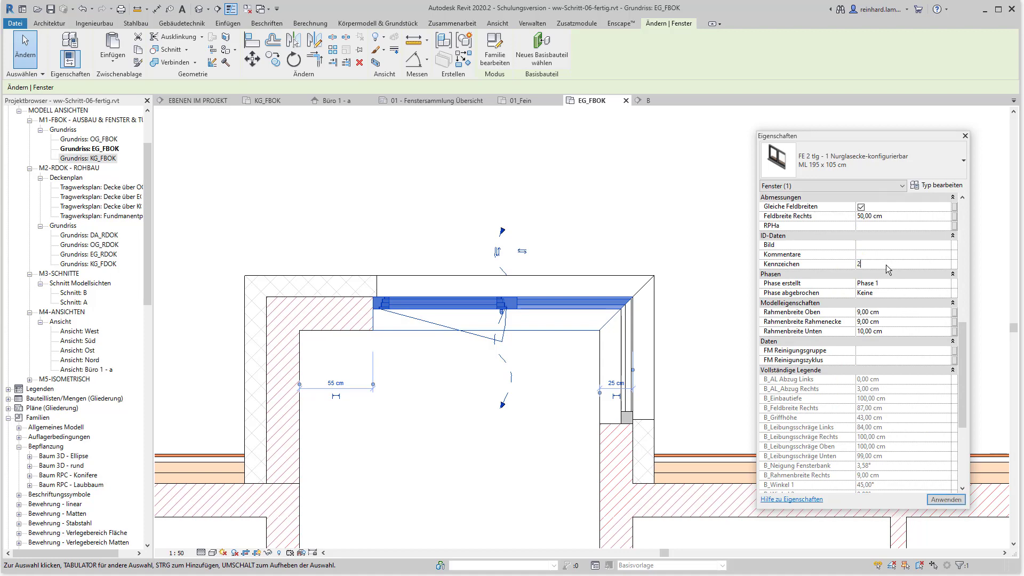
{"action": "type", "text": "E1e"}
{"action": "left_click", "coordinate": [946, 500]}
{"action": "key", "text": "Escape"}
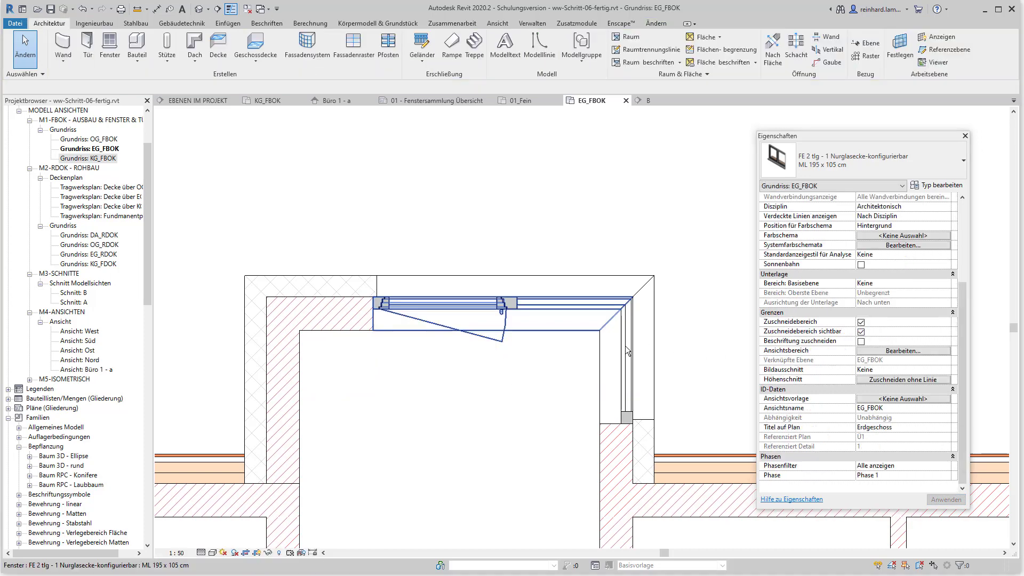
Change the fixed-glass window's mark from 2K5 to 1E1, then pan below the room.
{"action": "left_click", "coordinate": [627, 347]}
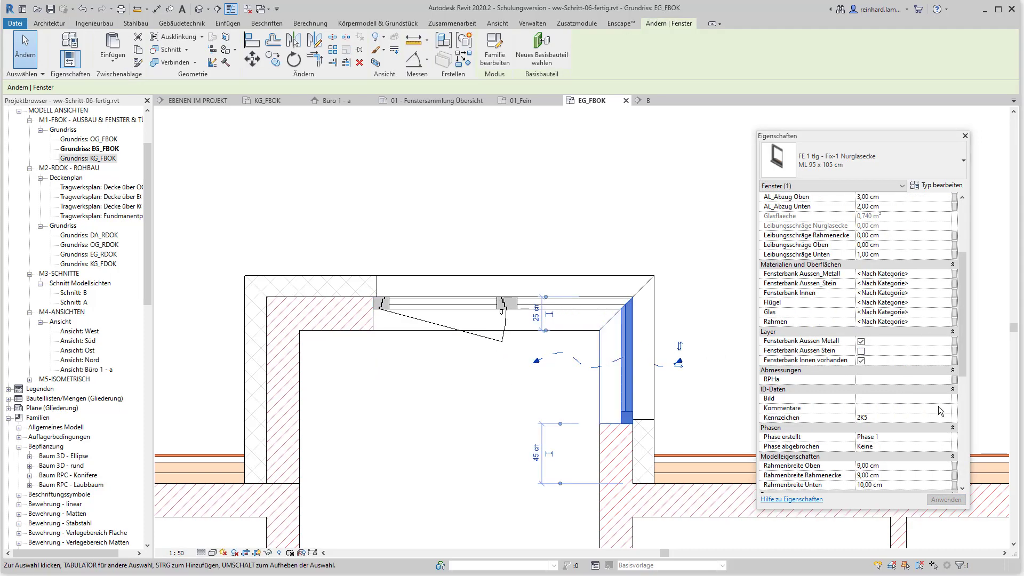
{"action": "left_click", "coordinate": [884, 419]}
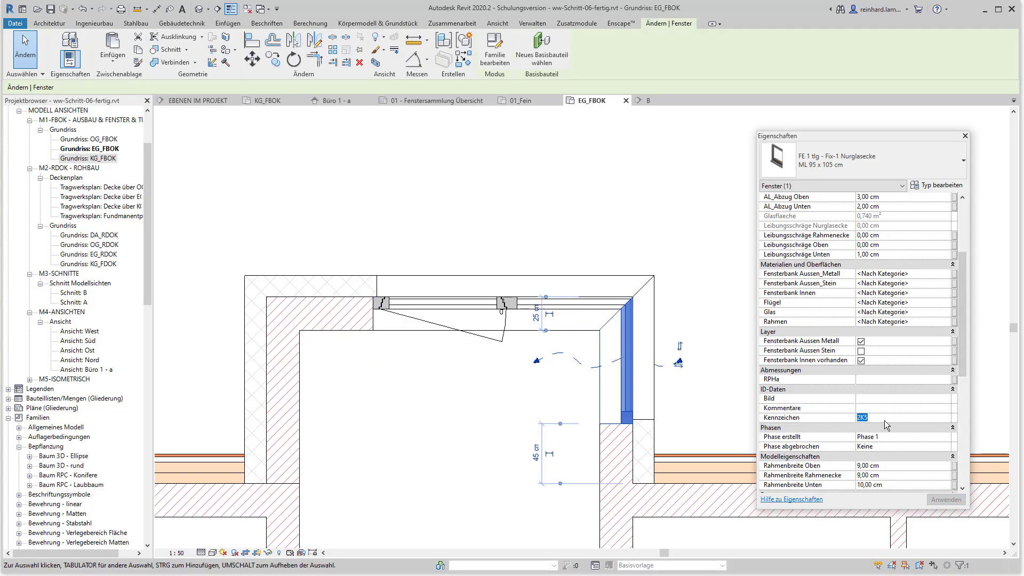
{"action": "type", "text": "1E1e"}
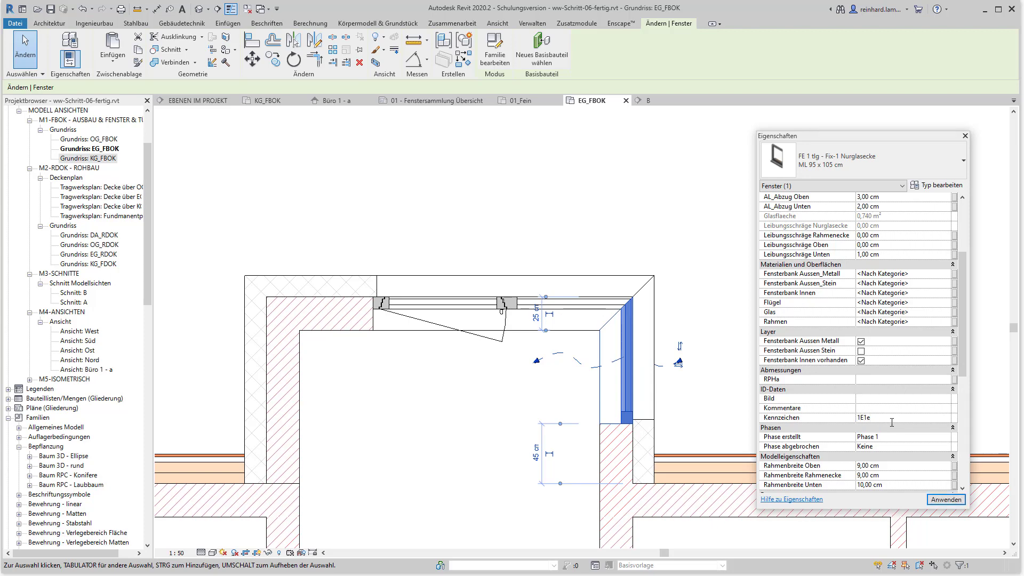
{"action": "left_click", "coordinate": [698, 344]}
{"action": "scroll", "coordinate": [587, 320], "scroll_direction": "down", "scroll_amount": 2}
{"action": "middle_click_drag", "start_coordinate": [525, 276], "coordinate": [393, 300]}
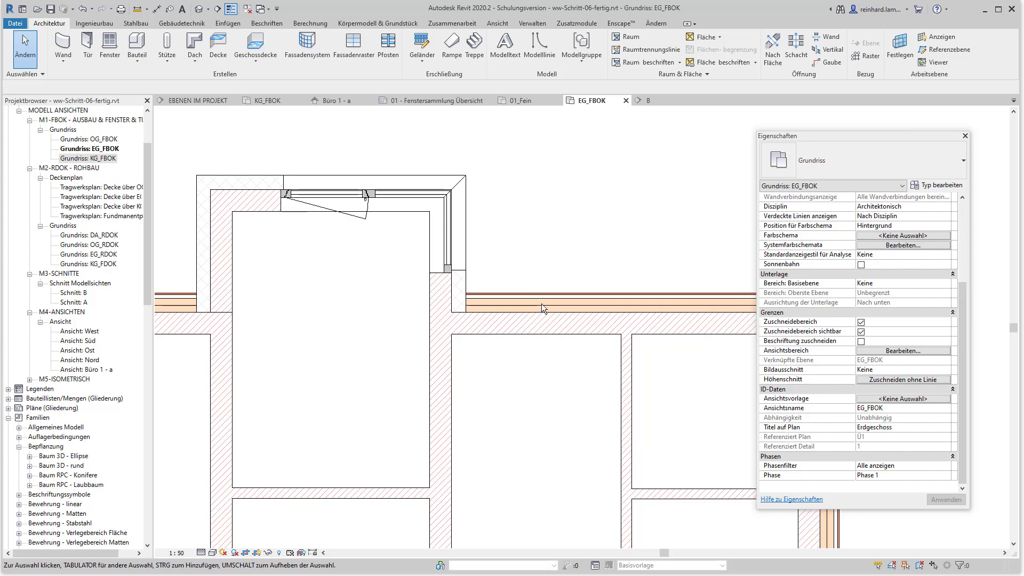
Consult the f04.JPG reference photo and start placing a new window.
{"action": "key", "text": "alt+Tab"}
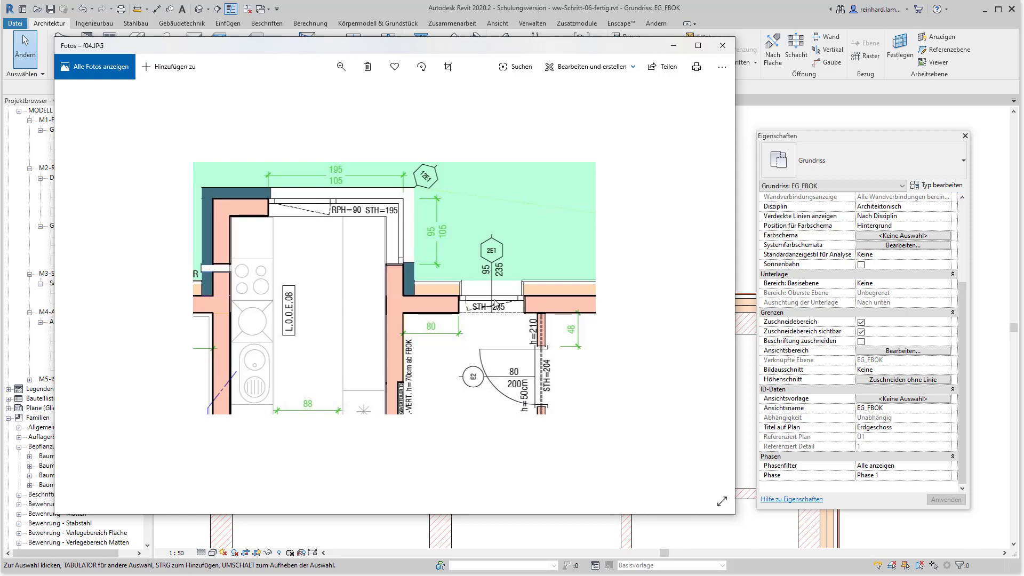
{"action": "left_click", "coordinate": [673, 45]}
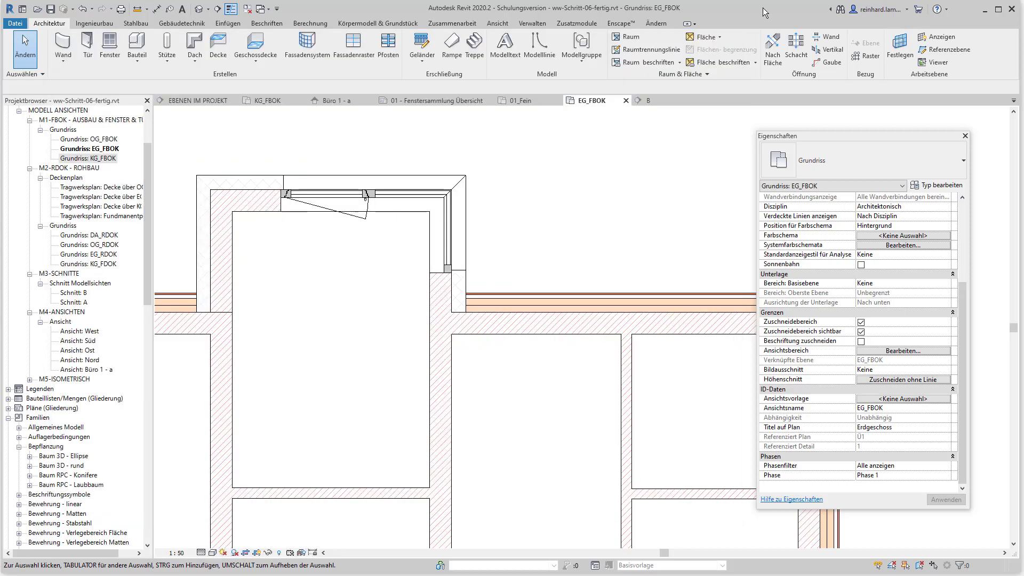
{"action": "left_click", "coordinate": [110, 53]}
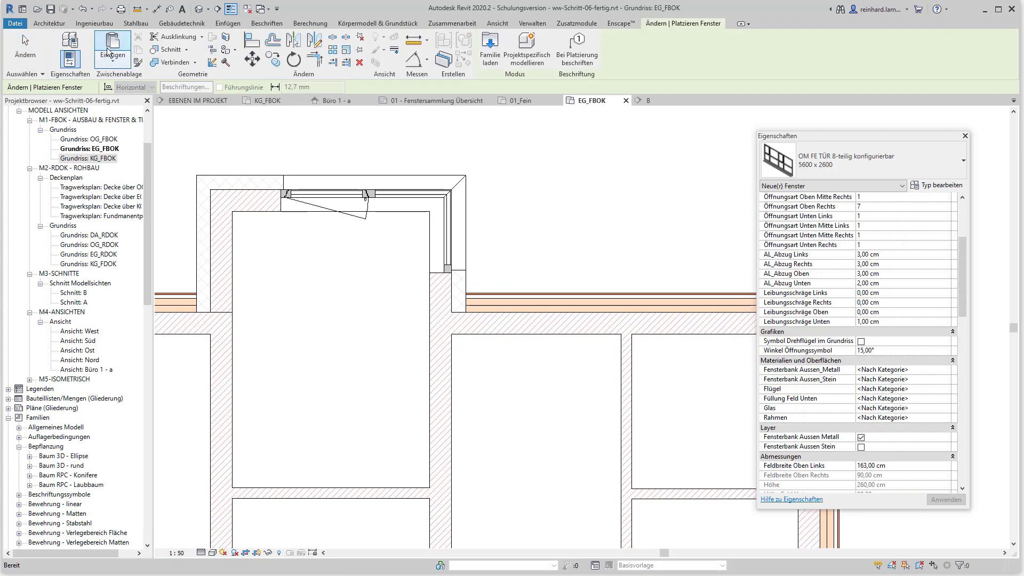
Select the FE TÜR 2 tlg - waagrecht geteilt 1100 x 2250 window type.
{"action": "left_click", "coordinate": [876, 159]}
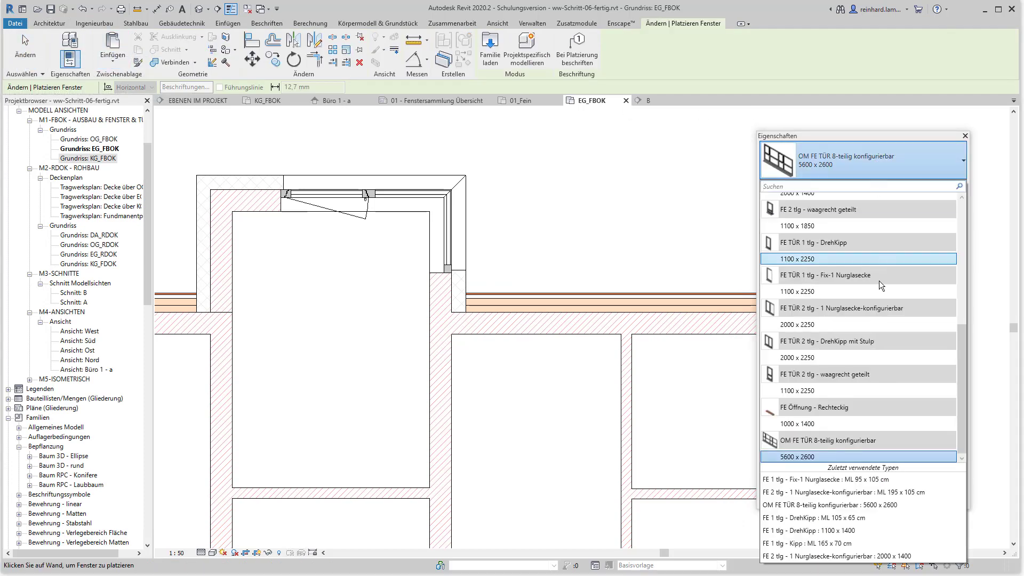
{"action": "scroll", "coordinate": [879, 281], "scroll_direction": "down", "scroll_amount": 3}
{"action": "scroll", "coordinate": [879, 281], "scroll_direction": "down", "scroll_amount": 3}
{"action": "scroll", "coordinate": [879, 280], "scroll_direction": "up", "scroll_amount": 2}
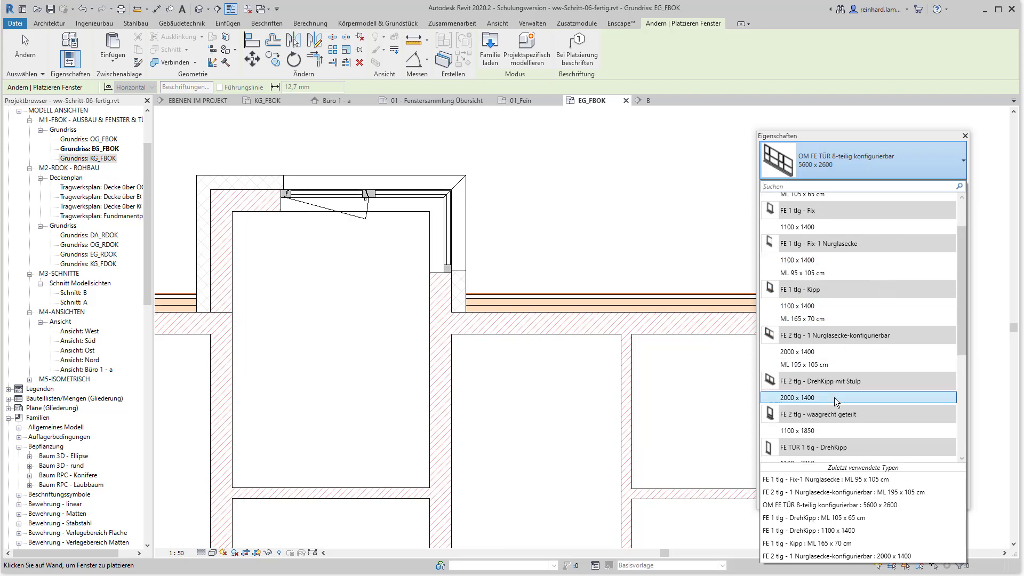
{"action": "scroll", "coordinate": [842, 388], "scroll_direction": "down", "scroll_amount": 1}
{"action": "scroll", "coordinate": [842, 388], "scroll_direction": "down", "scroll_amount": 1}
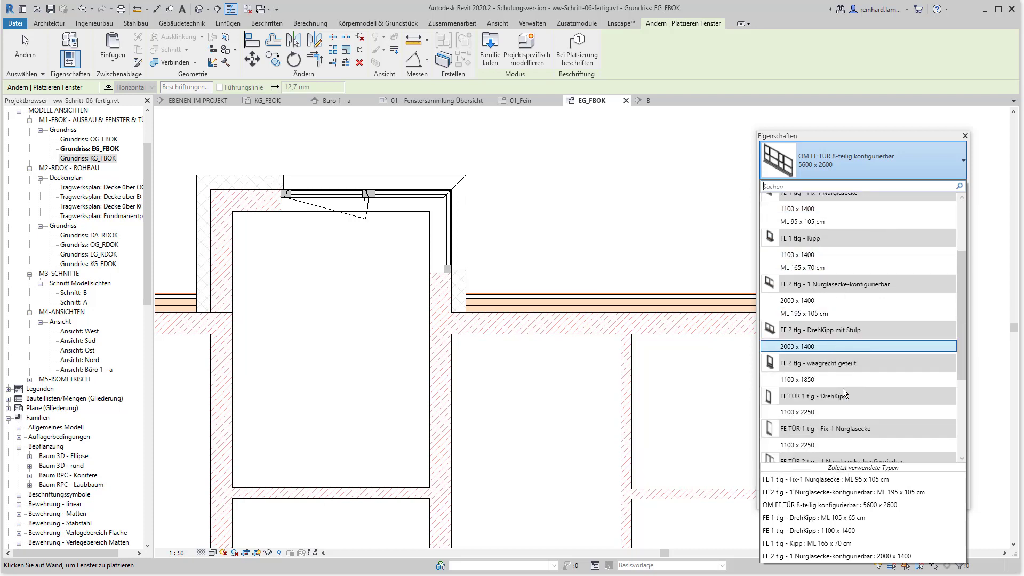
{"action": "scroll", "coordinate": [843, 389], "scroll_direction": "down", "scroll_amount": 2}
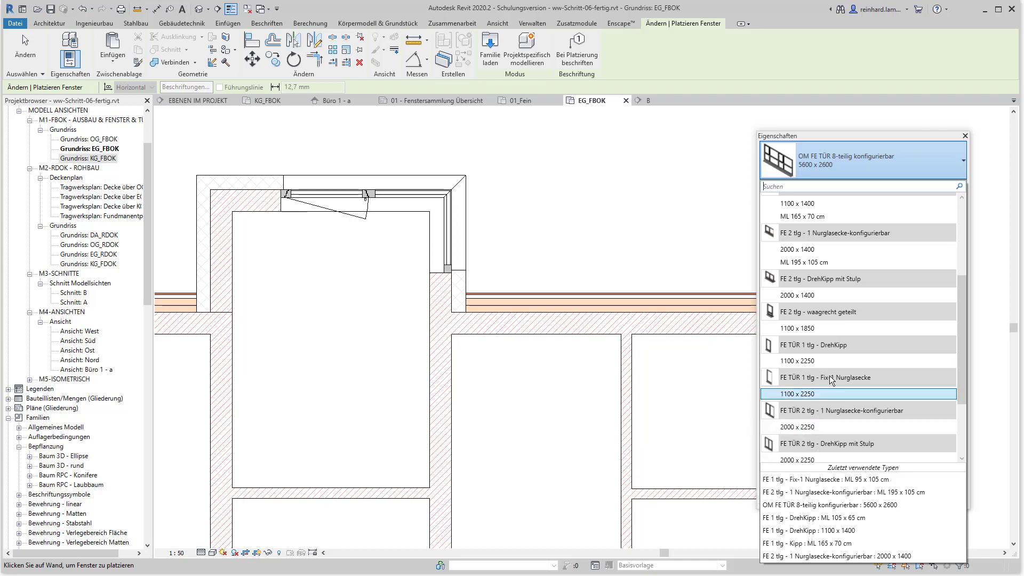
{"action": "scroll", "coordinate": [830, 376], "scroll_direction": "down", "scroll_amount": 1}
{"action": "scroll", "coordinate": [830, 375], "scroll_direction": "down", "scroll_amount": 1}
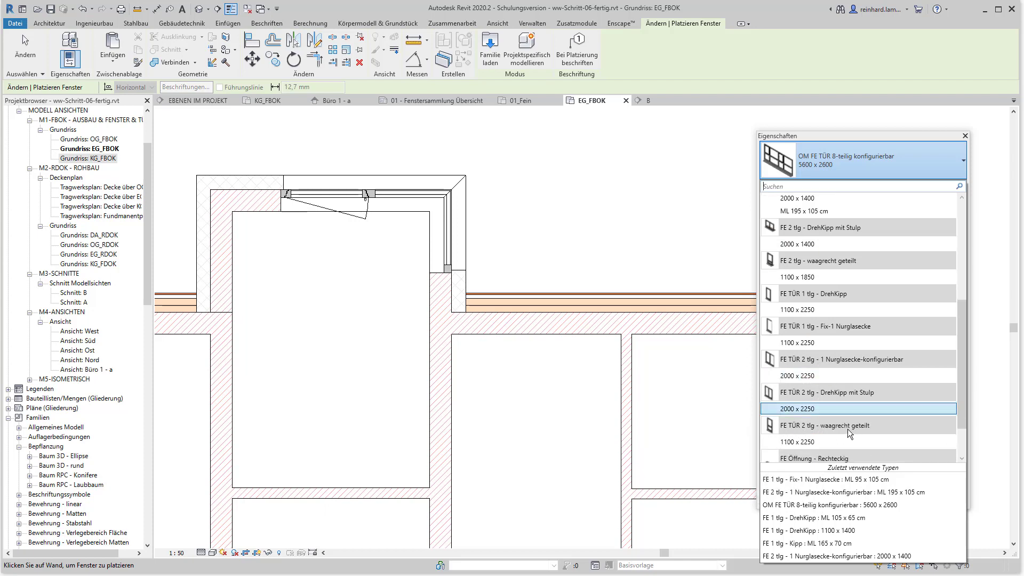
{"action": "mouse_move", "coordinate": [798, 442]}
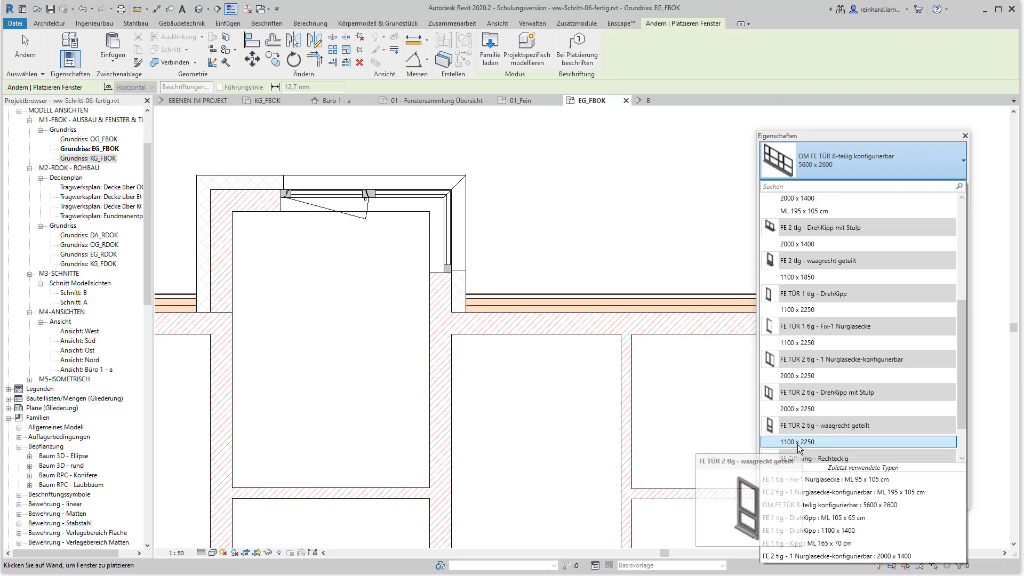
{"action": "left_click", "coordinate": [800, 444]}
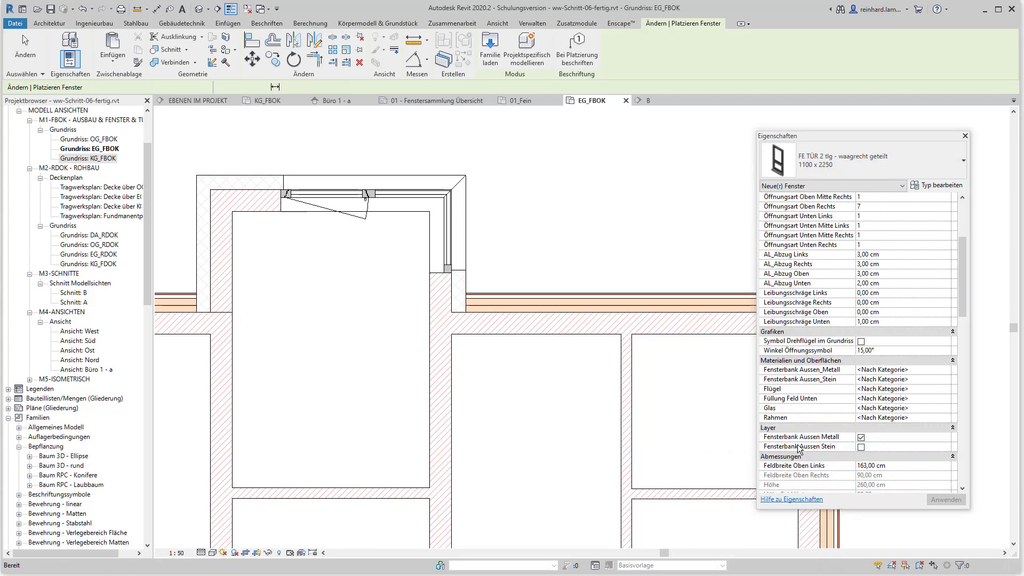
Duplicate the window type as ML 95 x 235 cm.
{"action": "left_click", "coordinate": [951, 189]}
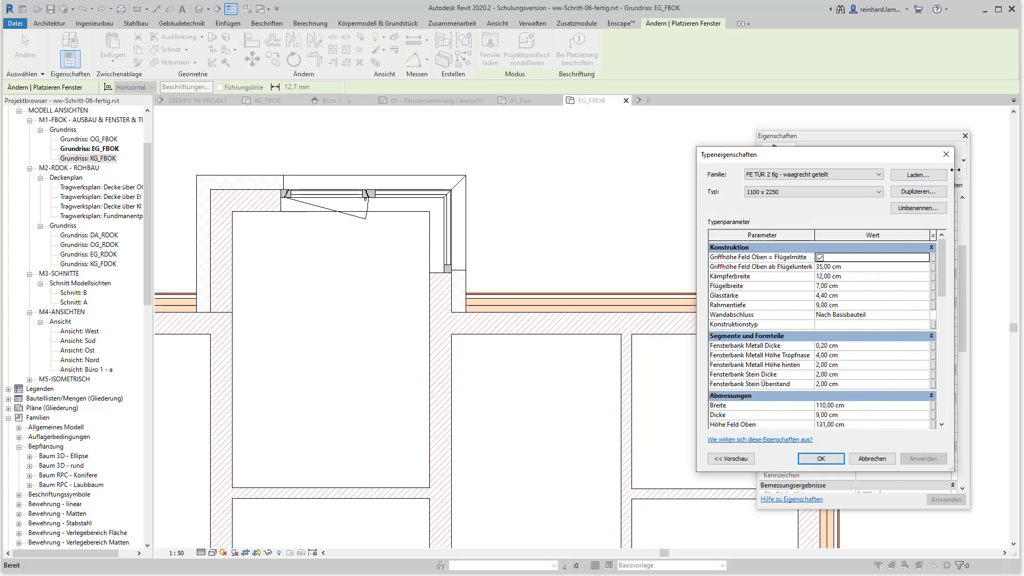
{"action": "left_click", "coordinate": [920, 195]}
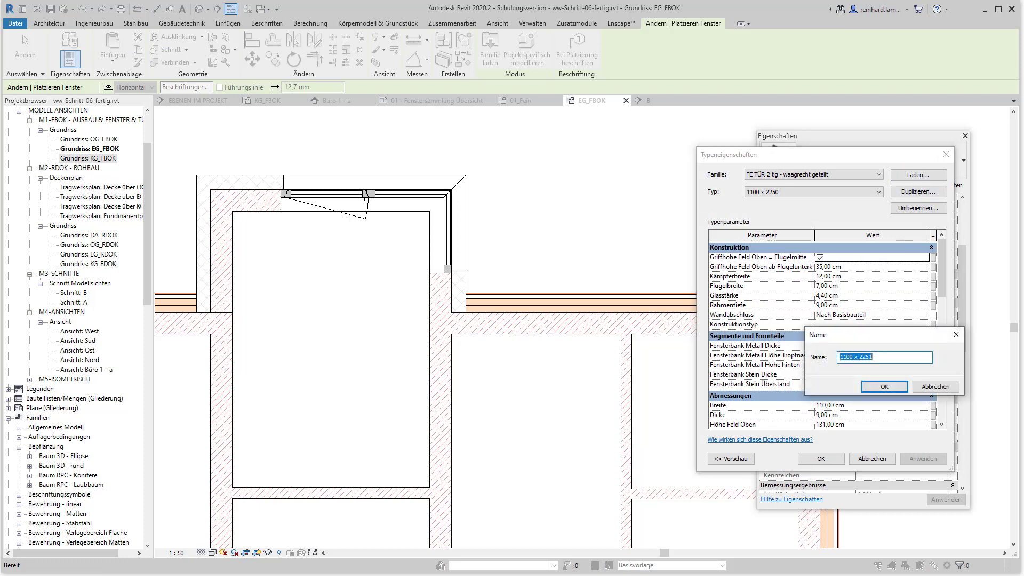
{"action": "key", "text": "alt+Tab"}
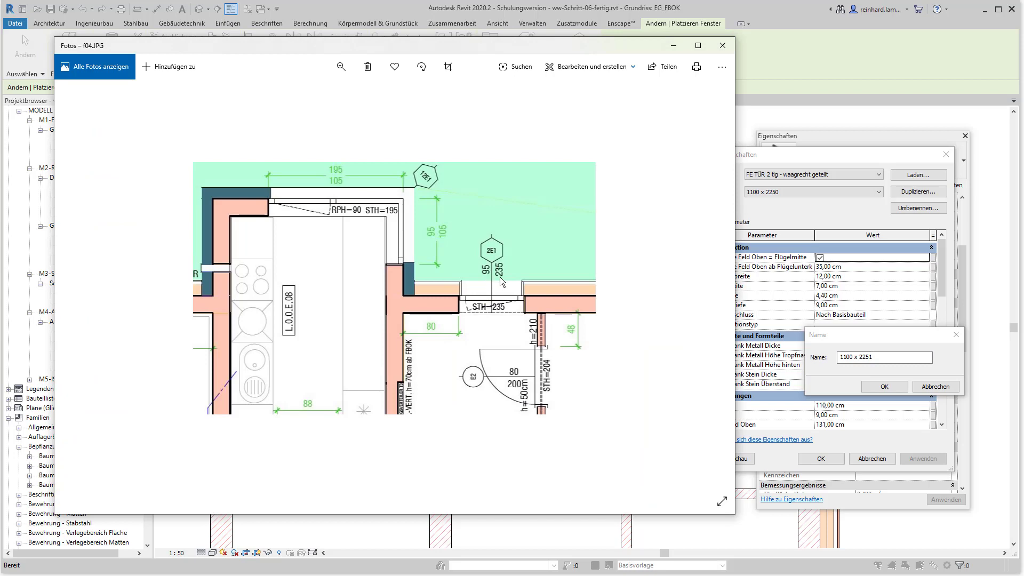
{"action": "left_click", "coordinate": [830, 361]}
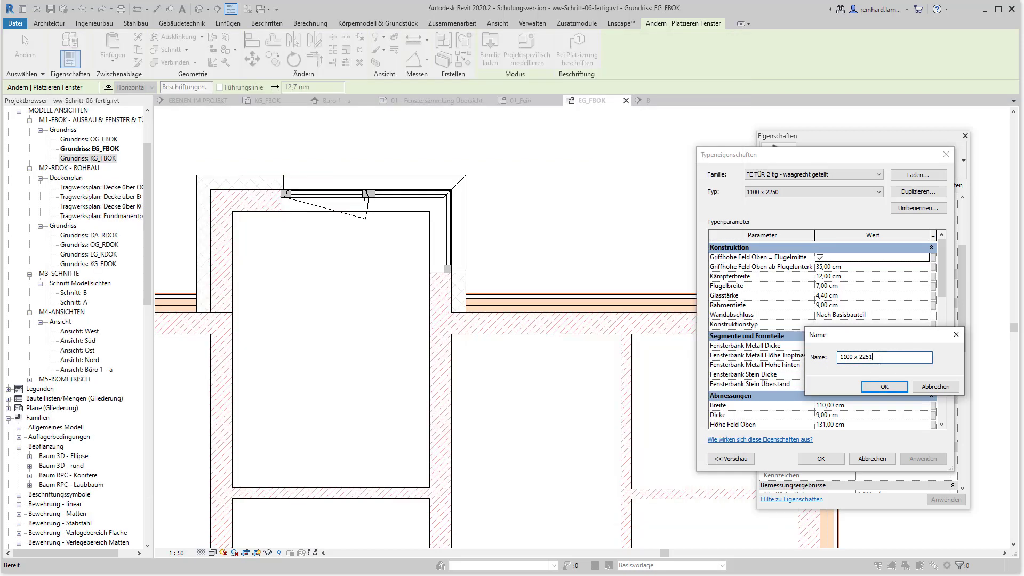
{"action": "type", "text": "ML 9"}
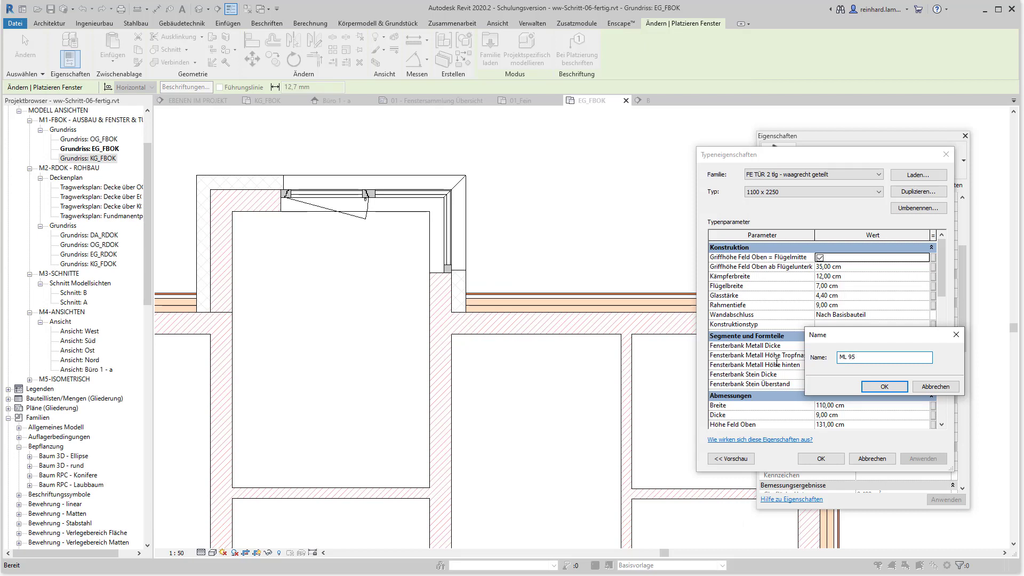
{"action": "type", "text": "5"}
{"action": "left_click", "coordinate": [888, 387]}
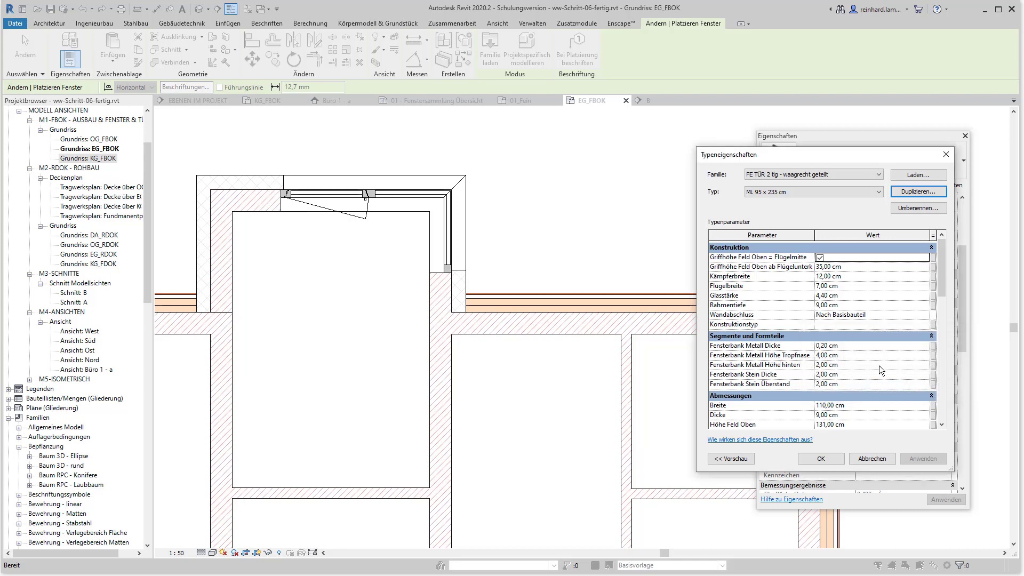
Give the new type width 95 cm and height above FBOK 235 cm.
{"action": "left_click", "coordinate": [856, 407]}
{"action": "type", "text": "95"}
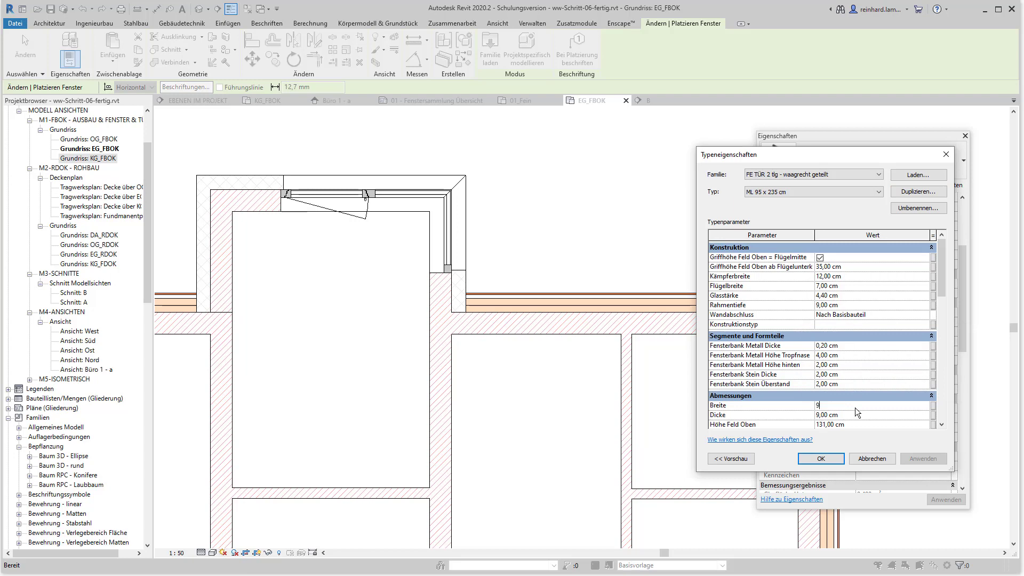
{"action": "scroll", "coordinate": [843, 409], "scroll_direction": "down", "scroll_amount": 2}
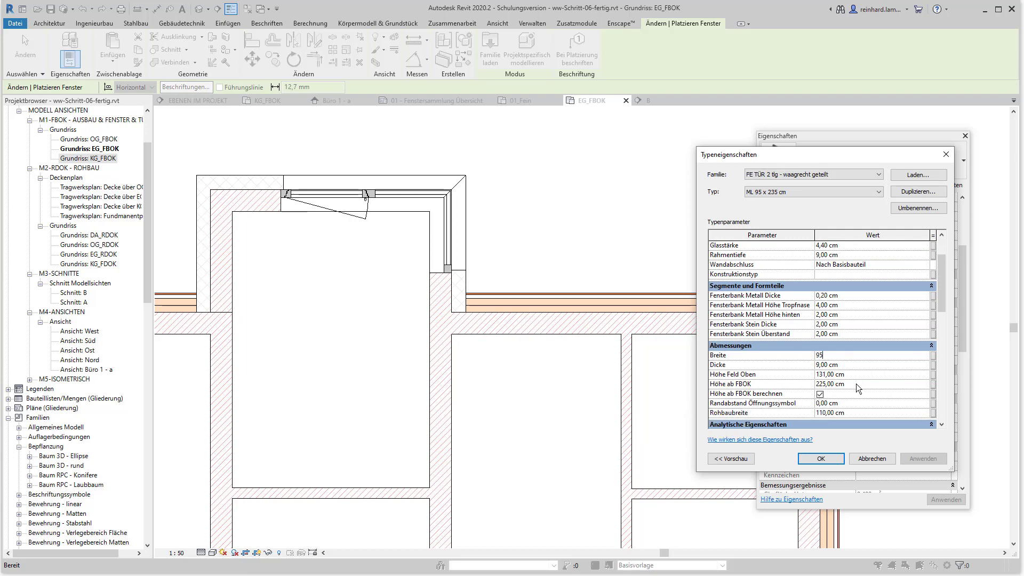
{"action": "left_click", "coordinate": [856, 383]}
{"action": "type", "text": "235"}
{"action": "key", "text": "Return"}
{"action": "left_click", "coordinate": [822, 460]}
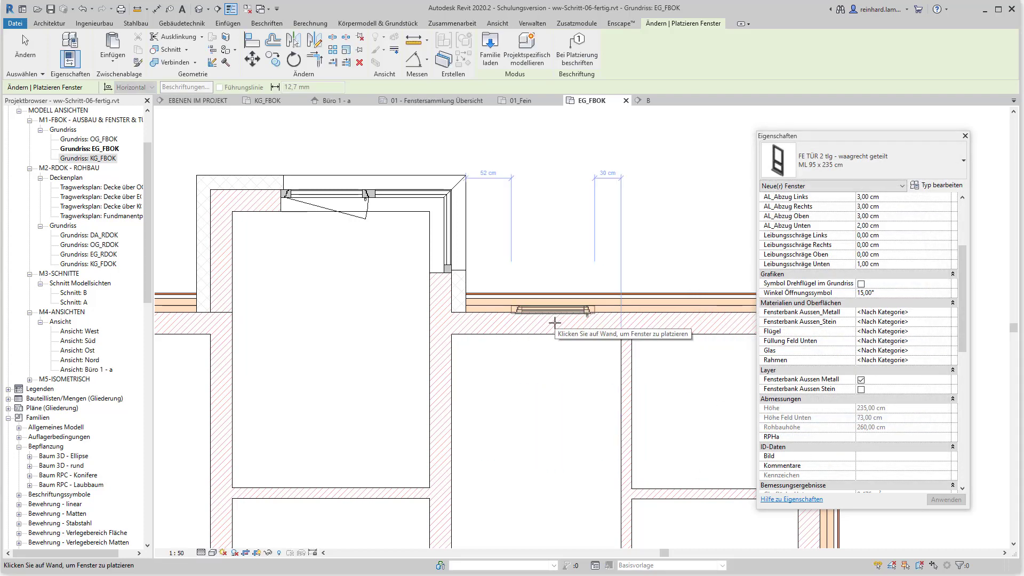
Place the ML 95 x 235 cm window in the wall below the room.
{"action": "left_click", "coordinate": [554, 323]}
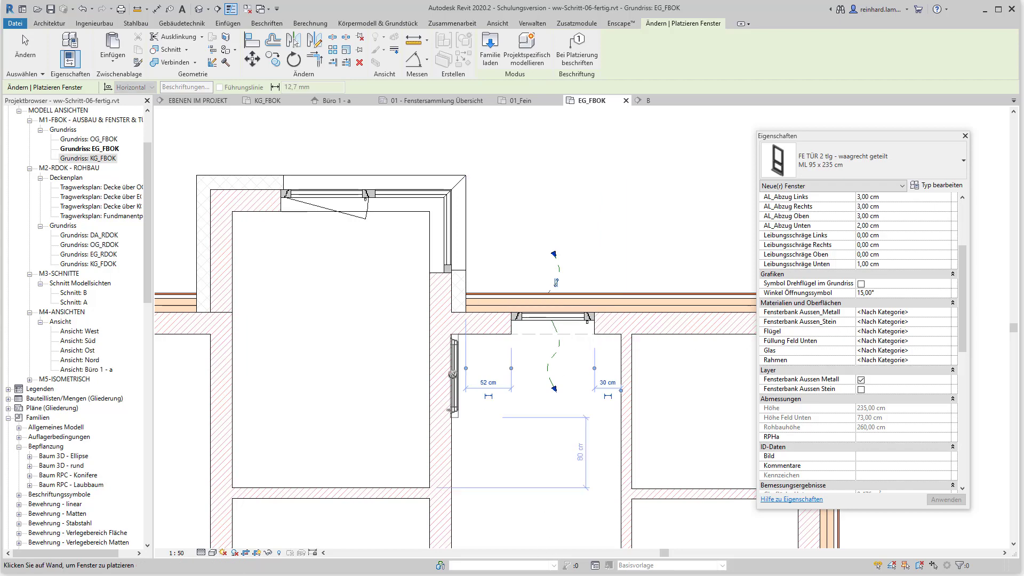
{"action": "key", "text": "Escape"}
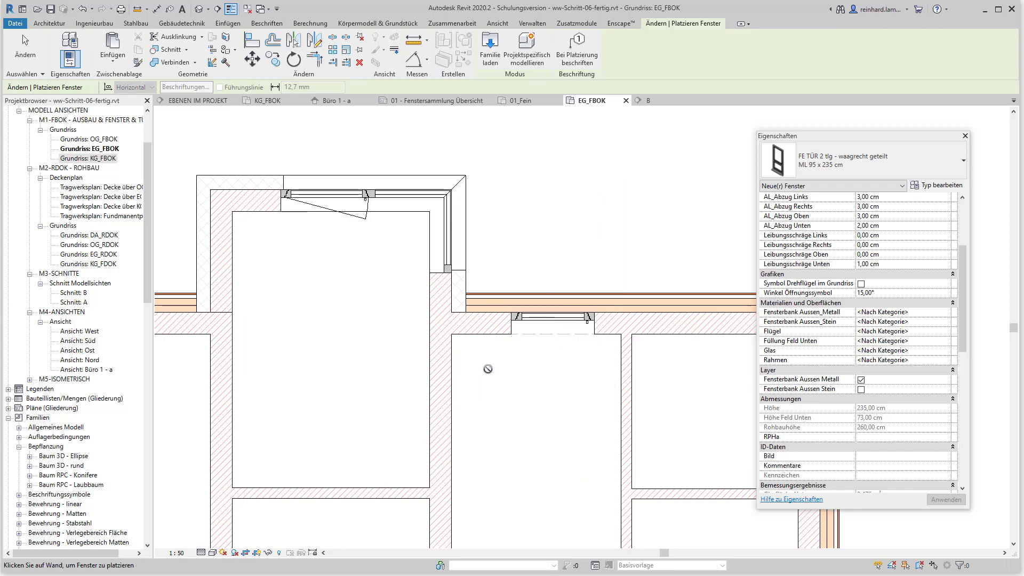
{"action": "key", "text": "Escape"}
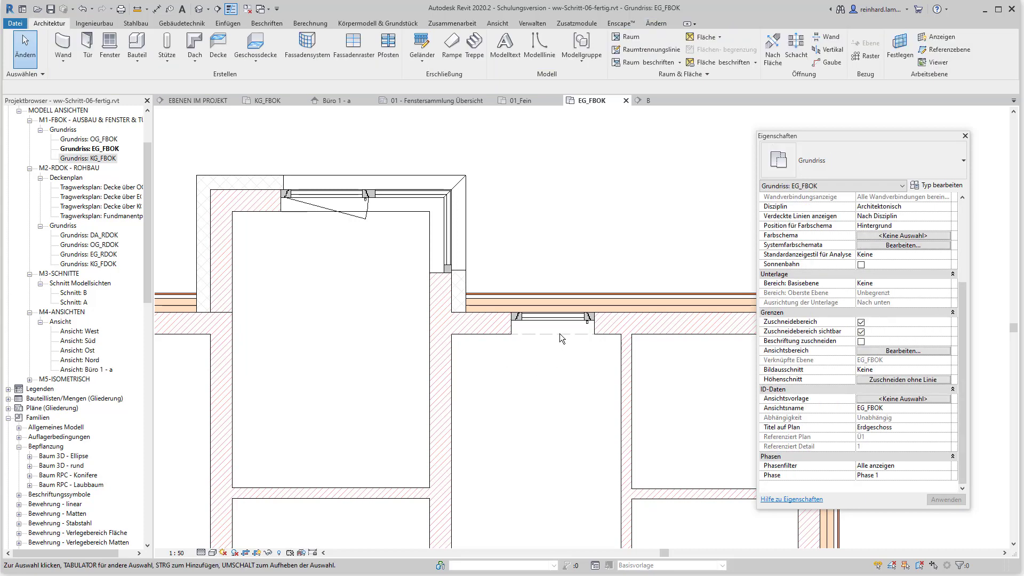
Snap the window's left dimension to the wall face and change 68 cm to 80 cm.
{"action": "left_click", "coordinate": [556, 318]}
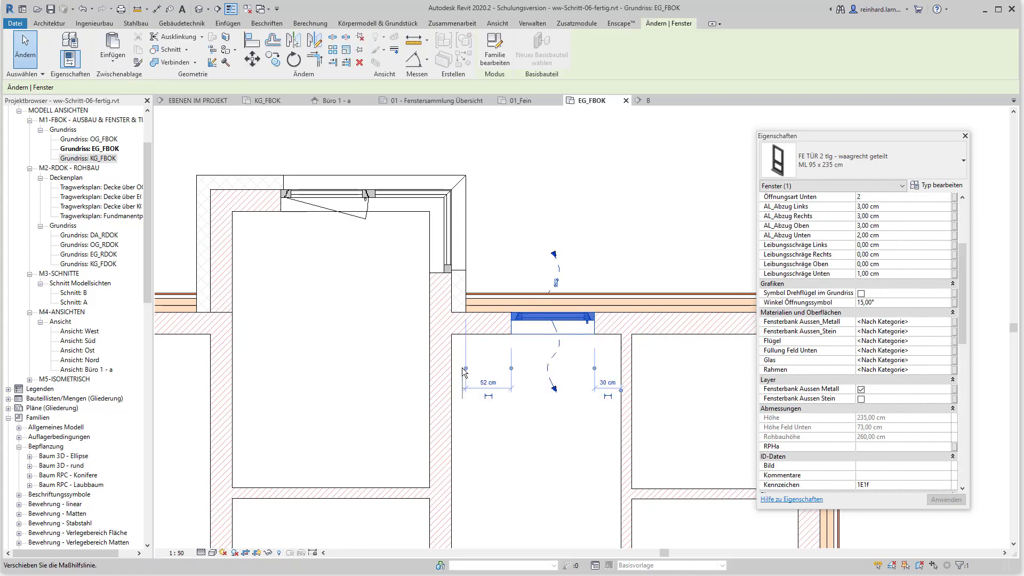
{"action": "mouse_move", "coordinate": [466, 368]}
{"action": "left_mouse_down"}
{"action": "mouse_move", "coordinate": [452, 385]}
{"action": "mouse_move", "coordinate": [510, 396]}
{"action": "left_mouse_up"}
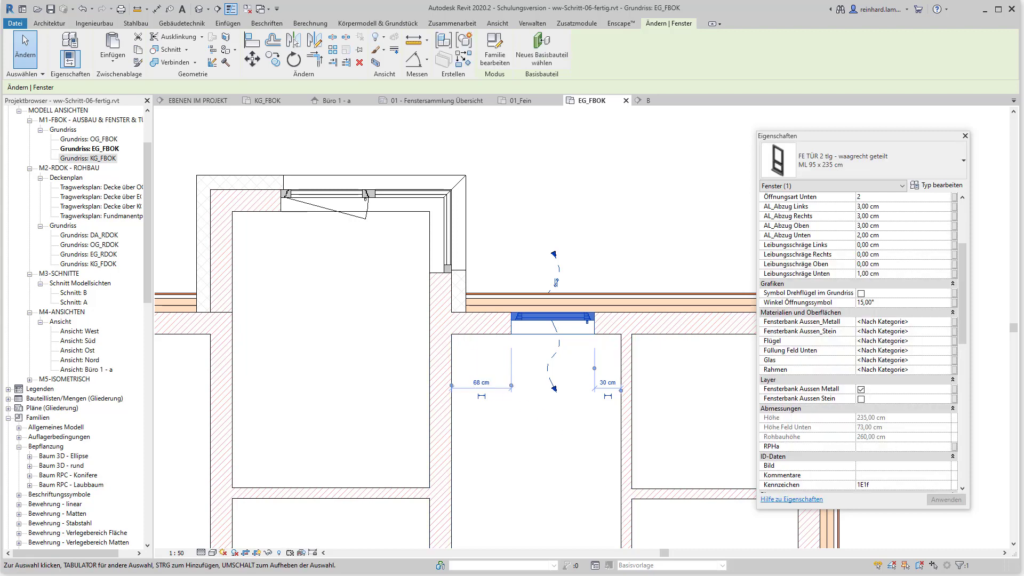
{"action": "key", "text": "alt+Tab"}
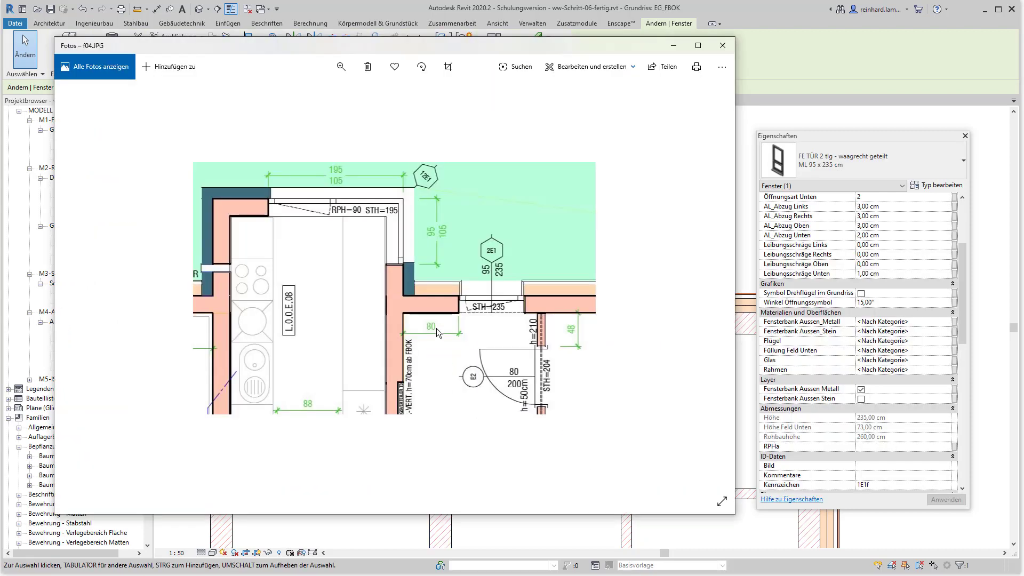
{"action": "key", "text": "alt+Tab"}
{"action": "left_click", "coordinate": [482, 382]}
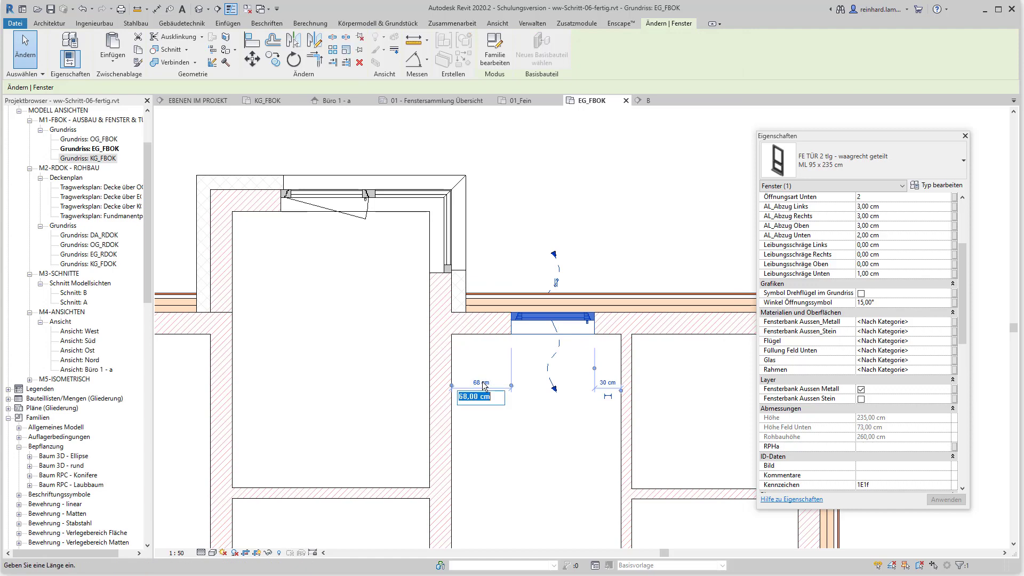
{"action": "type", "text": "80"}
{"action": "key", "text": "Return"}
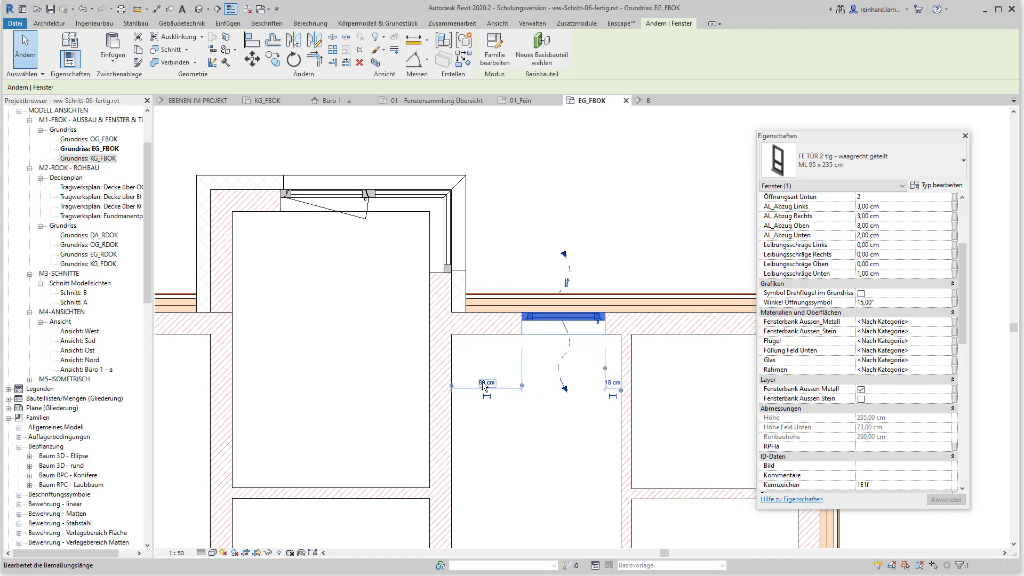
Join the exterior finish layer with the wall at the new window.
{"action": "left_click", "coordinate": [545, 186]}
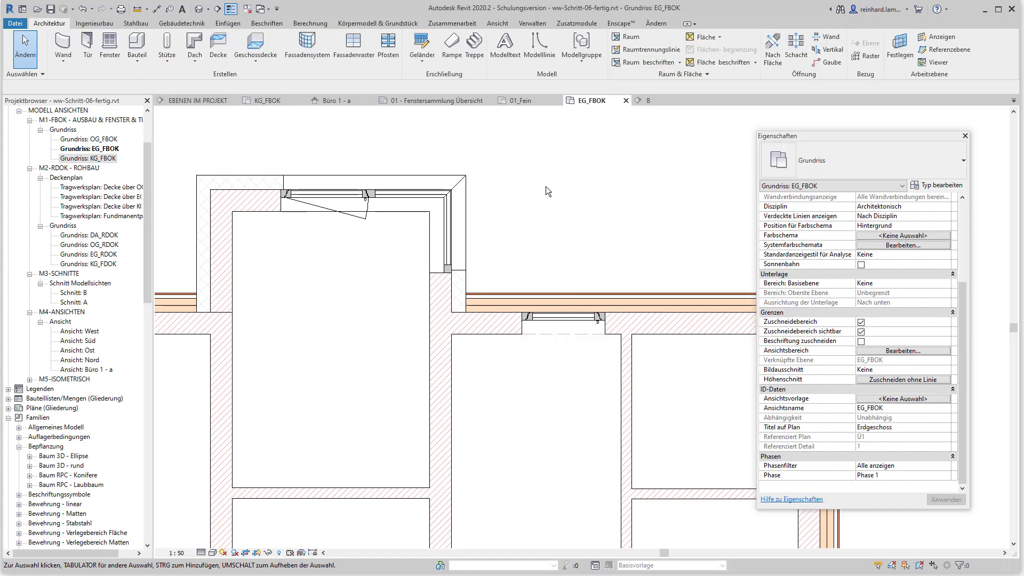
{"action": "key", "text": "j"}
{"action": "key", "text": "g"}
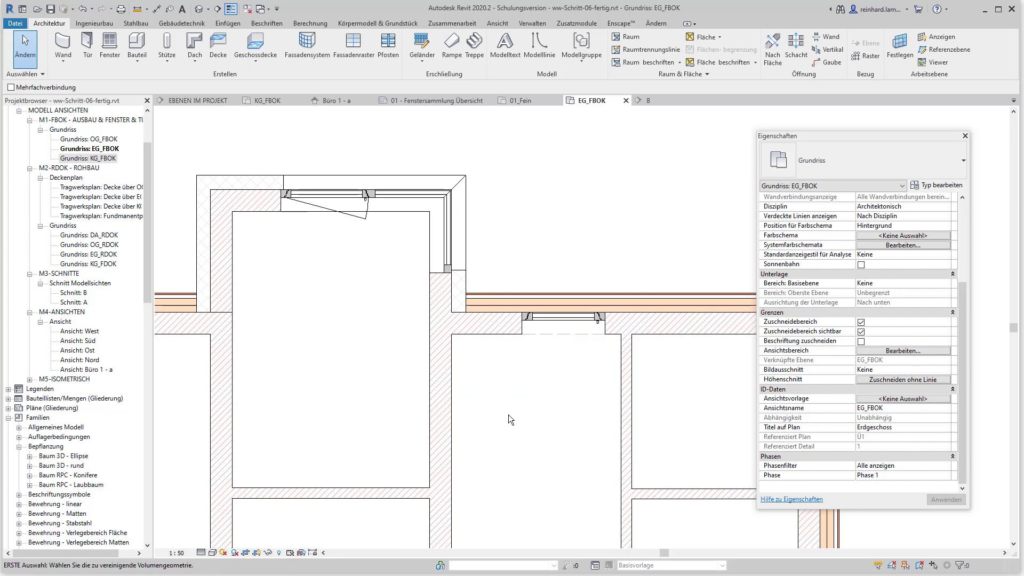
{"action": "left_click", "coordinate": [487, 305]}
{"action": "key", "text": "Escape"}
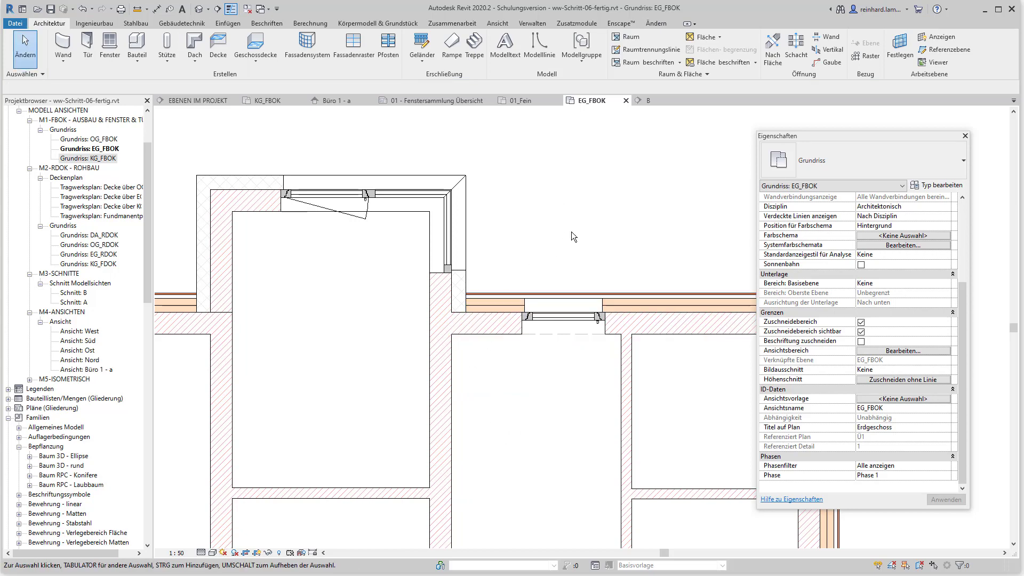
{"action": "scroll", "coordinate": [572, 231], "scroll_direction": "up", "scroll_amount": 1}
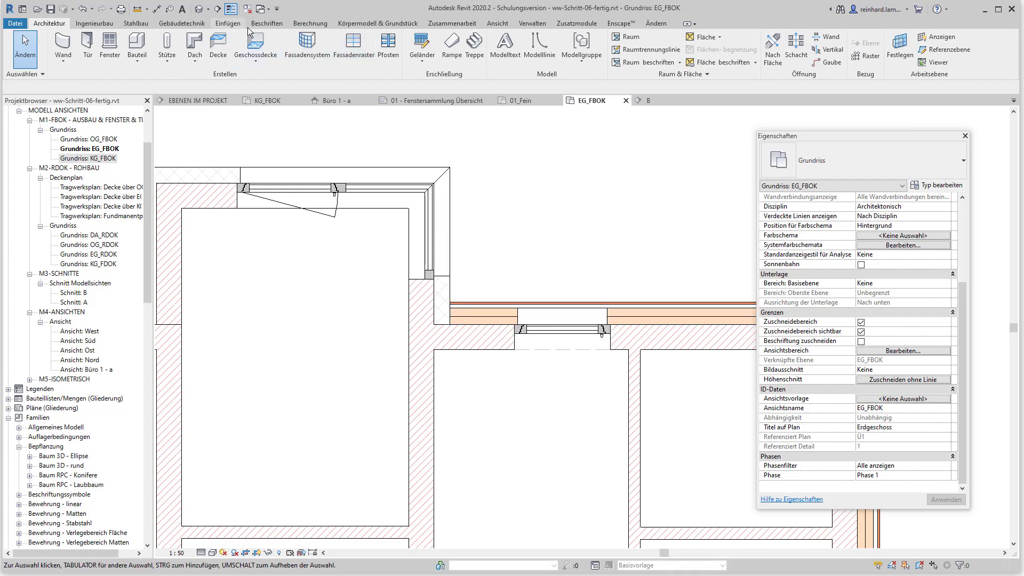
Check the finish layer's 22 cm thickness with an aligned dimension, then cancel.
{"action": "left_click", "coordinate": [267, 24]}
{"action": "left_click", "coordinate": [69, 44]}
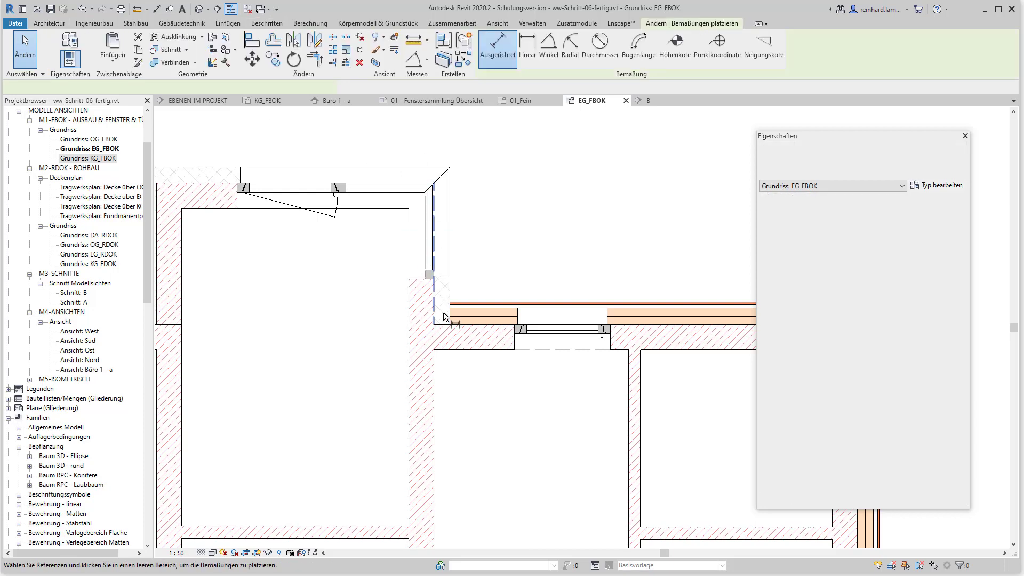
{"action": "left_click", "coordinate": [477, 301]}
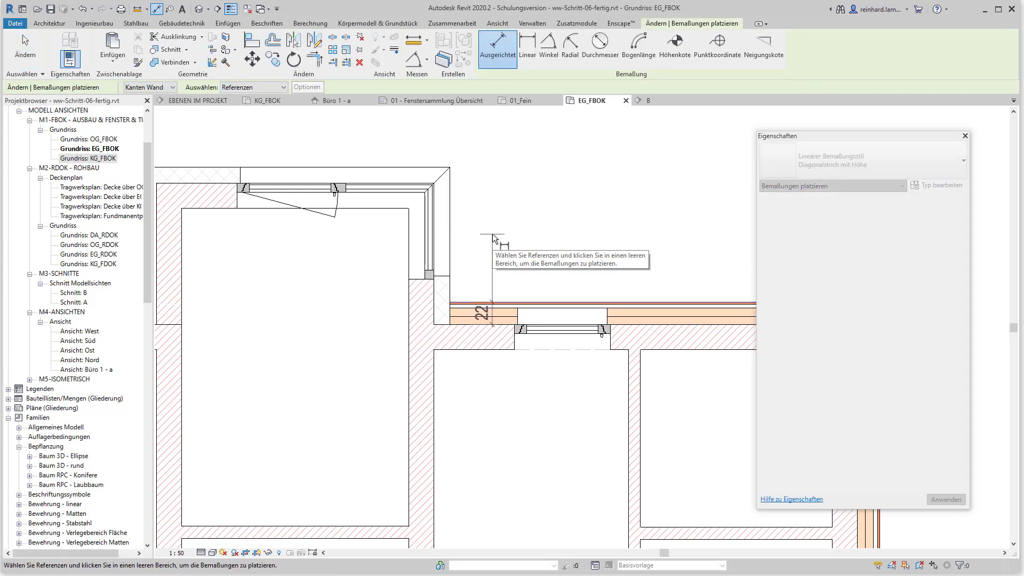
{"action": "key", "text": "Escape"}
{"action": "key", "text": "Escape"}
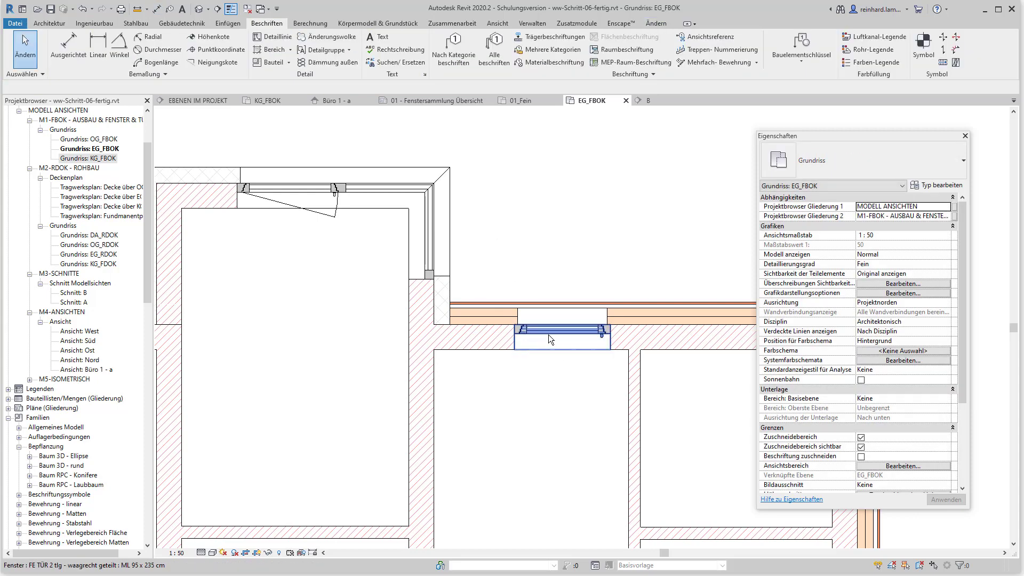
Set the window's Wandaufbau Aussen to 22 cm and enable its plan opening-sash symbol.
{"action": "left_click", "coordinate": [548, 334]}
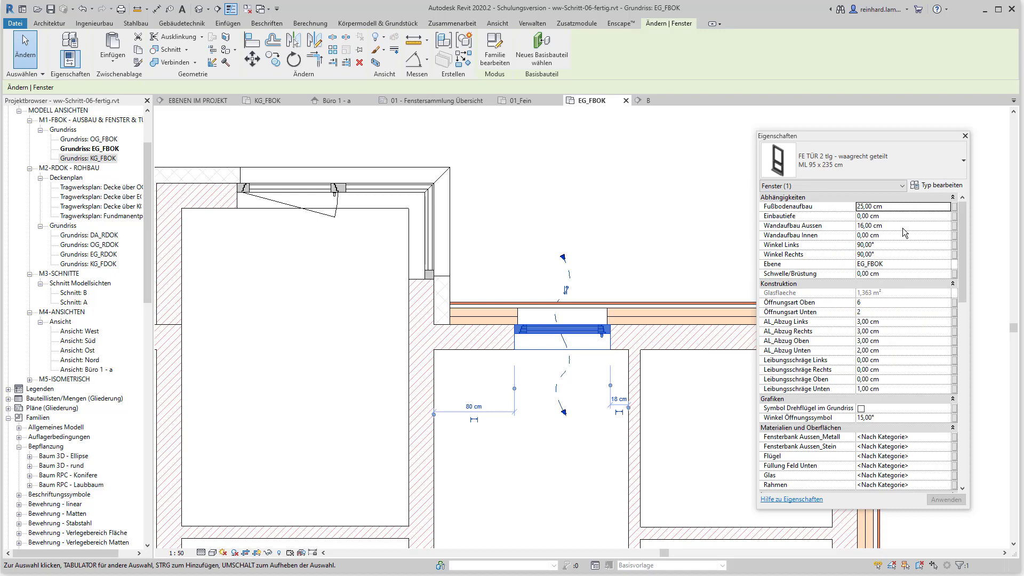
{"action": "left_click", "coordinate": [902, 226]}
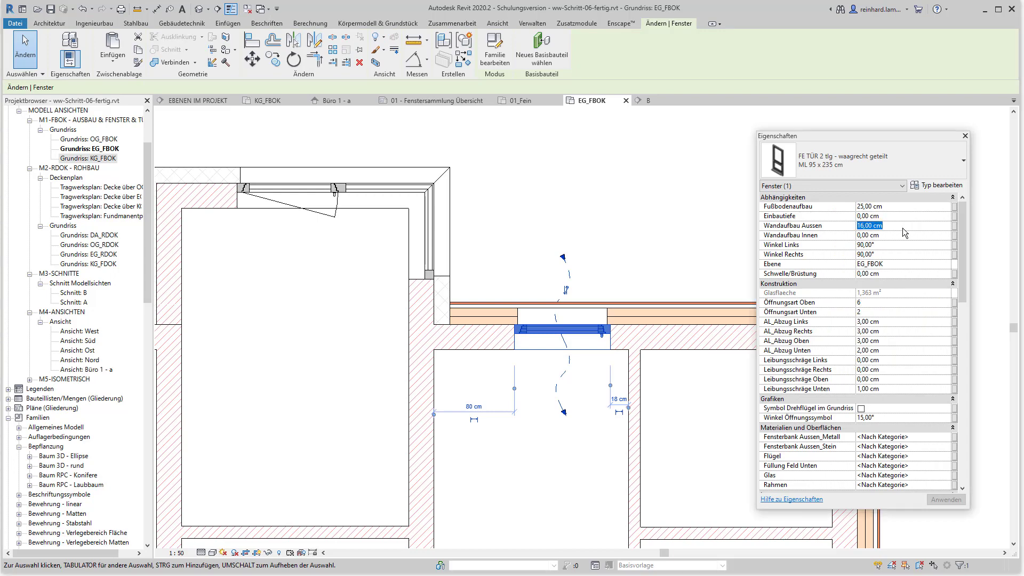
{"action": "type", "text": "22"}
{"action": "left_click", "coordinate": [860, 414]}
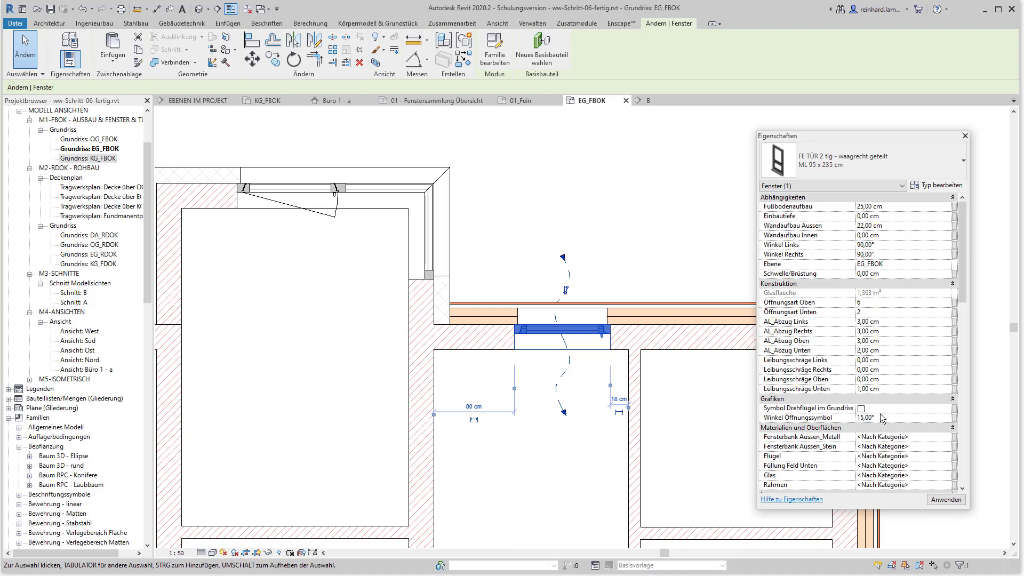
{"action": "left_click", "coordinate": [890, 419]}
{"action": "left_click", "coordinate": [958, 500]}
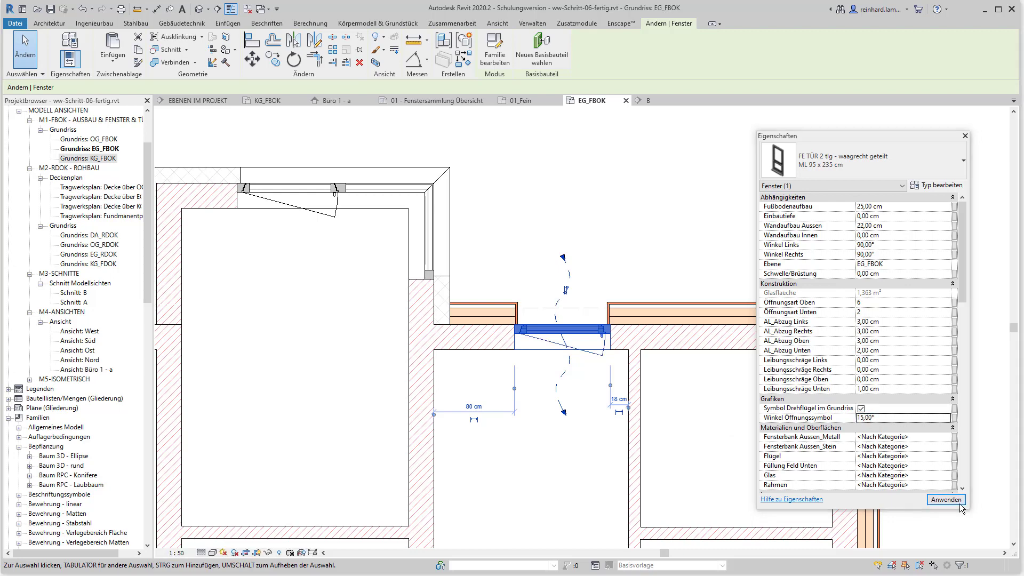
Compare the window with the reference floor-plan photo, then reselect it.
{"action": "left_click", "coordinate": [675, 202]}
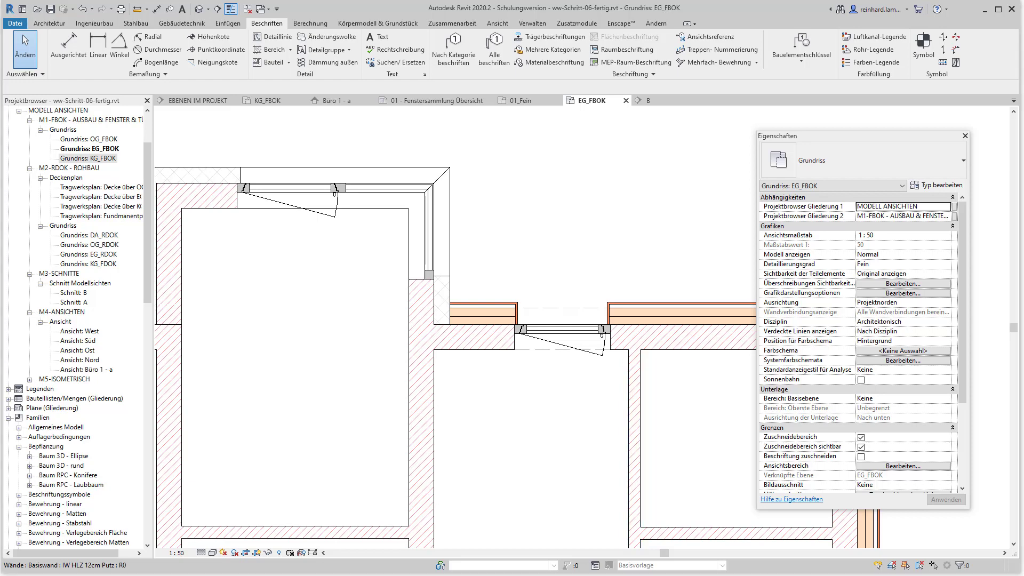
{"action": "key", "text": "alt+Tab"}
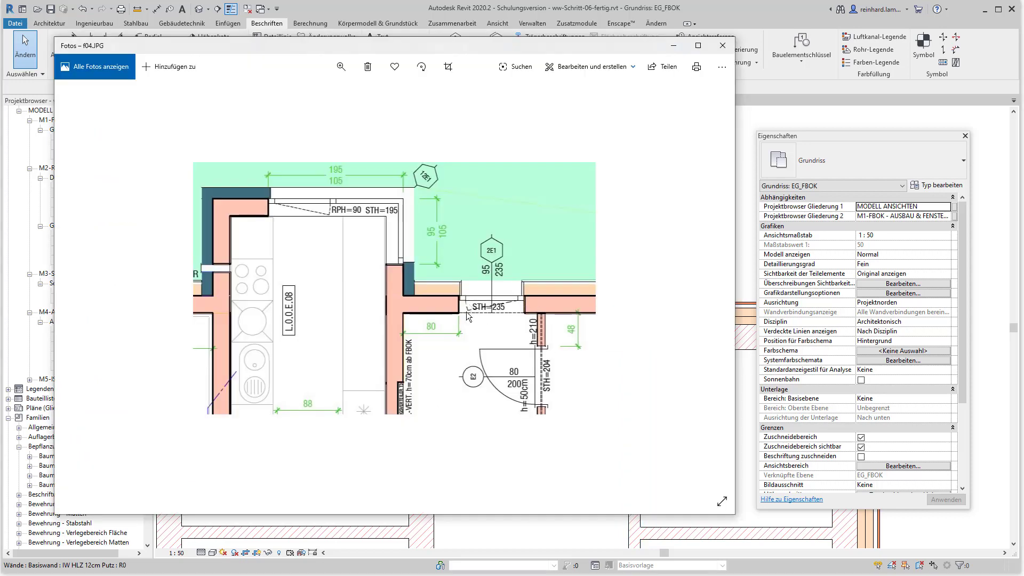
{"action": "left_click", "coordinate": [548, 533]}
{"action": "left_click", "coordinate": [559, 331]}
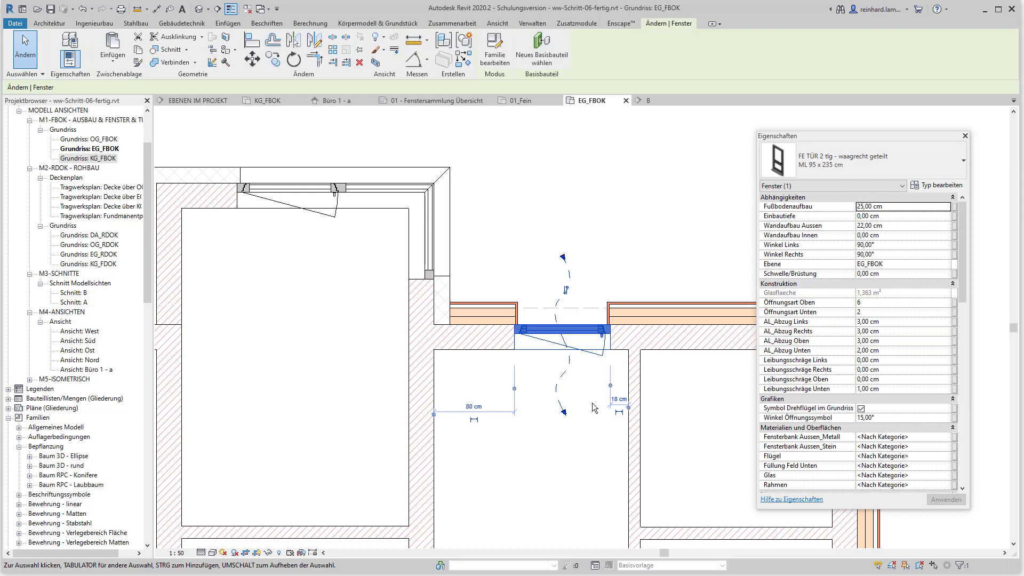
Set the window's Öffnungsart Oben to 7.
{"action": "scroll", "coordinate": [565, 303], "scroll_direction": "up", "scroll_amount": 3}
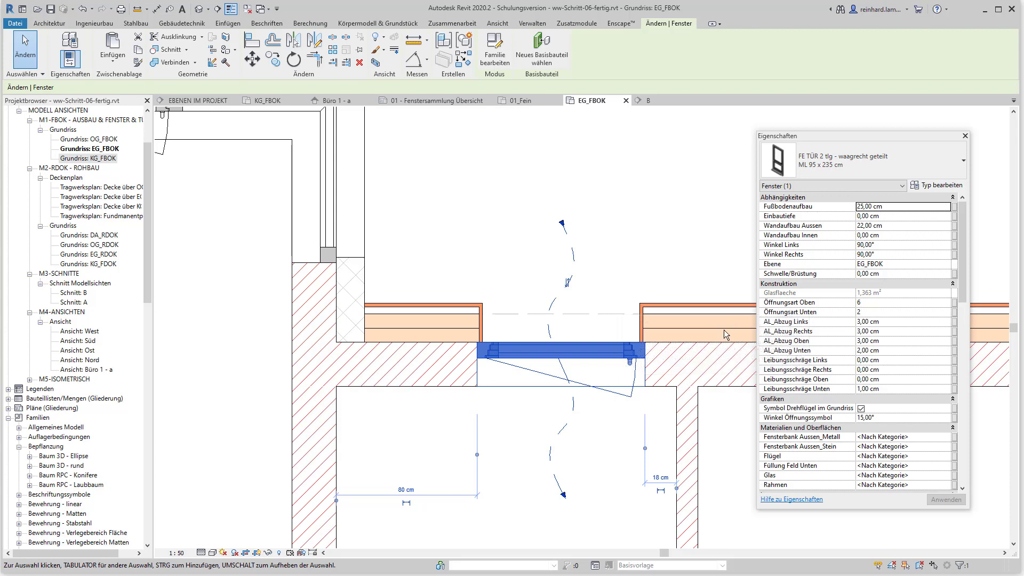
{"action": "left_click", "coordinate": [859, 303]}
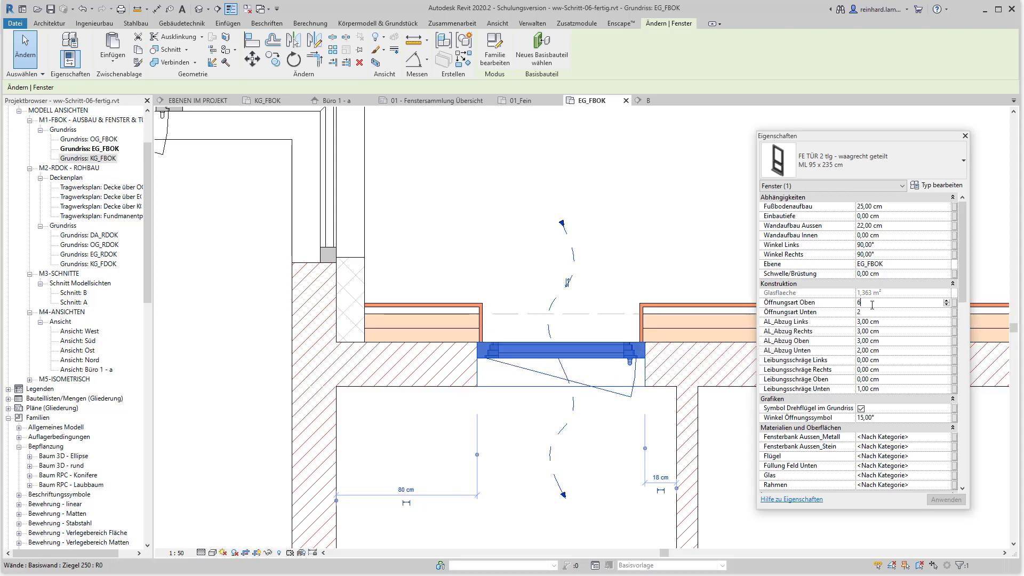
{"action": "type", "text": "7"}
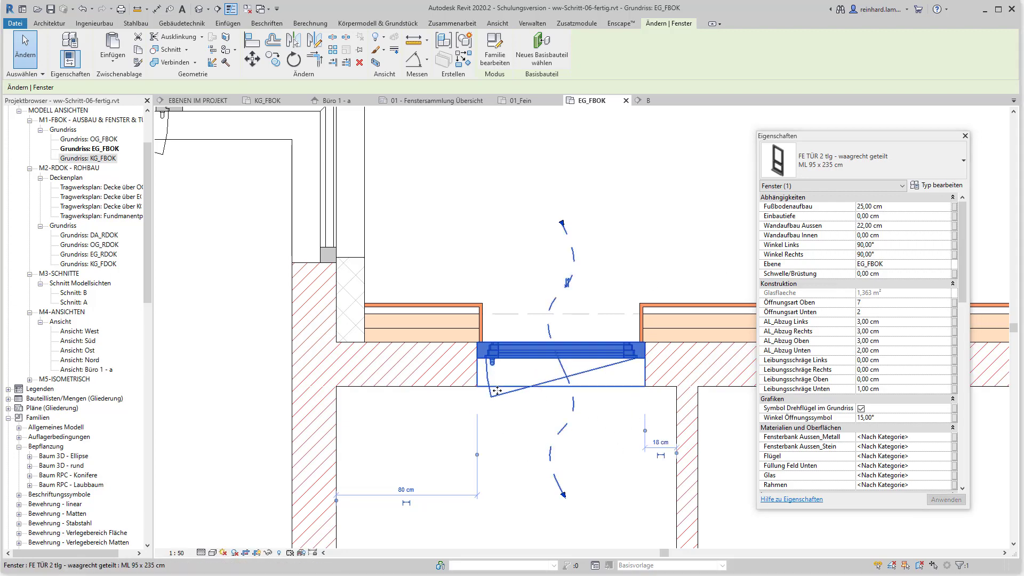
{"action": "left_click", "coordinate": [570, 388]}
{"action": "key", "text": "Escape"}
Change the window's Kennzeichen from 1E1f to 2E1 and apply it.
{"action": "scroll", "coordinate": [600, 439], "scroll_direction": "down", "scroll_amount": 3}
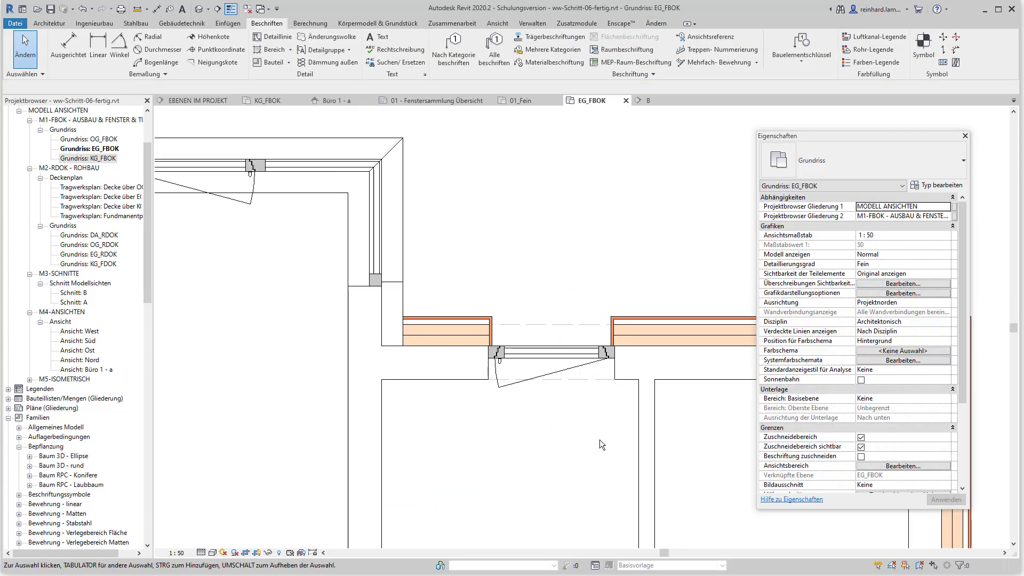
{"action": "mouse_move", "coordinate": [599, 440]}
{"action": "middle_mouse_down"}
{"action": "mouse_move", "coordinate": [586, 338]}
{"action": "mouse_move", "coordinate": [609, 377]}
{"action": "mouse_move", "coordinate": [617, 375]}
{"action": "middle_mouse_up"}
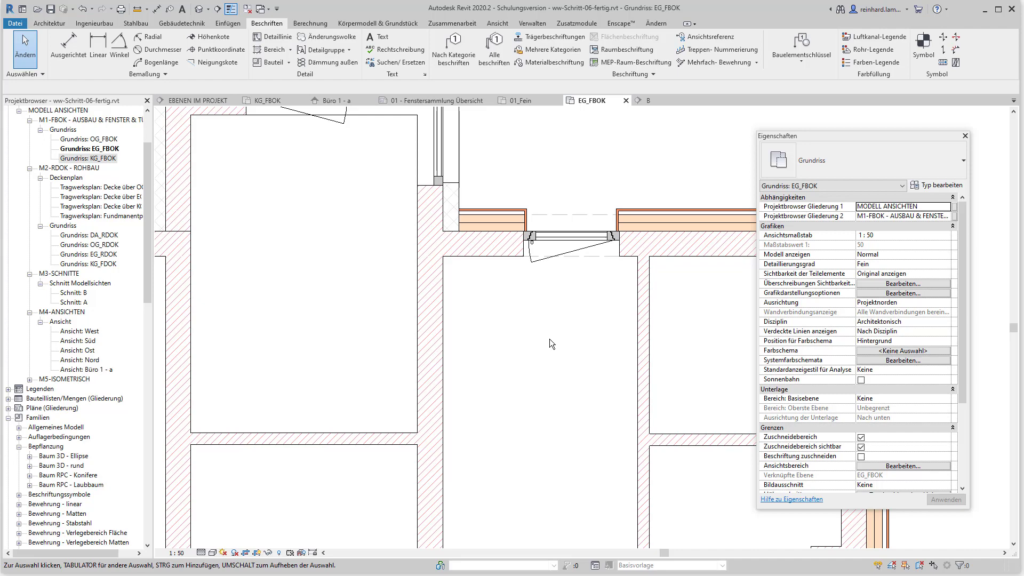
{"action": "left_click", "coordinate": [596, 243]}
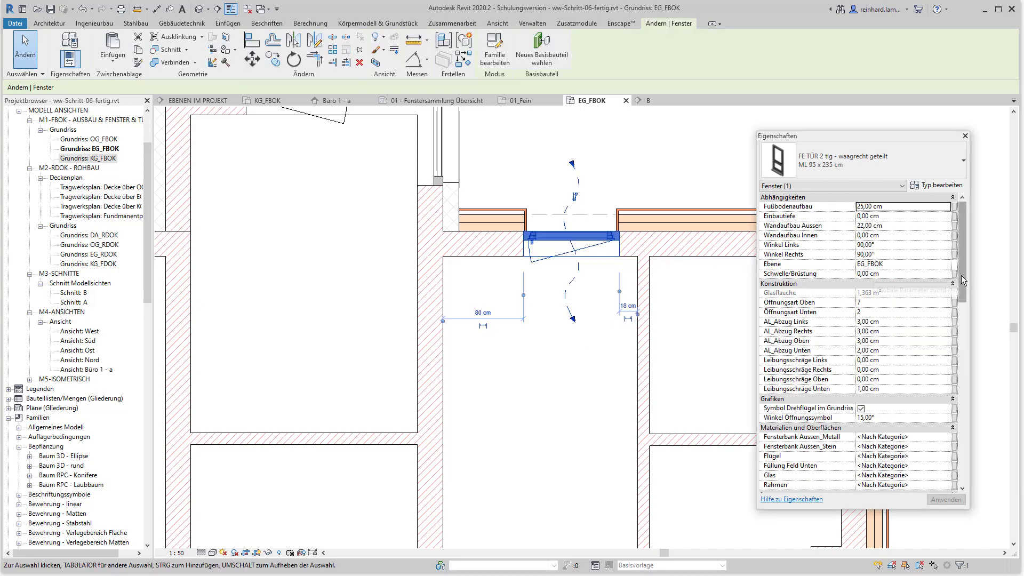
{"action": "left_click_drag", "start_coordinate": [963, 276], "coordinate": [965, 297]}
{"action": "scroll", "coordinate": [820, 385], "scroll_direction": "down", "scroll_amount": 6}
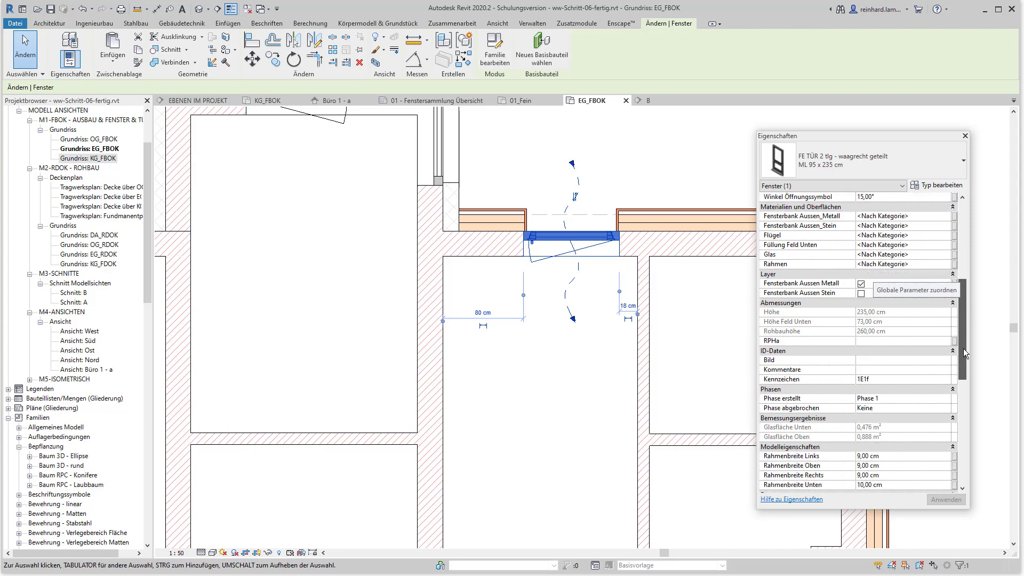
{"action": "left_click", "coordinate": [879, 378]}
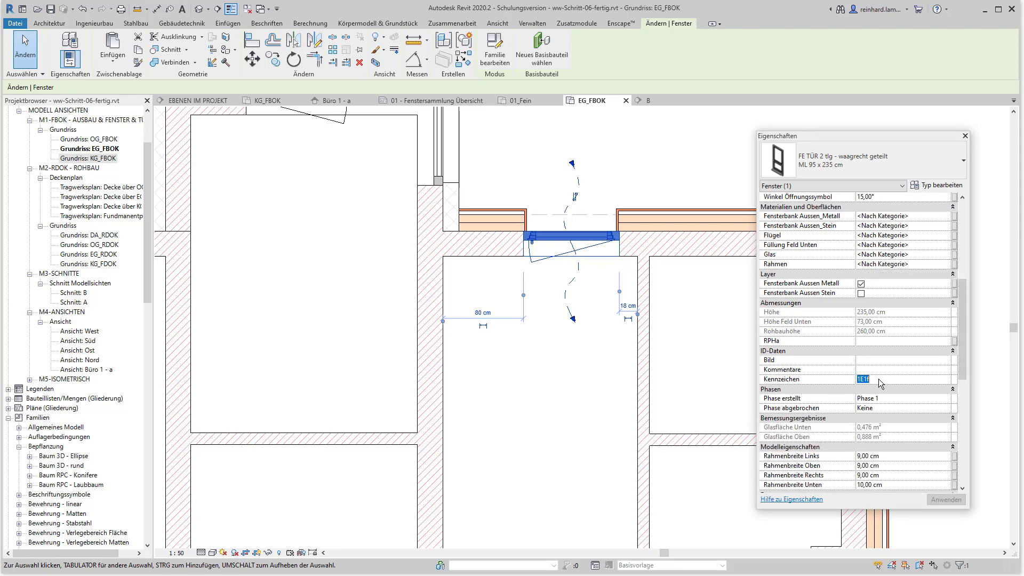
{"action": "type", "text": "2E"}
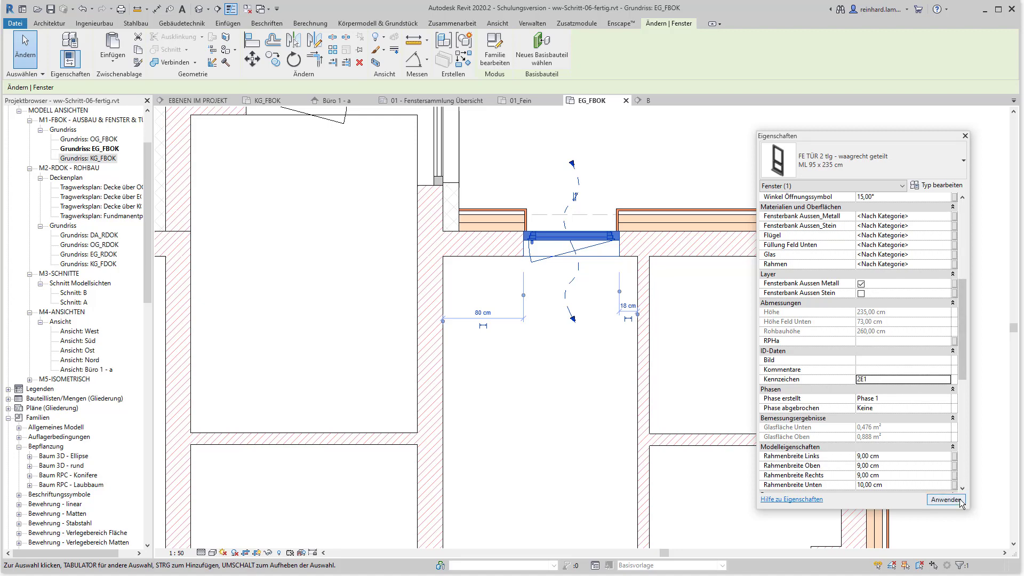
{"action": "left_click", "coordinate": [696, 341]}
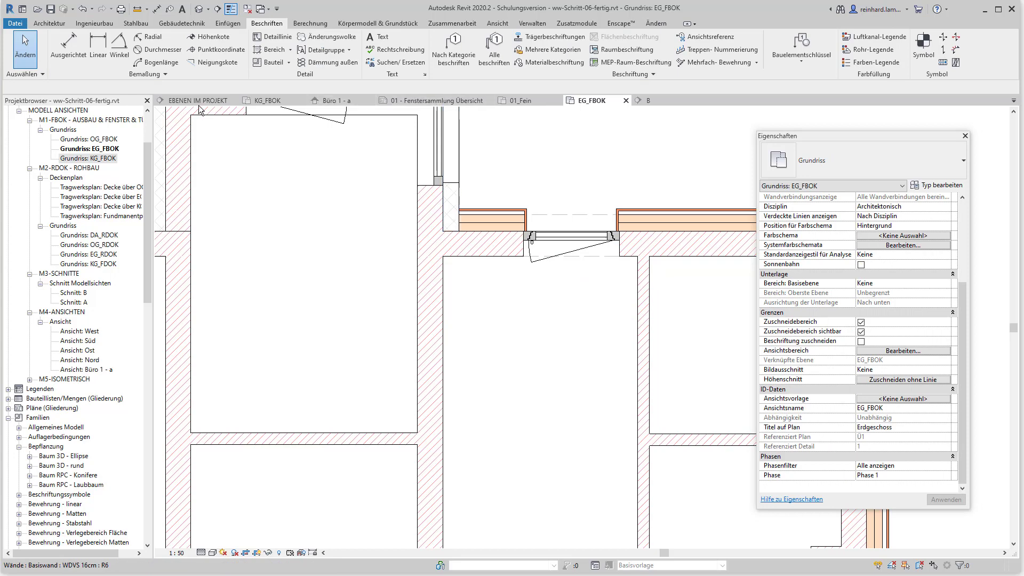
Place an elevation marker in the room below the door.
{"action": "left_click", "coordinate": [502, 26]}
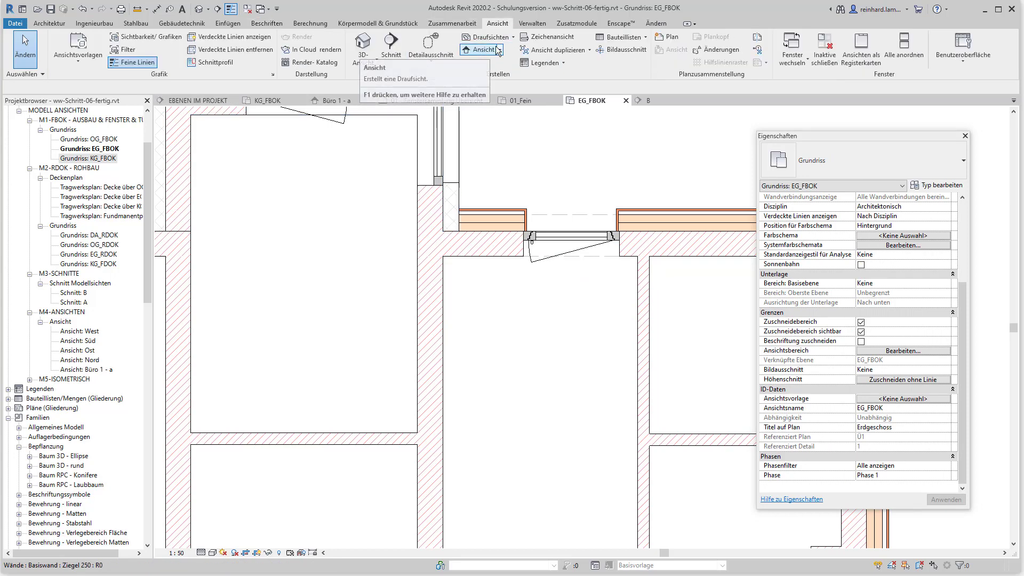
{"action": "left_click", "coordinate": [500, 49]}
{"action": "left_click", "coordinate": [460, 66]}
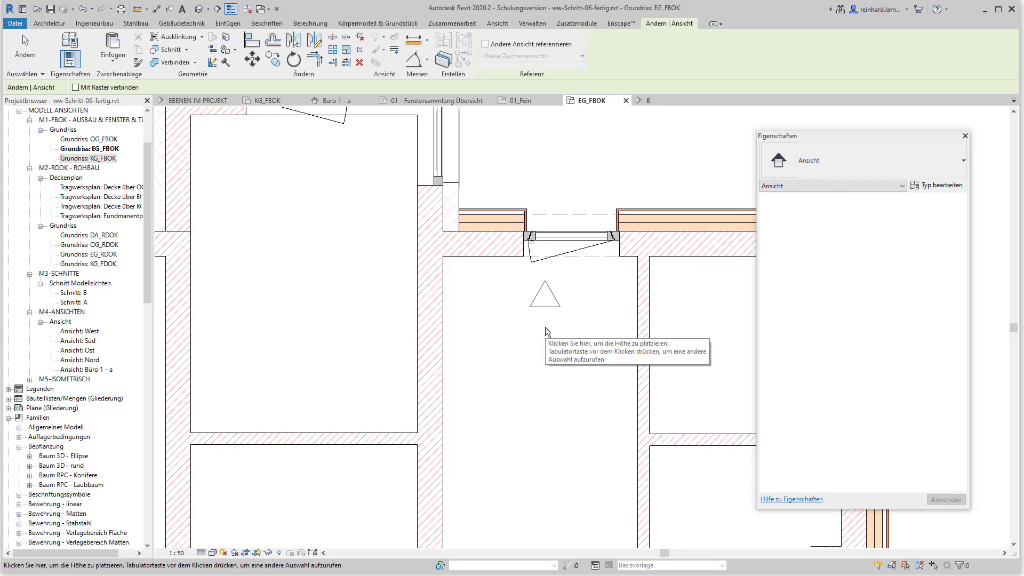
{"action": "left_click", "coordinate": [545, 328]}
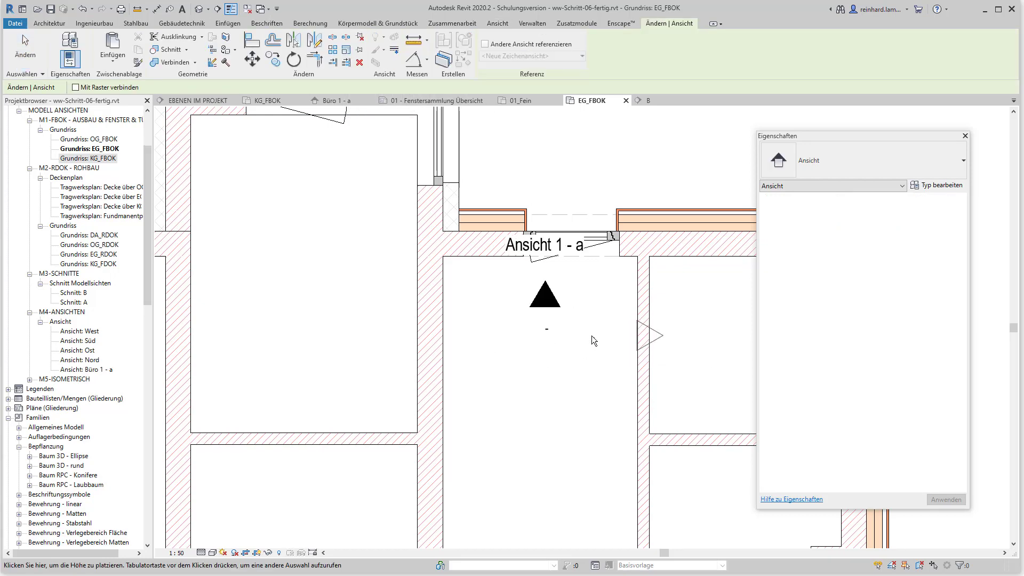
{"action": "key", "text": "Escape"}
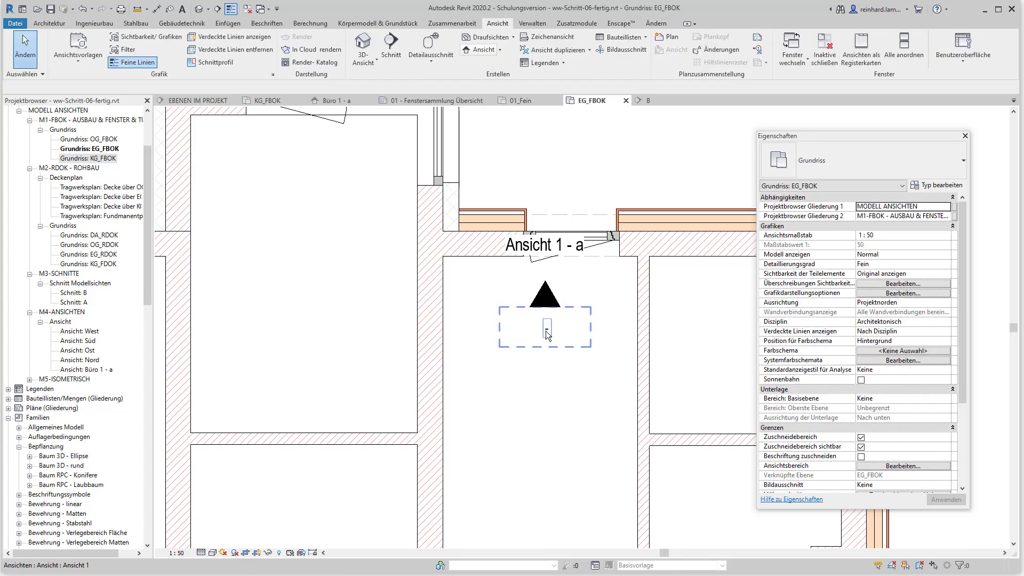
Move the elevation marker further down and open the Ansicht 1 - a view.
{"action": "left_click", "coordinate": [548, 334]}
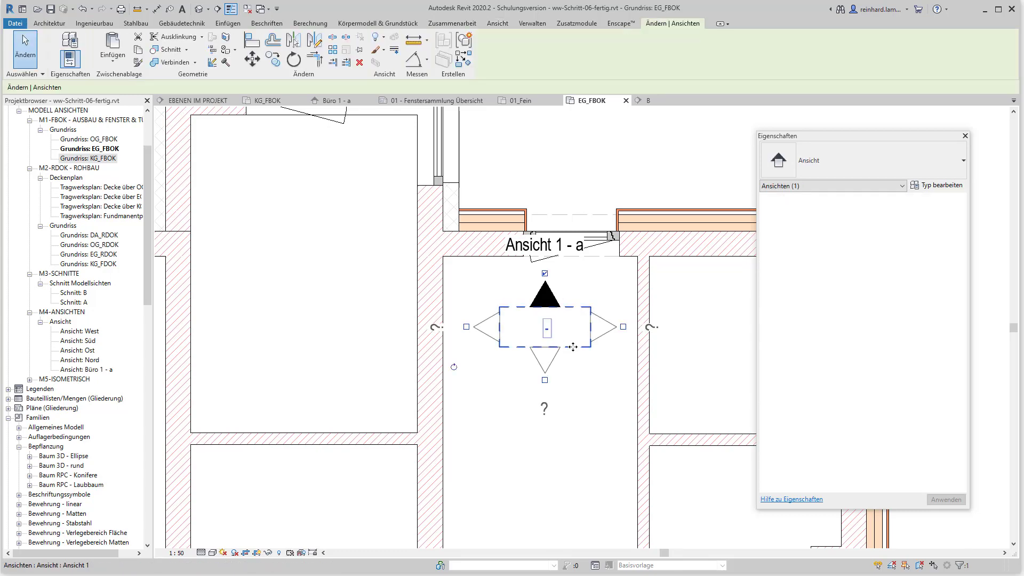
{"action": "left_click_drag", "start_coordinate": [572, 363], "coordinate": [574, 397]}
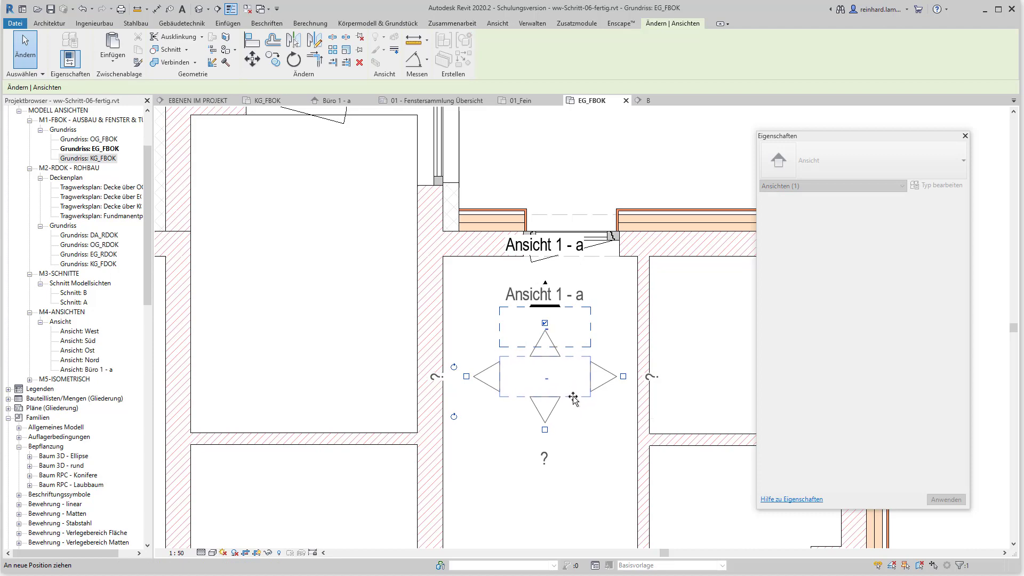
{"action": "left_click", "coordinate": [544, 346]}
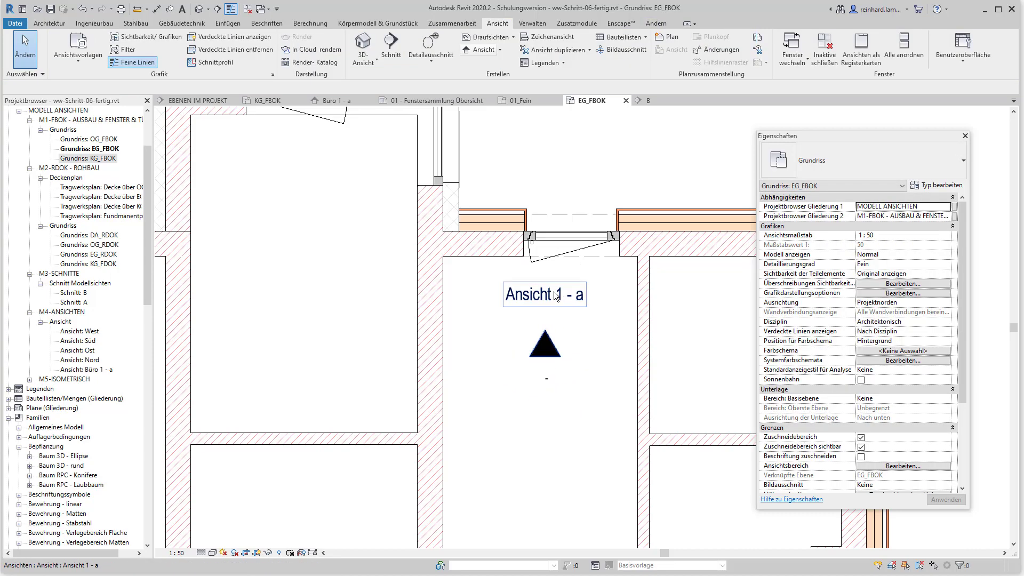
{"action": "double_click", "coordinate": [546, 351]}
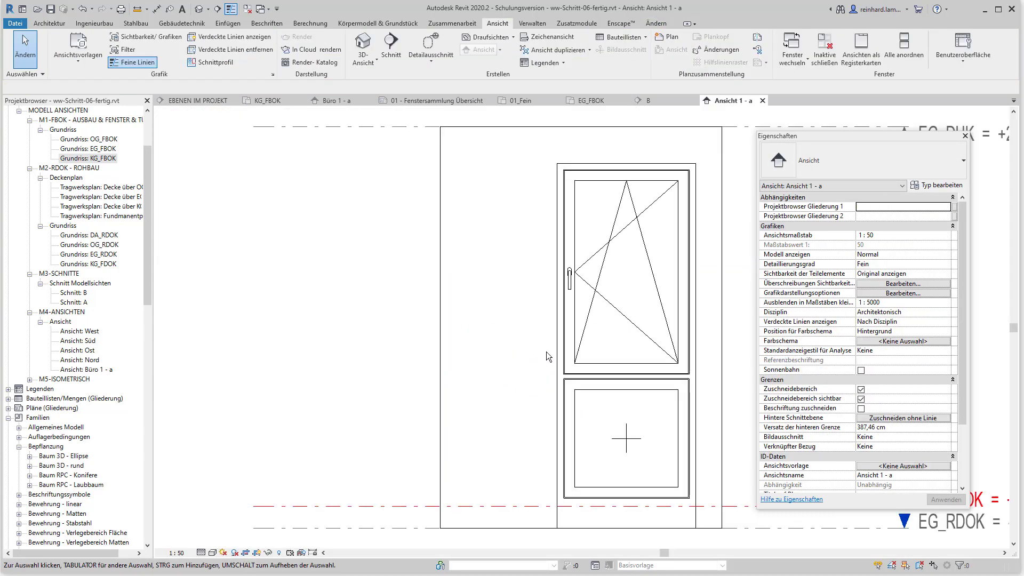
Change the window-door's Öffnungsart Unten from 2 to 1 in Ansicht 1 - a.
{"action": "scroll", "coordinate": [643, 351], "scroll_direction": "down", "scroll_amount": 1}
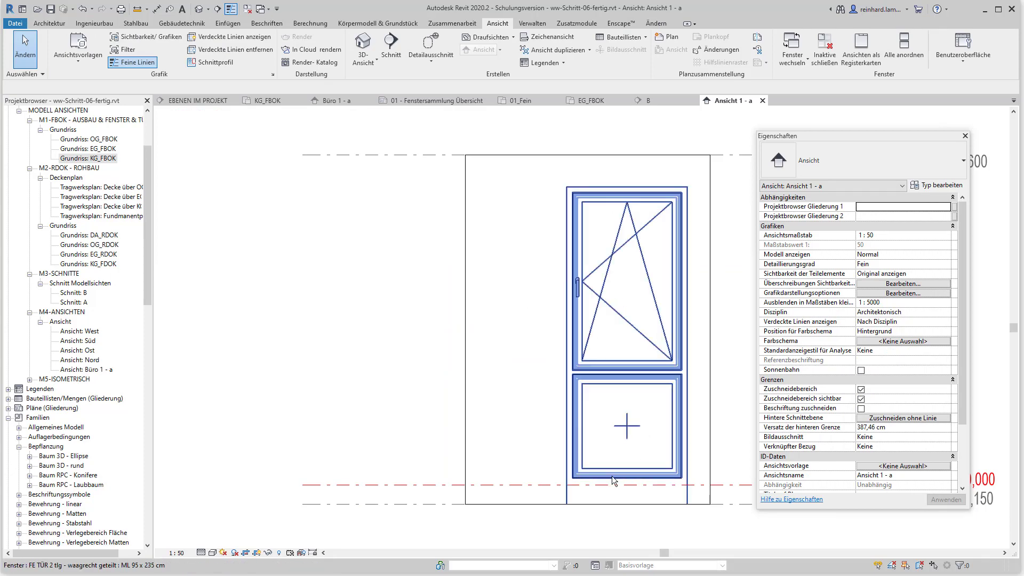
{"action": "middle_click_drag", "start_coordinate": [638, 493], "coordinate": [616, 448]}
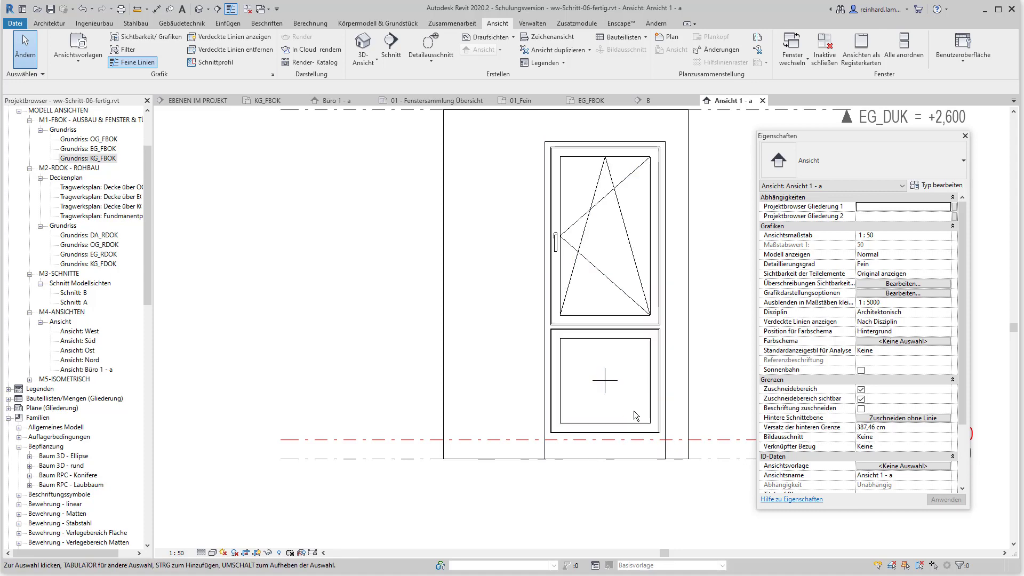
{"action": "left_click", "coordinate": [624, 337]}
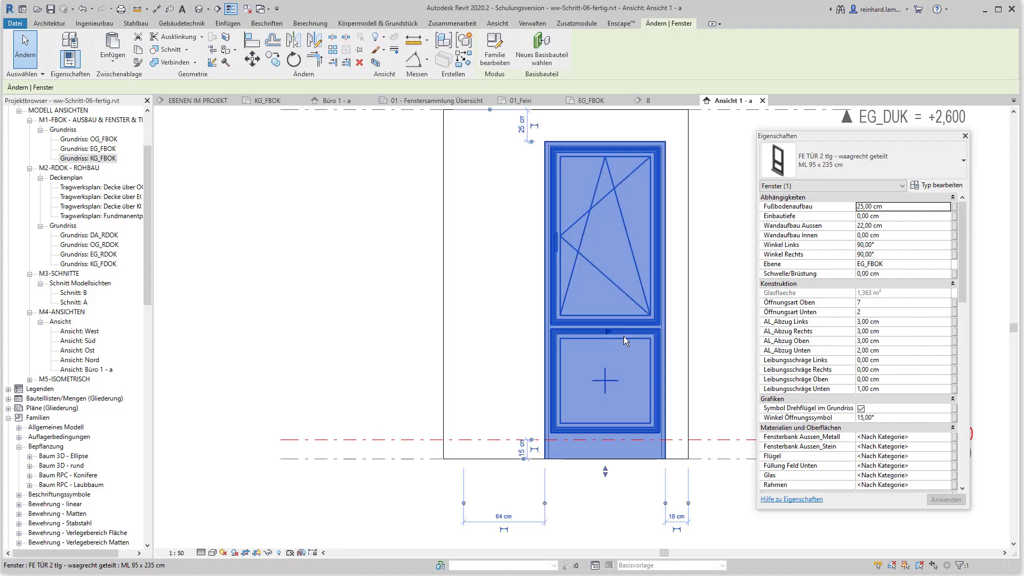
{"action": "left_click", "coordinate": [866, 313]}
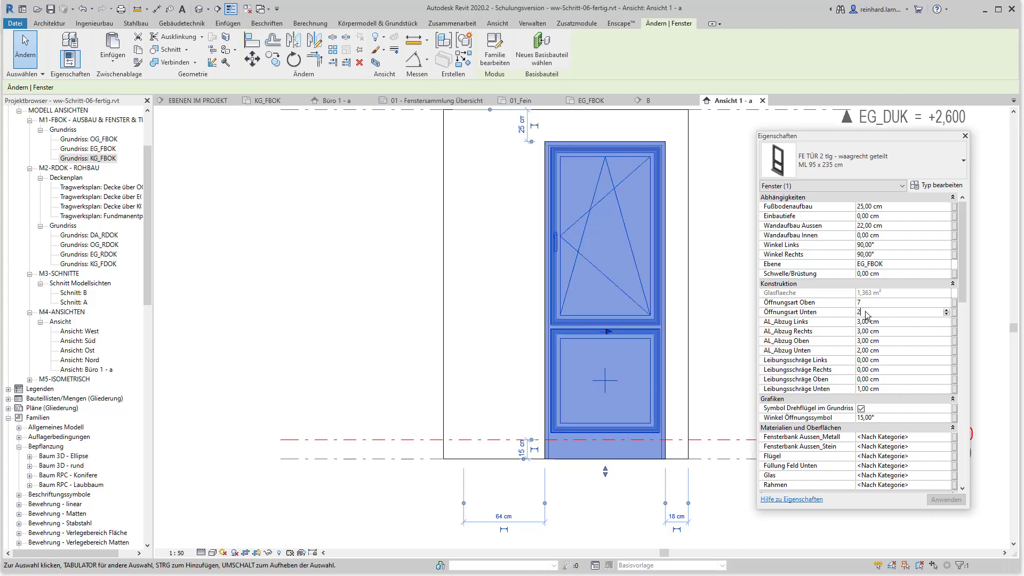
{"action": "key", "text": "BackSpace"}
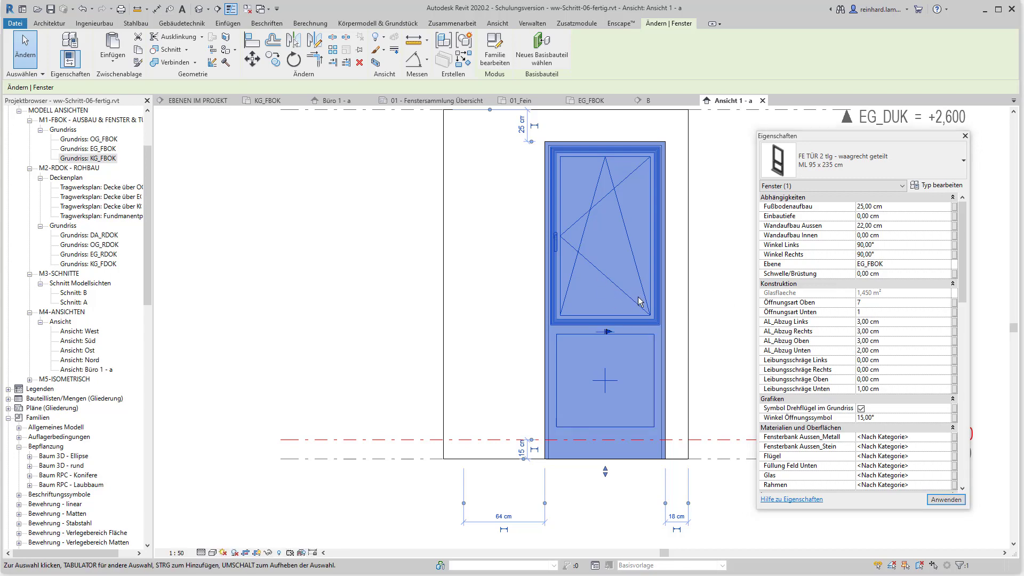
{"action": "key", "text": "Escape"}
{"action": "scroll", "coordinate": [575, 430], "scroll_direction": "down", "scroll_amount": 1}
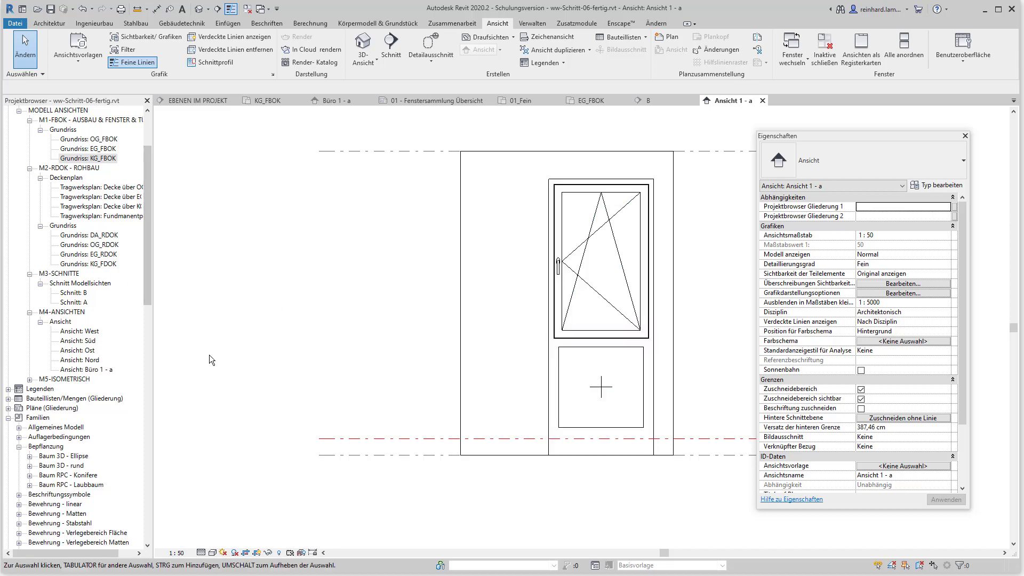
Set the elevation's browser grouping to MODELL ANSICHTEN and M4-ANSICHTEN.
{"action": "left_click", "coordinate": [954, 208]}
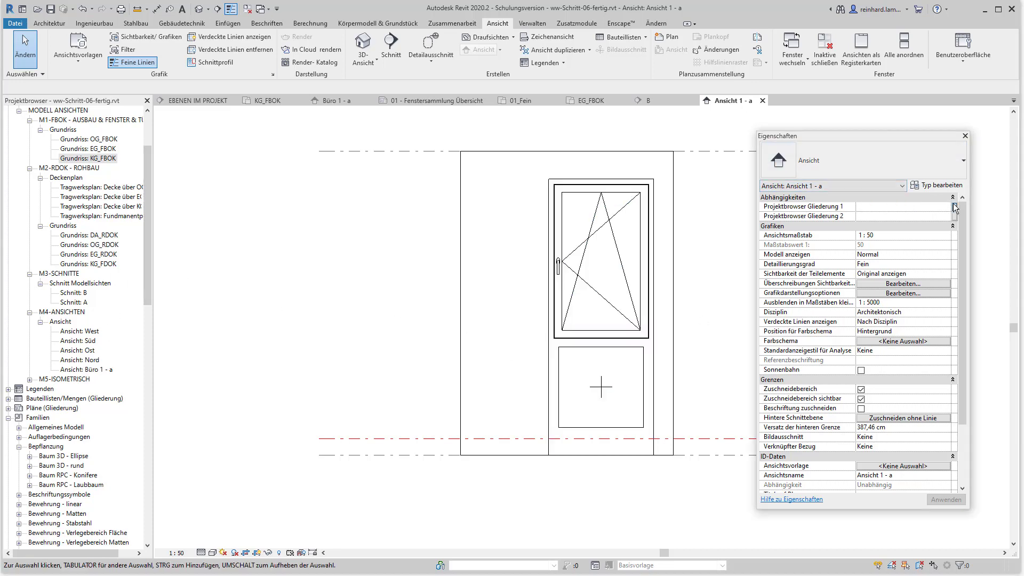
{"action": "key", "text": "Escape"}
{"action": "left_click", "coordinate": [912, 206]}
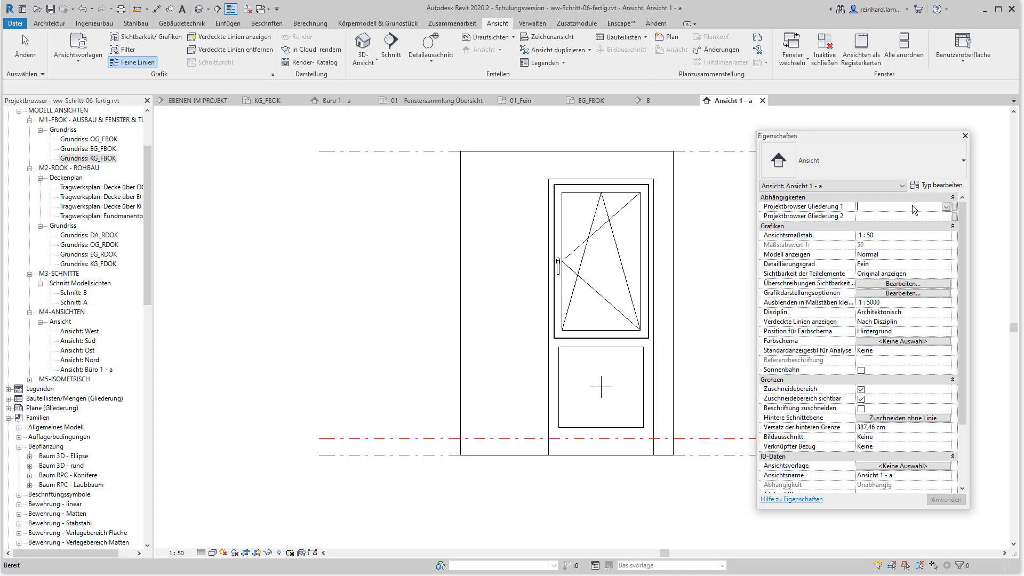
{"action": "left_click", "coordinate": [947, 208]}
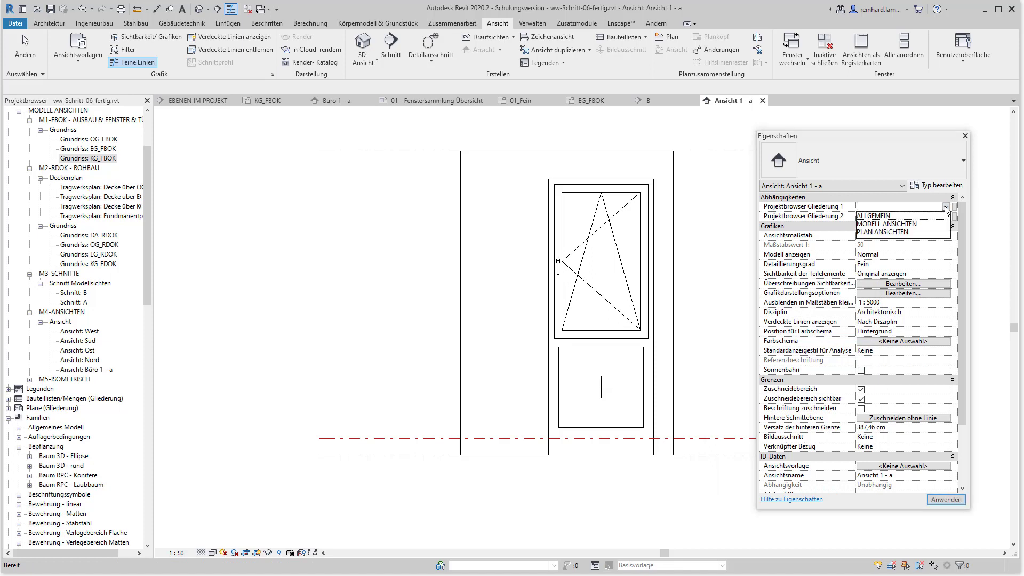
{"action": "left_click", "coordinate": [872, 223]}
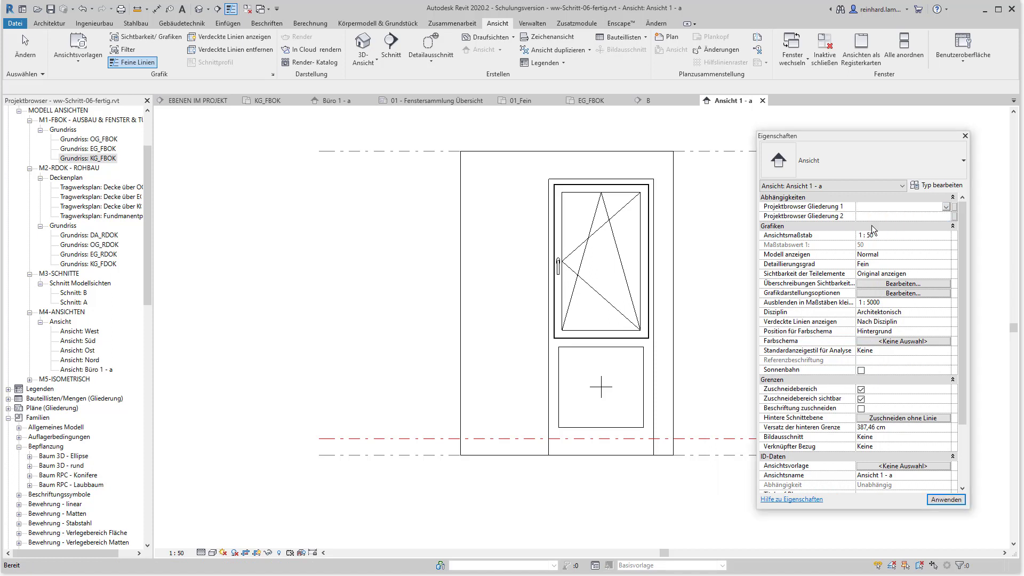
{"action": "left_click", "coordinate": [872, 219]}
{"action": "left_click", "coordinate": [947, 217]}
{"action": "scroll", "coordinate": [909, 246], "scroll_direction": "down", "scroll_amount": 3}
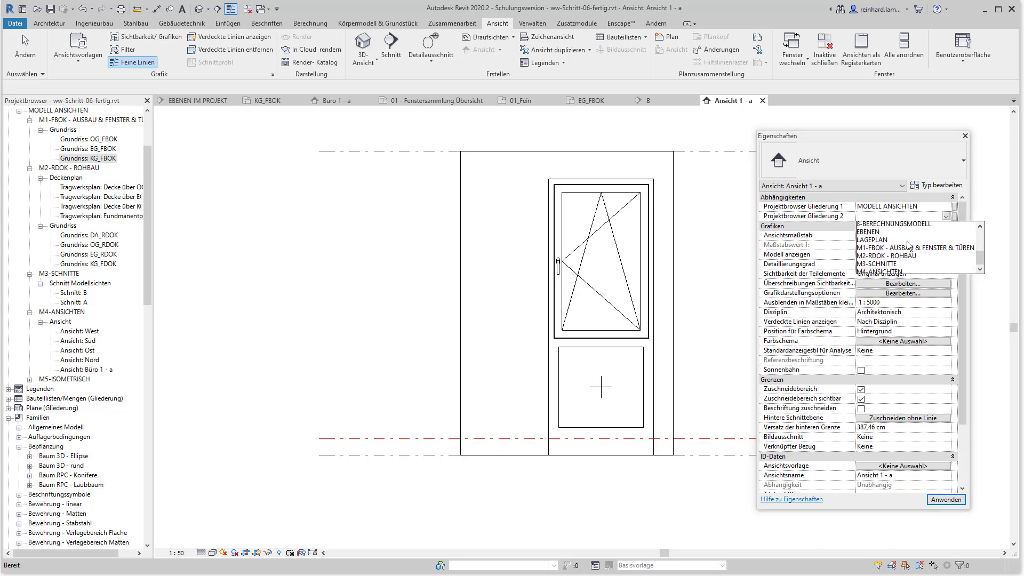
{"action": "scroll", "coordinate": [909, 245], "scroll_direction": "down", "scroll_amount": 2}
{"action": "left_click", "coordinate": [879, 264]}
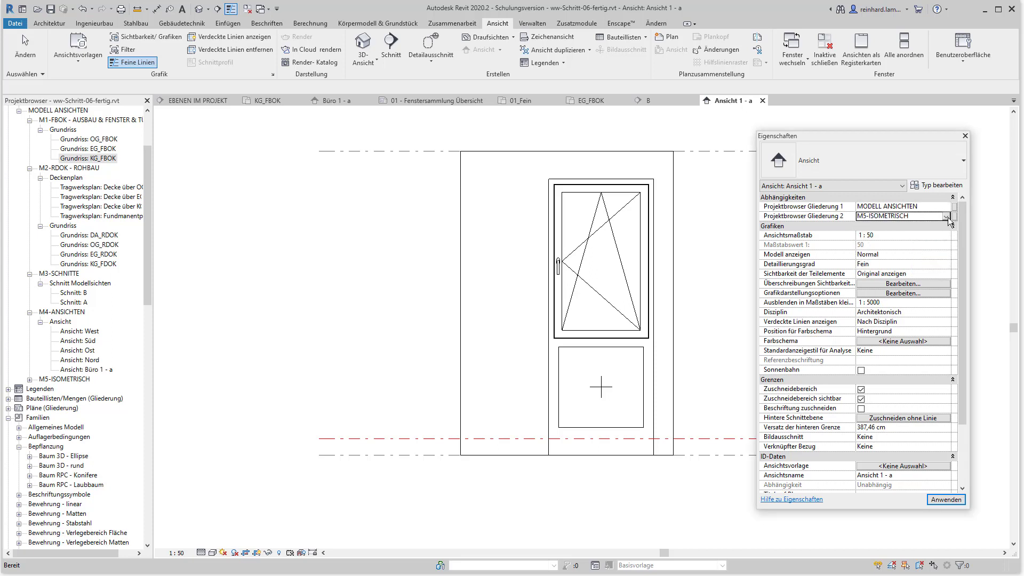
{"action": "left_click", "coordinate": [946, 217]}
{"action": "left_click", "coordinate": [892, 255]}
Rename the elevation view to Vorraum 1 - a.
{"action": "left_click", "coordinate": [895, 478]}
{"action": "double_click", "coordinate": [877, 476]}
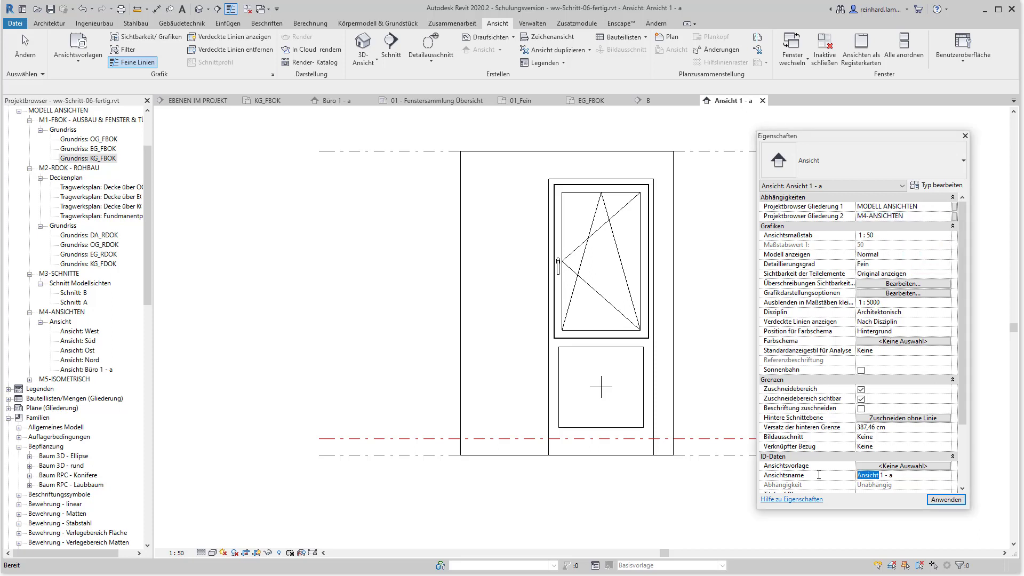
{"action": "type", "text": "Vorraum"}
{"action": "key", "text": "Return"}
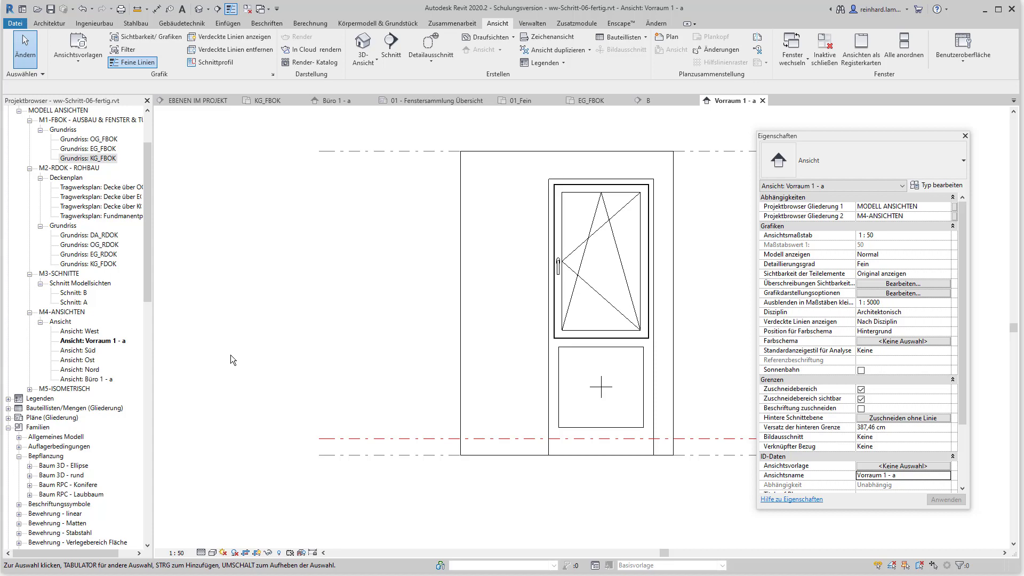
Open the EG_FBOK floor plan from its level head and bring up the reference photos.
{"action": "middle_click_drag", "start_coordinate": [414, 366], "coordinate": [235, 361]}
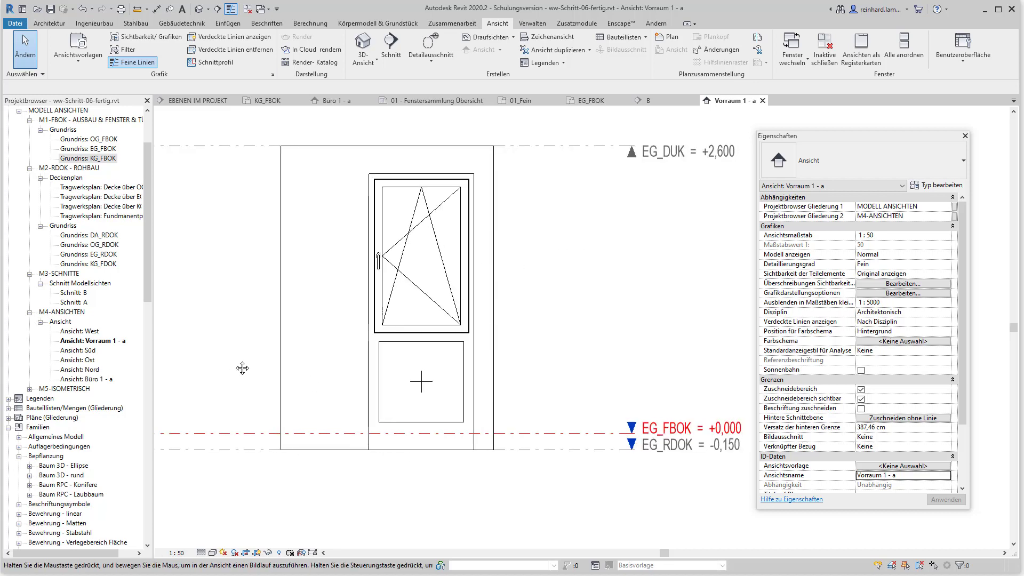
{"action": "double_click", "coordinate": [634, 431]}
{"action": "scroll", "coordinate": [462, 331], "scroll_direction": "down", "scroll_amount": 5}
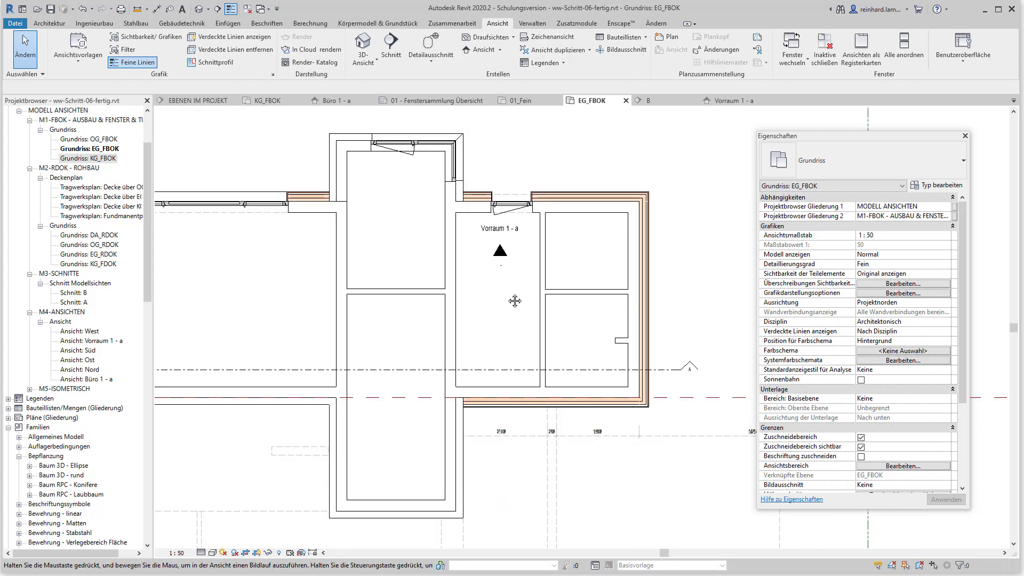
{"action": "scroll", "coordinate": [577, 351], "scroll_direction": "up", "scroll_amount": 2}
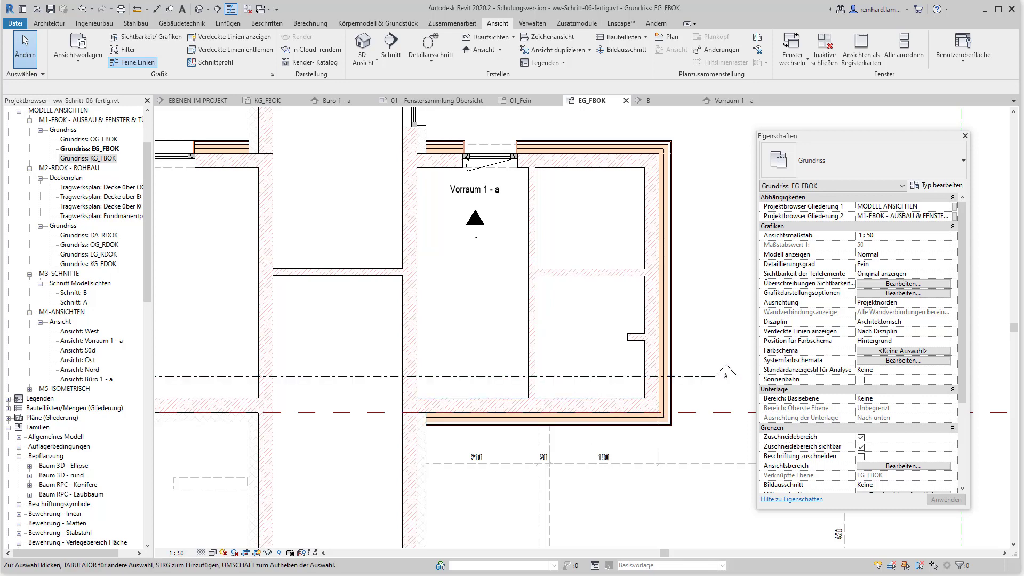
{"action": "key", "text": "alt+Tab"}
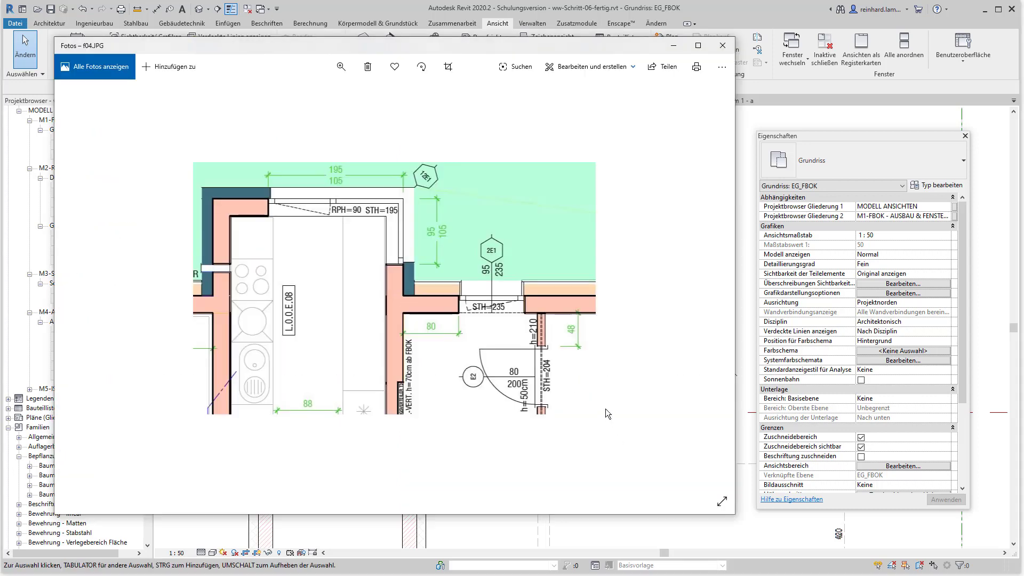
Move from reference photo f04.JPG to f05.JPG, then close the Photos viewer.
{"action": "key", "text": "Right"}
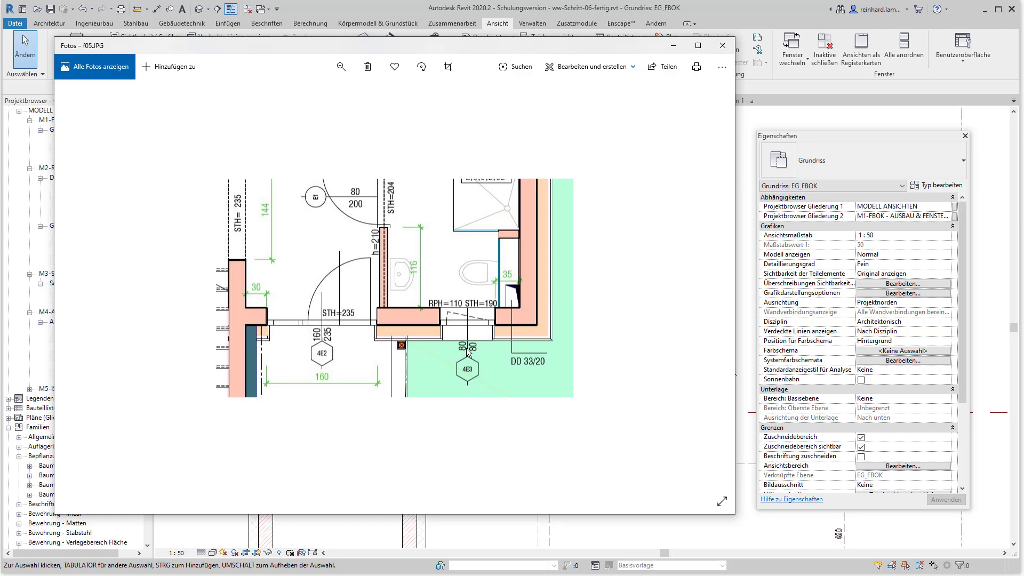
{"action": "left_click", "coordinate": [591, 529]}
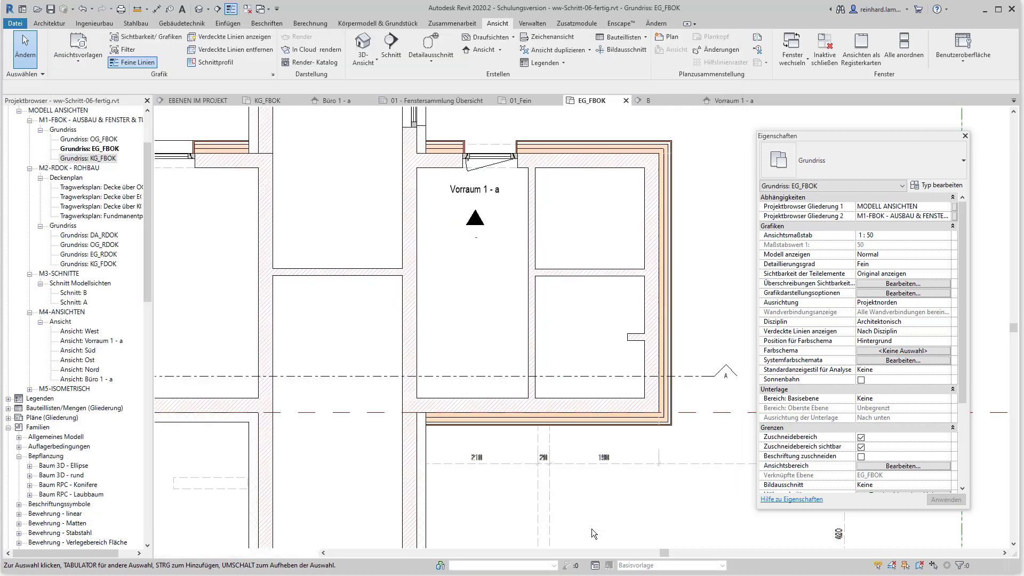
Start a new window using the FE 1 tlg - DrehKipp ML 95 x 105 cm type.
{"action": "left_click", "coordinate": [49, 23]}
{"action": "left_click", "coordinate": [109, 49]}
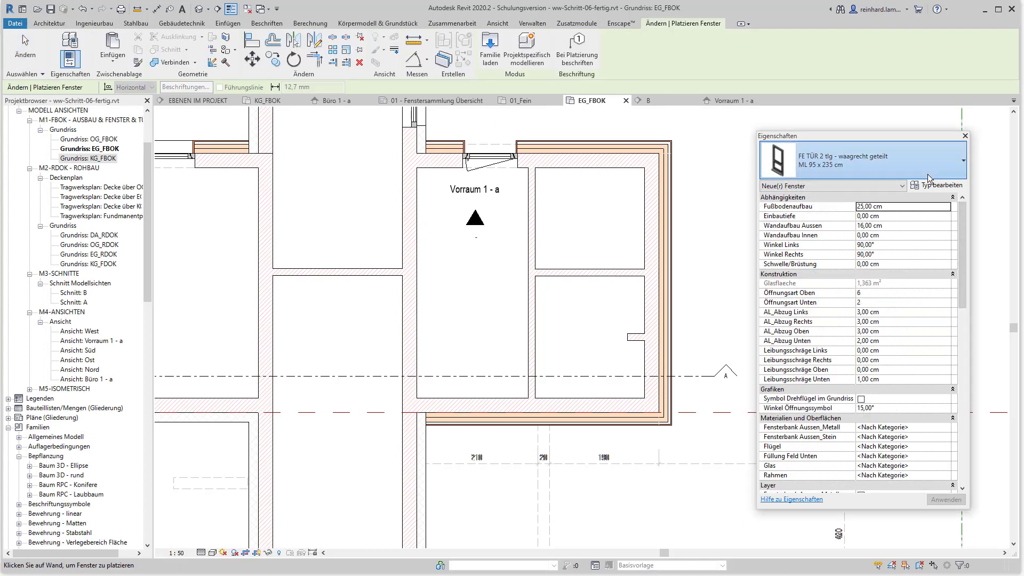
{"action": "left_click", "coordinate": [907, 163]}
{"action": "scroll", "coordinate": [882, 226], "scroll_direction": "up", "scroll_amount": 5}
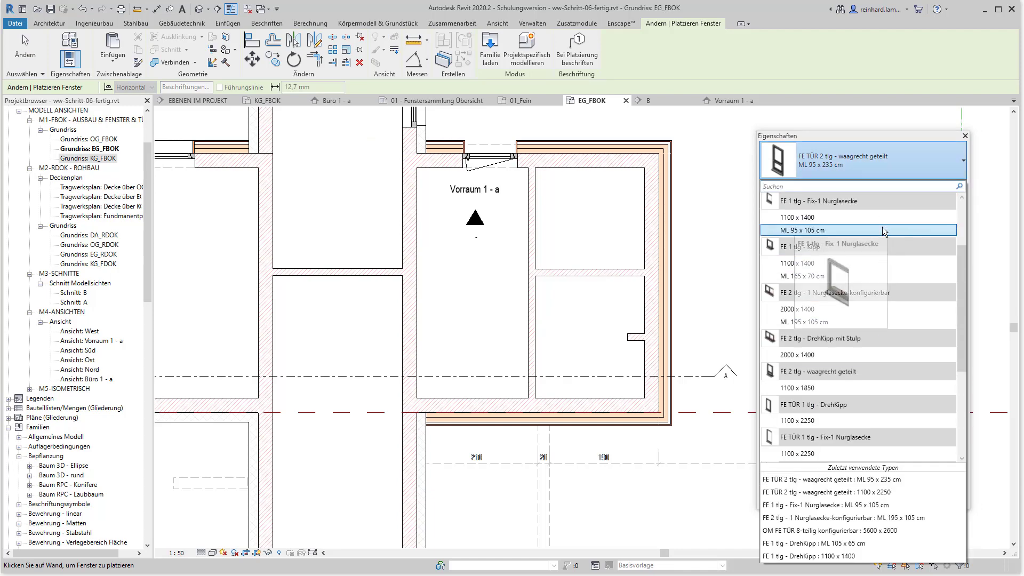
{"action": "scroll", "coordinate": [878, 238], "scroll_direction": "up", "scroll_amount": 2}
{"action": "scroll", "coordinate": [870, 250], "scroll_direction": "up", "scroll_amount": 3}
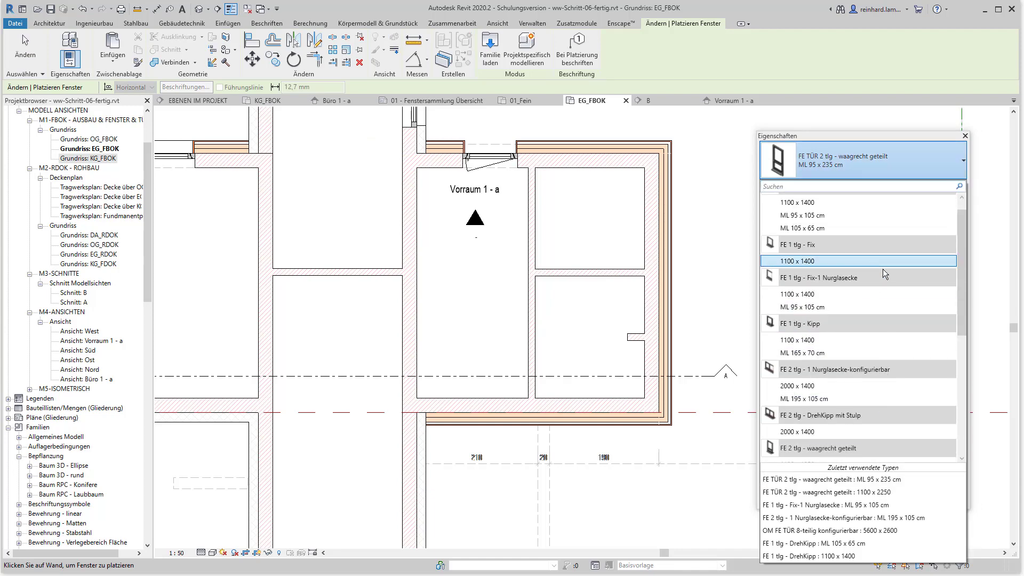
{"action": "scroll", "coordinate": [881, 268], "scroll_direction": "up", "scroll_amount": 1}
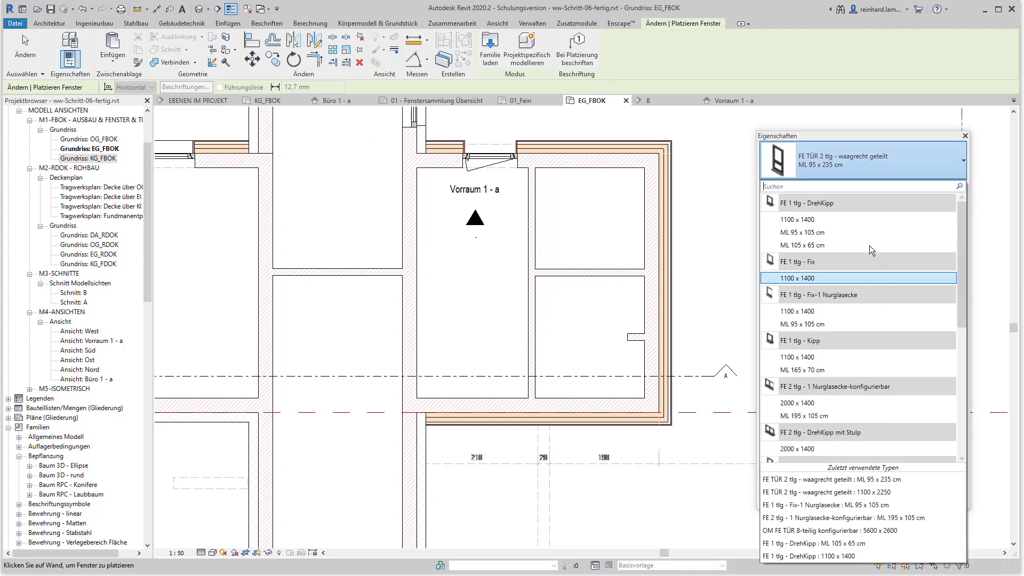
{"action": "left_click", "coordinate": [827, 232]}
Duplicate the window type as ML80 x 80 cm.
{"action": "left_click", "coordinate": [933, 186]}
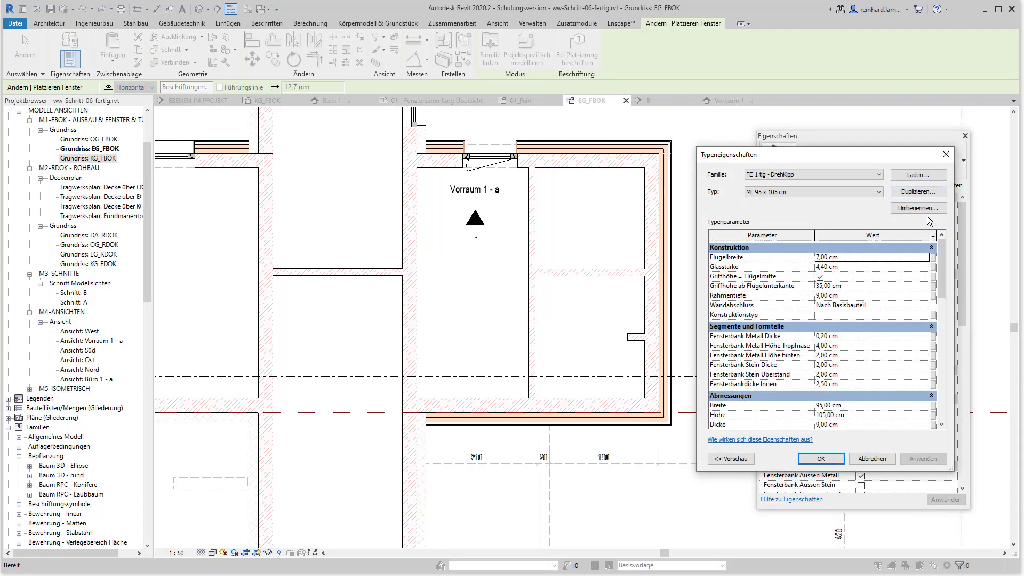
{"action": "left_click", "coordinate": [919, 192]}
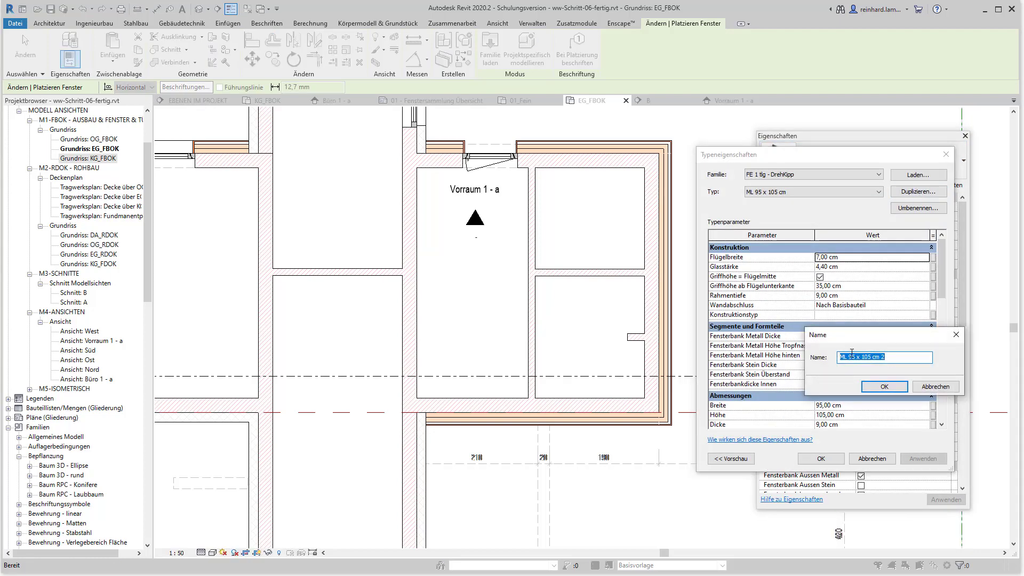
{"action": "left_click_drag", "start_coordinate": [848, 357], "coordinate": [928, 351]}
{"action": "type", "text": "80"}
{"action": "left_click", "coordinate": [885, 386]}
Set the new type's Breite and Höhe to 80 cm each.
{"action": "left_click", "coordinate": [878, 405]}
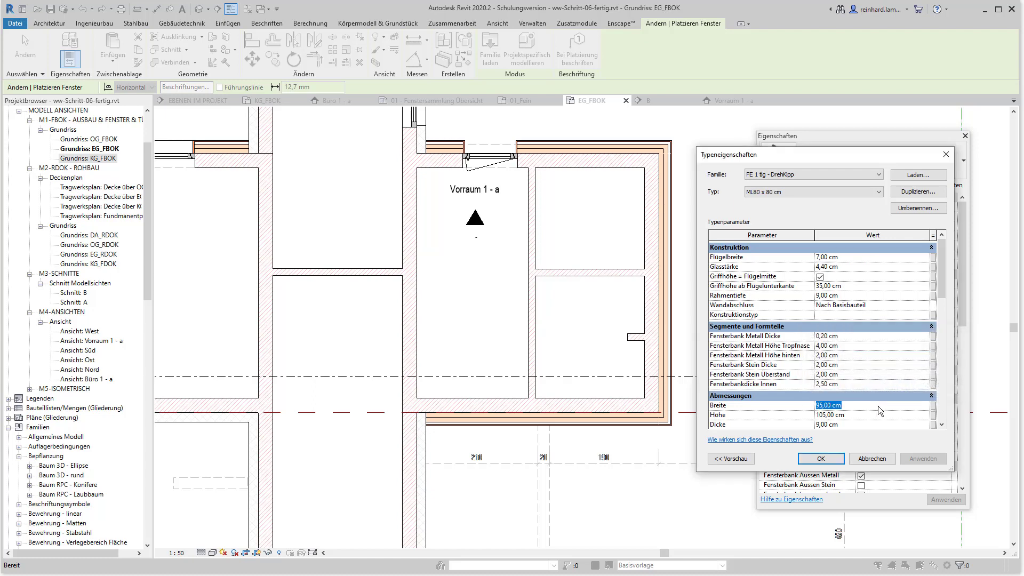
{"action": "type", "text": "80"}
{"action": "left_click", "coordinate": [868, 415]}
{"action": "type", "text": "80"}
{"action": "key", "text": "Return"}
Place the ML80 x 80 cm window in the lower outer wall.
{"action": "left_click", "coordinate": [821, 459]}
{"action": "left_click", "coordinate": [596, 407]}
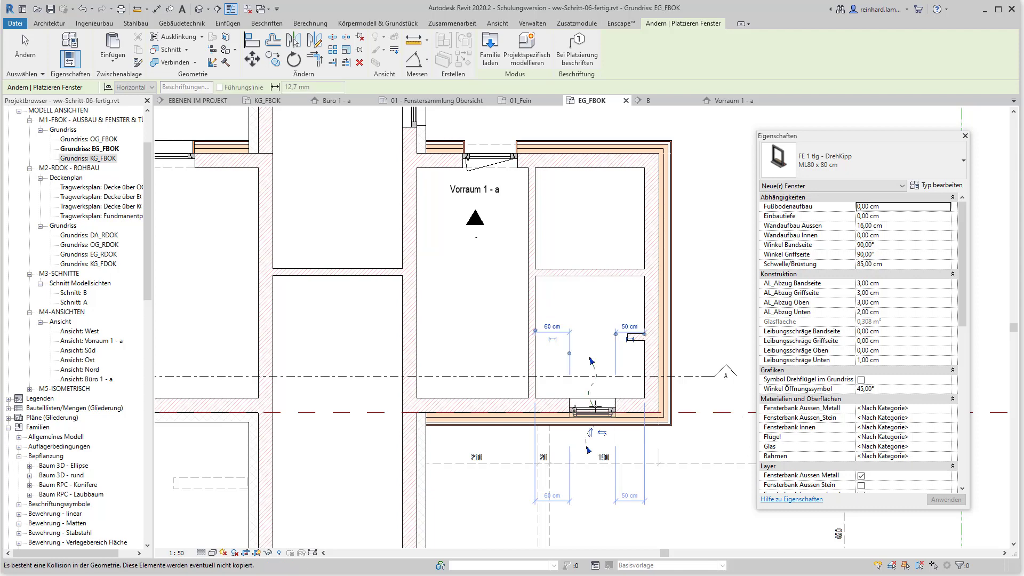
{"action": "key", "text": "Escape"}
{"action": "key", "text": "Escape"}
Join the interior and outer wall geometry with JG, then select the new window.
{"action": "scroll", "coordinate": [595, 386], "scroll_direction": "up", "scroll_amount": 1}
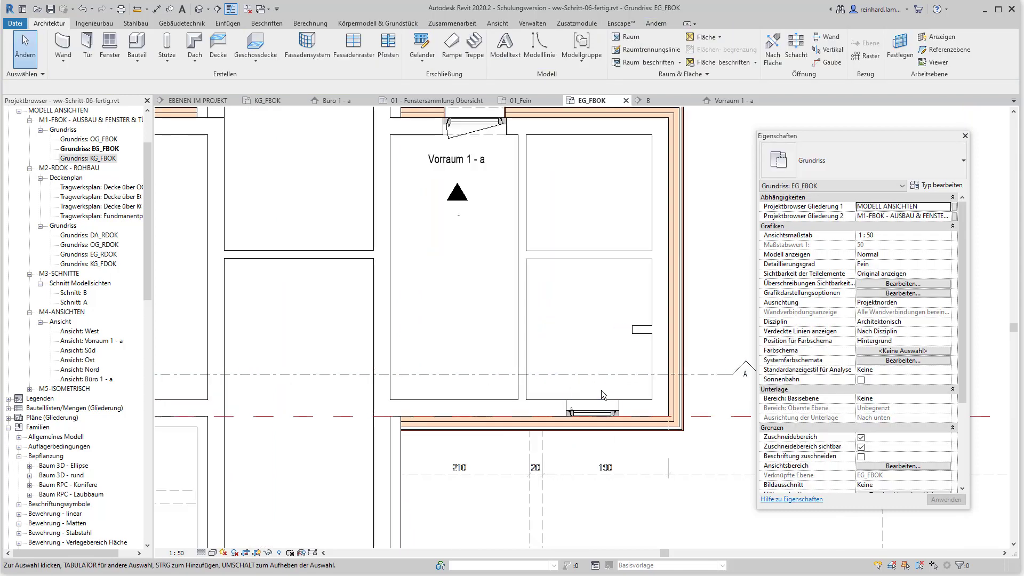
{"action": "scroll", "coordinate": [600, 389], "scroll_direction": "up", "scroll_amount": 2}
{"action": "key", "text": "j"}
{"action": "key", "text": "g"}
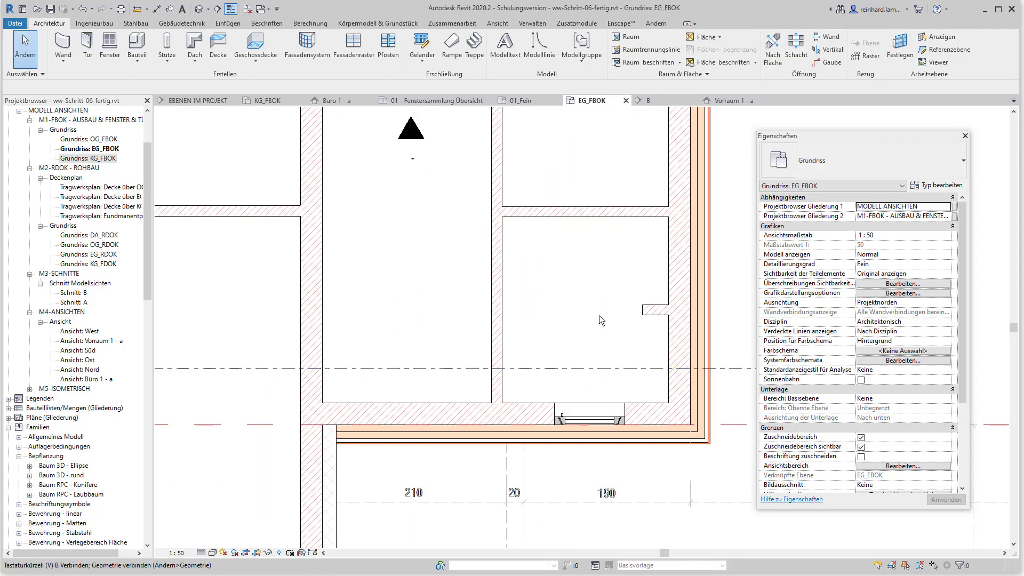
{"action": "left_click", "coordinate": [536, 409]}
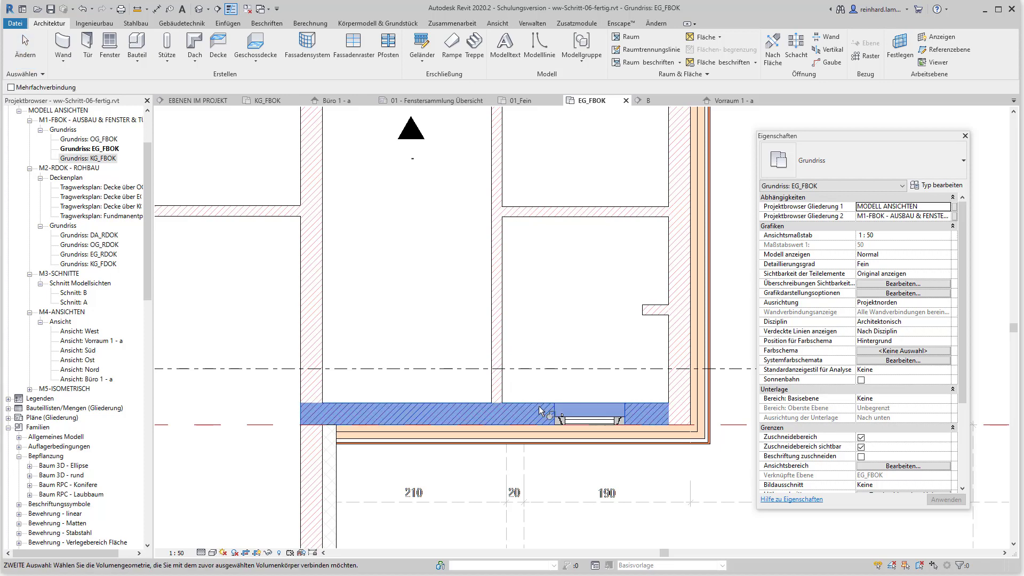
{"action": "left_click", "coordinate": [549, 435]}
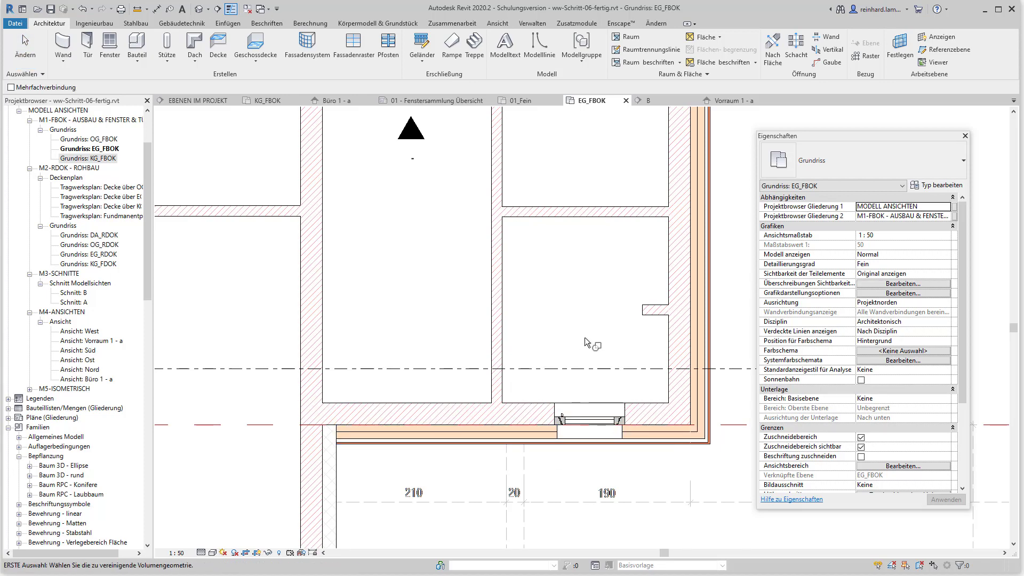
{"action": "key", "text": "Escape"}
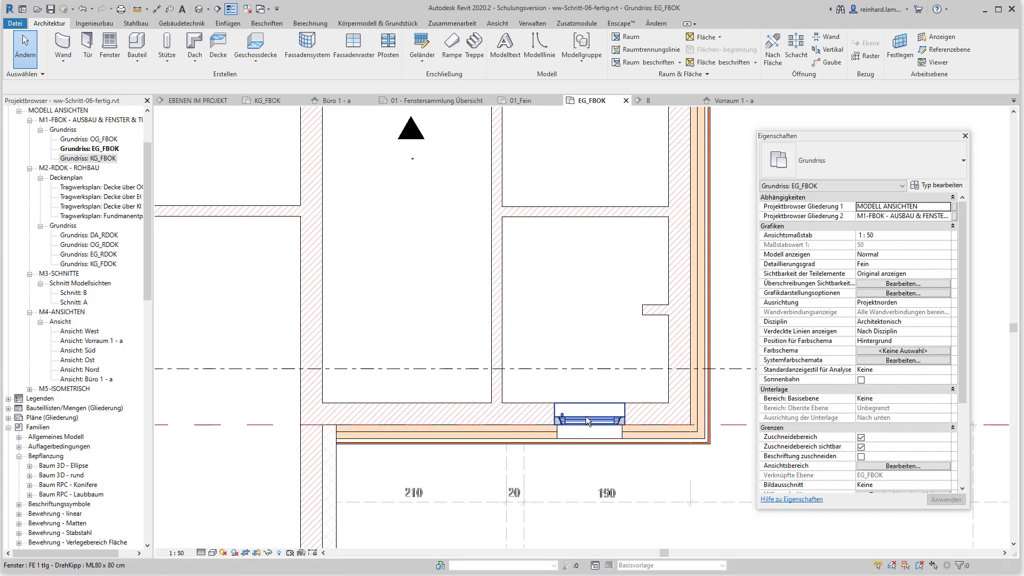
{"action": "left_click", "coordinate": [564, 421]}
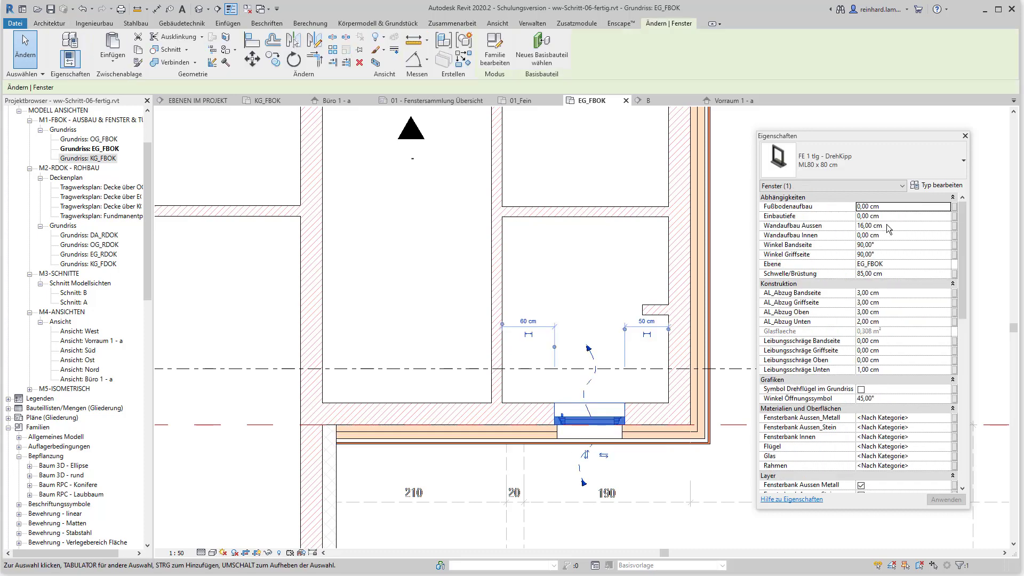
Set the window's outer build-up to 22 cm and its right-hand gap to 35 cm.
{"action": "key", "text": "BackSpace"}
{"action": "key", "text": "BackSpace"}
{"action": "key", "text": "BackSpace"}
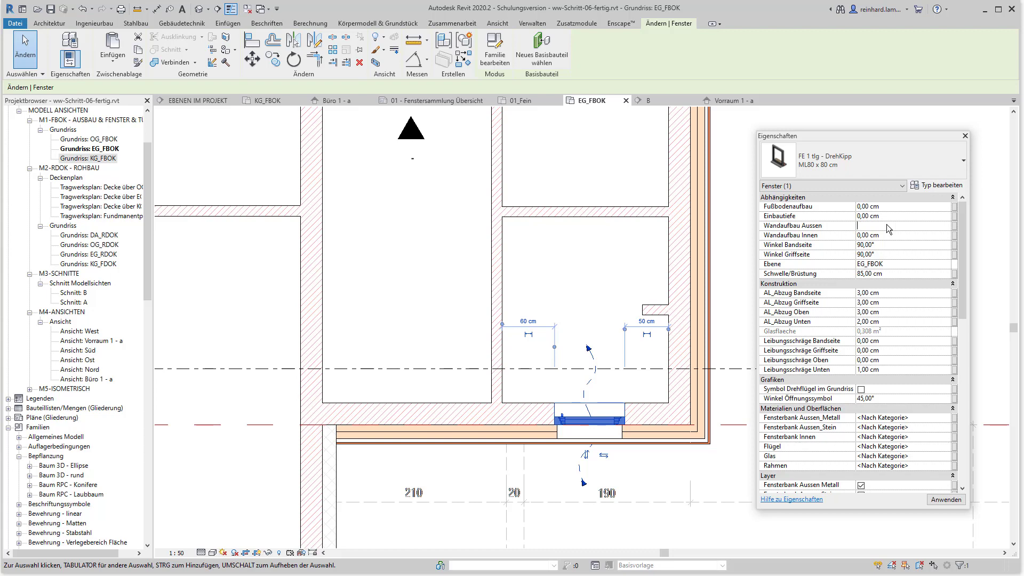
{"action": "left_click", "coordinate": [904, 226]}
{"action": "type", "text": "22"}
{"action": "key", "text": "Return"}
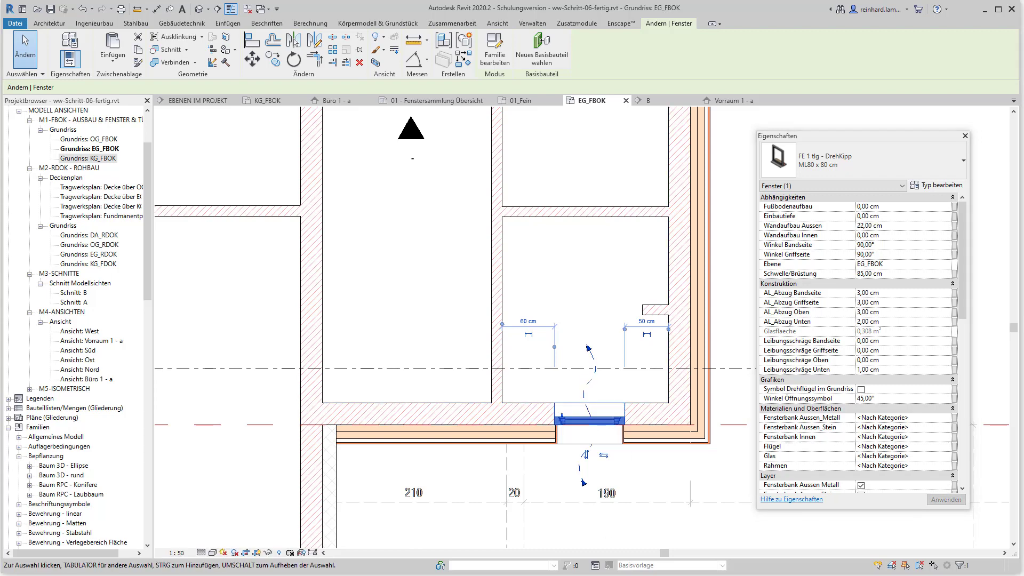
{"action": "key", "text": "alt+Tab"}
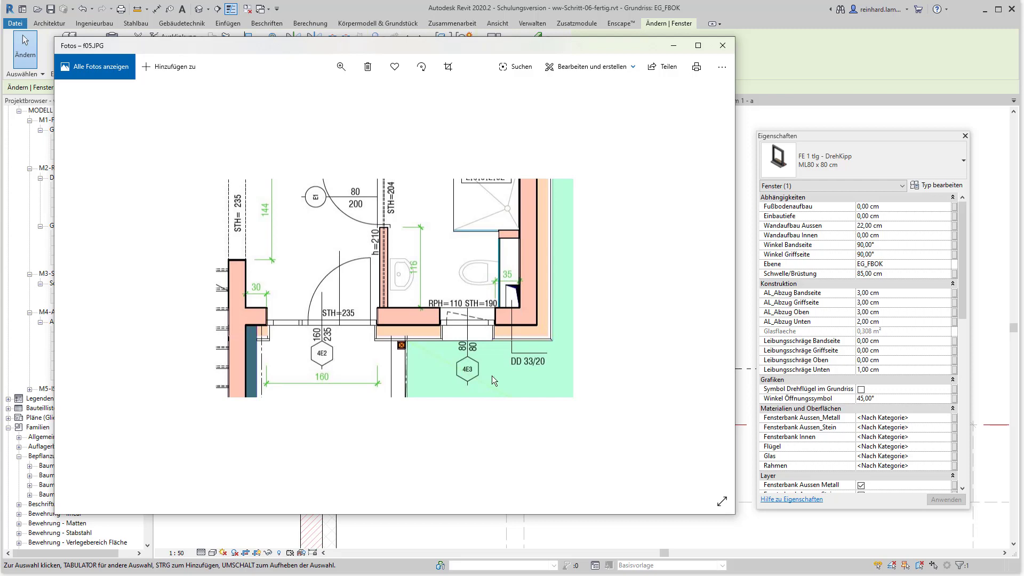
{"action": "left_click", "coordinate": [577, 537]}
{"action": "left_click", "coordinate": [641, 318]}
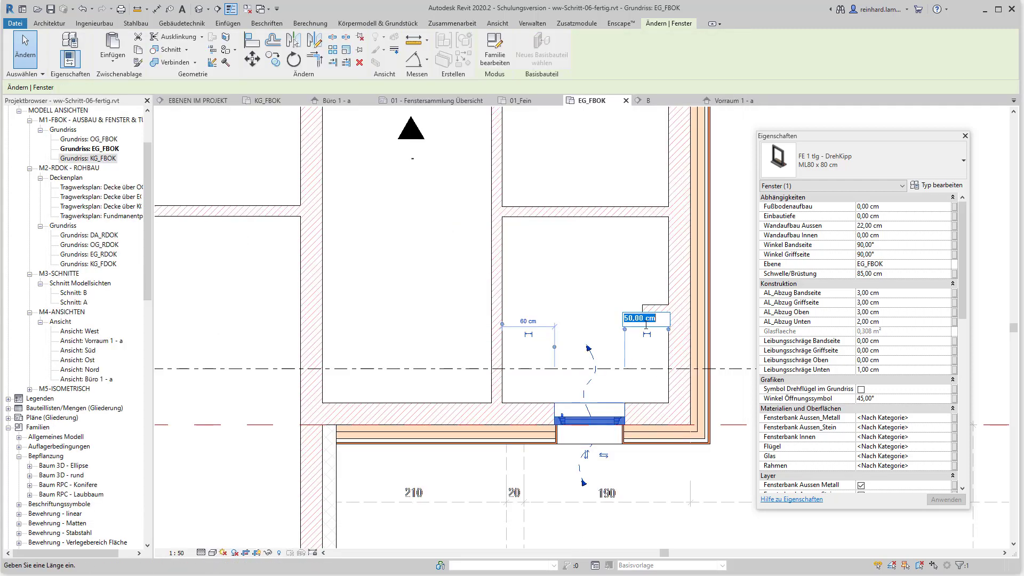
{"action": "type", "text": "35"}
{"action": "key", "text": "Return"}
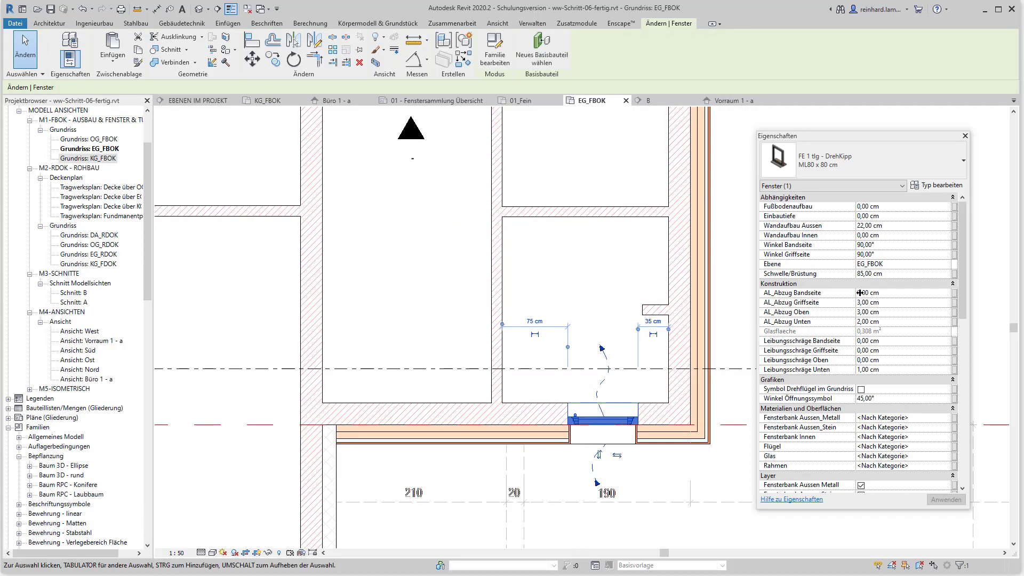
Give the window a 110 cm Schwelle/Brüstung and a 15° plan swing symbol.
{"action": "left_click", "coordinate": [908, 274]}
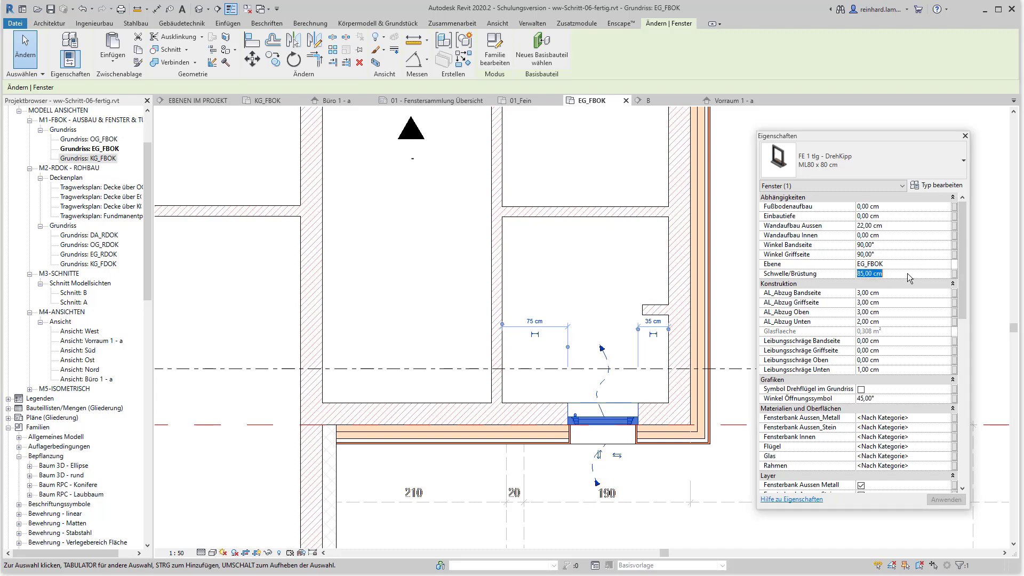
{"action": "type", "text": "110"}
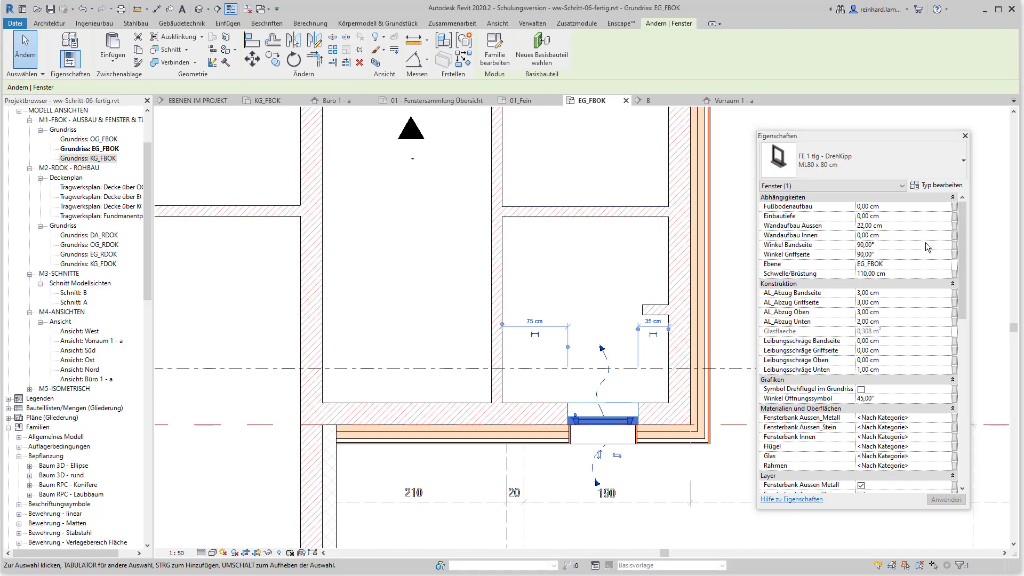
{"action": "left_click", "coordinate": [662, 475]}
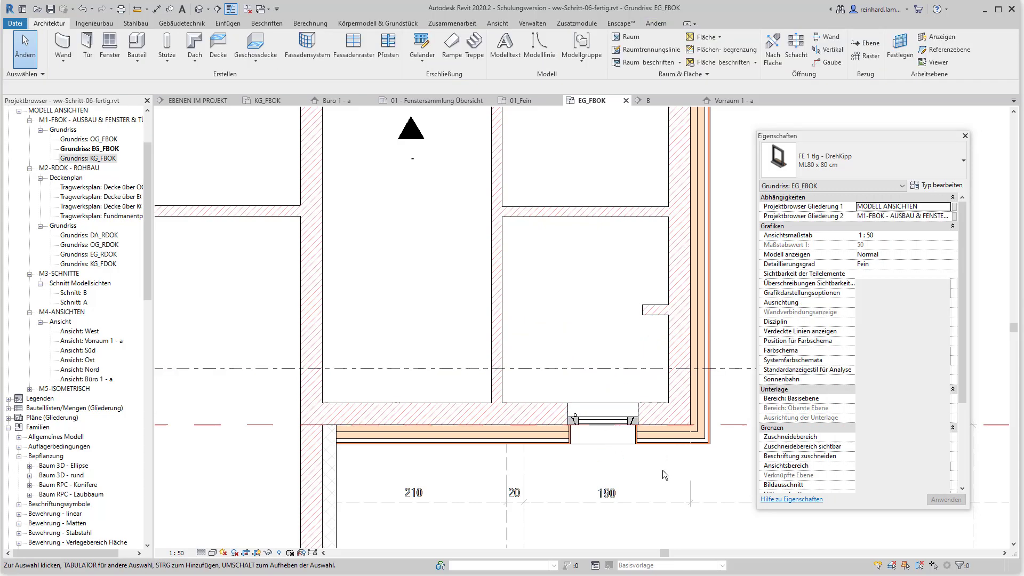
{"action": "left_click", "coordinate": [603, 420]}
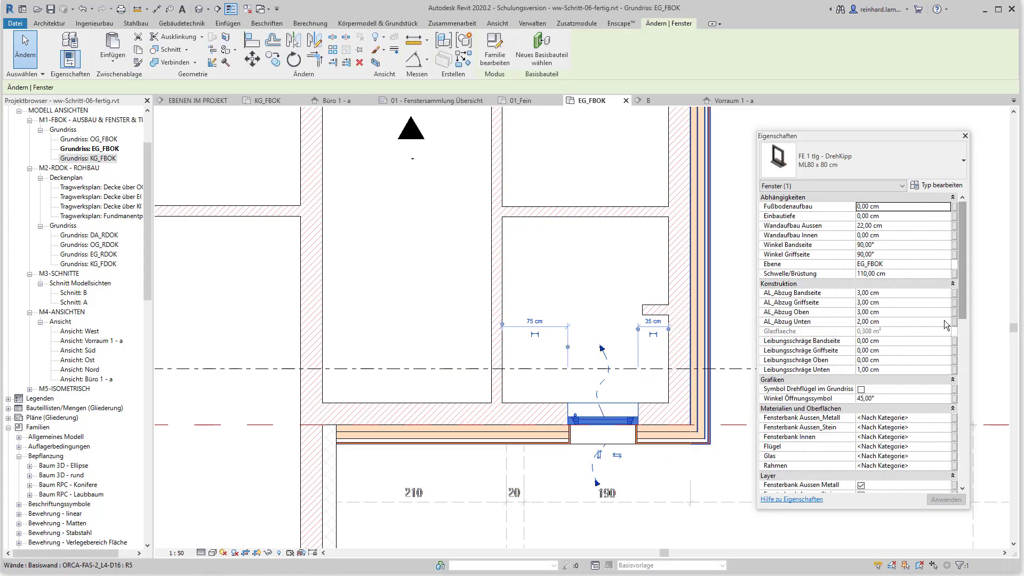
{"action": "left_click", "coordinate": [860, 390]}
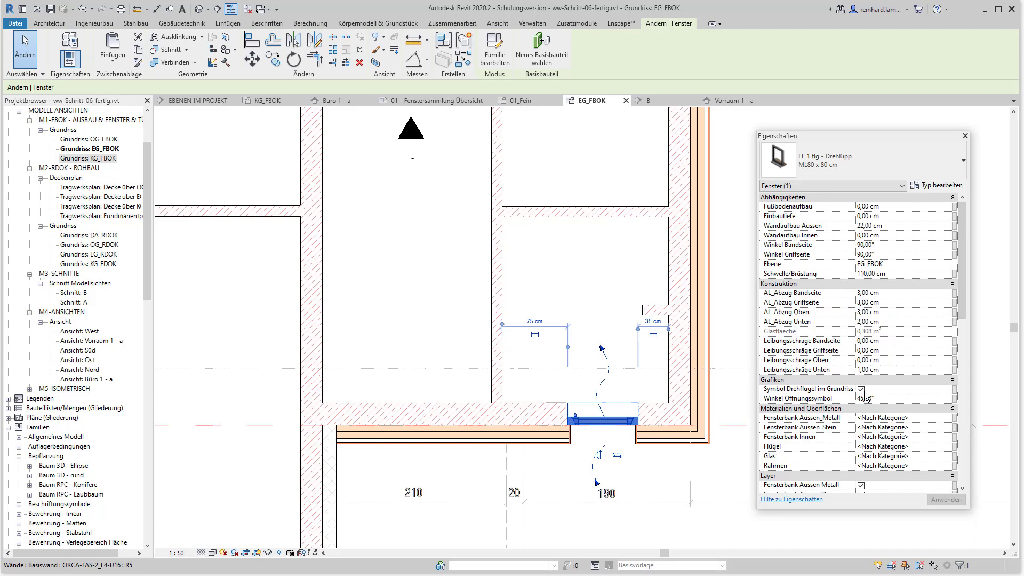
{"action": "left_click", "coordinate": [891, 399]}
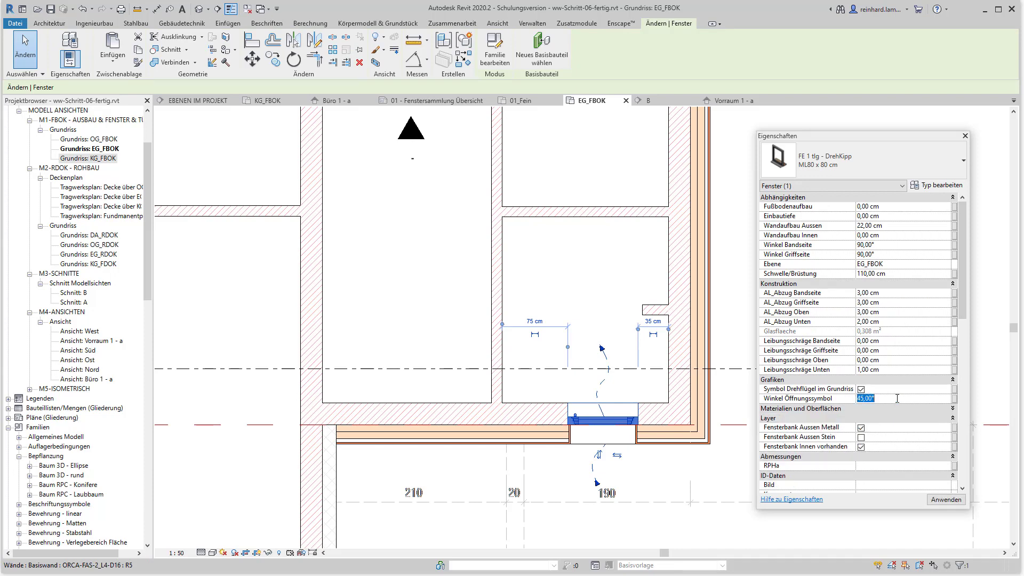
{"action": "type", "text": "15"}
{"action": "key", "text": "Return"}
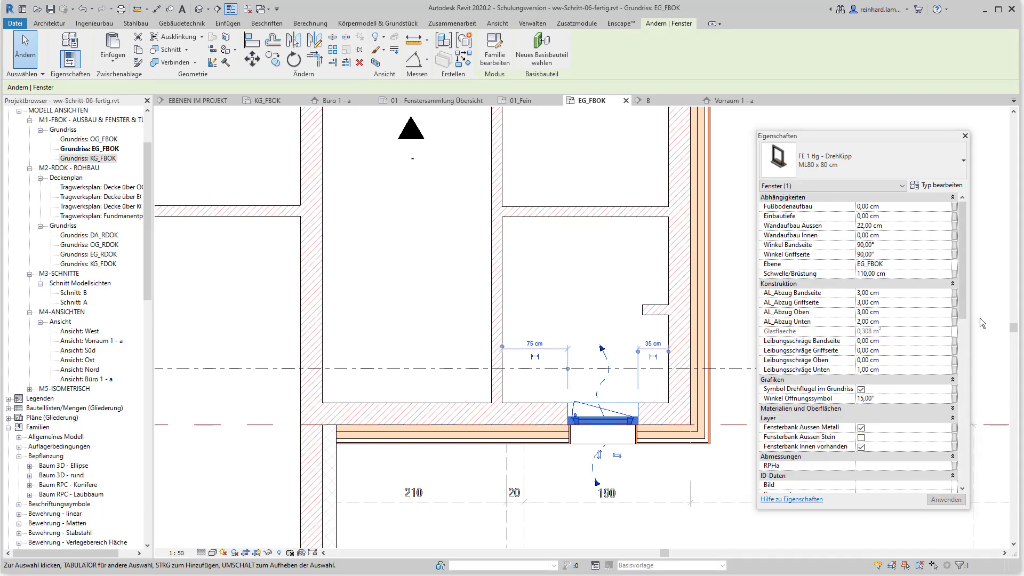
Change the window's Kennzeichen to 4E2.
{"action": "scroll", "coordinate": [963, 320], "scroll_direction": "down", "scroll_amount": 1}
{"action": "scroll", "coordinate": [966, 343], "scroll_direction": "down", "scroll_amount": 3}
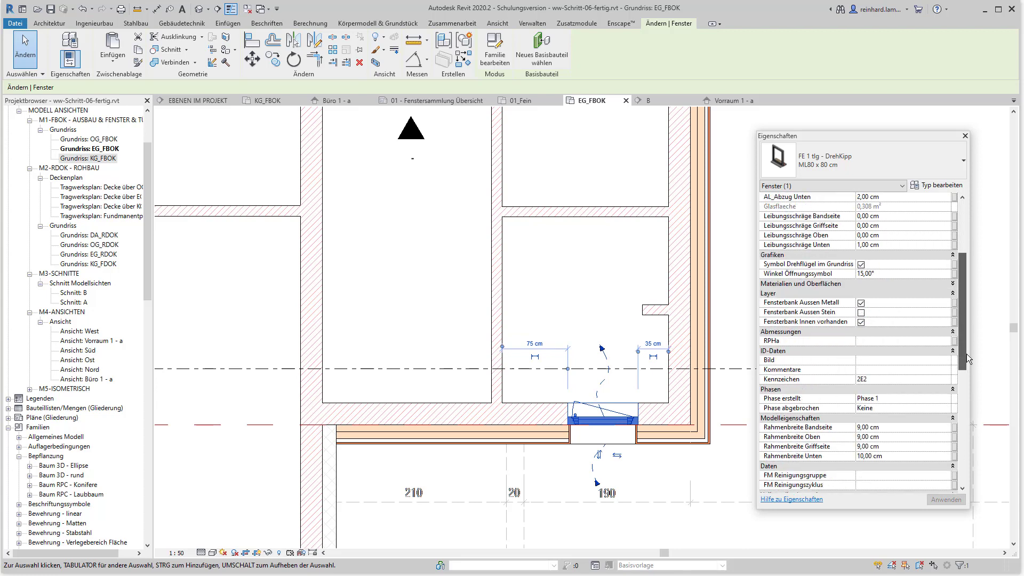
{"action": "left_click", "coordinate": [920, 379]}
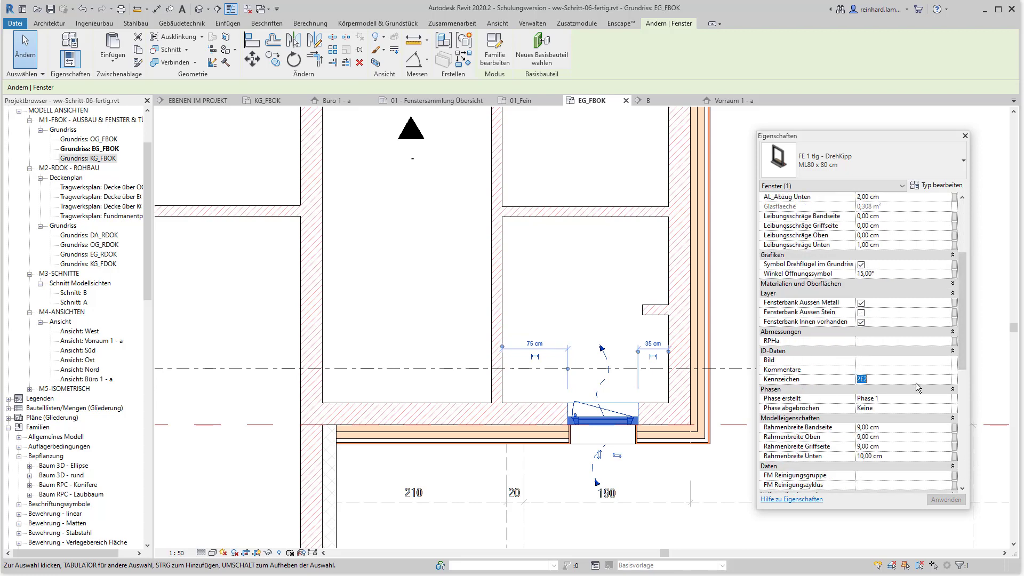
{"action": "type", "text": "4E2"}
{"action": "key", "text": "Return"}
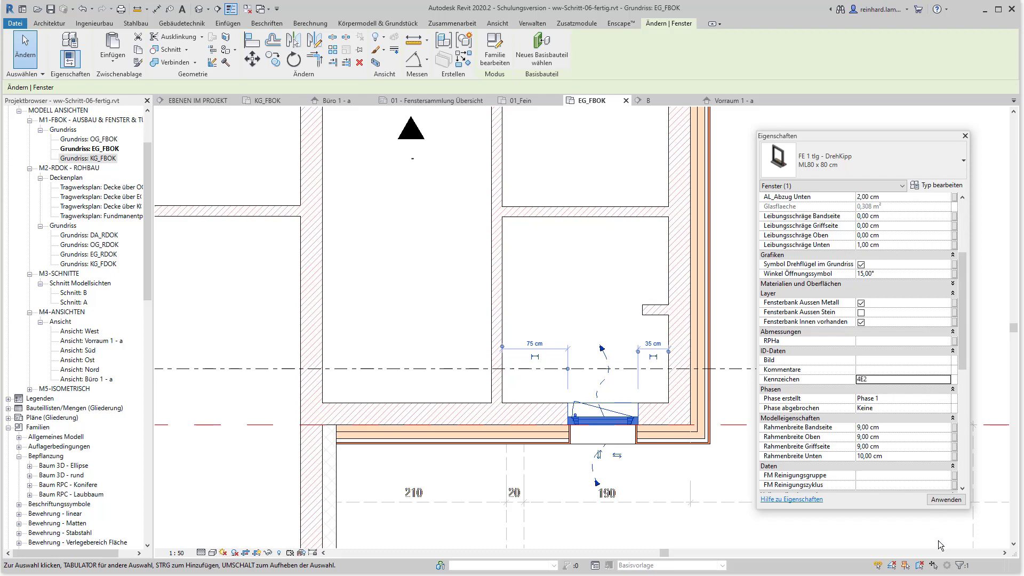
Deselect the window, zoom out, and open Grundriss: OG_FBOK from the Project Browser.
{"action": "key", "text": "Escape"}
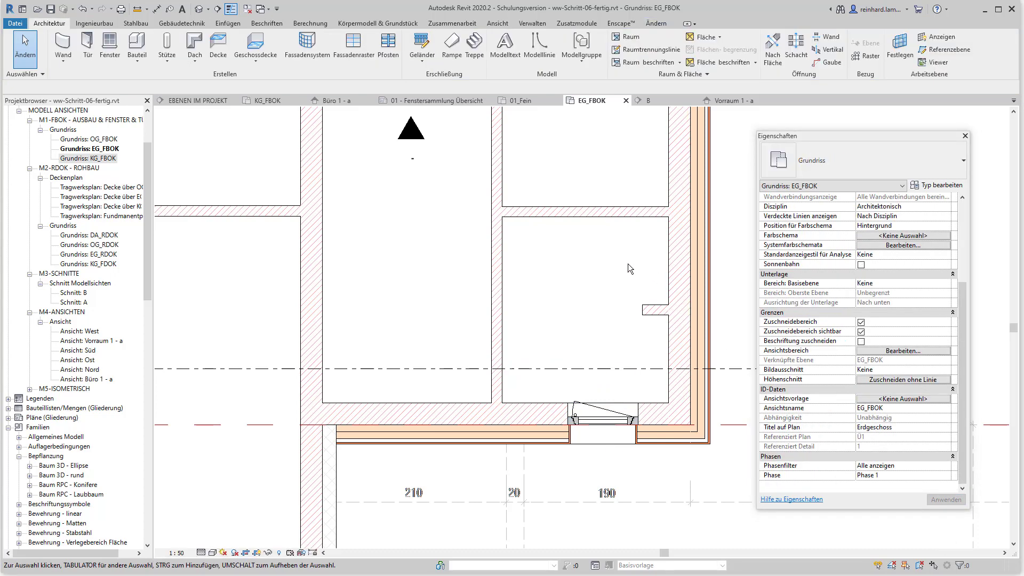
{"action": "scroll", "coordinate": [623, 264], "scroll_direction": "down", "scroll_amount": 1}
{"action": "scroll", "coordinate": [576, 261], "scroll_direction": "down", "scroll_amount": 1}
{"action": "scroll", "coordinate": [527, 258], "scroll_direction": "down", "scroll_amount": 1}
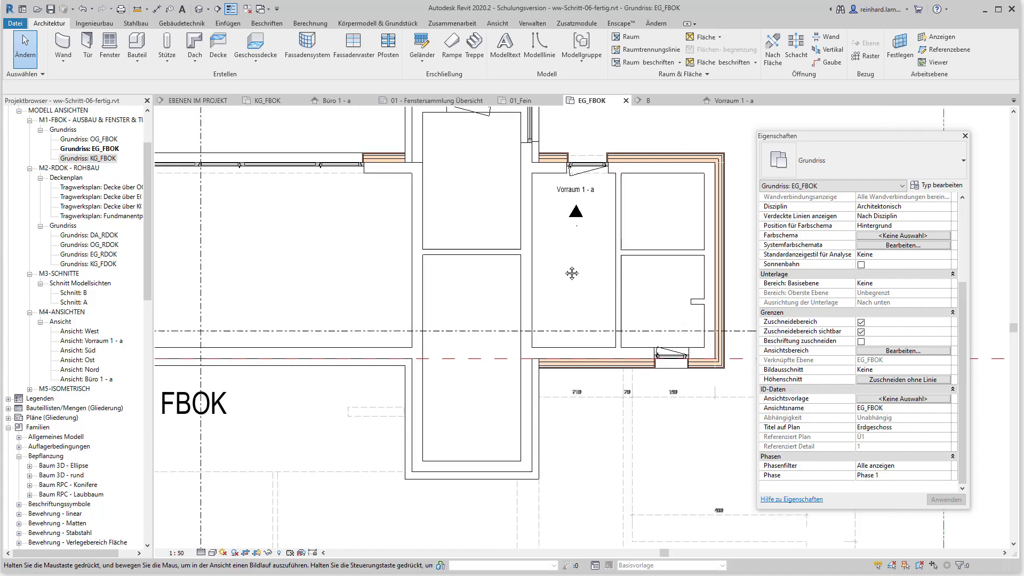
{"action": "scroll", "coordinate": [565, 264], "scroll_direction": "down", "scroll_amount": 1}
{"action": "scroll", "coordinate": [564, 264], "scroll_direction": "up", "scroll_amount": 2}
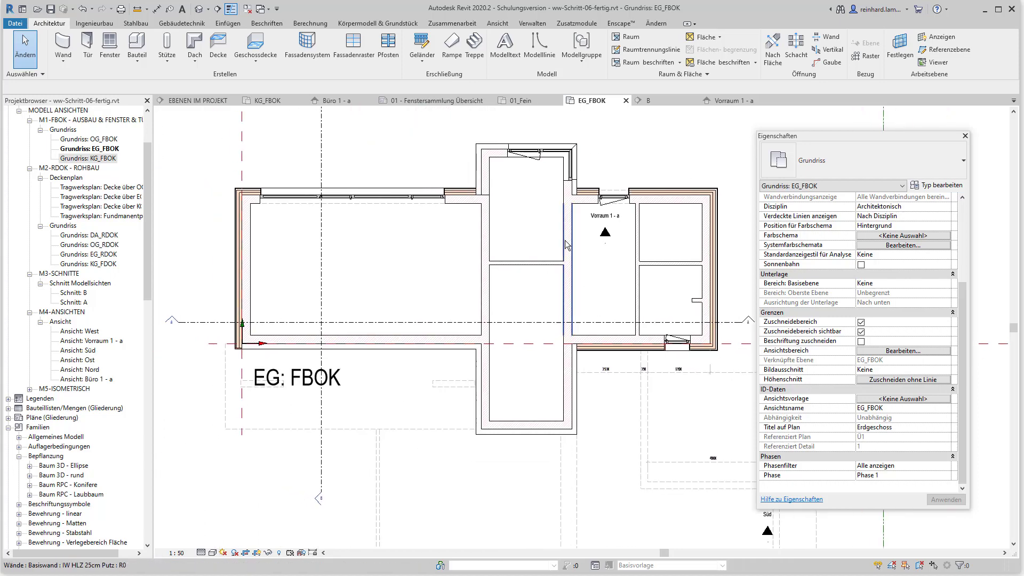
{"action": "scroll", "coordinate": [549, 231], "scroll_direction": "down", "scroll_amount": 2}
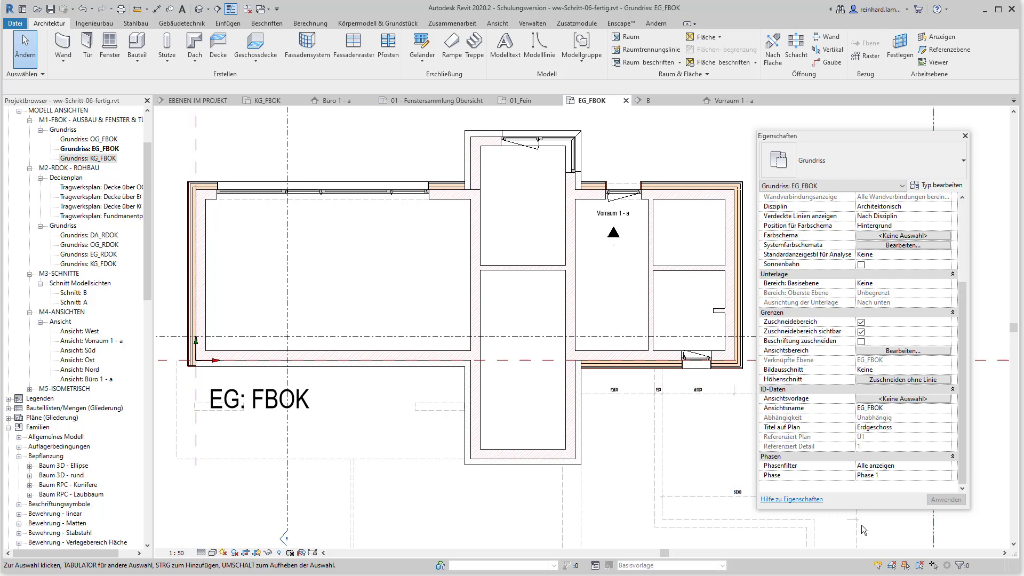
{"action": "scroll", "coordinate": [75, 320], "scroll_direction": "up", "scroll_amount": 3}
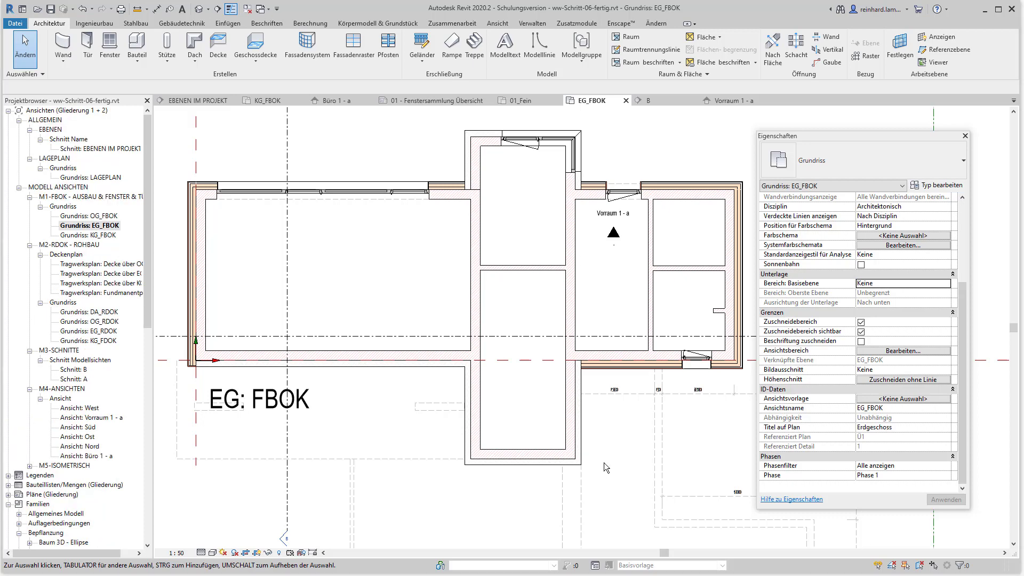
{"action": "double_click", "coordinate": [102, 216]}
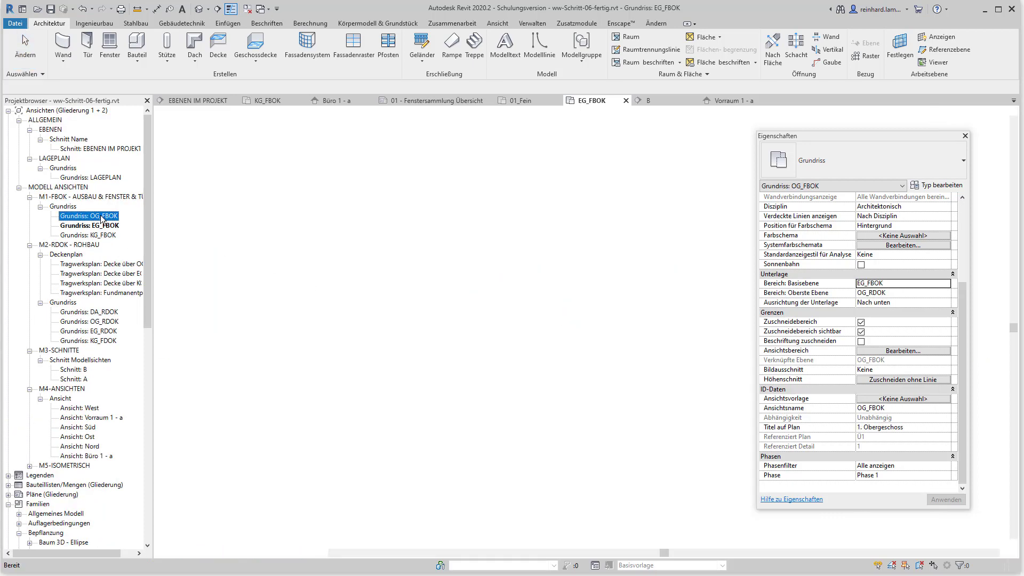
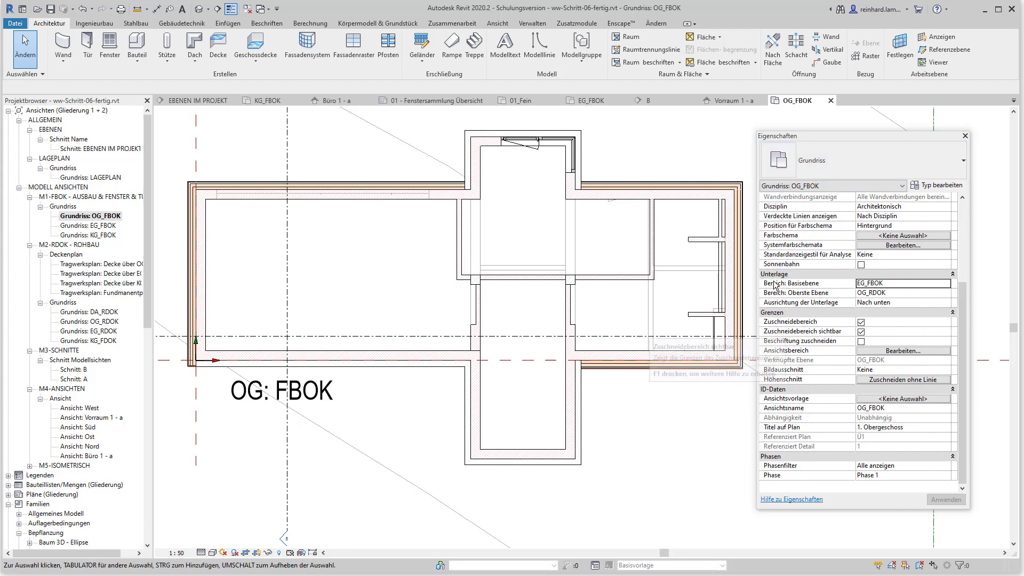
Set the OG_FBOK underlay (Bereich: Basisebene) from EG_FBOK to Keine, then bring up photo a2.jpg.
{"action": "left_click", "coordinate": [888, 288]}
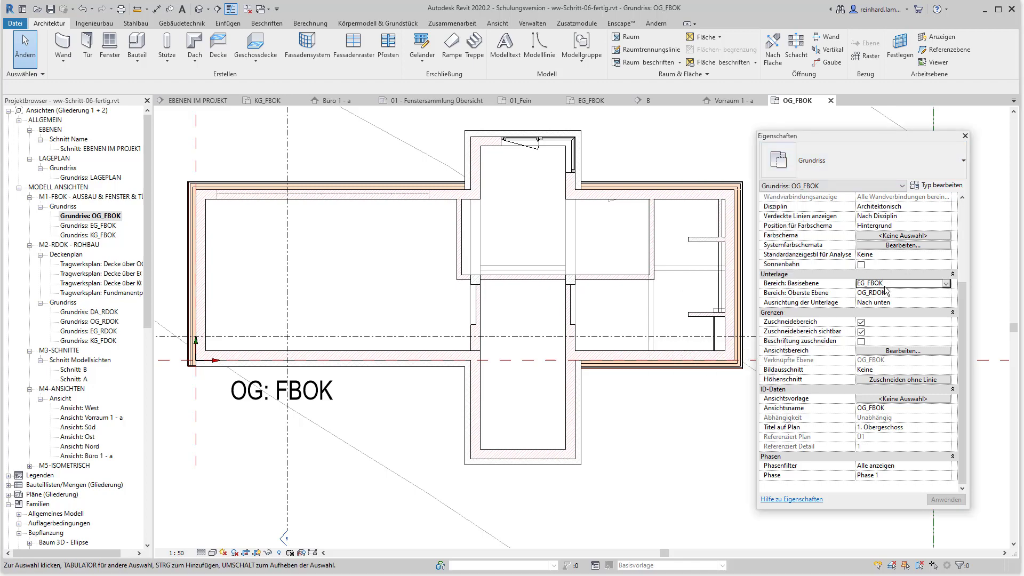
{"action": "left_click", "coordinate": [946, 284]}
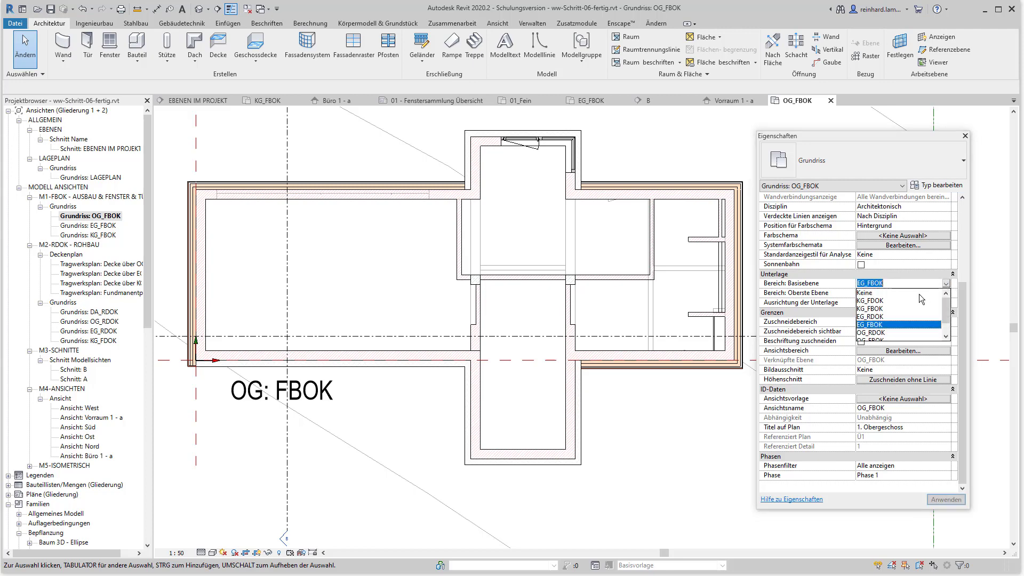
{"action": "left_click", "coordinate": [870, 295]}
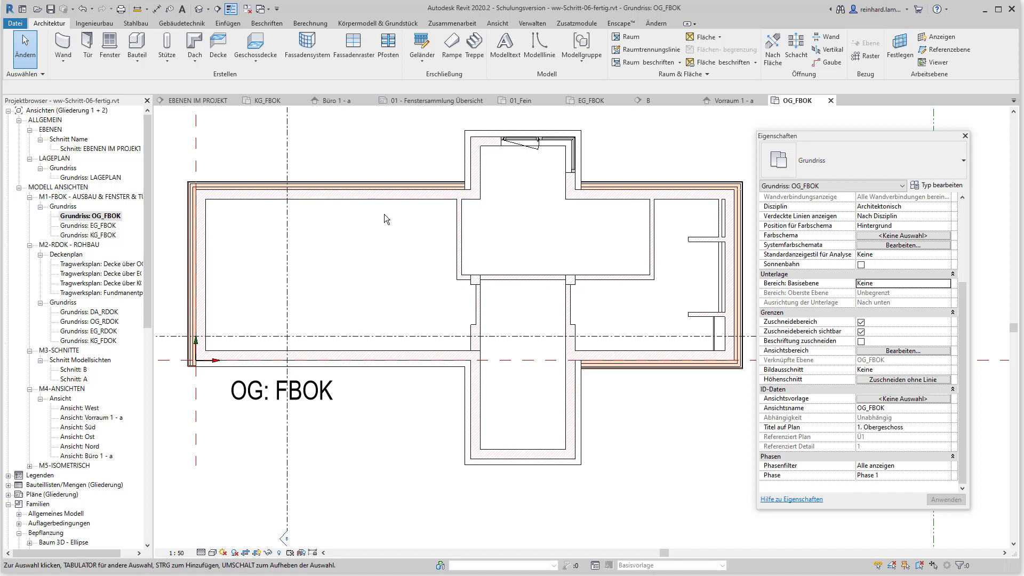
{"action": "key", "text": "alt+Tab"}
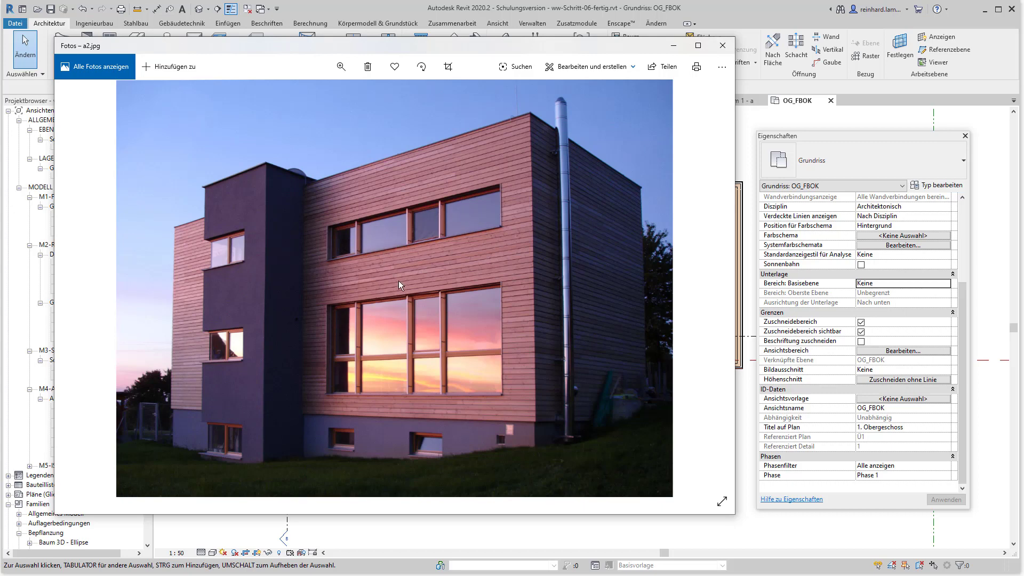
Close the a2.jpg photo in Windows Photos to return to the Revit plan.
{"action": "left_click", "coordinate": [516, 535]}
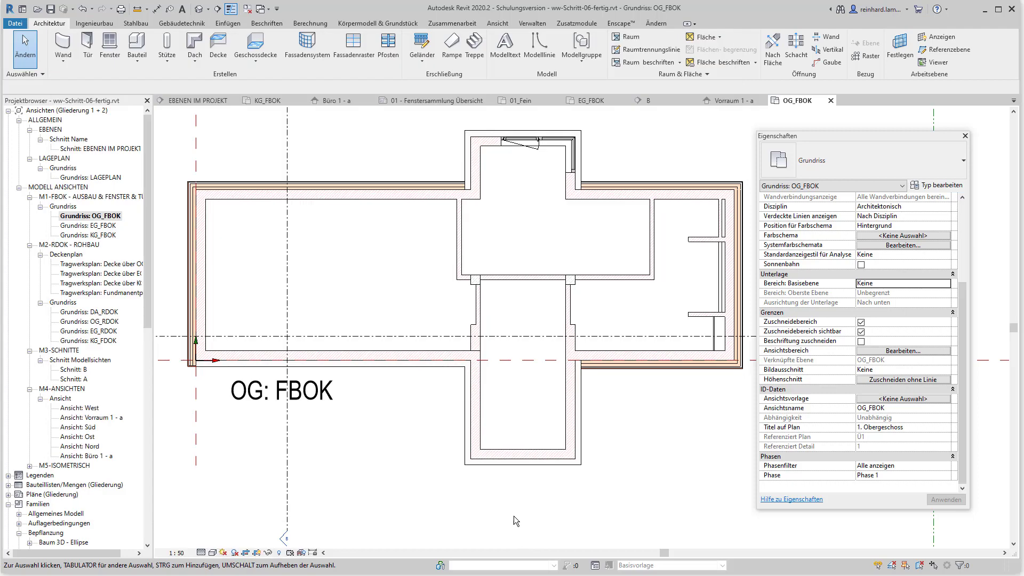
Load OM FE 4 tlg - konfigurierbar.rfa and place a 5600 × 1050 window in the upper exterior wall.
{"action": "left_click", "coordinate": [111, 49]}
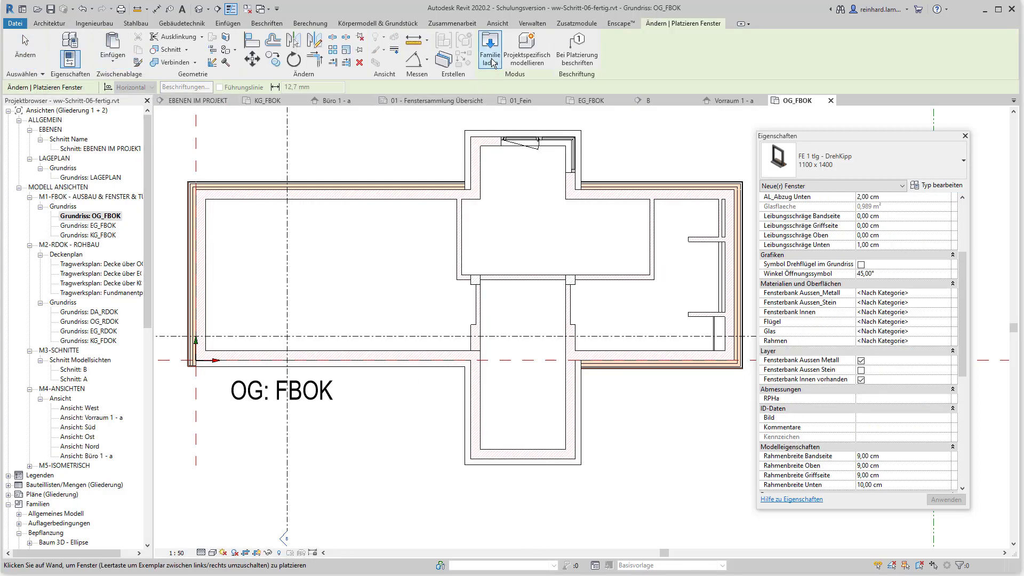
{"action": "left_click", "coordinate": [491, 56]}
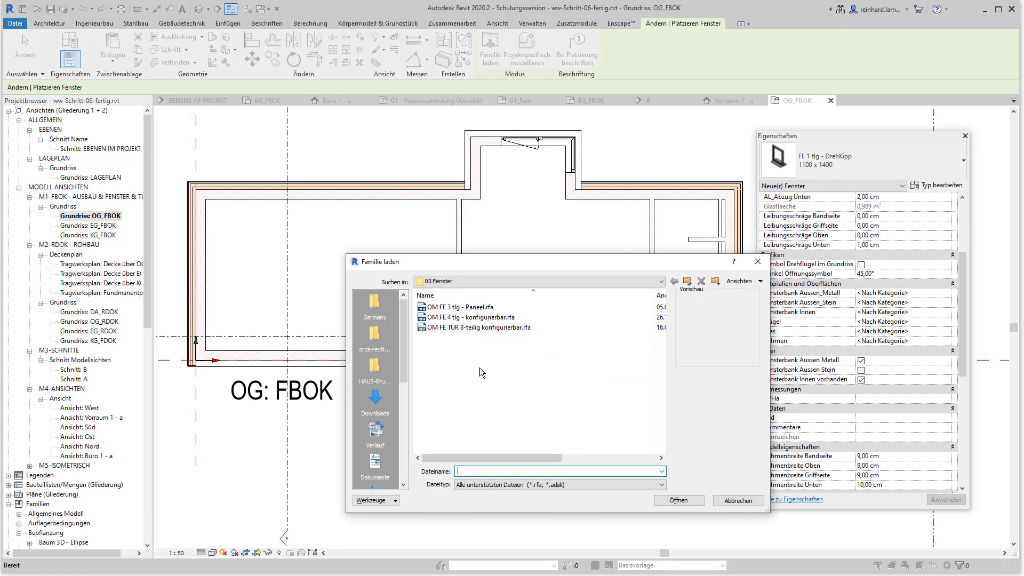
{"action": "left_click", "coordinate": [444, 319]}
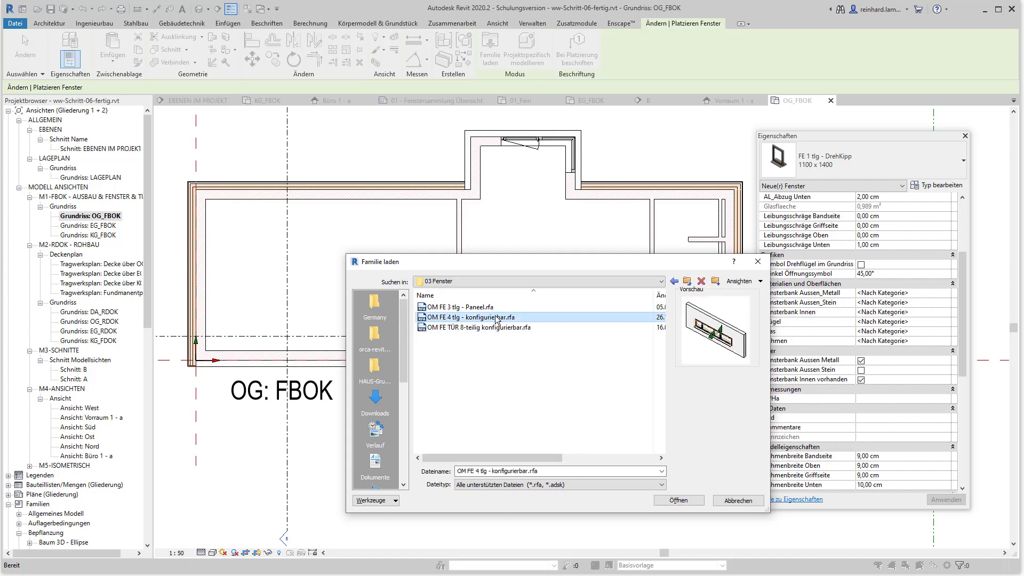
{"action": "left_click", "coordinate": [677, 501]}
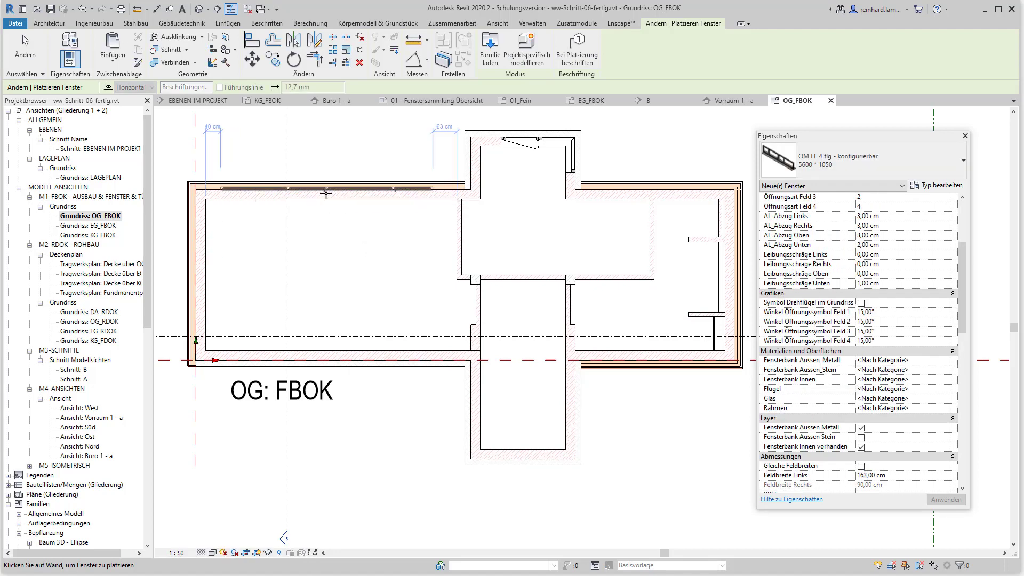
{"action": "left_click", "coordinate": [326, 193]}
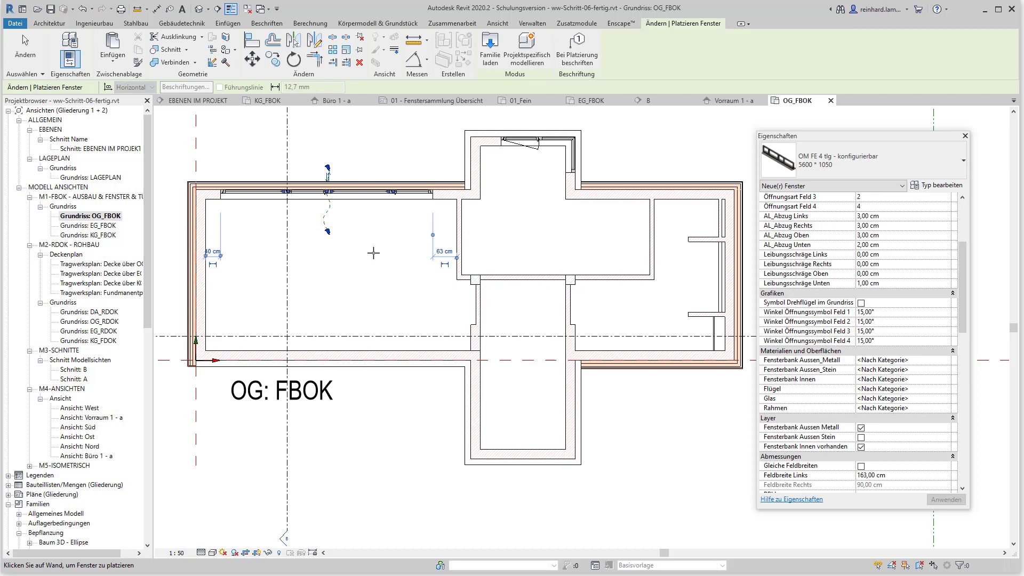
{"action": "key", "text": "Escape"}
{"action": "key", "text": "Escape"}
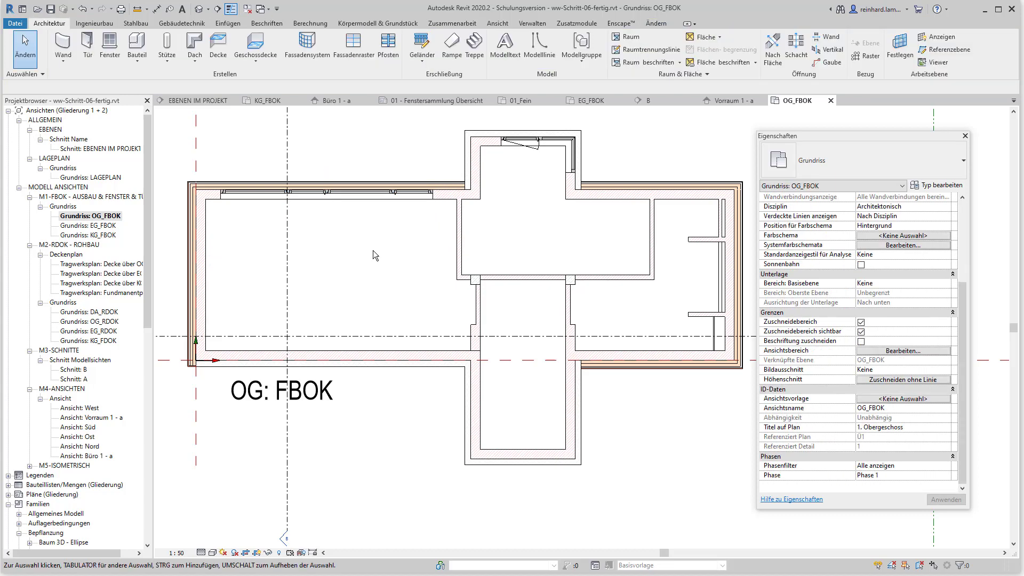
Move the new window to sit 30 cm from the left instead of 40 cm.
{"action": "left_click", "coordinate": [381, 196]}
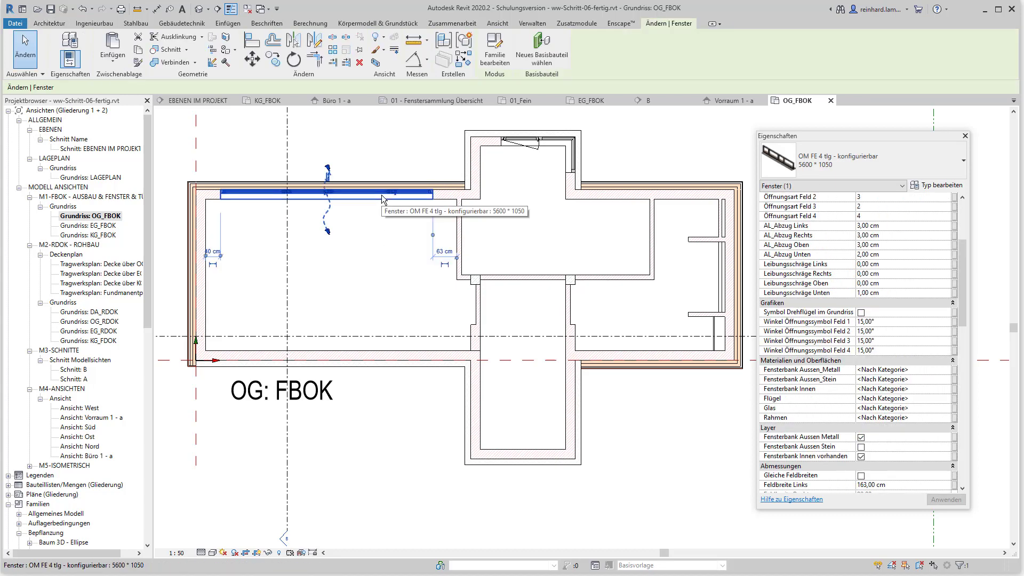
{"action": "left_click", "coordinate": [213, 250]}
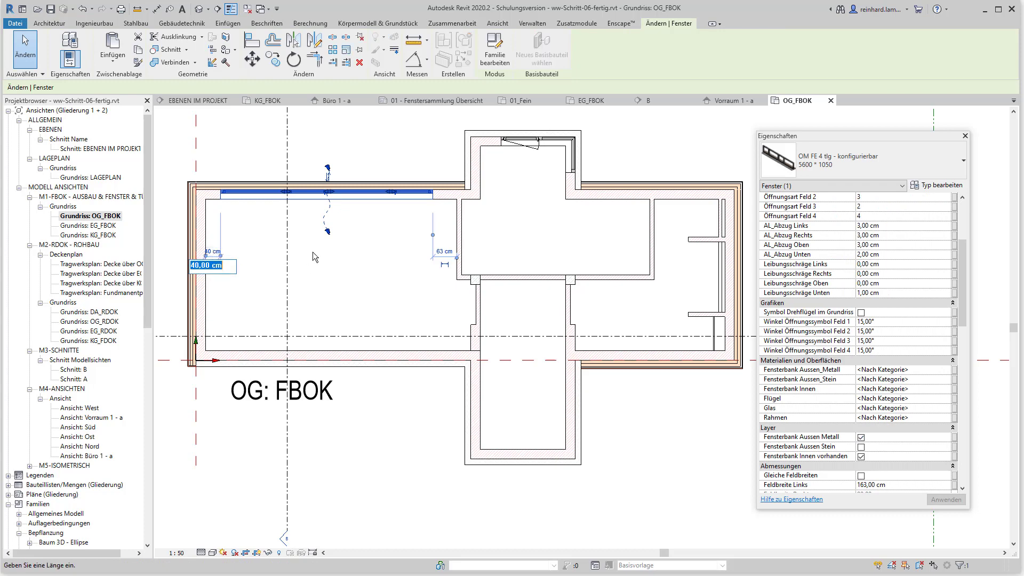
{"action": "type", "text": "30"}
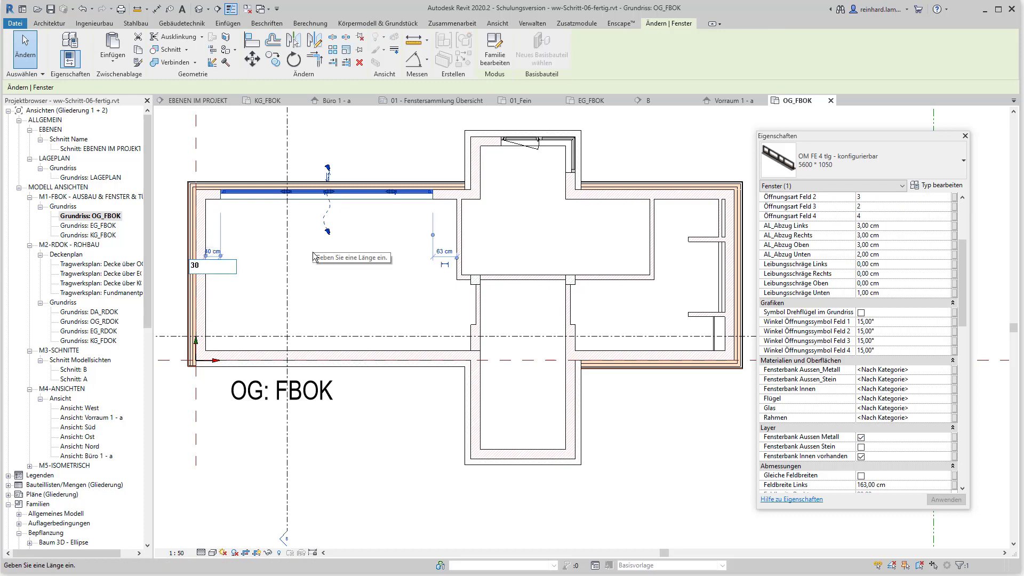
{"action": "key", "text": "Return"}
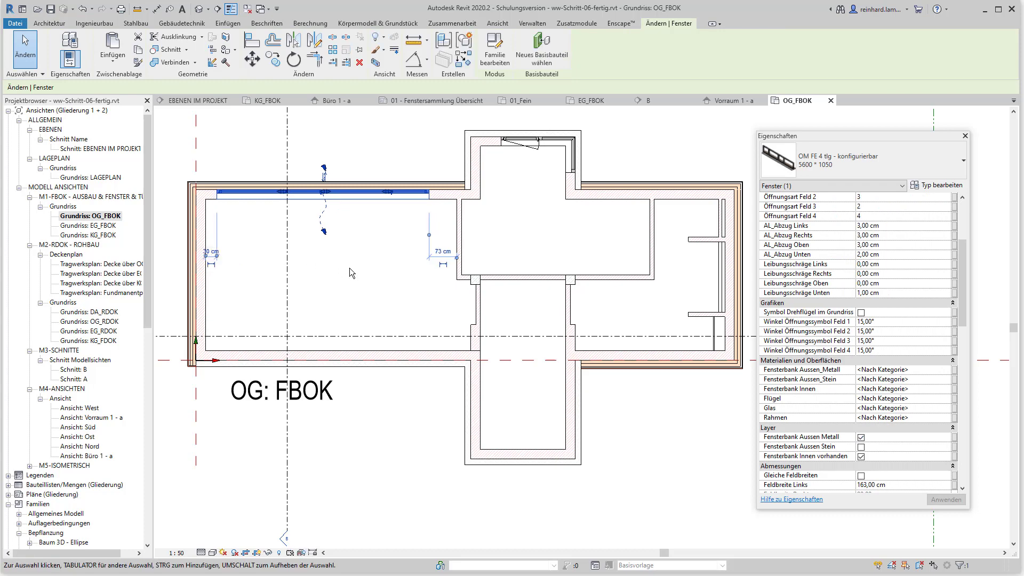
{"action": "key", "text": "Escape"}
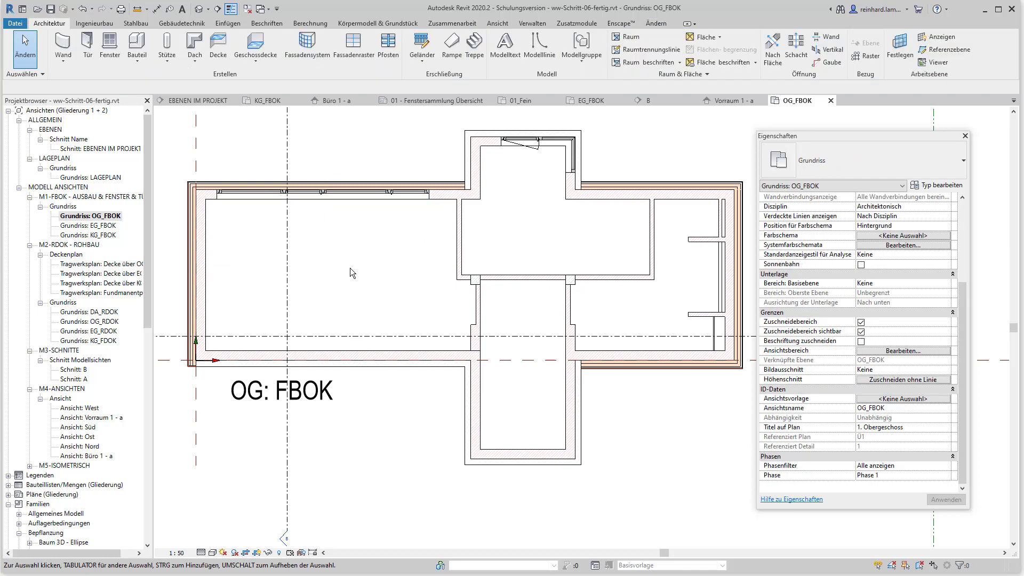
Join the upper wall with its outer wall layer using Join Geometry (JG).
{"action": "key", "text": "j"}
{"action": "key", "text": "g"}
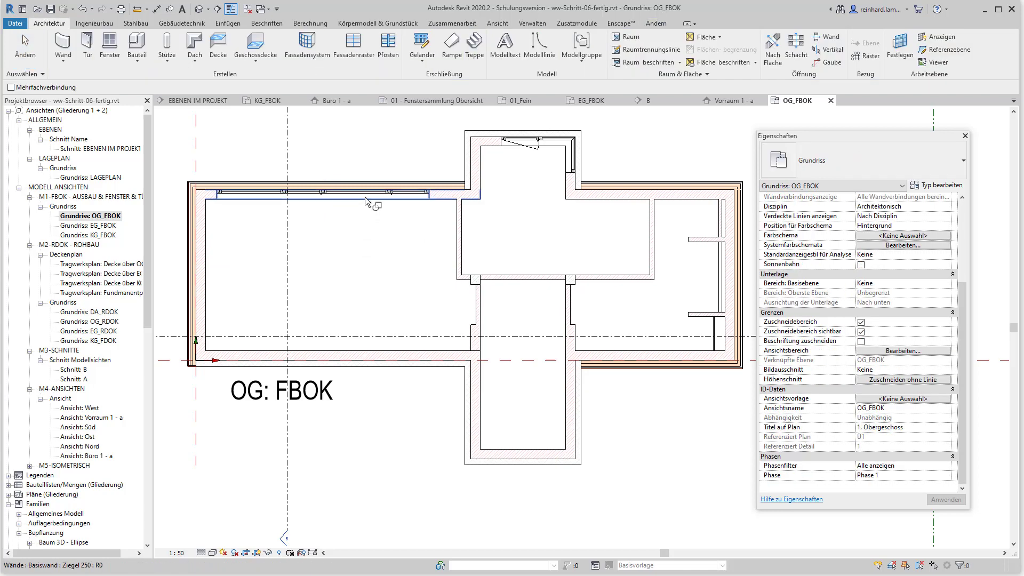
{"action": "left_click", "coordinate": [441, 200]}
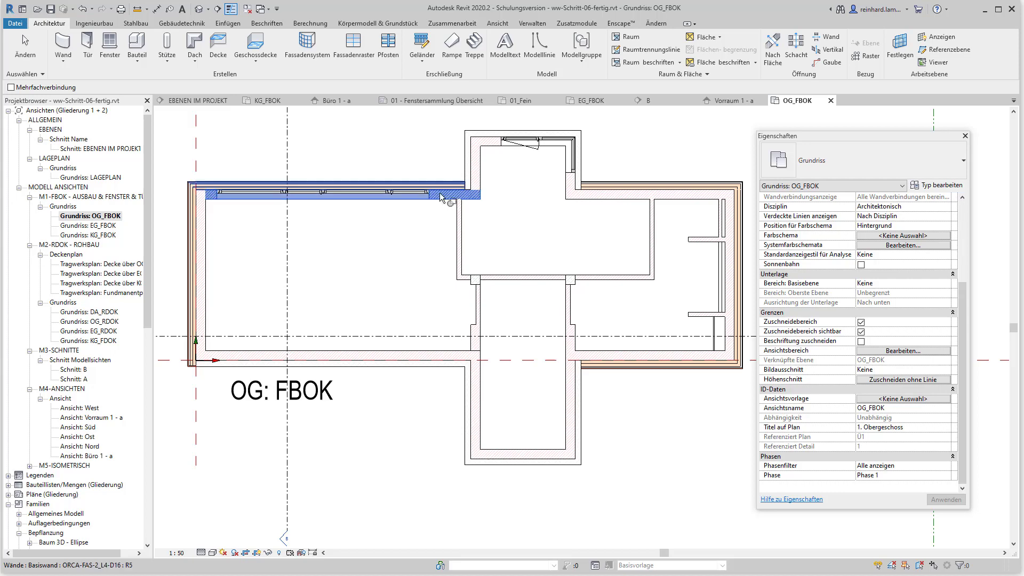
{"action": "left_click", "coordinate": [438, 184]}
{"action": "key", "text": "Escape"}
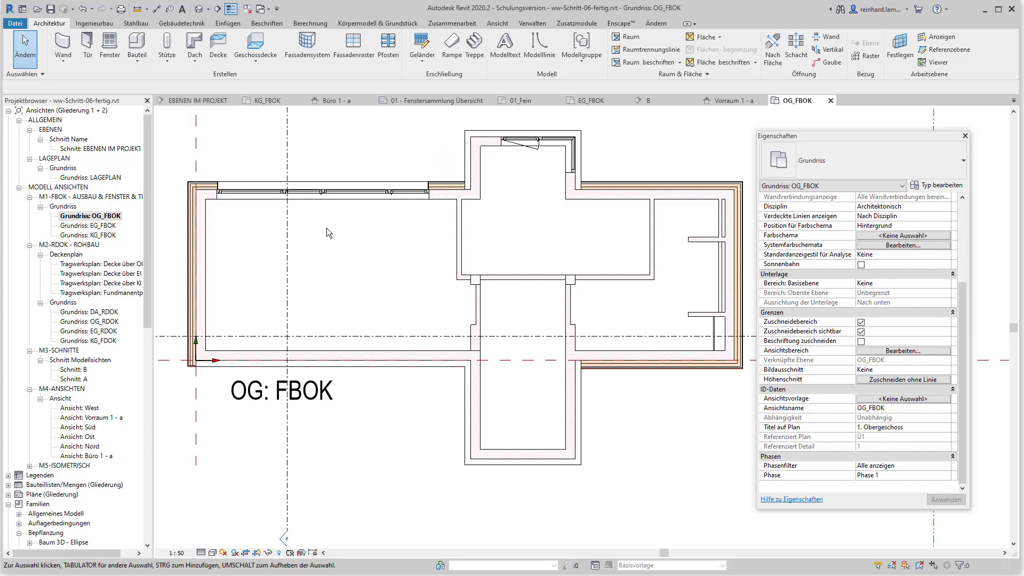
{"action": "scroll", "coordinate": [327, 228], "scroll_direction": "up", "scroll_amount": 1}
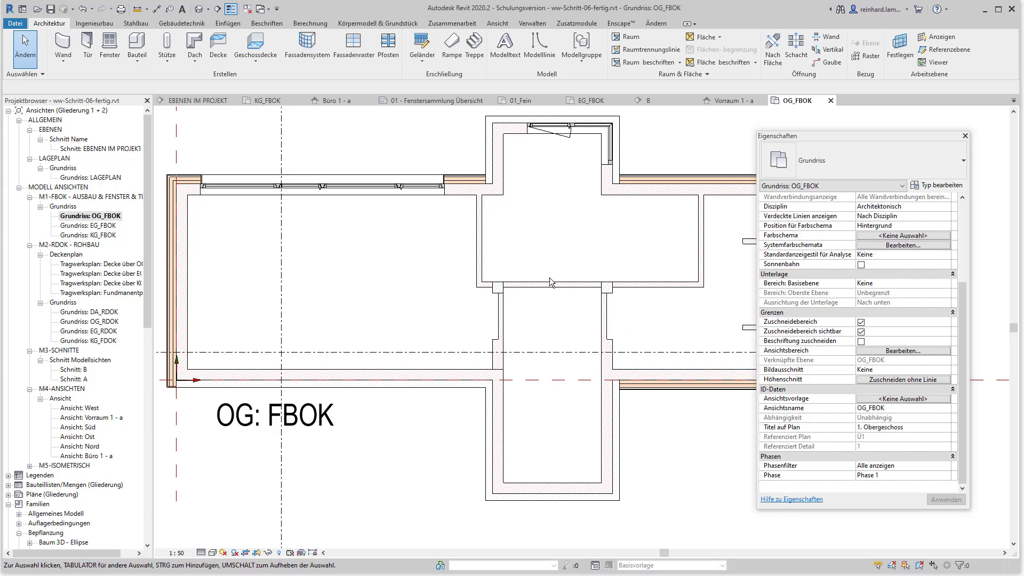
Change the OM FE 4 tlg window's Kennzeichen from 4E4 to 2O3 and apply it.
{"action": "left_click", "coordinate": [409, 192]}
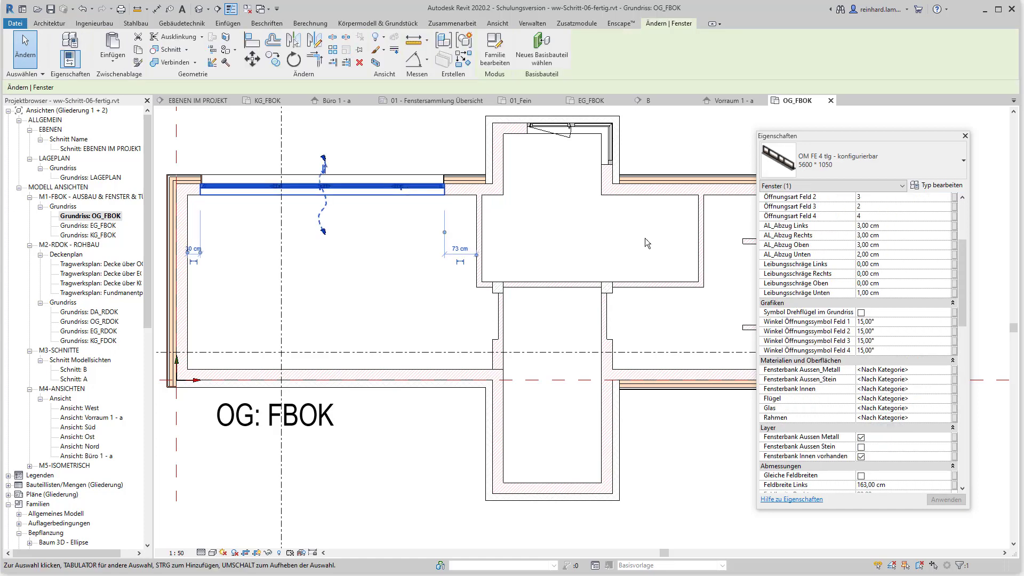
{"action": "scroll", "coordinate": [906, 282], "scroll_direction": "up", "scroll_amount": 5}
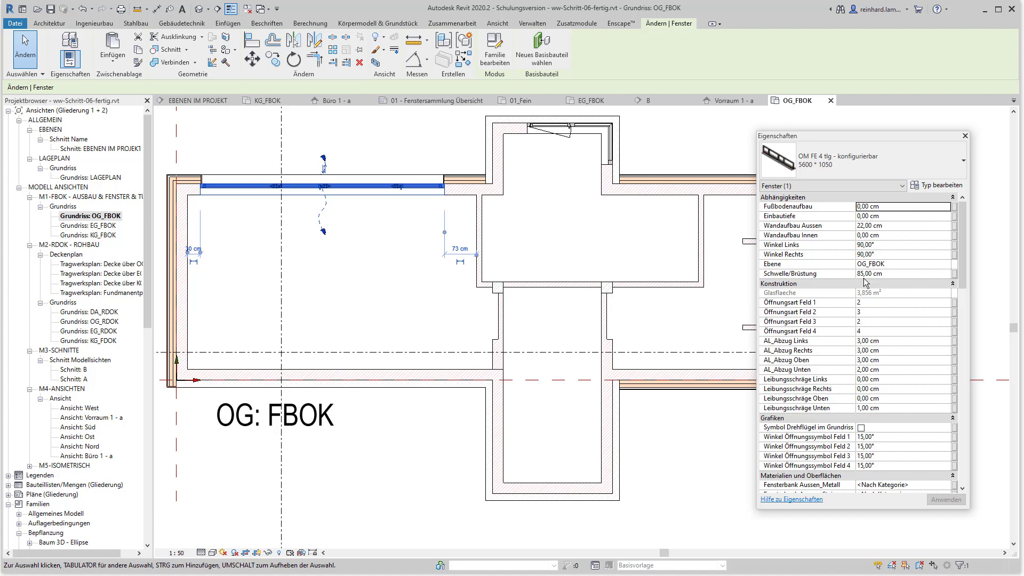
{"action": "left_click_drag", "start_coordinate": [963, 265], "coordinate": [964, 394]}
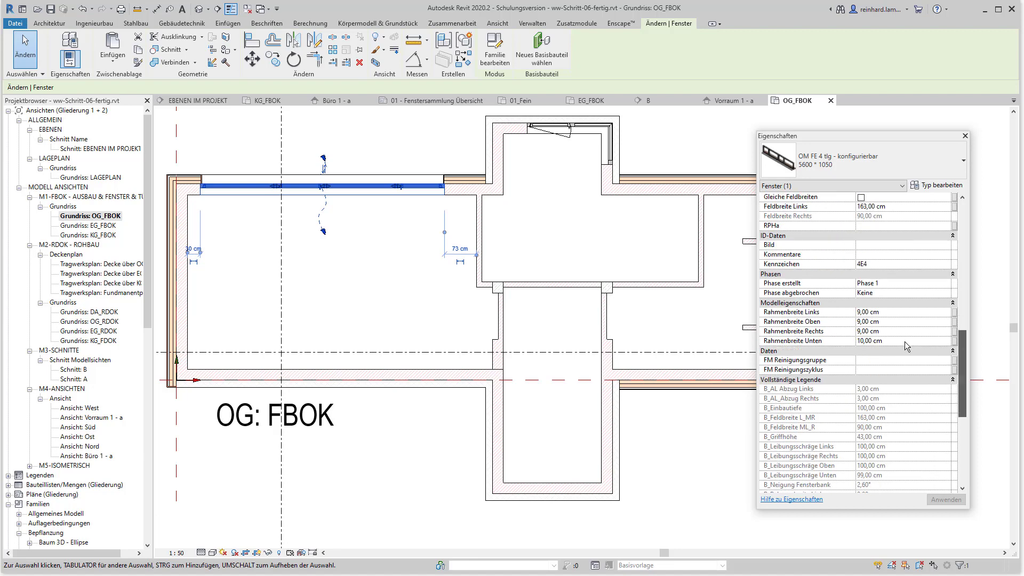
{"action": "left_click", "coordinate": [877, 267]}
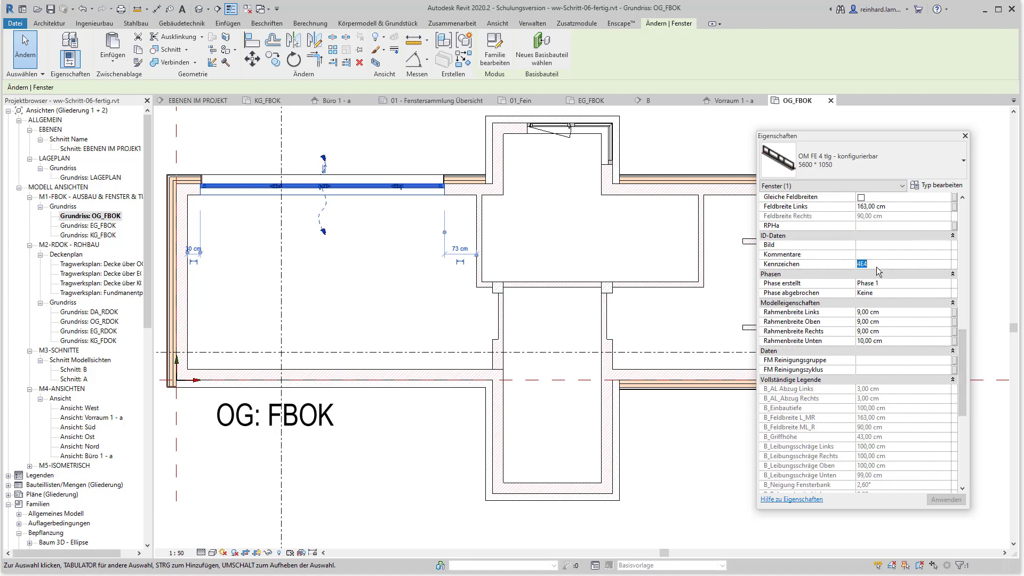
{"action": "type", "text": "2O3"}
{"action": "left_click", "coordinate": [877, 267]}
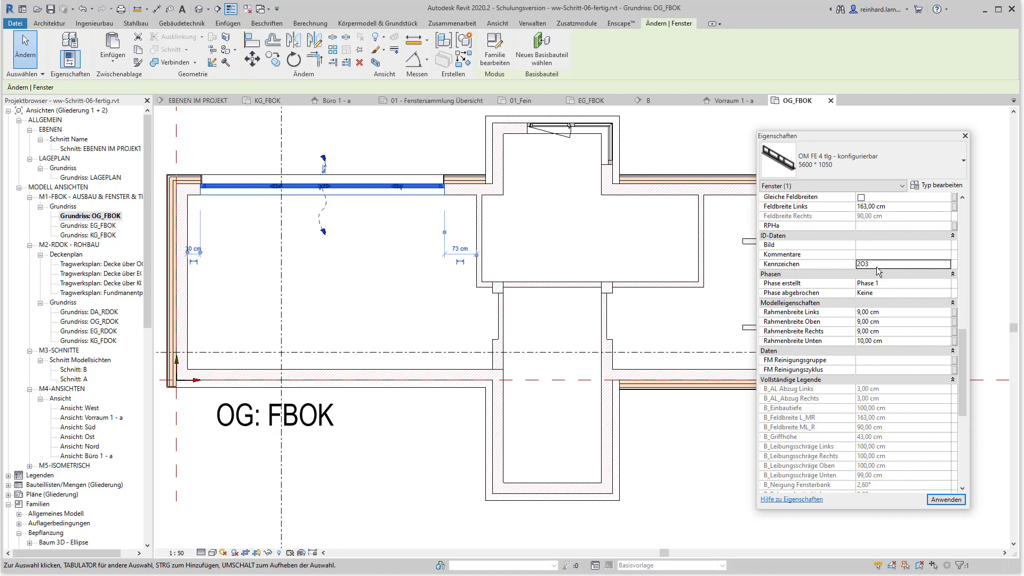
{"action": "left_click", "coordinate": [945, 499]}
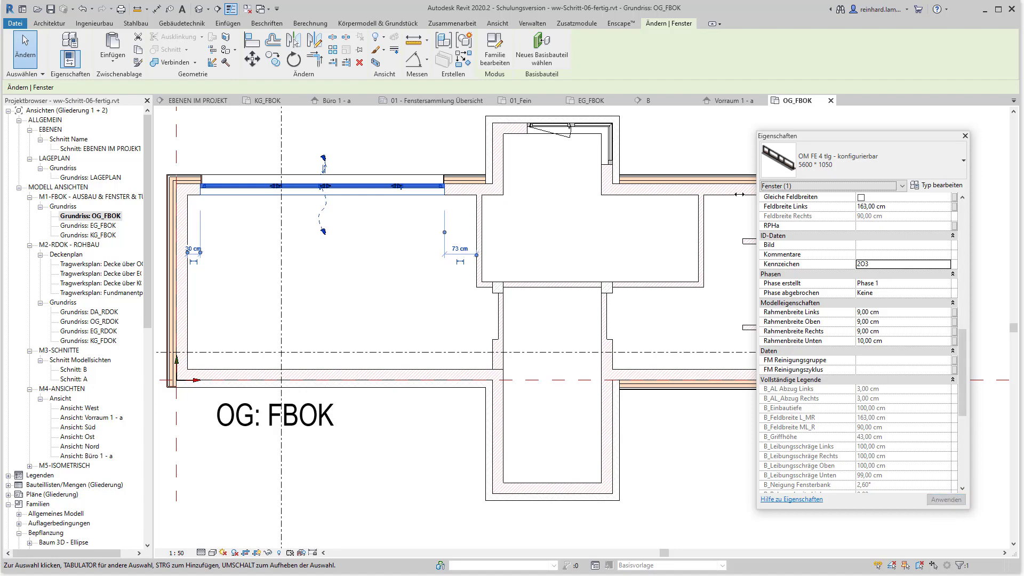
{"action": "key", "text": "Escape"}
{"action": "scroll", "coordinate": [619, 221], "scroll_direction": "up", "scroll_amount": 2}
Join the top wall, the outer wall and the right wall pier of the corner window bay.
{"action": "scroll", "coordinate": [619, 221], "scroll_direction": "up", "scroll_amount": 1}
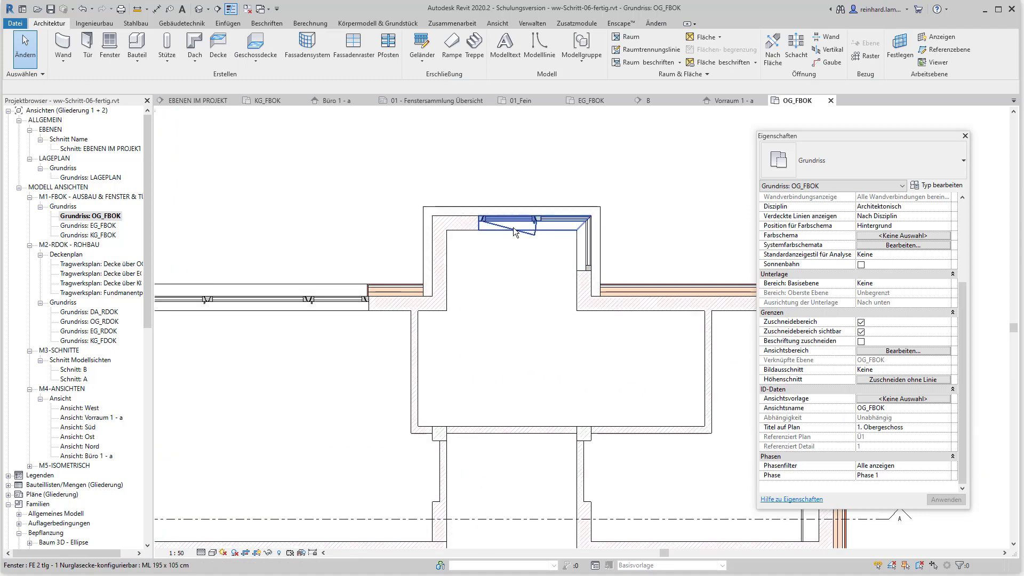
{"action": "scroll", "coordinate": [651, 235], "scroll_direction": "up", "scroll_amount": 1}
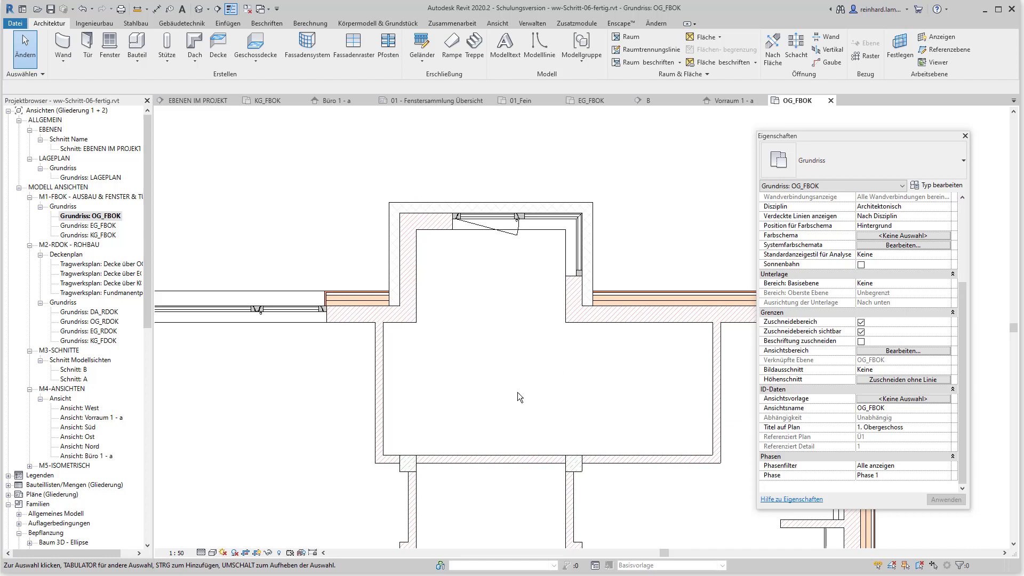
{"action": "key", "text": "j"}
{"action": "key", "text": "g"}
{"action": "left_click", "coordinate": [433, 228]}
{"action": "left_click", "coordinate": [417, 209]}
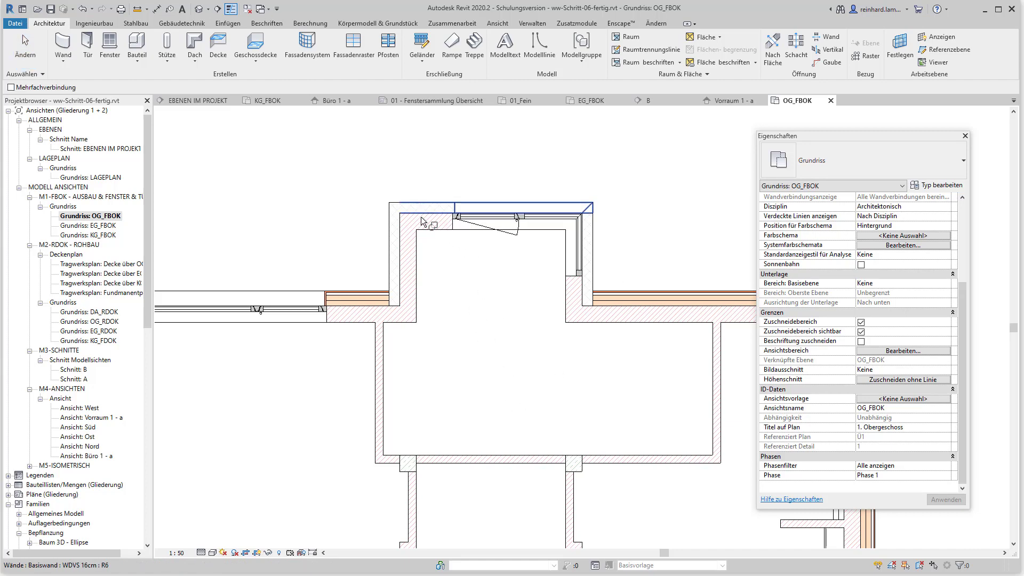
{"action": "left_click", "coordinate": [571, 288]}
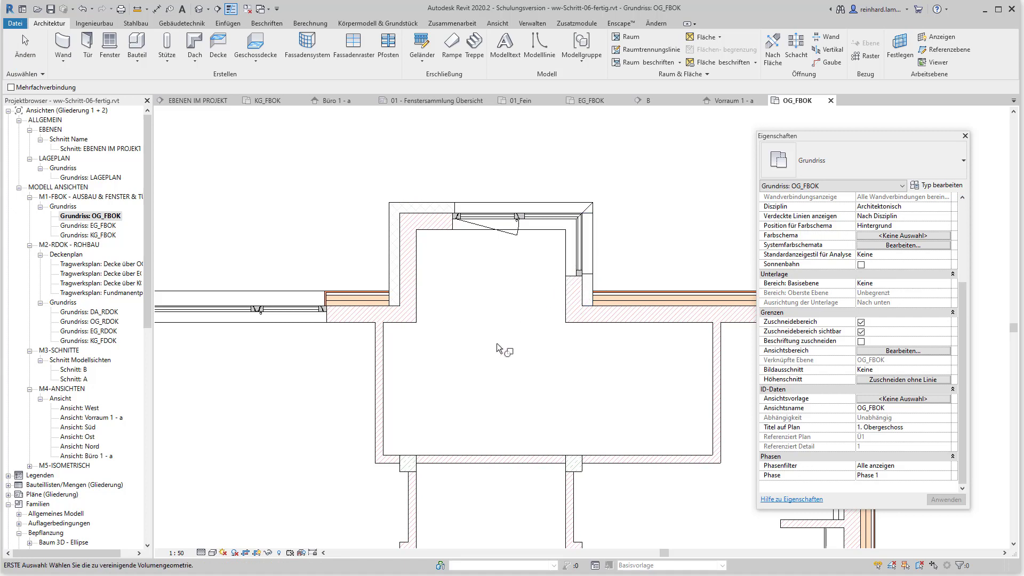
{"action": "key", "text": "Escape"}
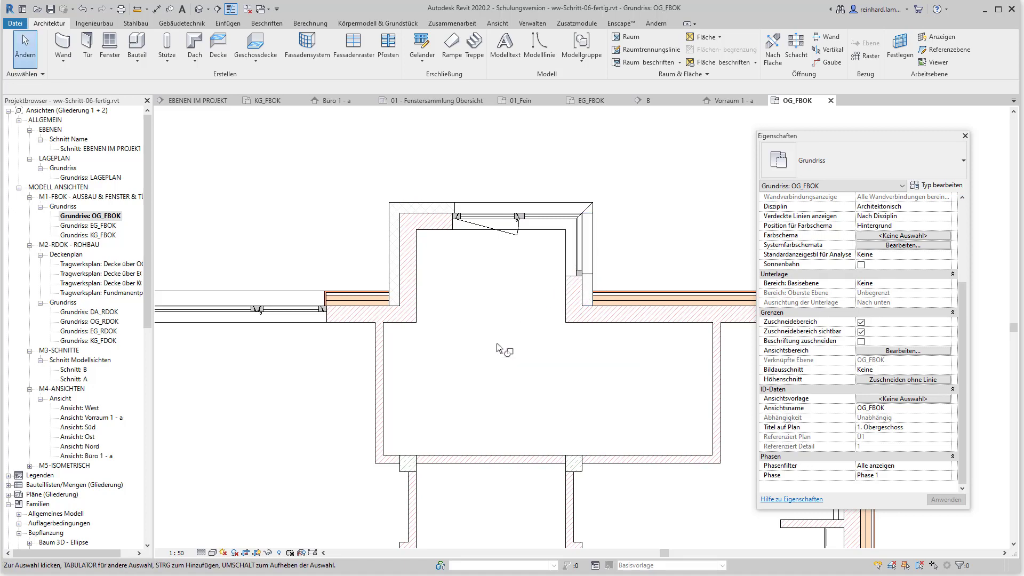
Set Schwelle/Brüstung to 85 cm on both corner window parts, giving a 190 cm head height.
{"action": "left_click", "coordinate": [516, 216]}
{"action": "left_click", "coordinate": [581, 251], "text": "ctrl"}
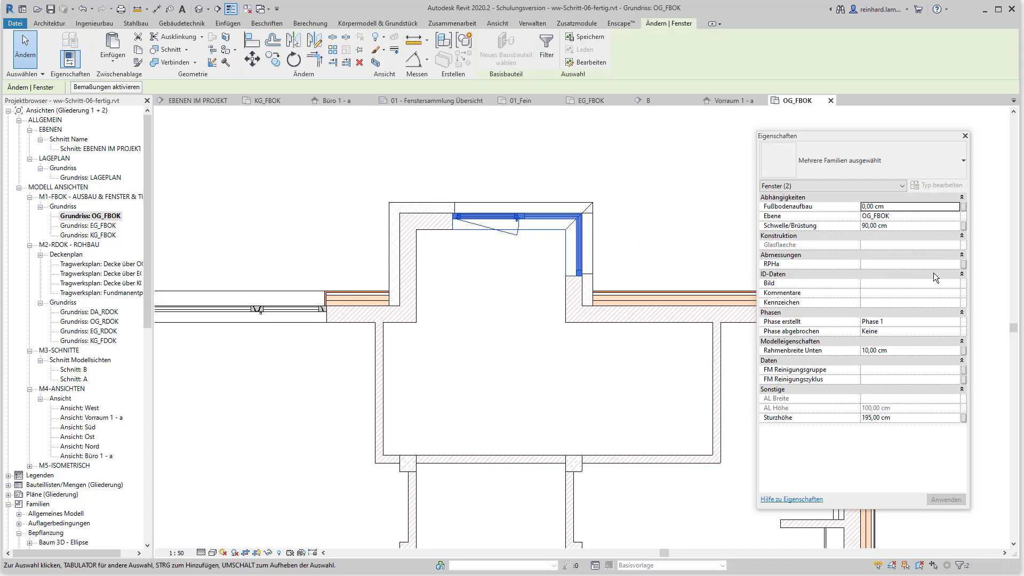
{"action": "left_click", "coordinate": [900, 225]}
{"action": "type", "text": "8"}
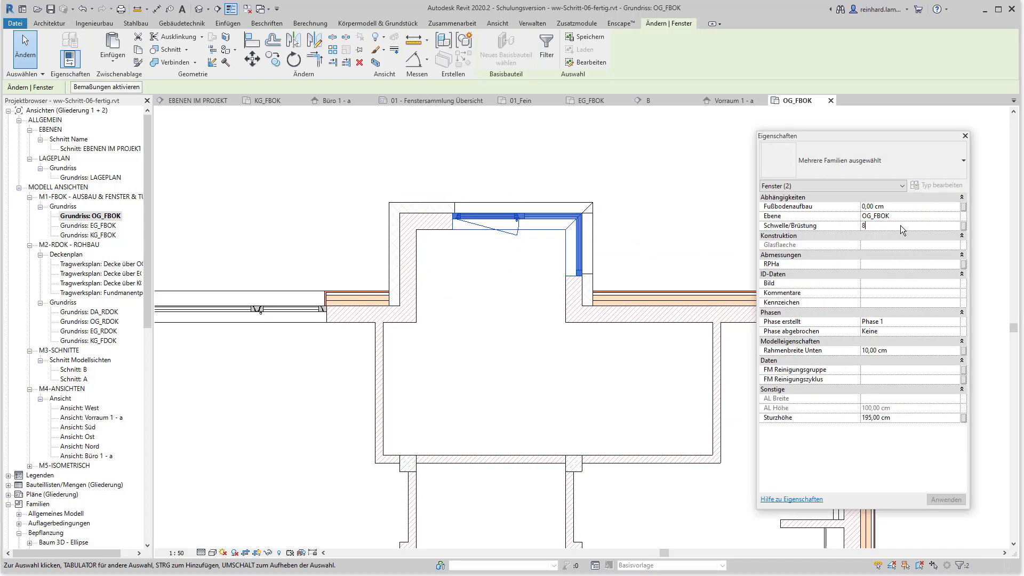
{"action": "type", "text": "5"}
{"action": "key", "text": "Return"}
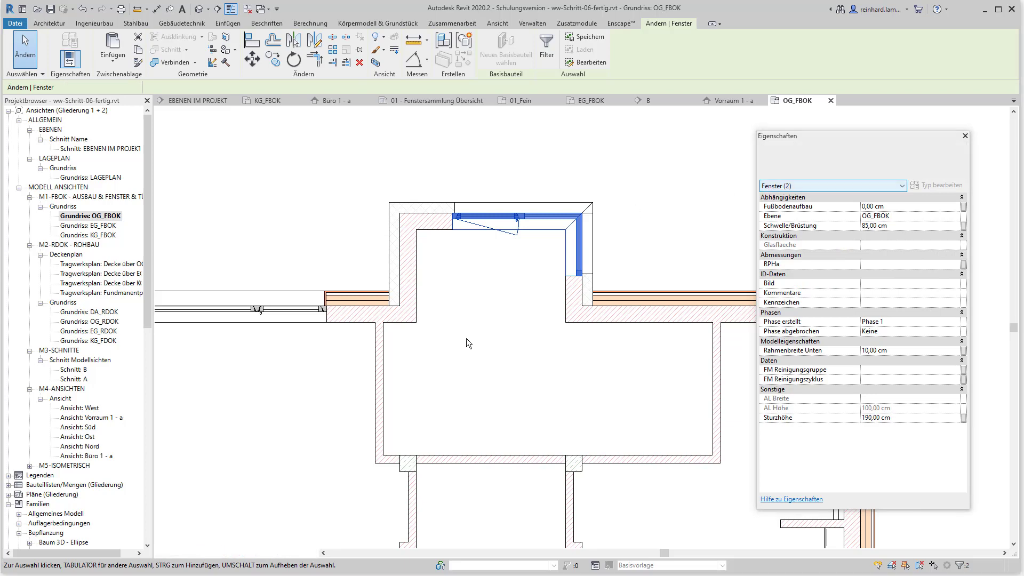
{"action": "left_click", "coordinate": [470, 337]}
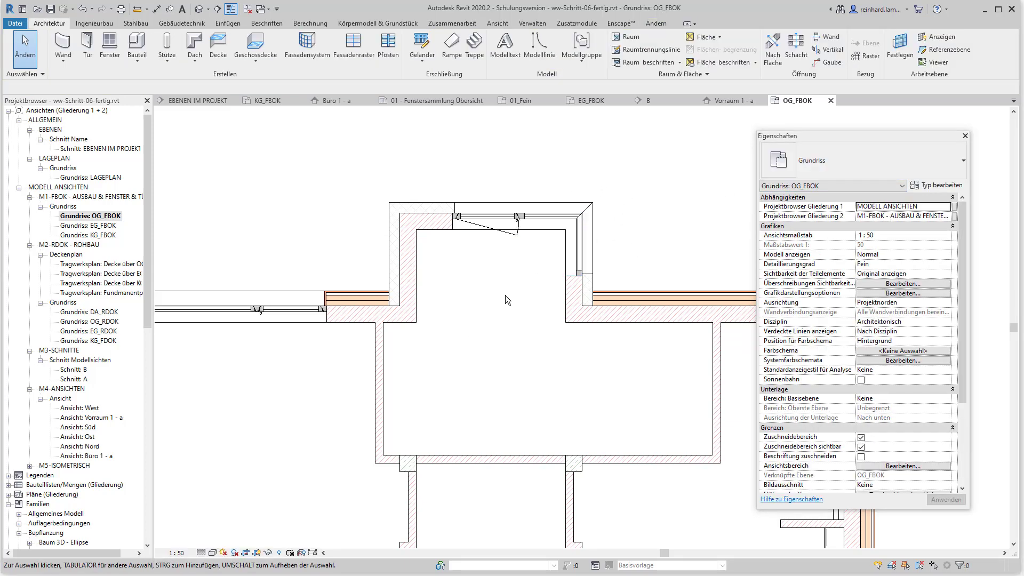
Give the two-part top corner window the mark 2O1e.
{"action": "left_click", "coordinate": [480, 224]}
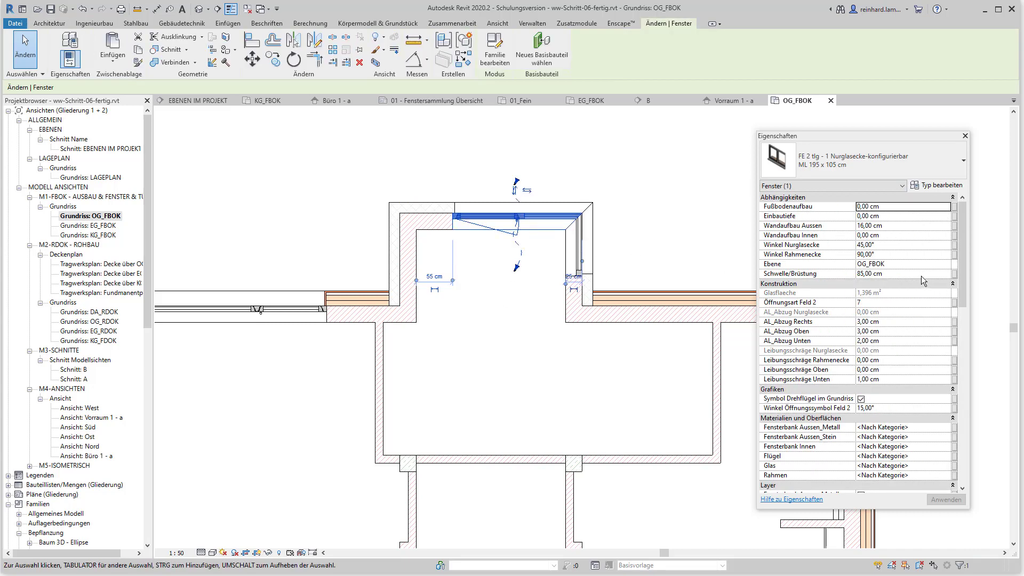
{"action": "left_click_drag", "start_coordinate": [965, 281], "coordinate": [979, 374]}
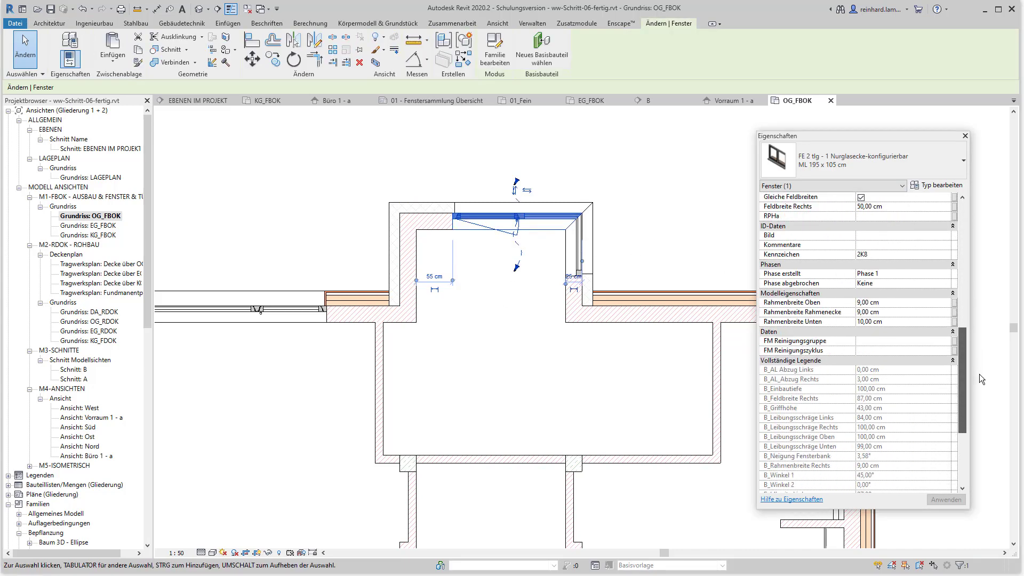
{"action": "left_click", "coordinate": [896, 257]}
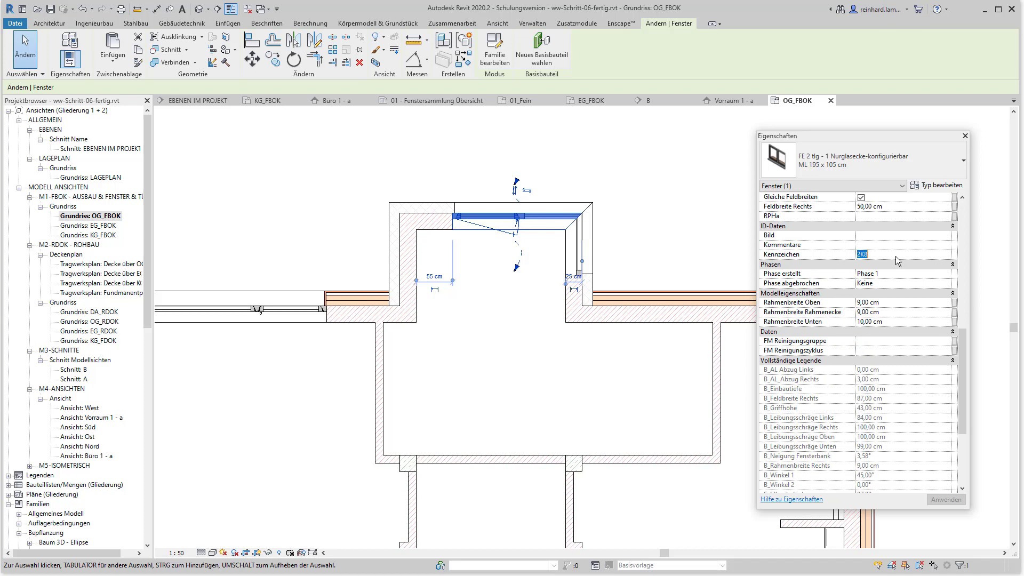
{"action": "type", "text": "2O1e"}
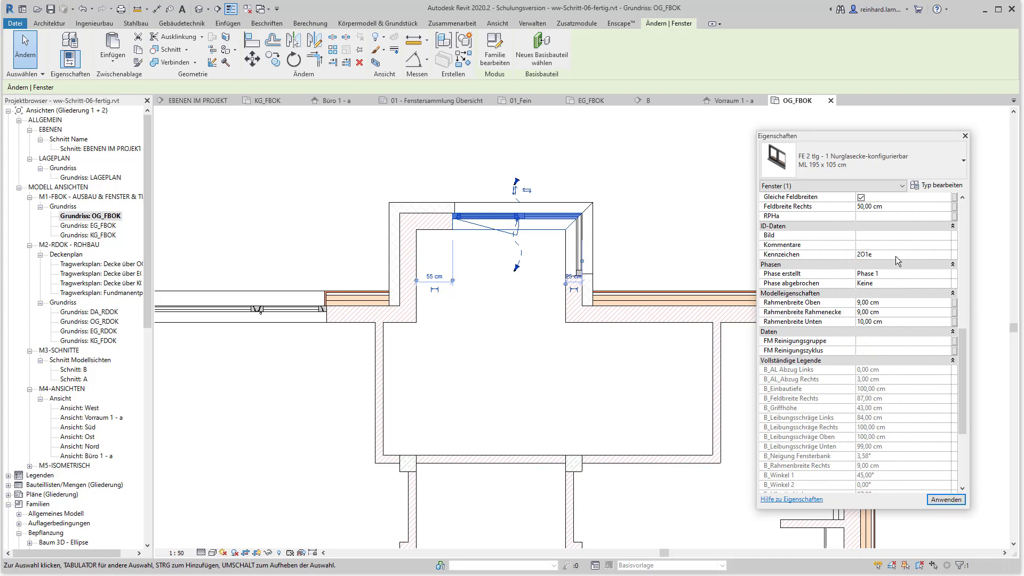
{"action": "left_click", "coordinate": [506, 392]}
Give the fixed glass-corner window piece the mark 1O1e.
{"action": "left_click", "coordinate": [578, 251]}
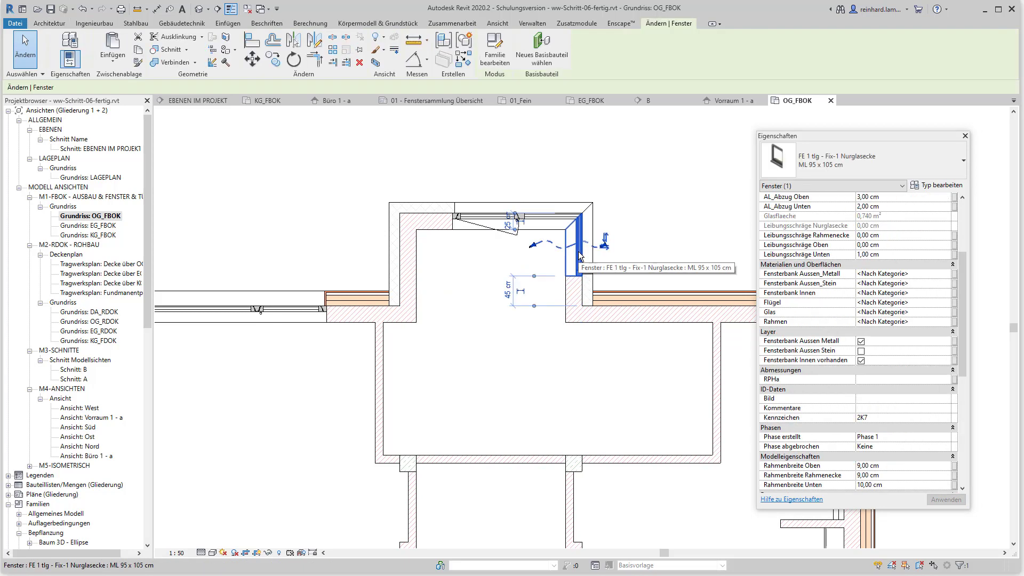
{"action": "left_click", "coordinate": [895, 417]}
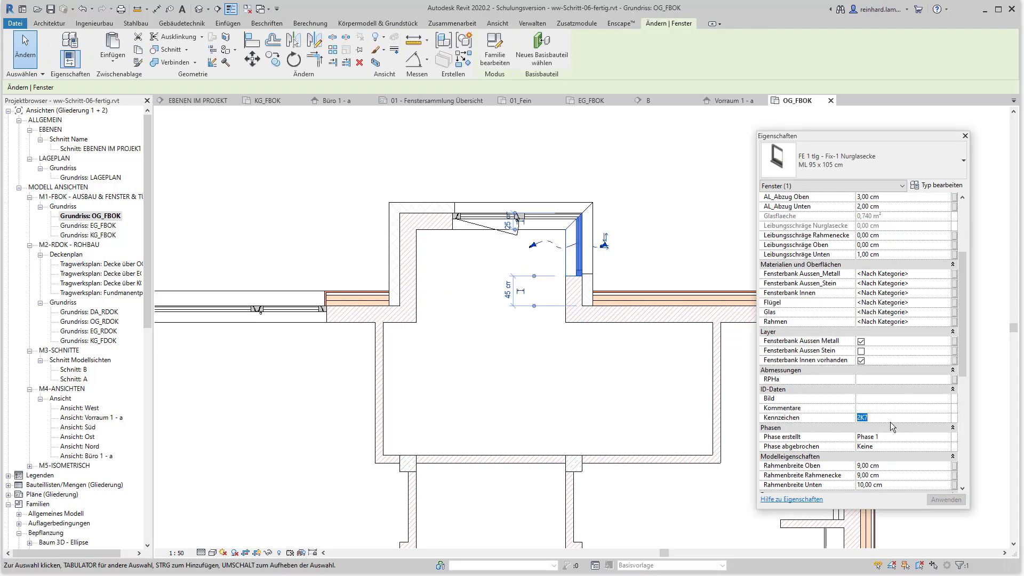
{"action": "type", "text": "101"}
{"action": "type", "text": "e"}
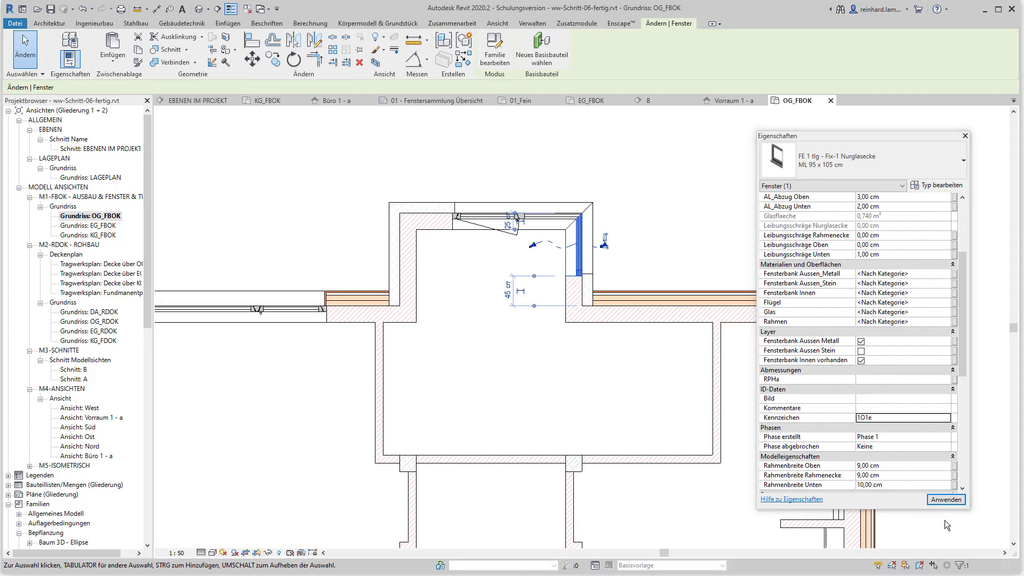
{"action": "left_click", "coordinate": [945, 500]}
{"action": "left_click", "coordinate": [627, 368]}
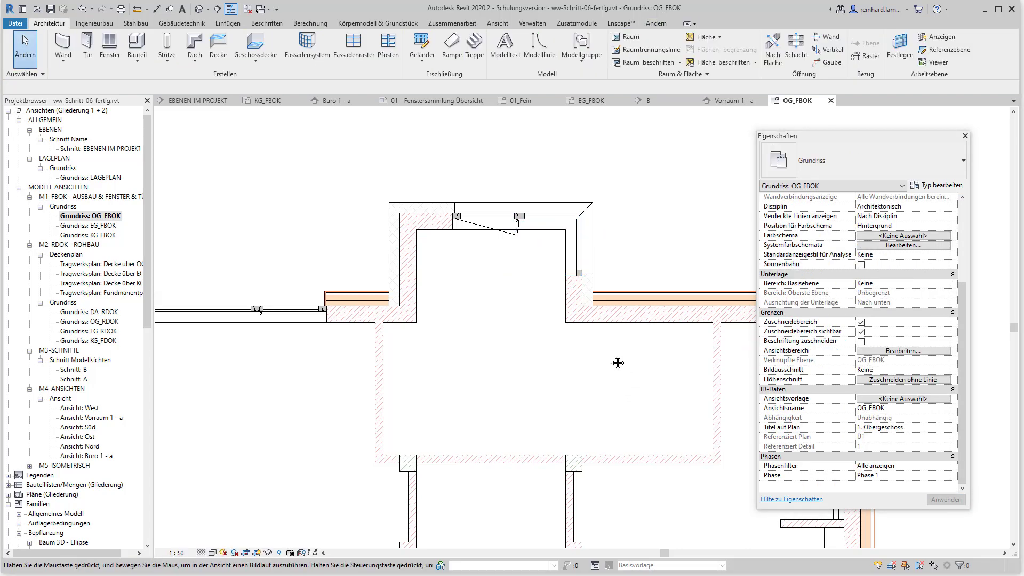
{"action": "middle_click_drag", "start_coordinate": [617, 363], "coordinate": [477, 199]}
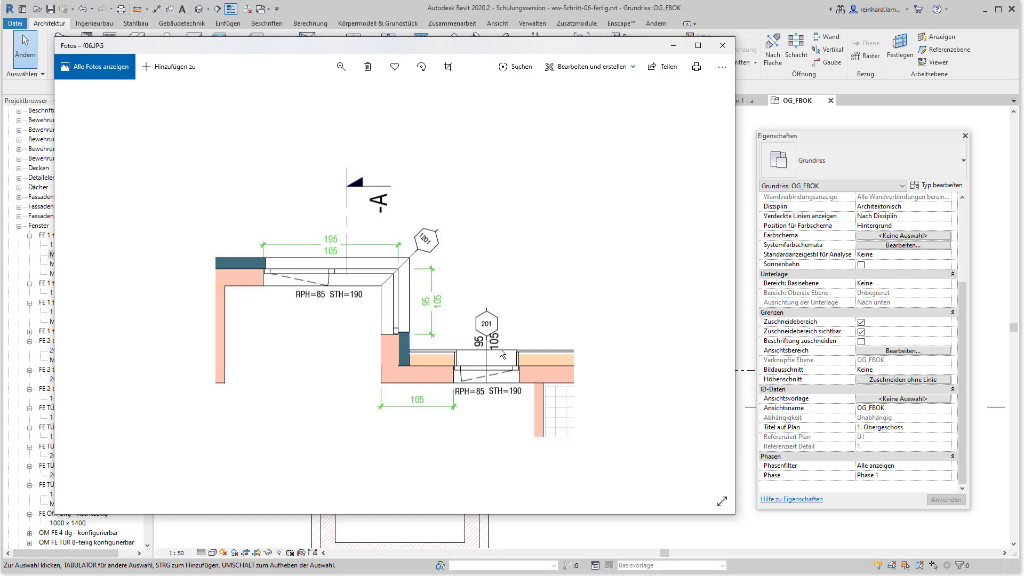
Return to Revit and choose the FE 1 tlg - DrehKipp ML 95 x 105 cm window type.
{"action": "left_click", "coordinate": [533, 530]}
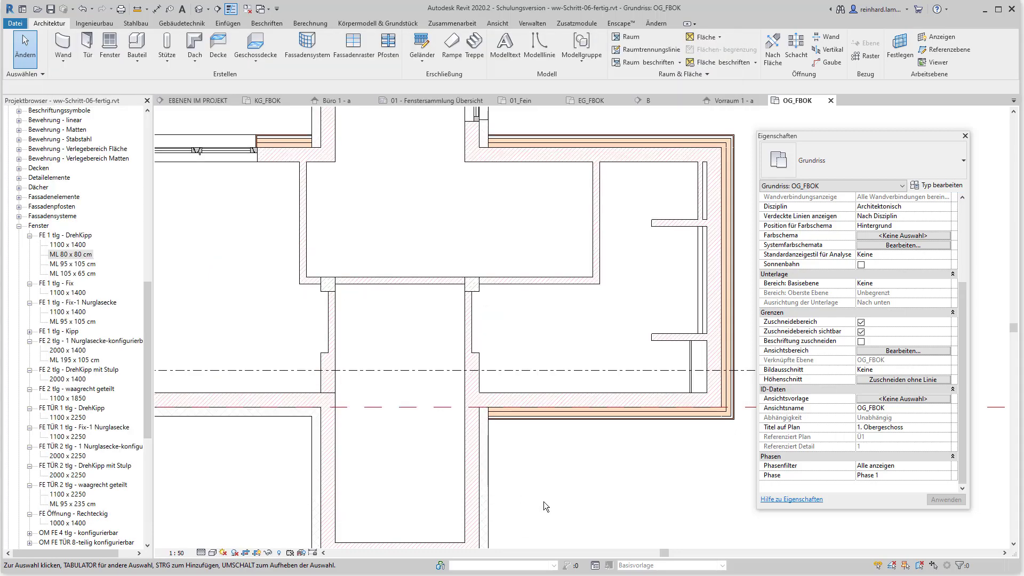
{"action": "left_click", "coordinate": [116, 52]}
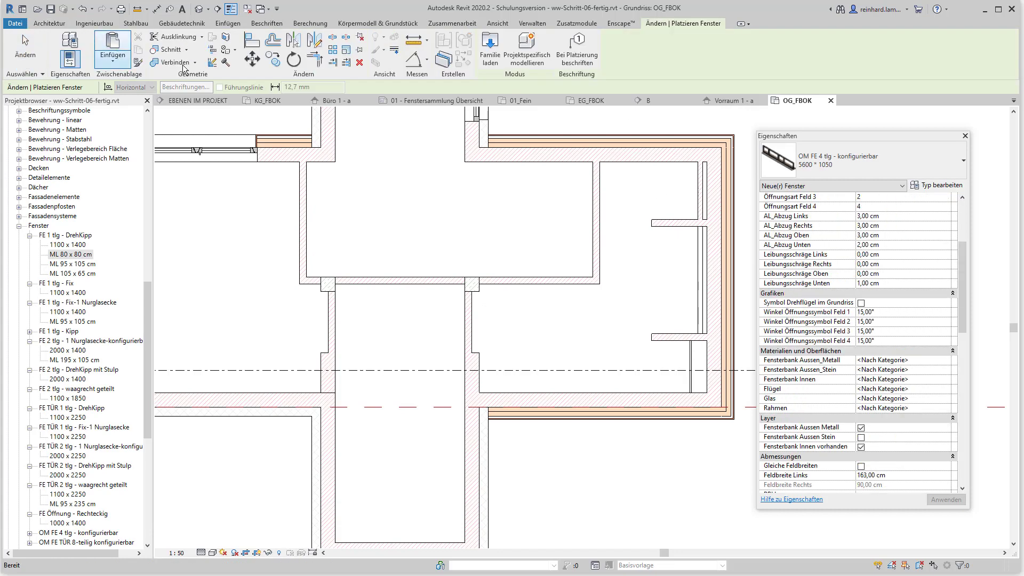
{"action": "left_click", "coordinate": [888, 161]}
{"action": "scroll", "coordinate": [876, 213], "scroll_direction": "up", "scroll_amount": 2}
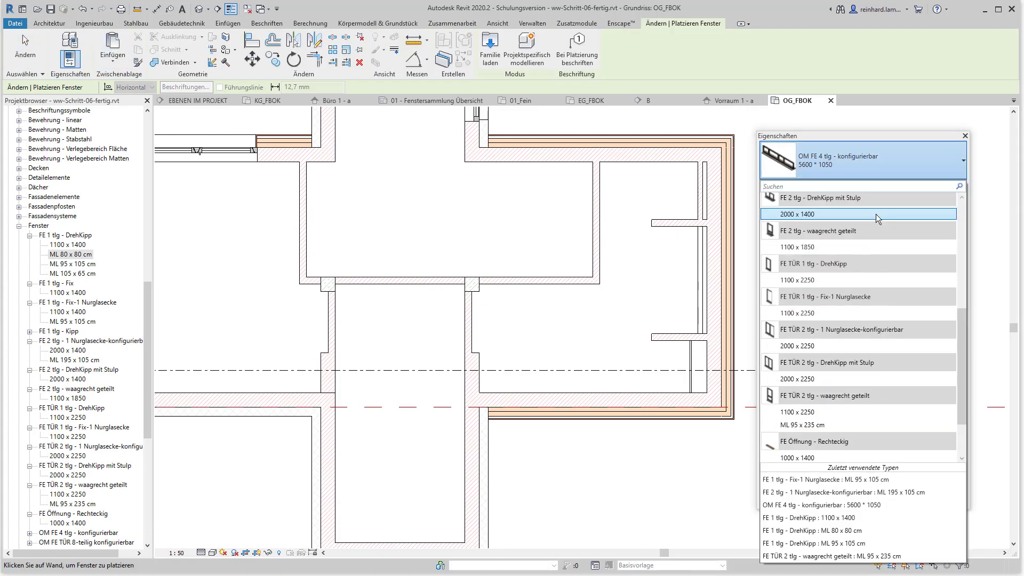
{"action": "scroll", "coordinate": [876, 213], "scroll_direction": "up", "scroll_amount": 2}
{"action": "scroll", "coordinate": [876, 213], "scroll_direction": "up", "scroll_amount": 1}
{"action": "scroll", "coordinate": [876, 214], "scroll_direction": "up", "scroll_amount": 1}
{"action": "scroll", "coordinate": [876, 213], "scroll_direction": "up", "scroll_amount": 1}
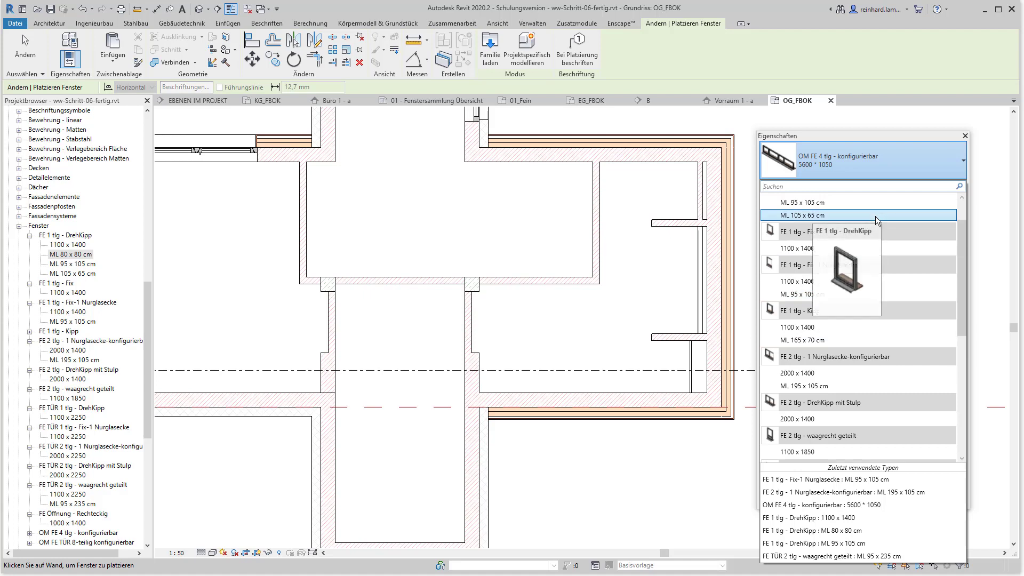
{"action": "scroll", "coordinate": [906, 234], "scroll_direction": "up", "scroll_amount": 1}
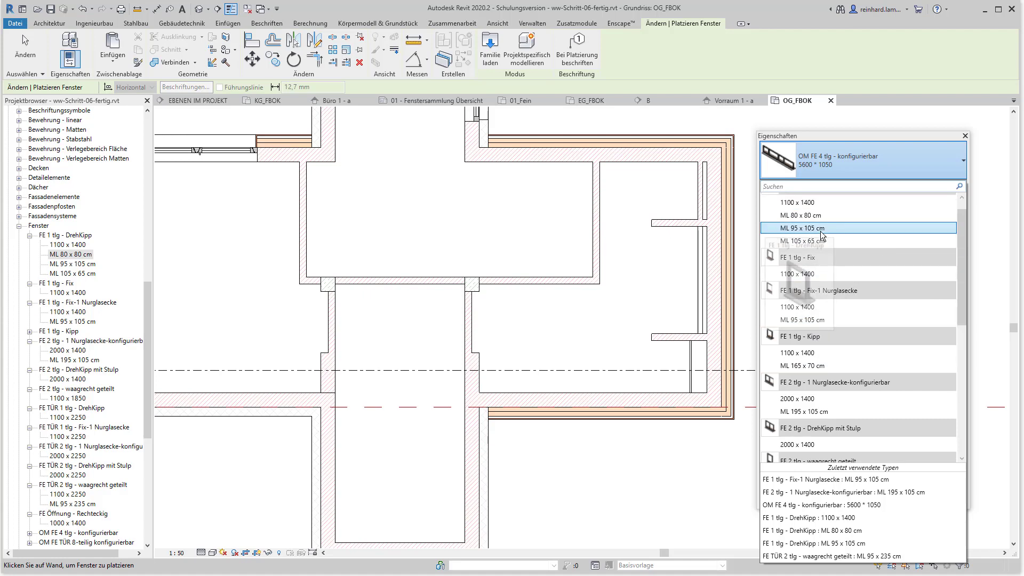
{"action": "left_click", "coordinate": [816, 230]}
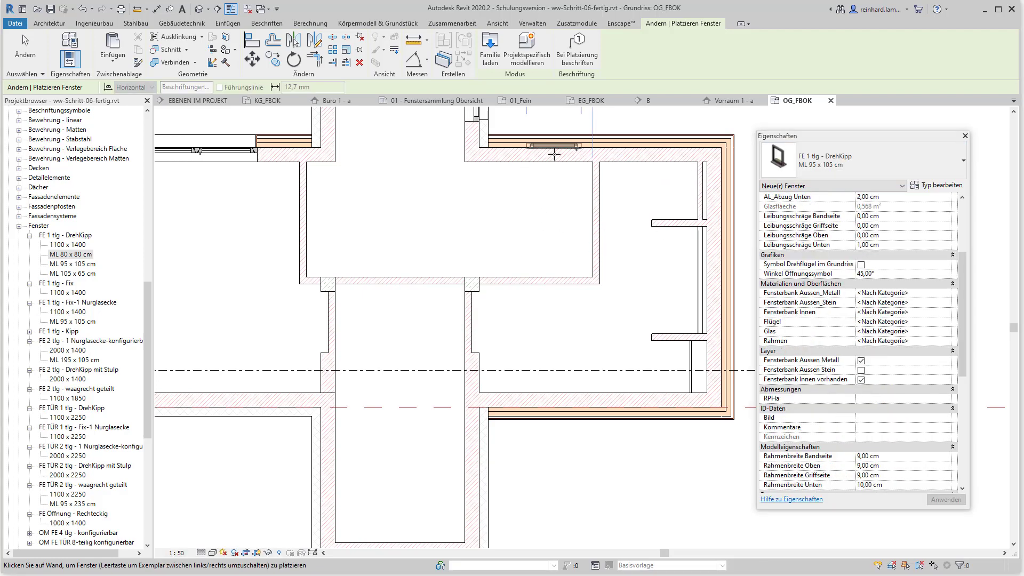
Place the tilt-turn window in the room's upper wall.
{"action": "left_click", "coordinate": [554, 155]}
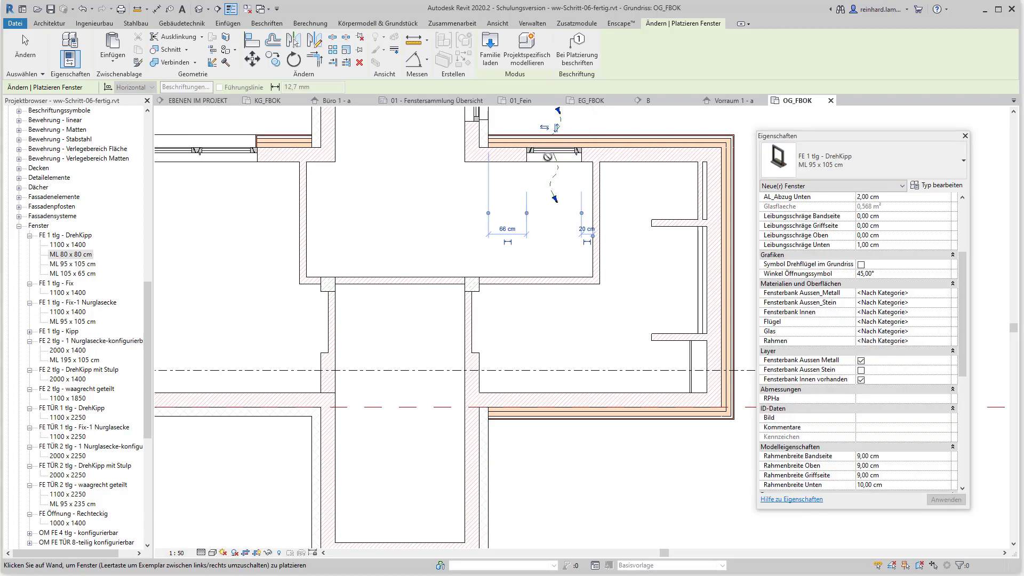
{"action": "scroll", "coordinate": [540, 122], "scroll_direction": "up", "scroll_amount": 2}
{"action": "key", "text": "Escape"}
{"action": "key", "text": "Escape"}
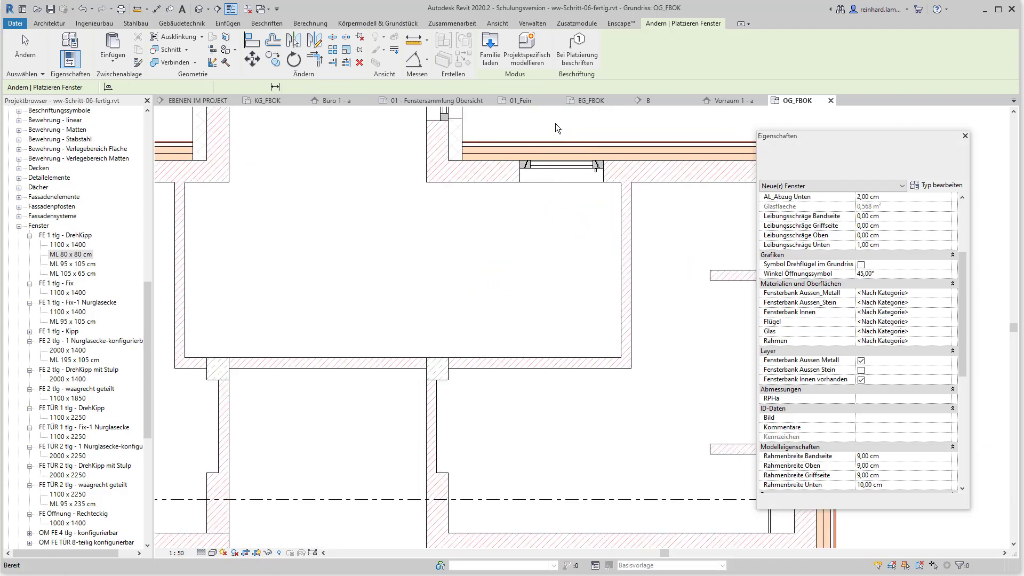
Join the wall holding the new window with the slab above it.
{"action": "key", "text": "j"}
{"action": "key", "text": "g"}
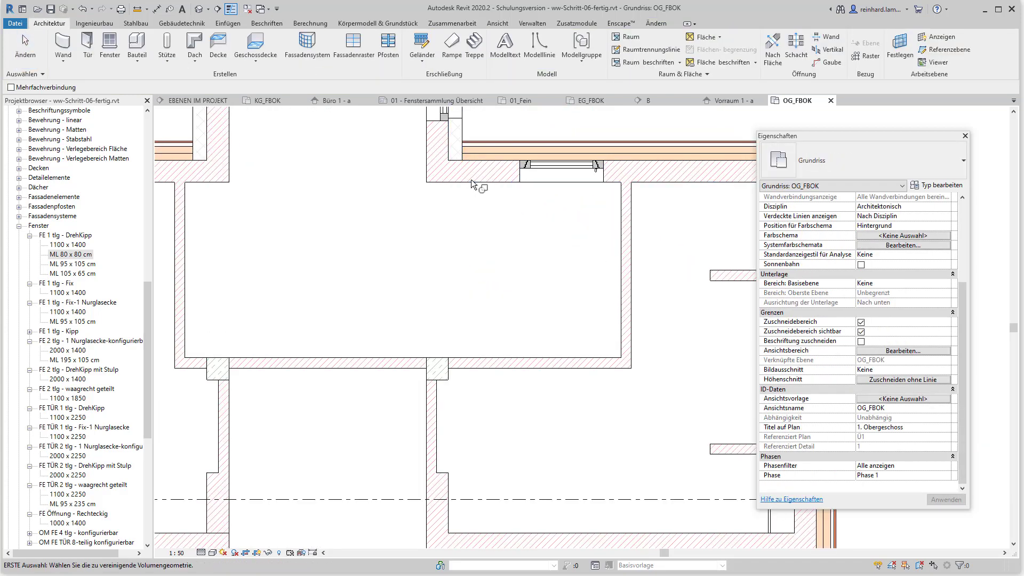
{"action": "left_click", "coordinate": [477, 184]}
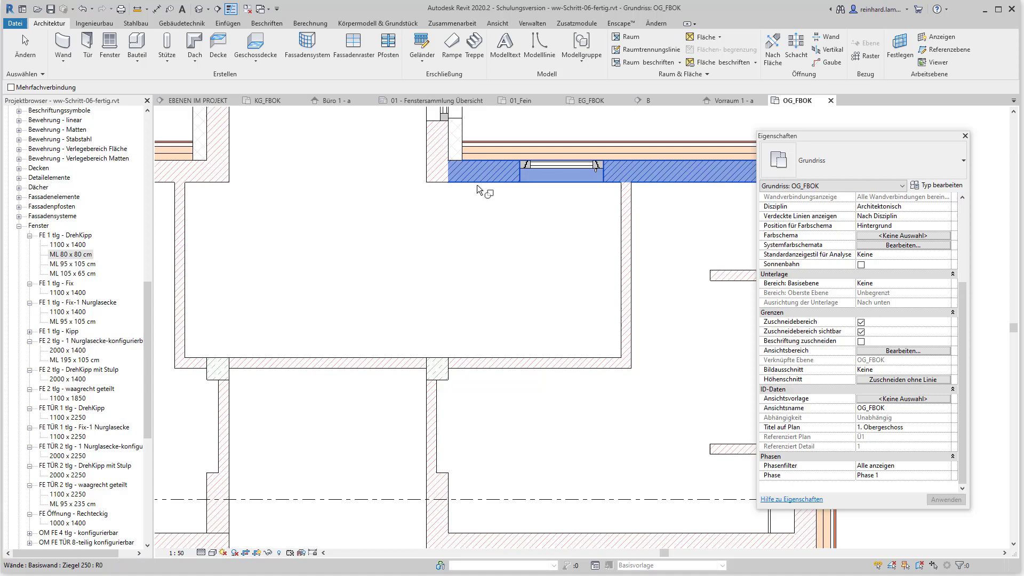
{"action": "left_click", "coordinate": [491, 149]}
{"action": "key", "text": "Escape"}
Zoom in and select the new DrehKipp window, showing its mark 1O1f.
{"action": "middle_click_drag", "start_coordinate": [552, 245], "coordinate": [485, 325]}
{"action": "scroll", "coordinate": [510, 238], "scroll_direction": "up", "scroll_amount": 2}
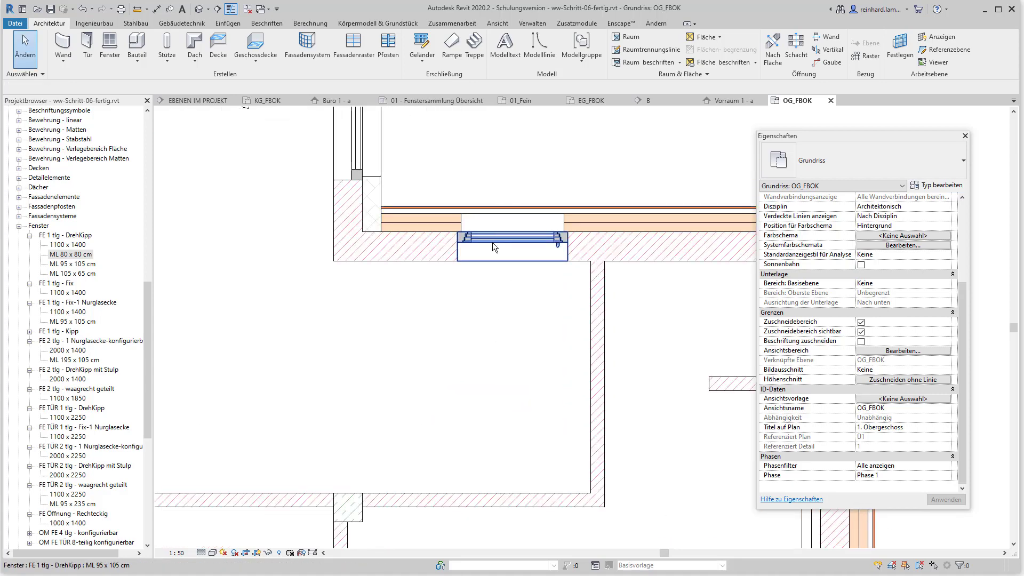
{"action": "left_click", "coordinate": [492, 242]}
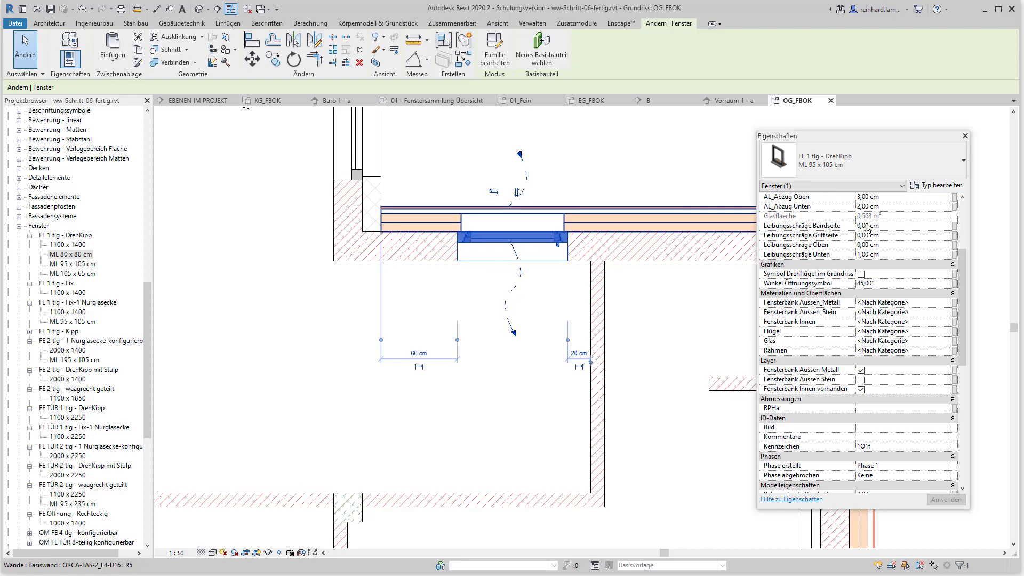
Change the DrehKipp window's Wandaufbau Aussen property from 16 cm to 22 cm.
{"action": "left_click_drag", "start_coordinate": [963, 288], "coordinate": [963, 240]}
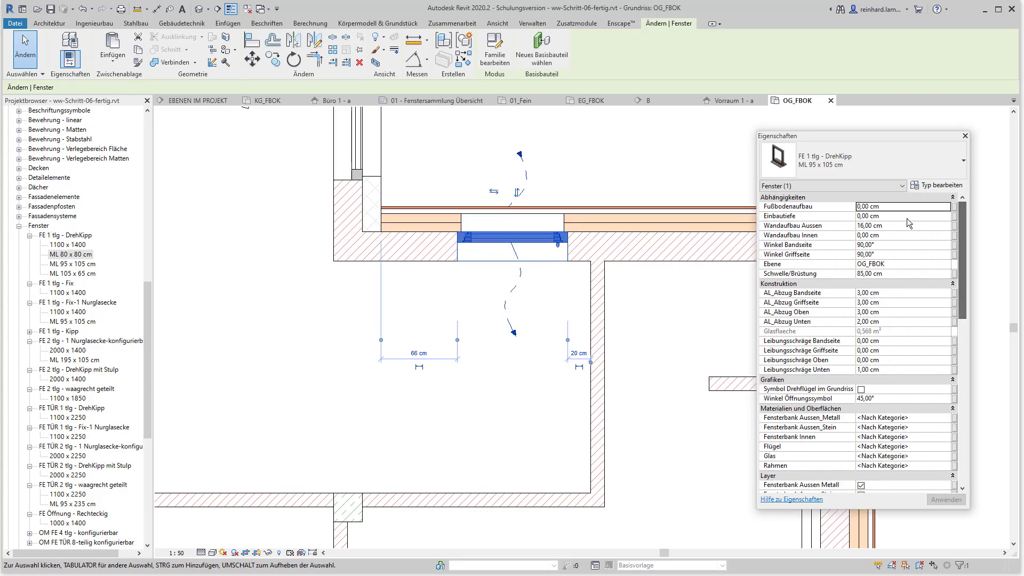
{"action": "left_click", "coordinate": [899, 231]}
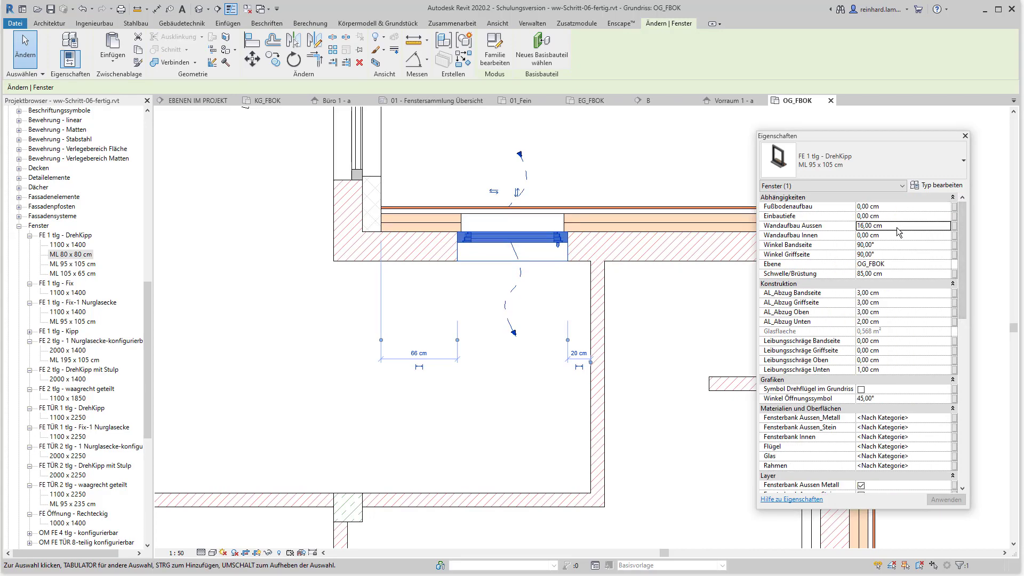
{"action": "double_click", "coordinate": [897, 228]}
{"action": "type", "text": "22"}
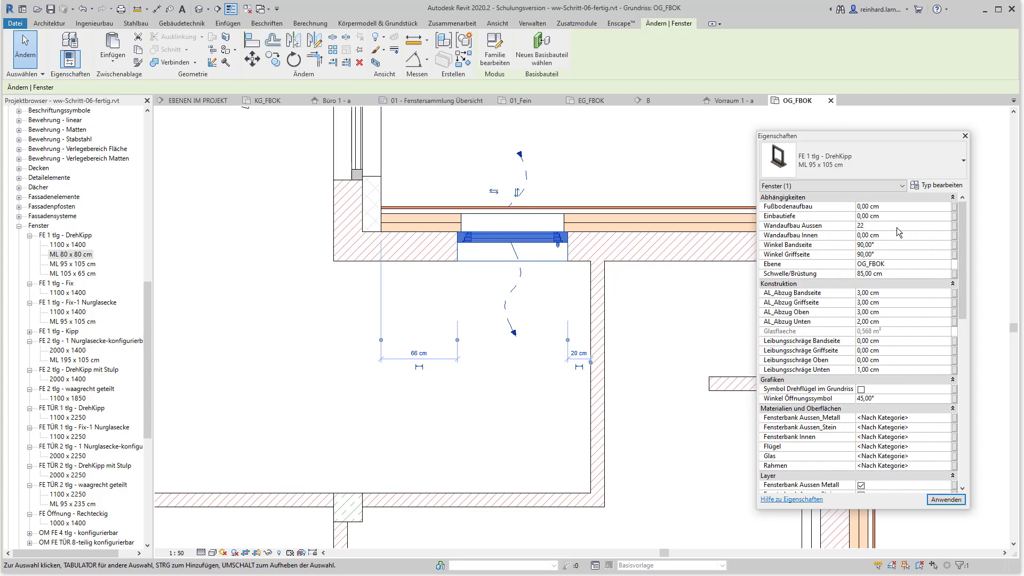
{"action": "key", "text": "Return"}
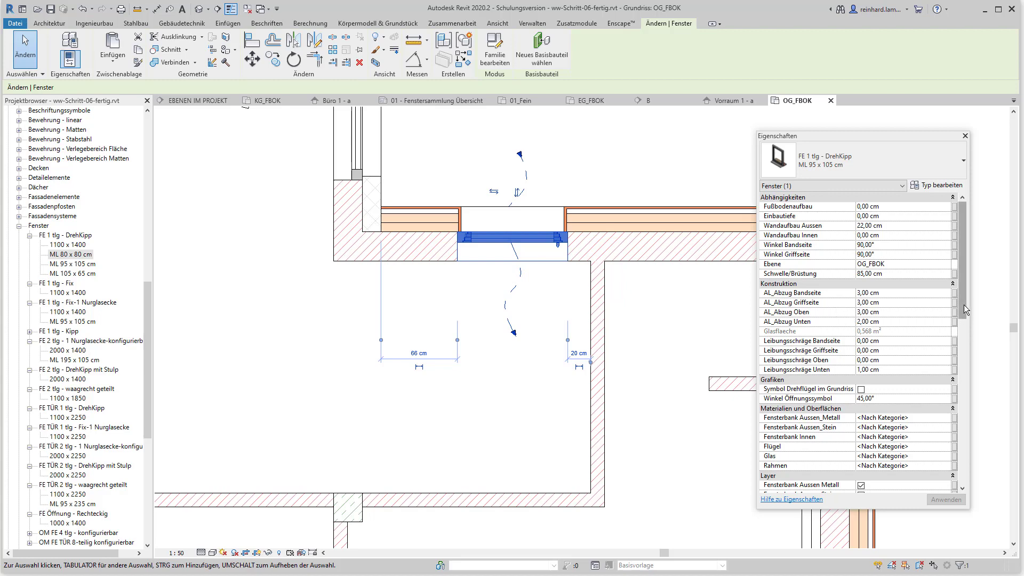
Give the window mark 2O1 and show its plan swing symbol at 15°.
{"action": "left_click_drag", "start_coordinate": [965, 305], "coordinate": [965, 359]}
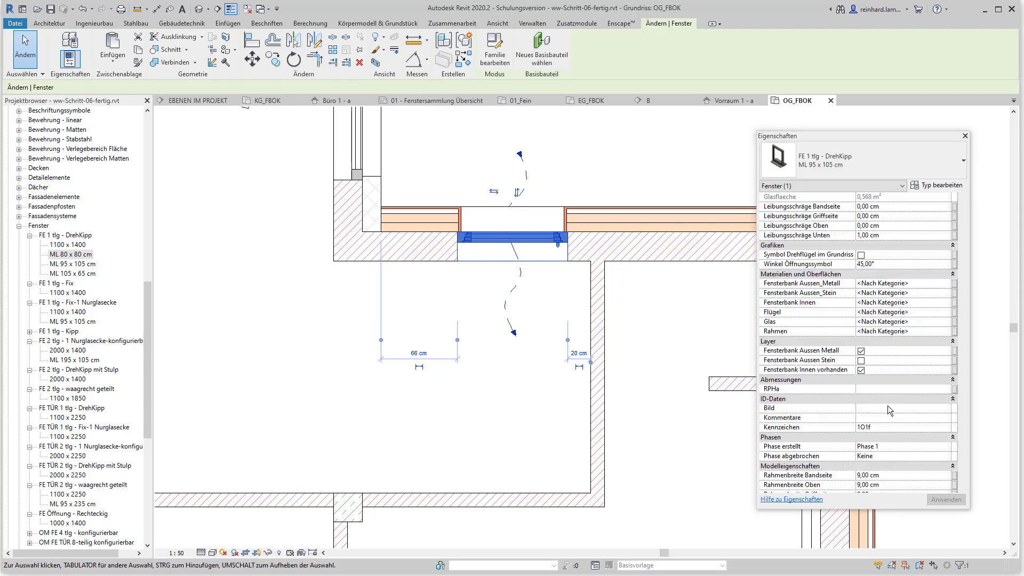
{"action": "left_click", "coordinate": [886, 429]}
{"action": "type", "text": "2O"}
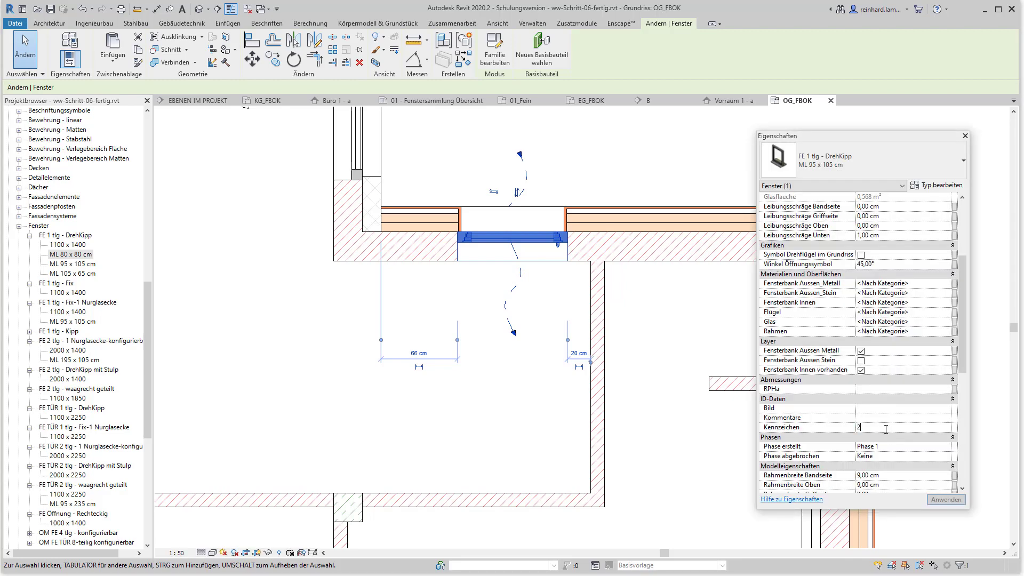
{"action": "key", "text": "Return"}
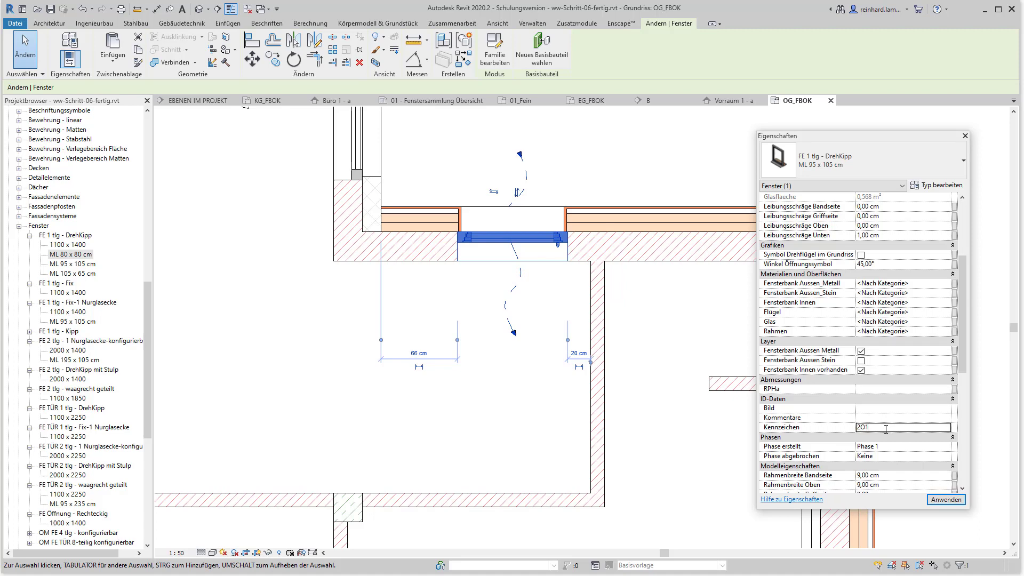
{"action": "left_click", "coordinate": [861, 255]}
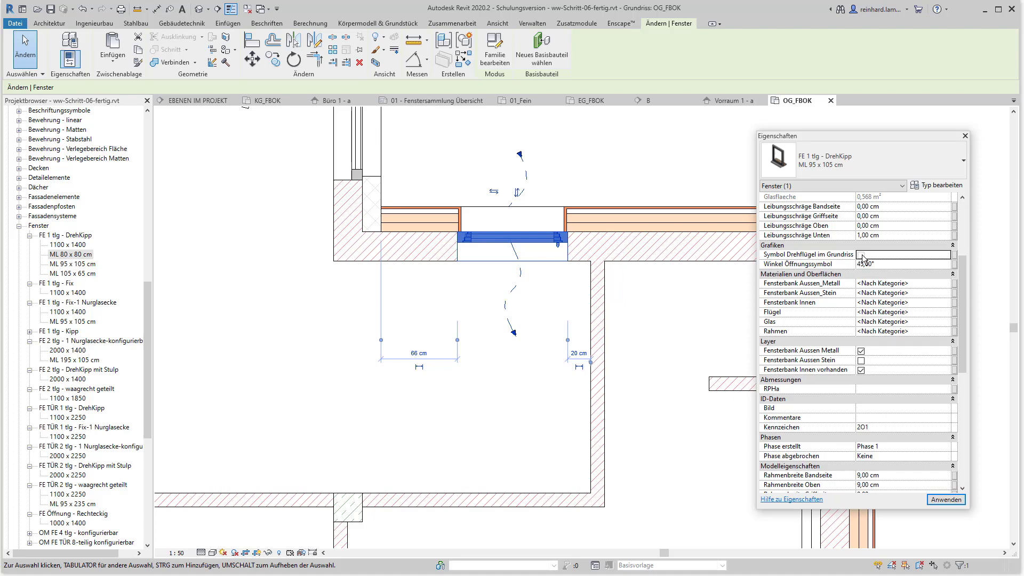
{"action": "left_click", "coordinate": [891, 264]}
{"action": "type", "text": "1"}
{"action": "type", "text": "5"}
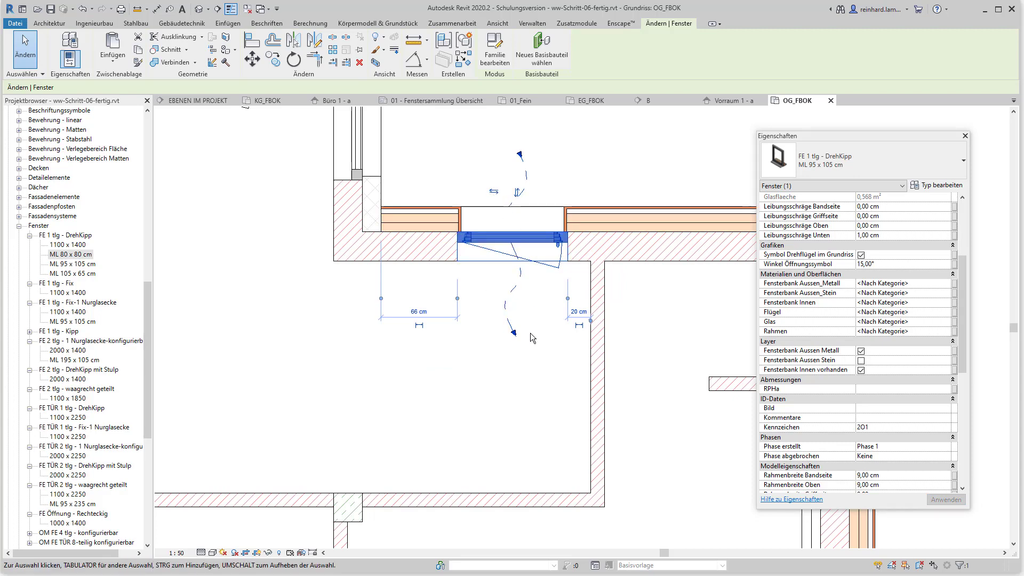
Flip the window's left and right sides, deselect it, and bring up reference drawing f06.JPG.
{"action": "left_click", "coordinate": [494, 193]}
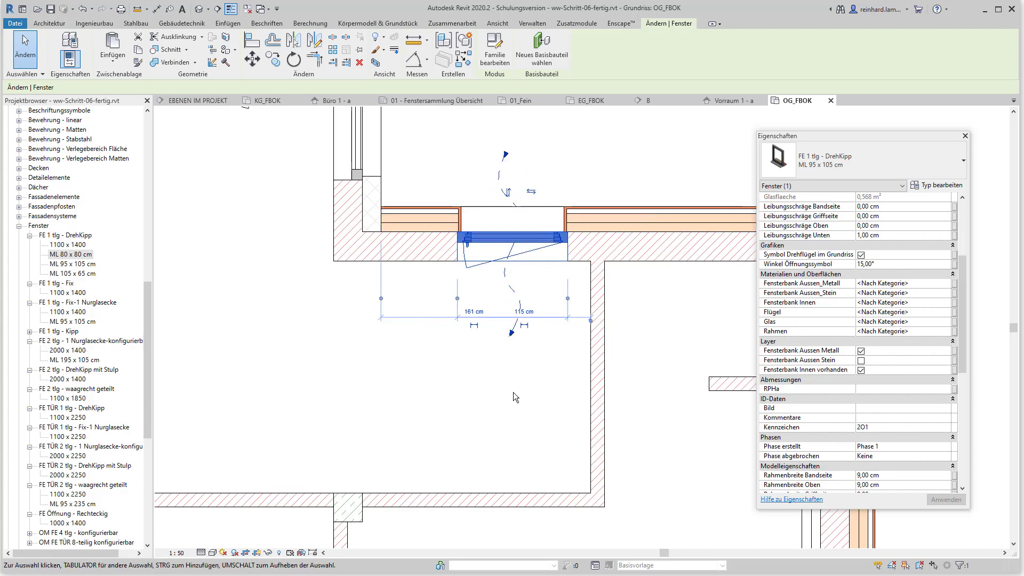
{"action": "left_click", "coordinate": [513, 393]}
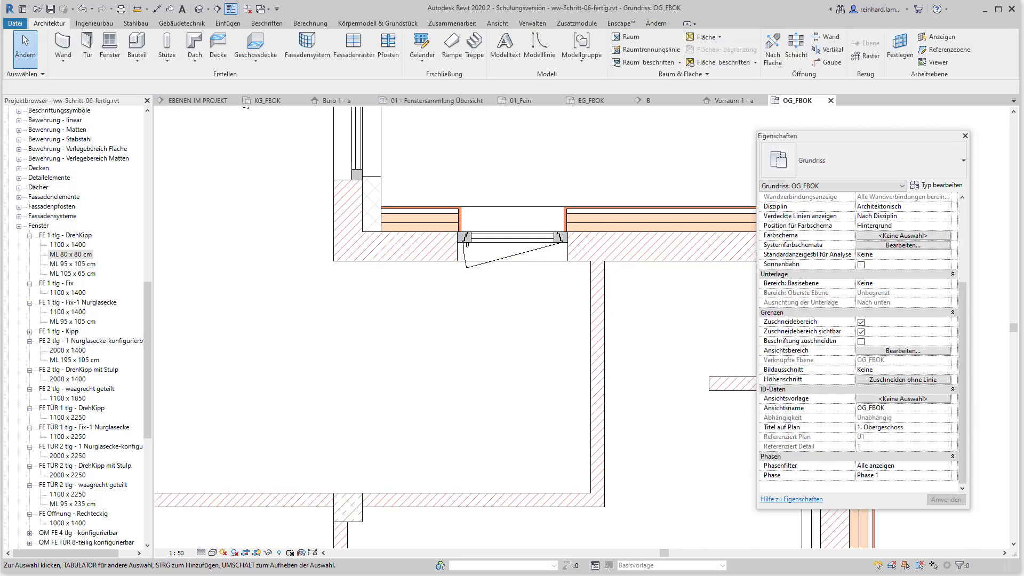
{"action": "key", "text": "alt+Tab"}
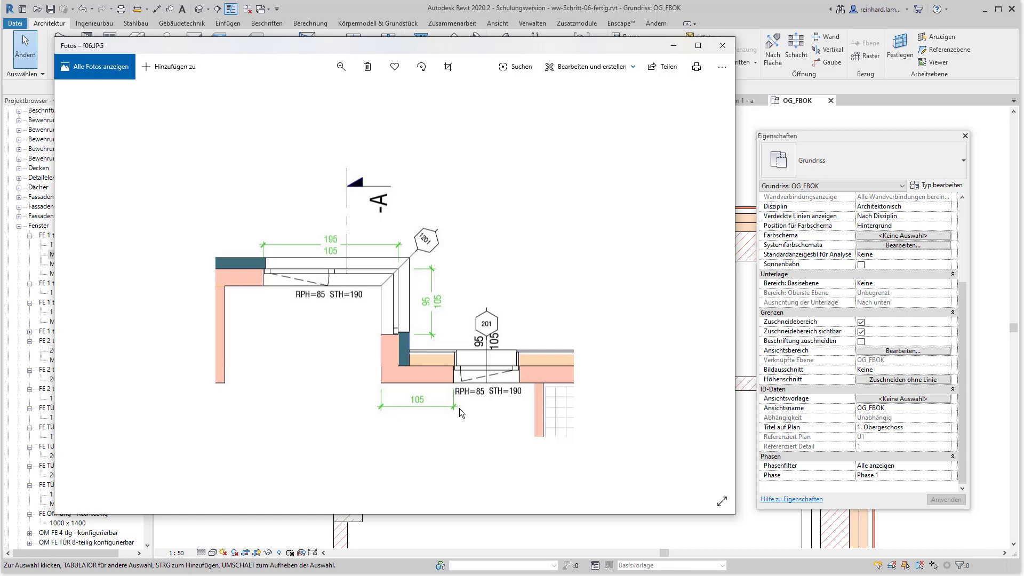
Move the 2O1 window to sit 105 cm from the room's left inner wall face.
{"action": "left_click", "coordinate": [494, 540]}
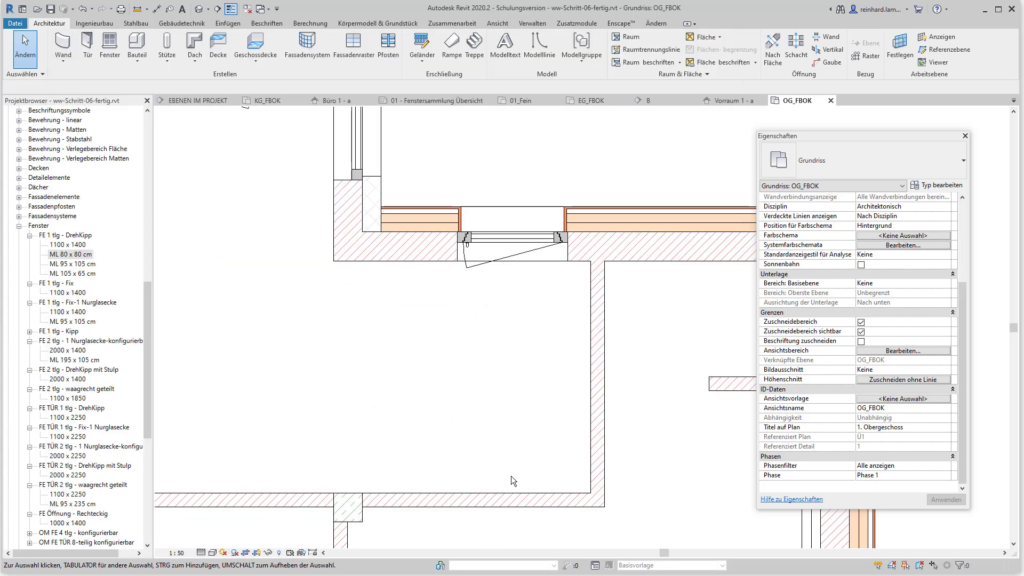
{"action": "left_click", "coordinate": [502, 249]}
{"action": "left_click_drag", "start_coordinate": [381, 299], "coordinate": [333, 299]}
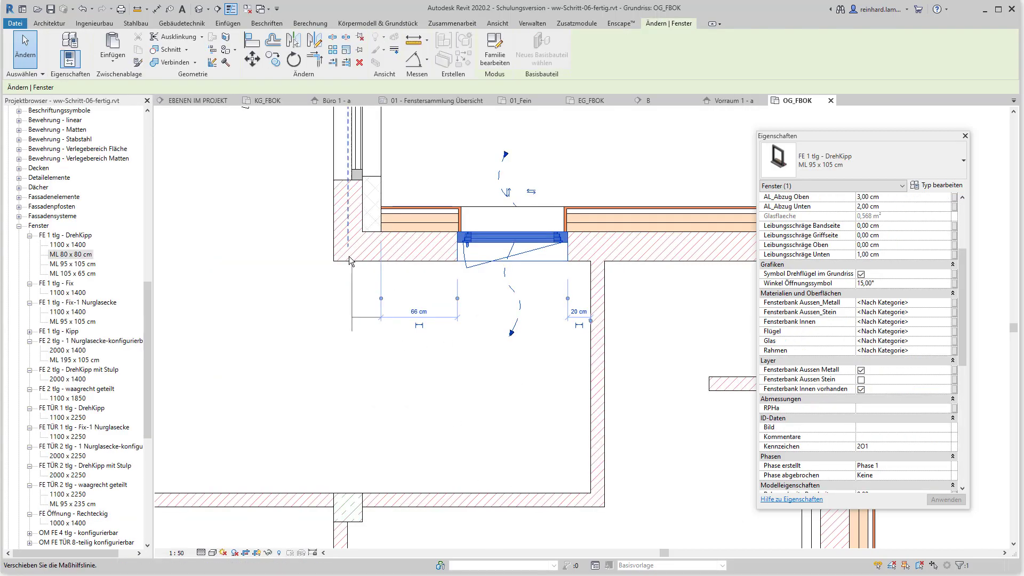
{"action": "left_click", "coordinate": [395, 311]}
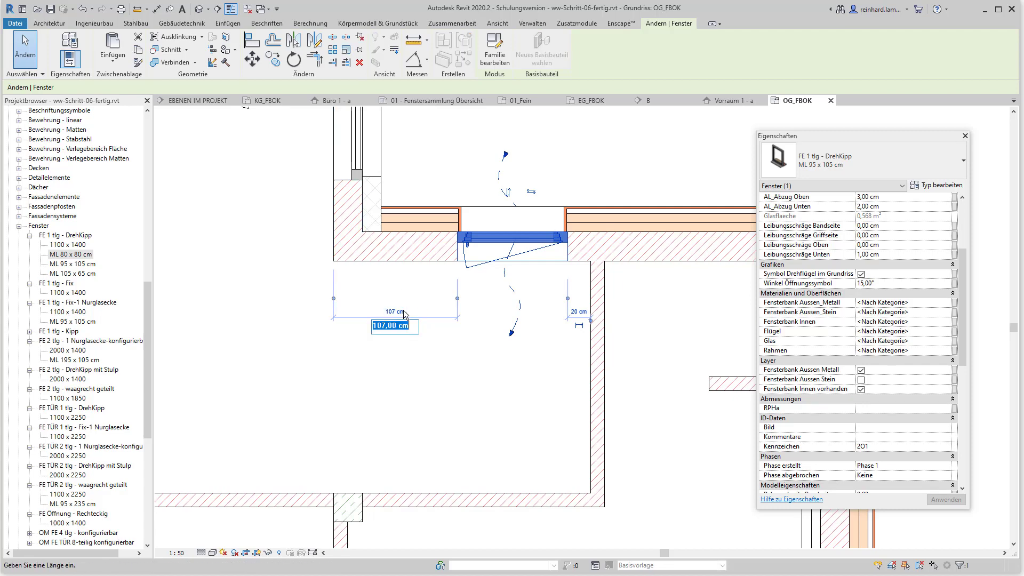
{"action": "type", "text": "105"}
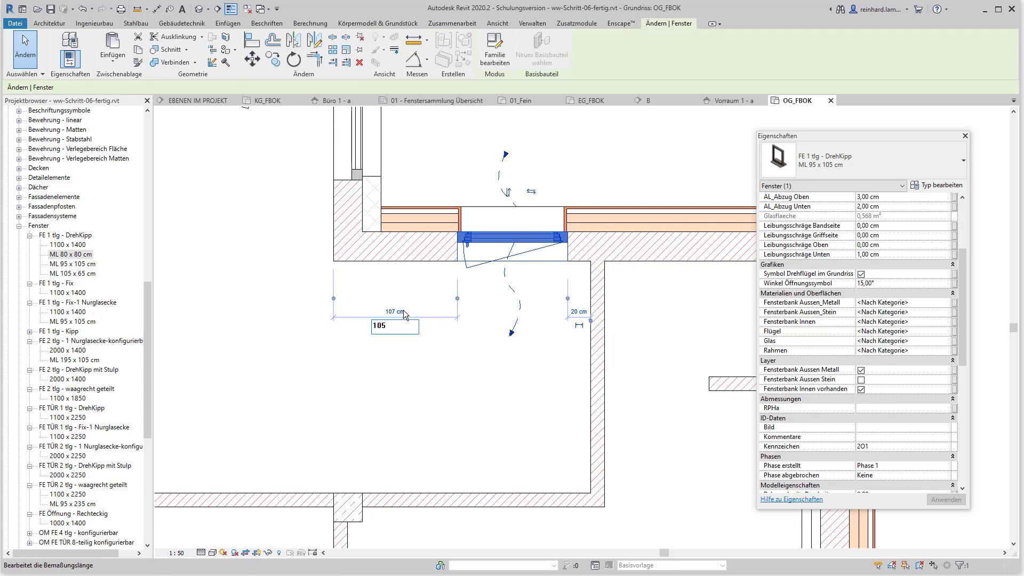
{"action": "key", "text": "Return"}
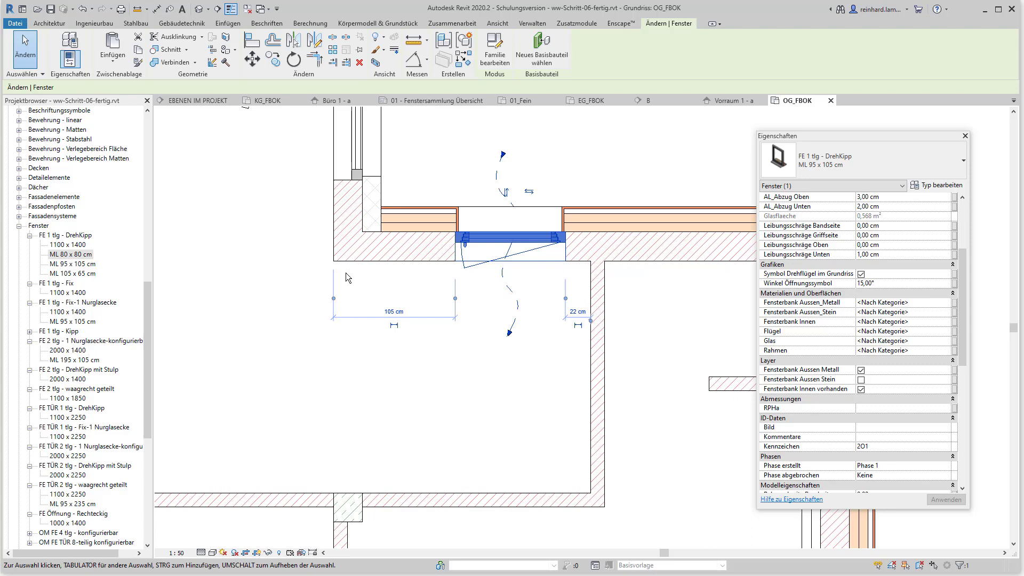
{"action": "left_click", "coordinate": [346, 273]}
{"action": "scroll", "coordinate": [347, 274], "scroll_direction": "down", "scroll_amount": 3}
{"action": "mouse_move", "coordinate": [357, 280]}
{"action": "middle_mouse_down"}
{"action": "mouse_move", "coordinate": [502, 283]}
{"action": "mouse_move", "coordinate": [490, 328]}
{"action": "middle_mouse_up"}
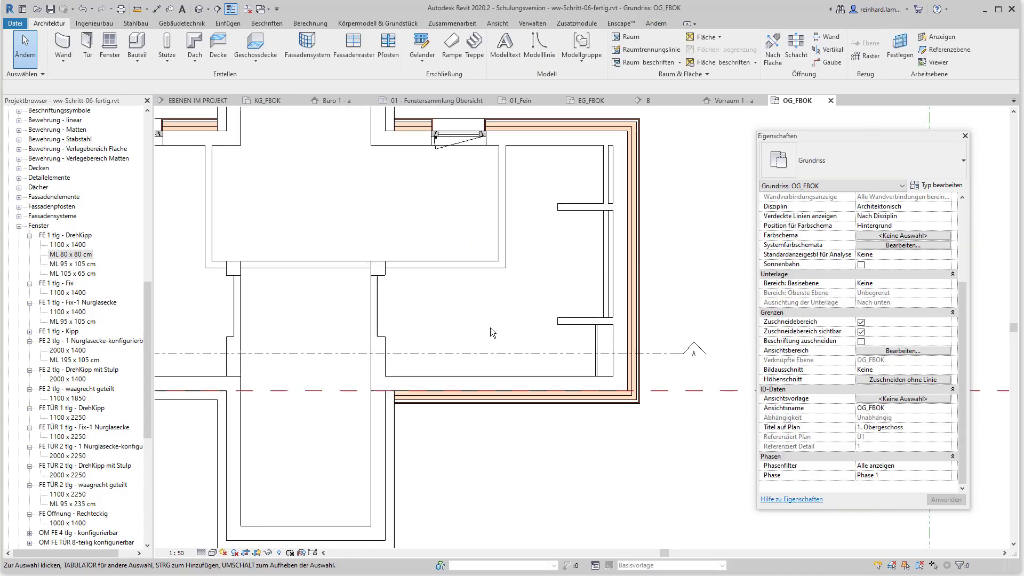
Load the OM FE 3 tlg - Paneel.rfa window family into the project.
{"action": "scroll", "coordinate": [576, 364], "scroll_direction": "up", "scroll_amount": 2}
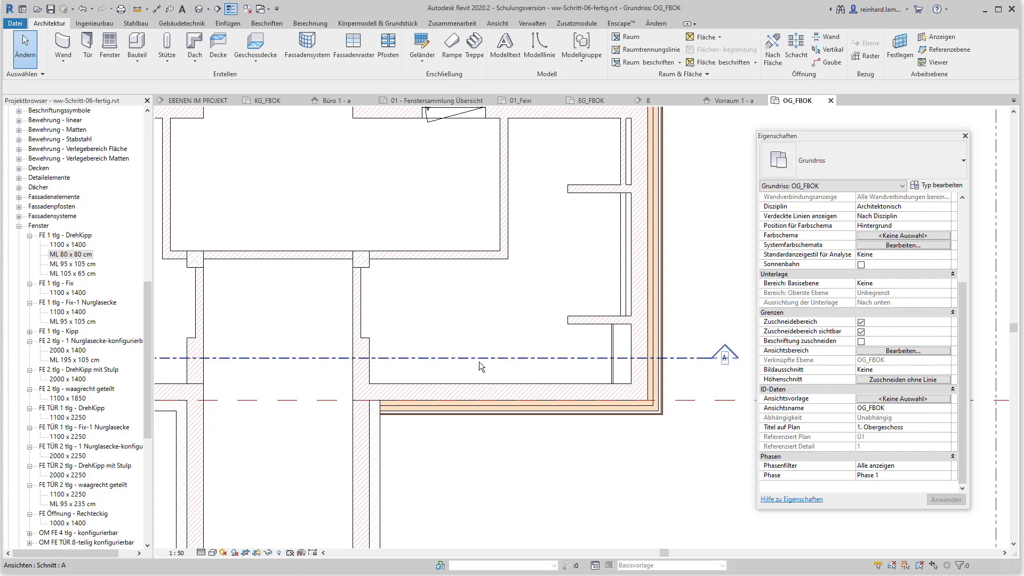
{"action": "left_click", "coordinate": [110, 45]}
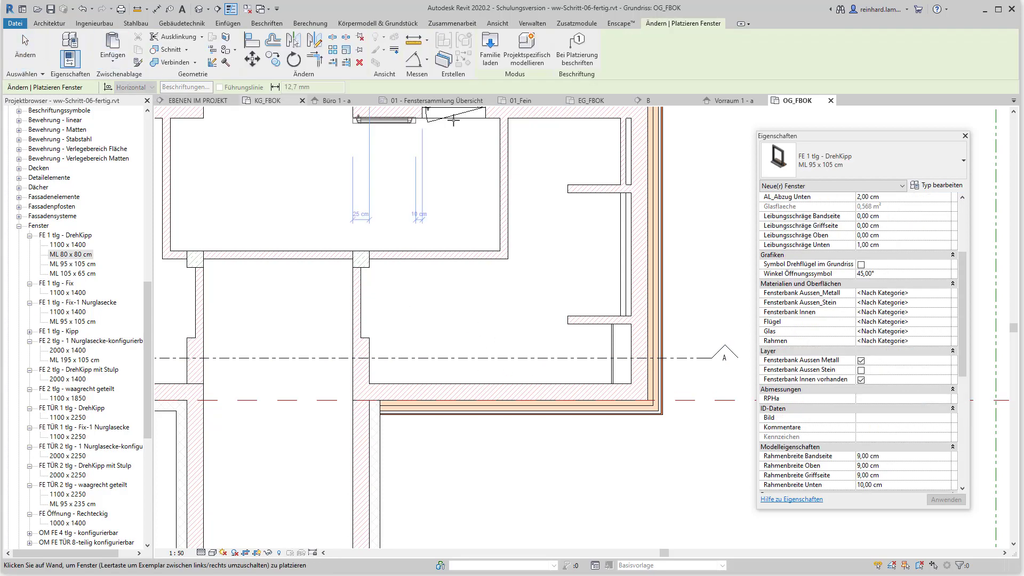
{"action": "left_click", "coordinate": [498, 59]}
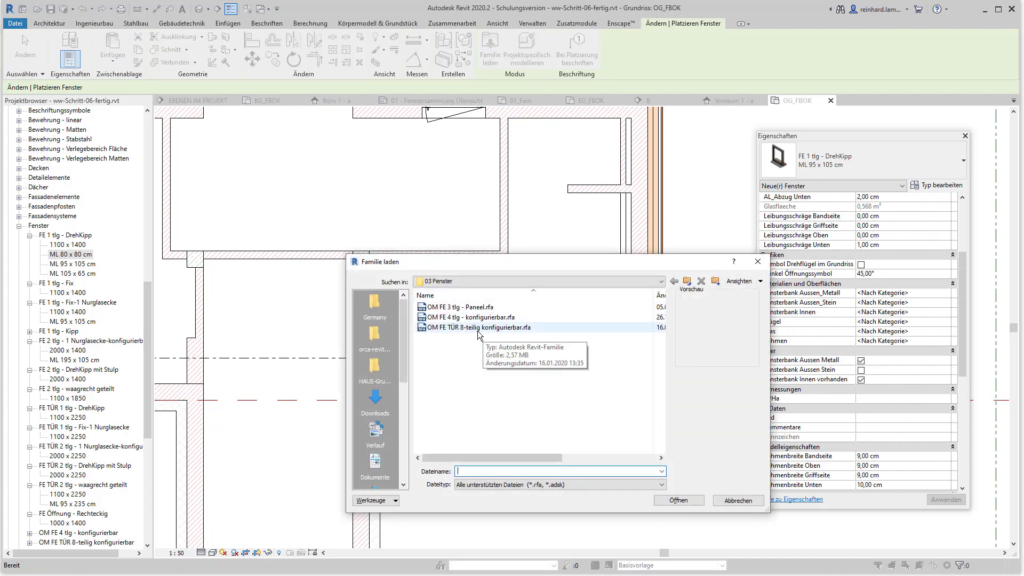
{"action": "left_click", "coordinate": [470, 309]}
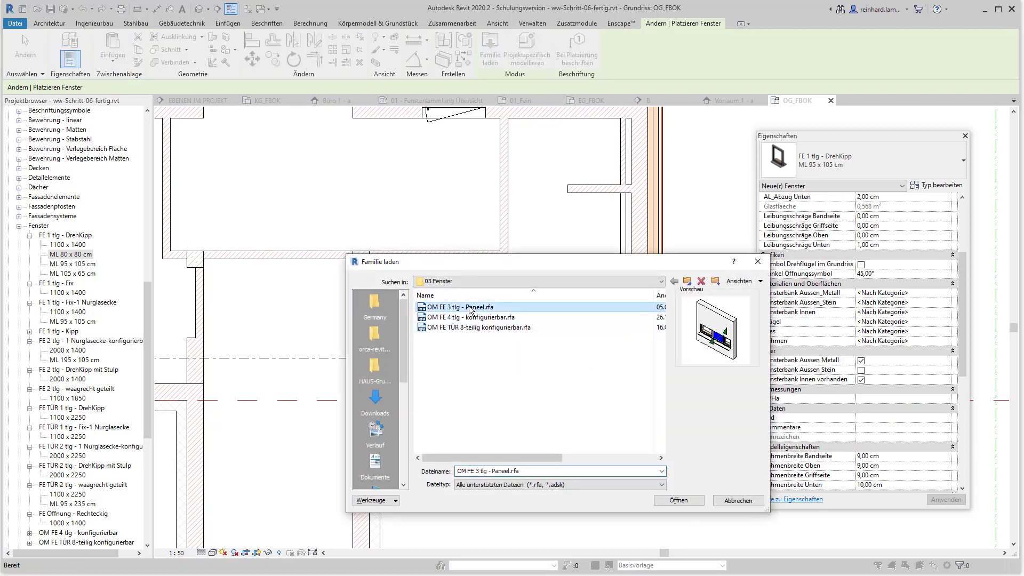
{"action": "left_click", "coordinate": [678, 500]}
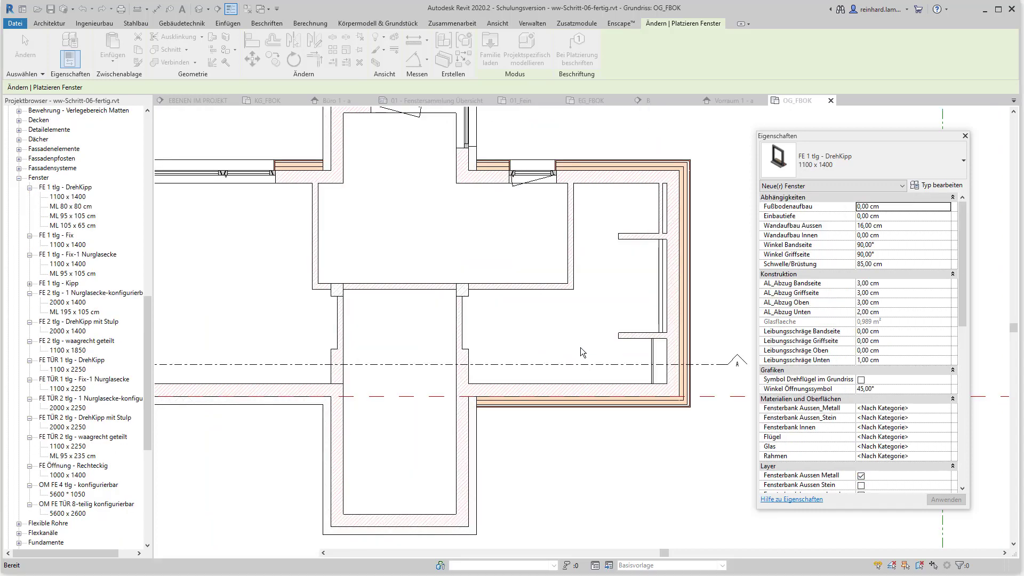
Place the 290 × 80 cm panel window in the right-hand room's lower wall.
{"action": "left_click", "coordinate": [580, 391]}
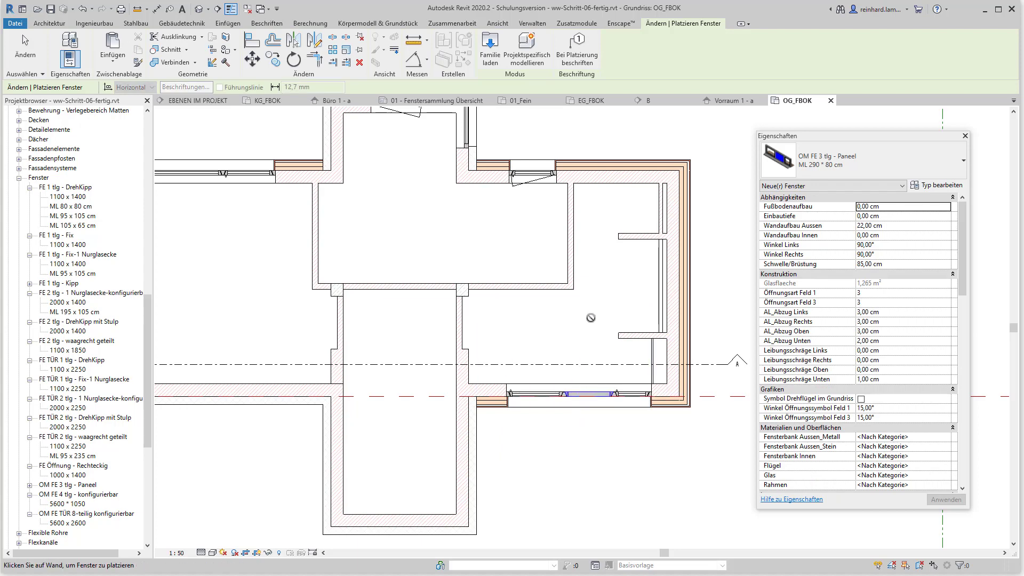
{"action": "key", "text": "Escape"}
{"action": "key", "text": "Escape"}
{"action": "scroll", "coordinate": [584, 406], "scroll_direction": "up", "scroll_amount": 3}
{"action": "mouse_move", "coordinate": [567, 462]}
{"action": "middle_mouse_down"}
{"action": "mouse_move", "coordinate": [593, 447]}
{"action": "mouse_move", "coordinate": [493, 458]}
{"action": "middle_mouse_up"}
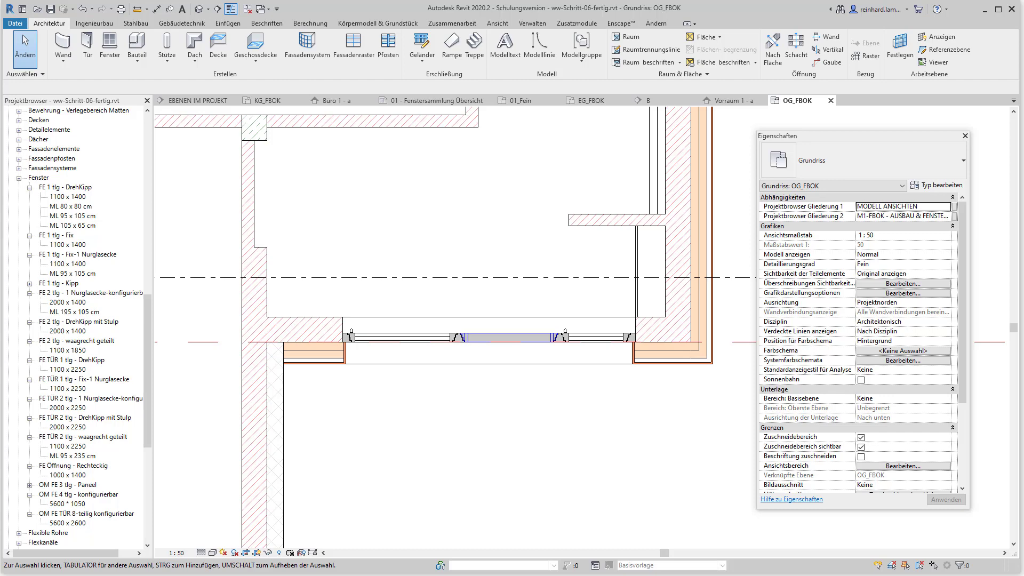
Check reference f07.JPG and shift the panel window to 35 cm from the adjoining wall.
{"action": "key", "text": "alt+Tab"}
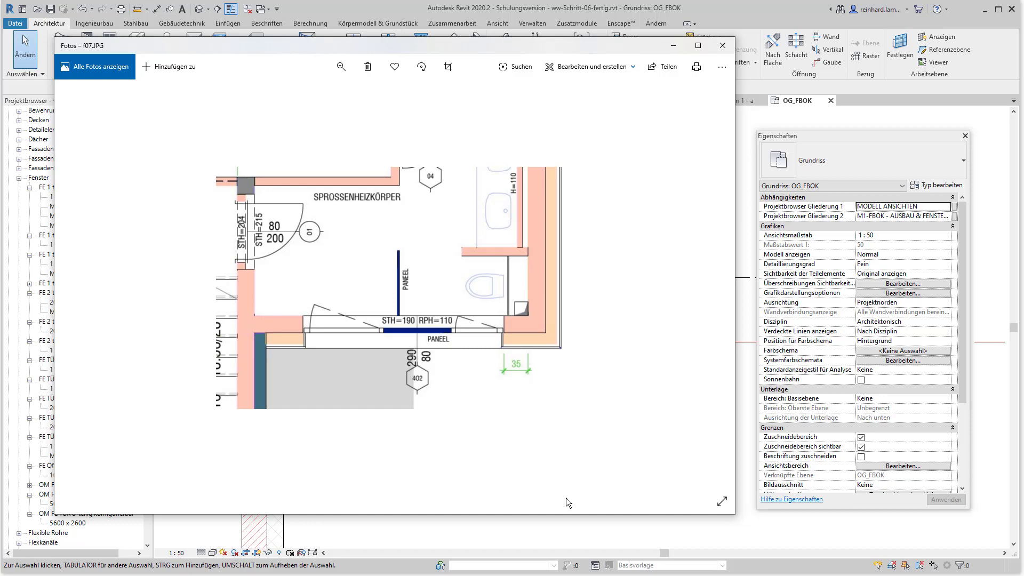
{"action": "left_click", "coordinate": [581, 536]}
{"action": "left_click", "coordinate": [568, 340]}
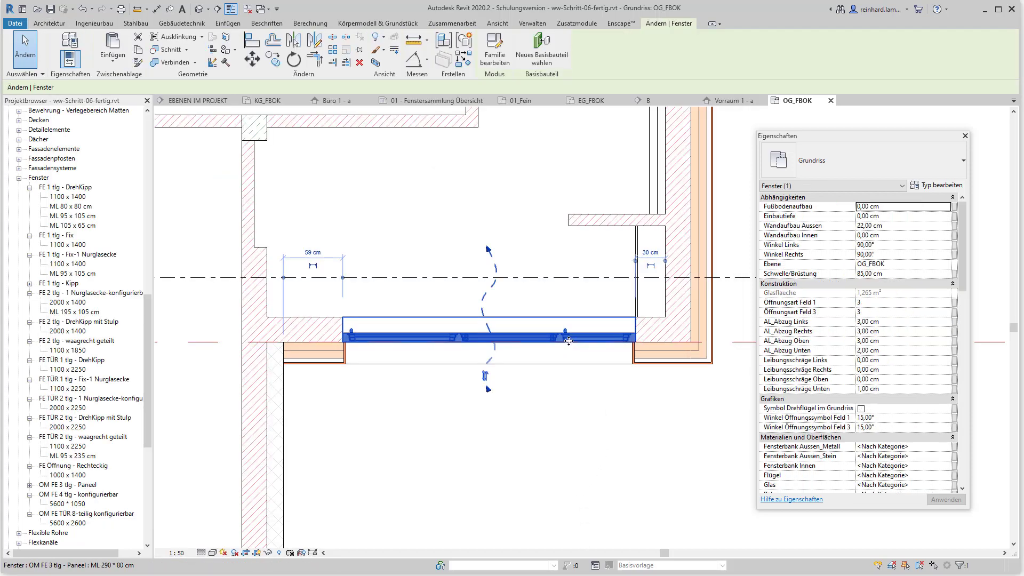
{"action": "scroll", "coordinate": [648, 261], "scroll_direction": "up", "scroll_amount": 2}
{"action": "scroll", "coordinate": [646, 250], "scroll_direction": "up", "scroll_amount": 2}
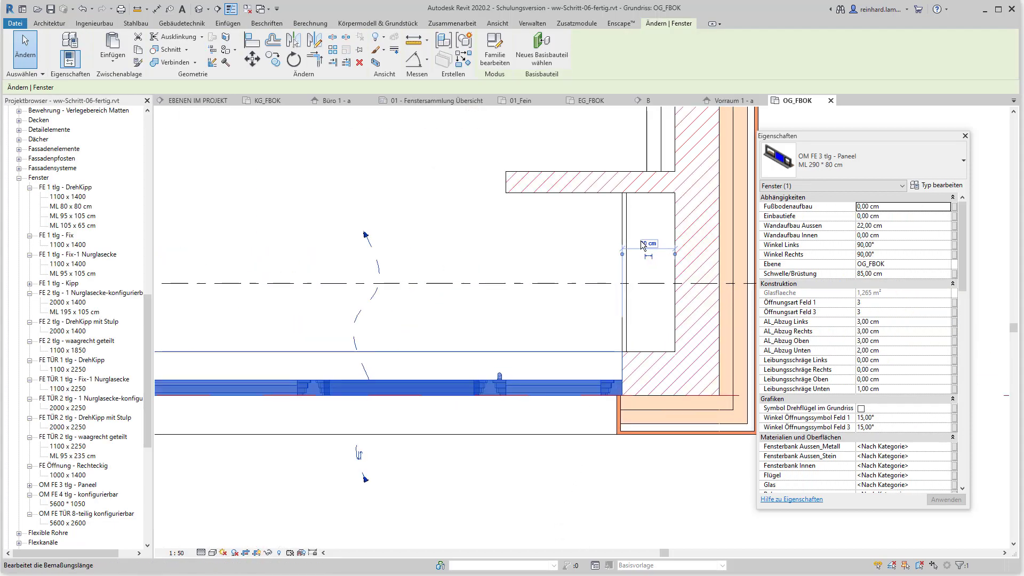
{"action": "left_click", "coordinate": [643, 245]}
{"action": "type", "text": "35"}
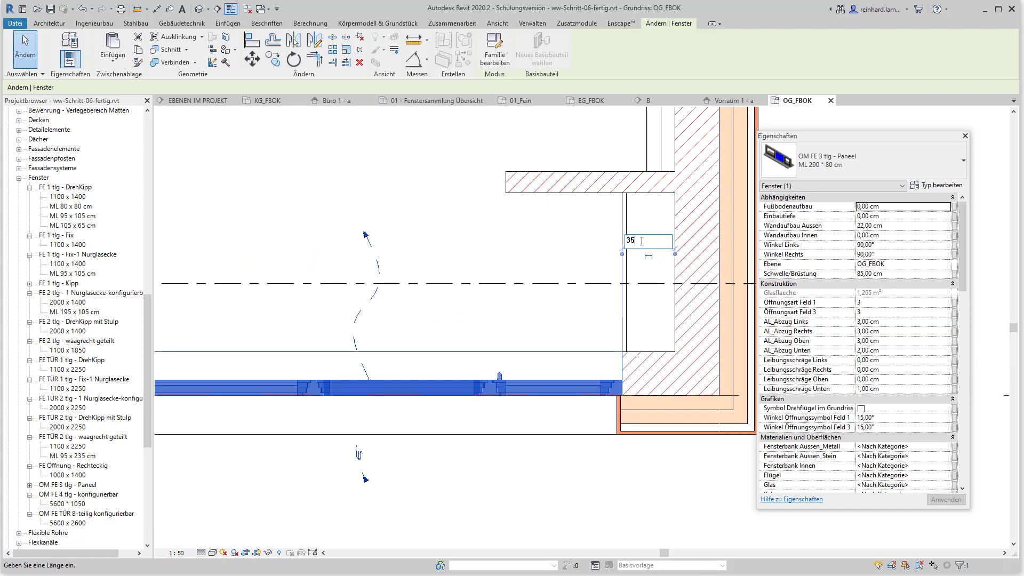
{"action": "key", "text": "Return"}
{"action": "left_click", "coordinate": [521, 251]}
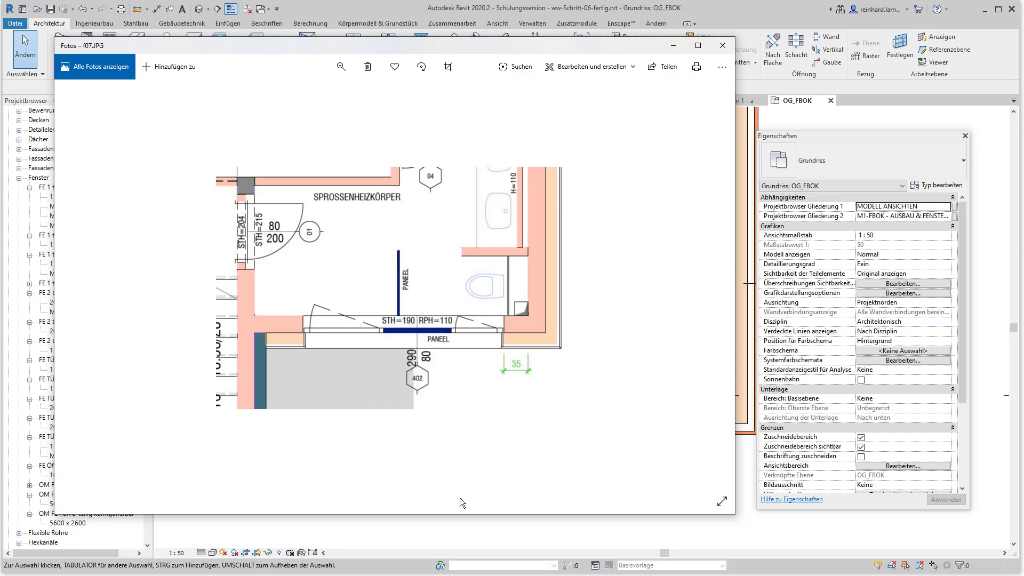
{"action": "left_click", "coordinate": [496, 387]}
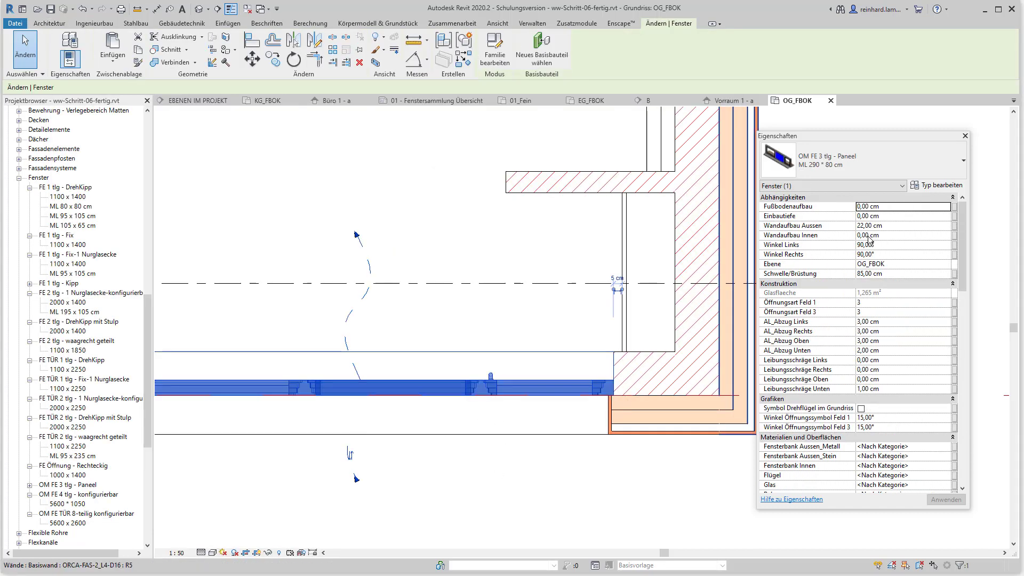
Set the panel window's sill height to 110 cm and its mark to 4O2.
{"action": "left_click", "coordinate": [897, 274]}
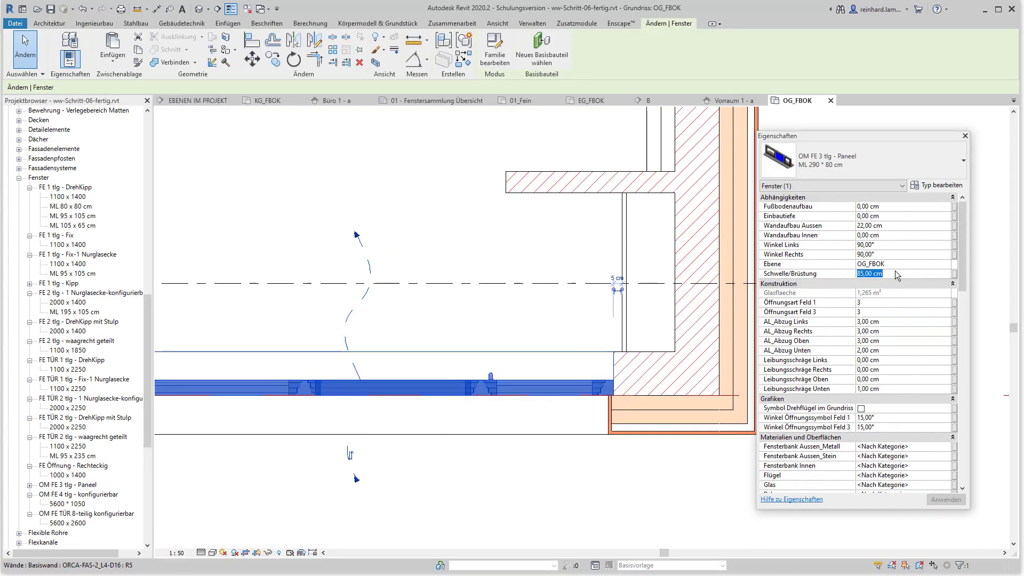
{"action": "type", "text": "110"}
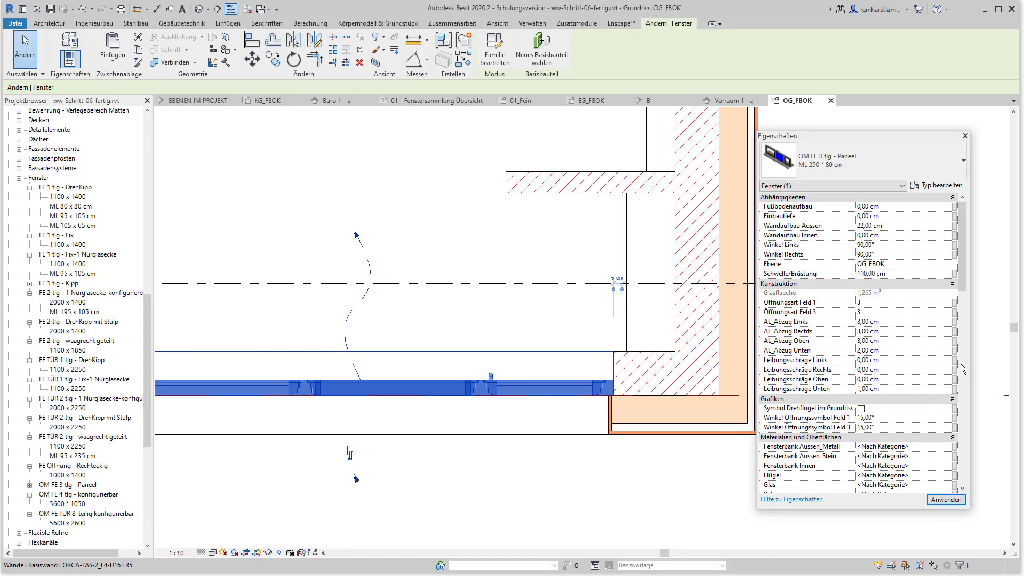
{"action": "scroll", "coordinate": [968, 392], "scroll_direction": "down", "scroll_amount": 5}
{"action": "scroll", "coordinate": [971, 411], "scroll_direction": "down", "scroll_amount": 5}
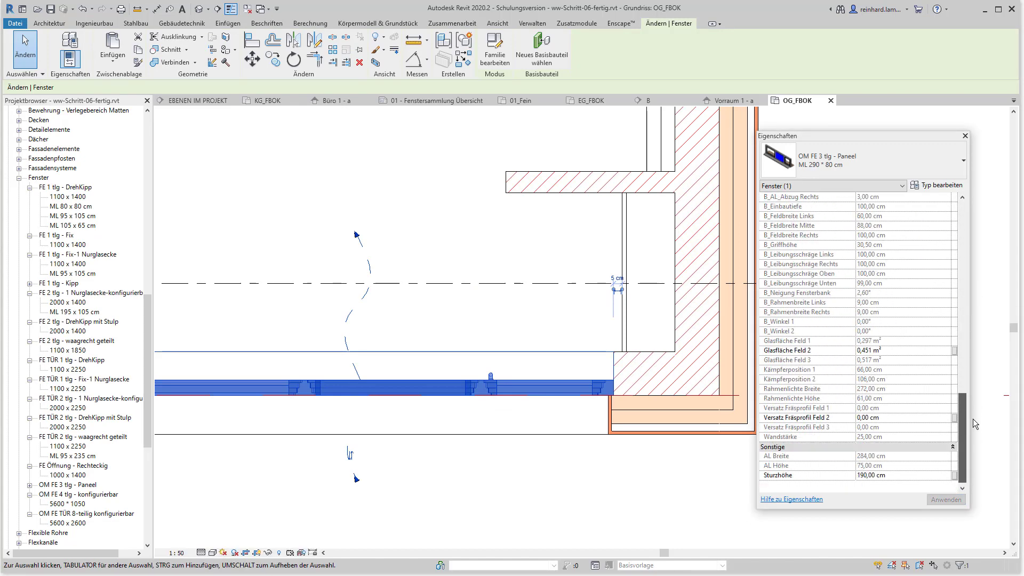
{"action": "scroll", "coordinate": [967, 402], "scroll_direction": "up", "scroll_amount": 5}
{"action": "scroll", "coordinate": [960, 352], "scroll_direction": "up", "scroll_amount": 3}
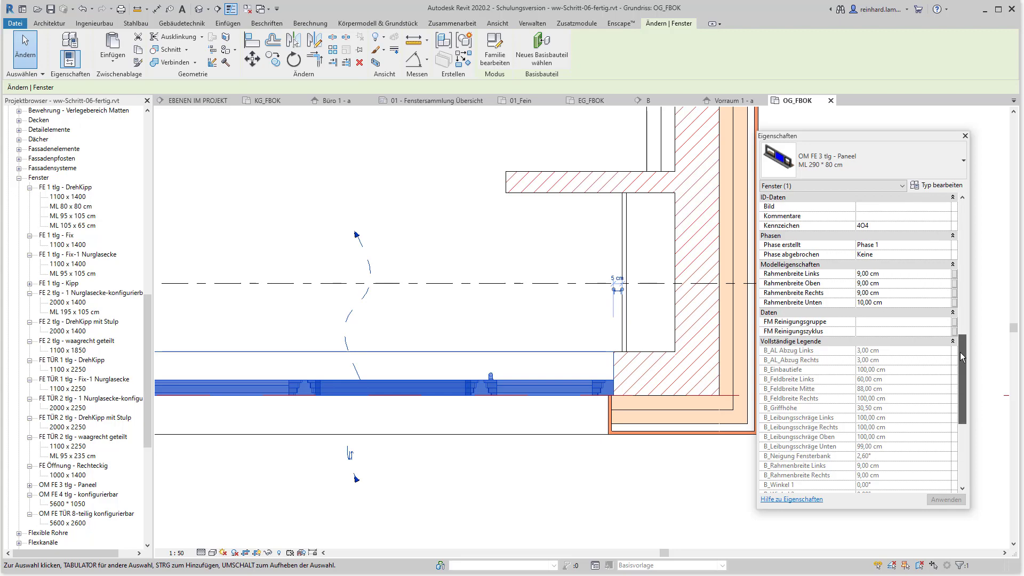
{"action": "left_click", "coordinate": [884, 225]}
{"action": "type", "text": "2"}
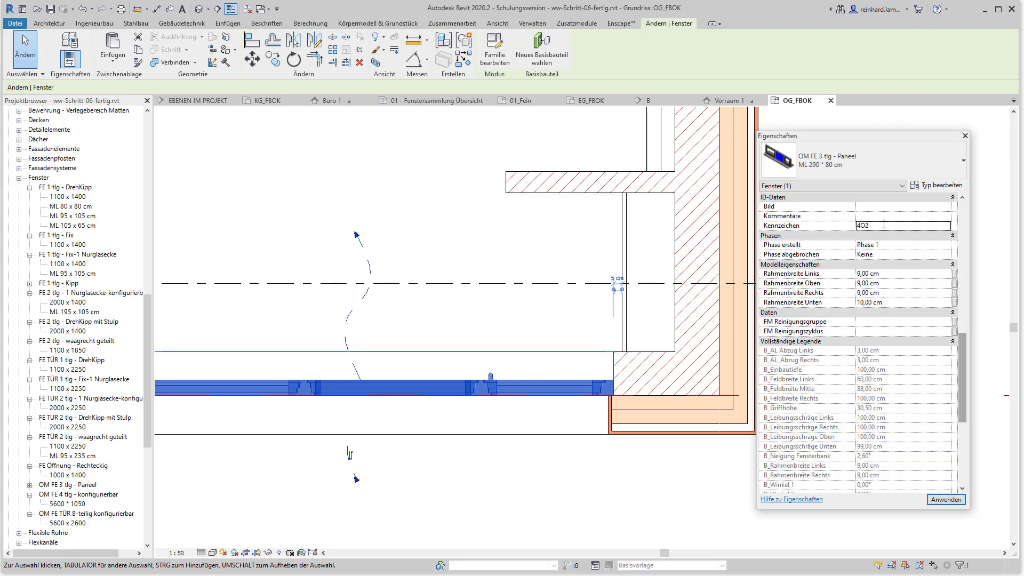
{"action": "left_click_drag", "start_coordinate": [963, 383], "coordinate": [967, 334]}
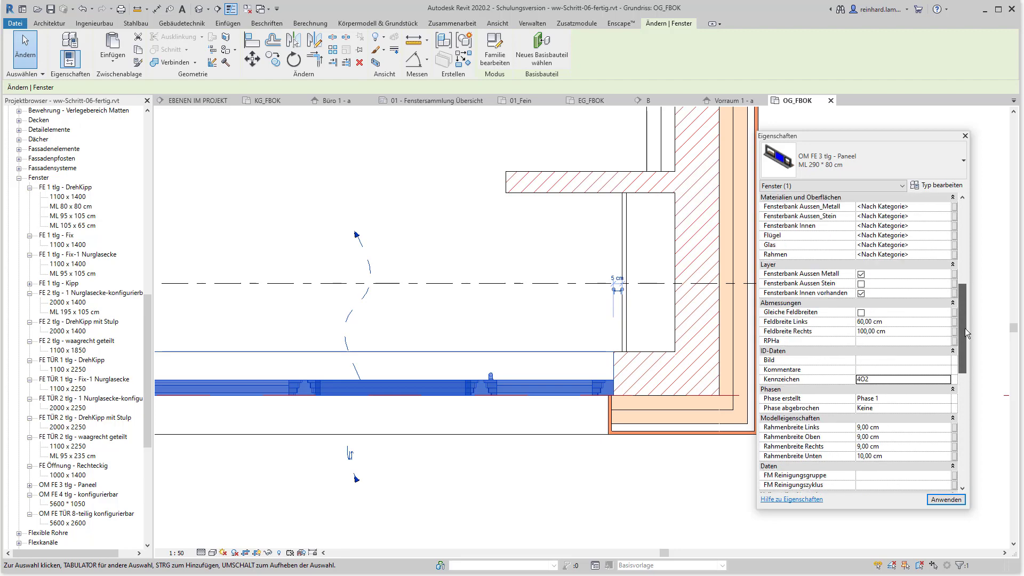
{"action": "scroll", "coordinate": [966, 323], "scroll_direction": "down", "scroll_amount": 5}
{"action": "left_click", "coordinate": [958, 315]}
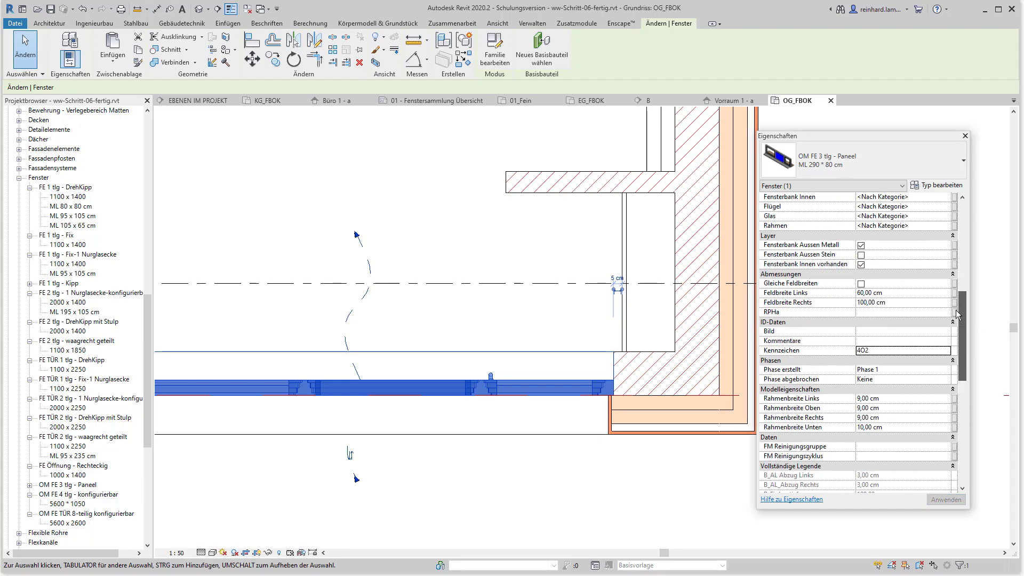
{"action": "left_click_drag", "start_coordinate": [957, 314], "coordinate": [955, 275]}
Turn on the panel window's sash opening symbol in plan, then deselect it.
{"action": "left_click", "coordinate": [861, 312]}
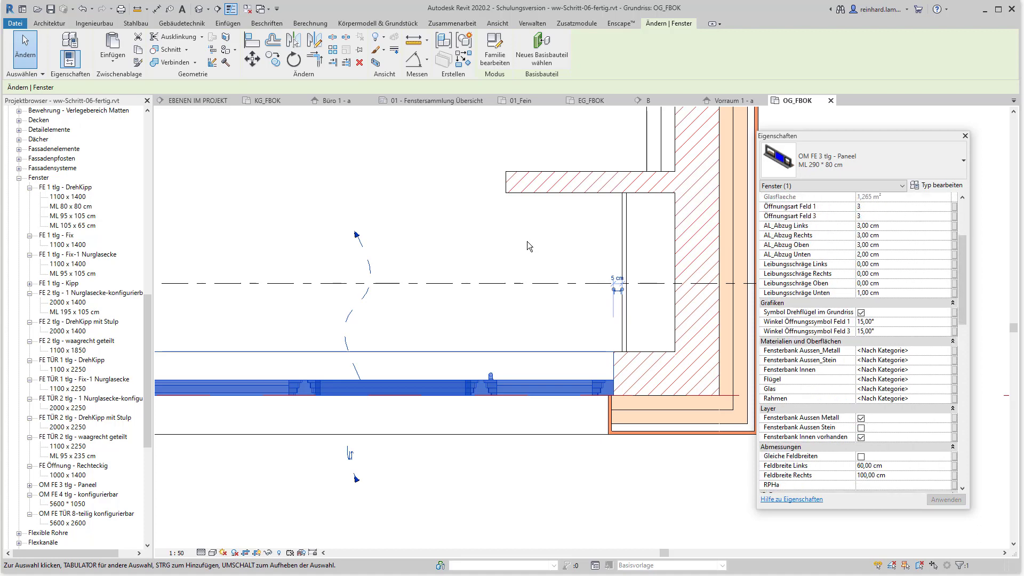
{"action": "scroll", "coordinate": [579, 308], "scroll_direction": "down", "scroll_amount": 3}
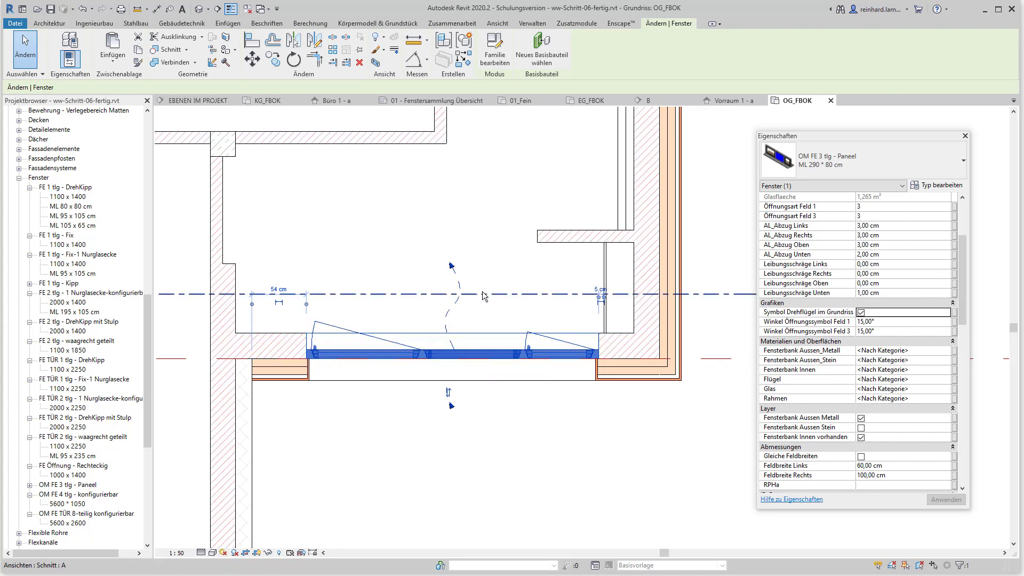
{"action": "key", "text": "Escape"}
{"action": "scroll", "coordinate": [485, 295], "scroll_direction": "down", "scroll_amount": 3}
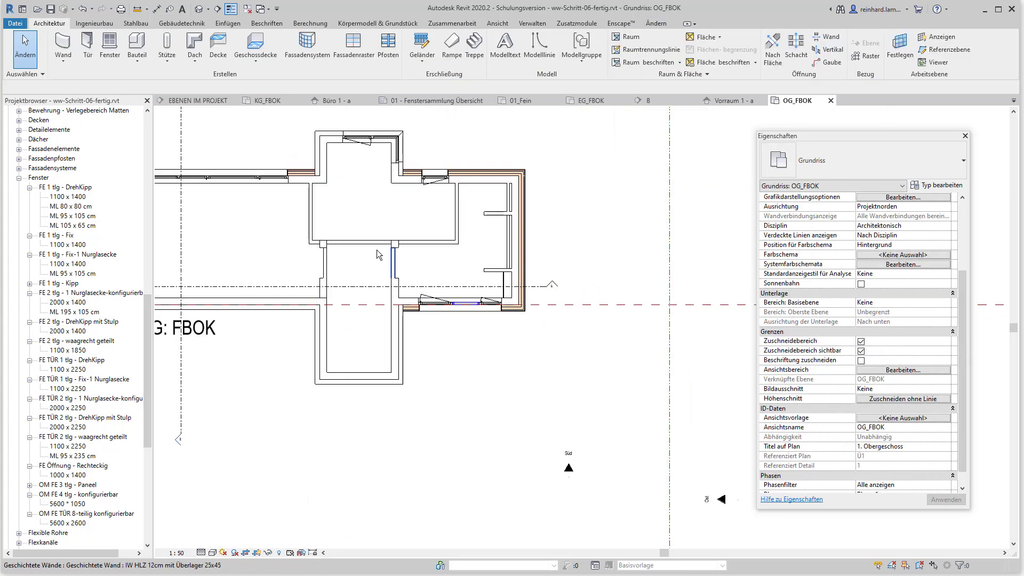
Open the AVA - FENSTERLISTE mit Geschoß schedule from Bauteillisten/Mengen > ARCH.
{"action": "mouse_move", "coordinate": [377, 255]}
{"action": "middle_mouse_down"}
{"action": "mouse_move", "coordinate": [508, 297]}
{"action": "mouse_move", "coordinate": [518, 319]}
{"action": "middle_mouse_up"}
{"action": "scroll", "coordinate": [507, 297], "scroll_direction": "up", "scroll_amount": 2}
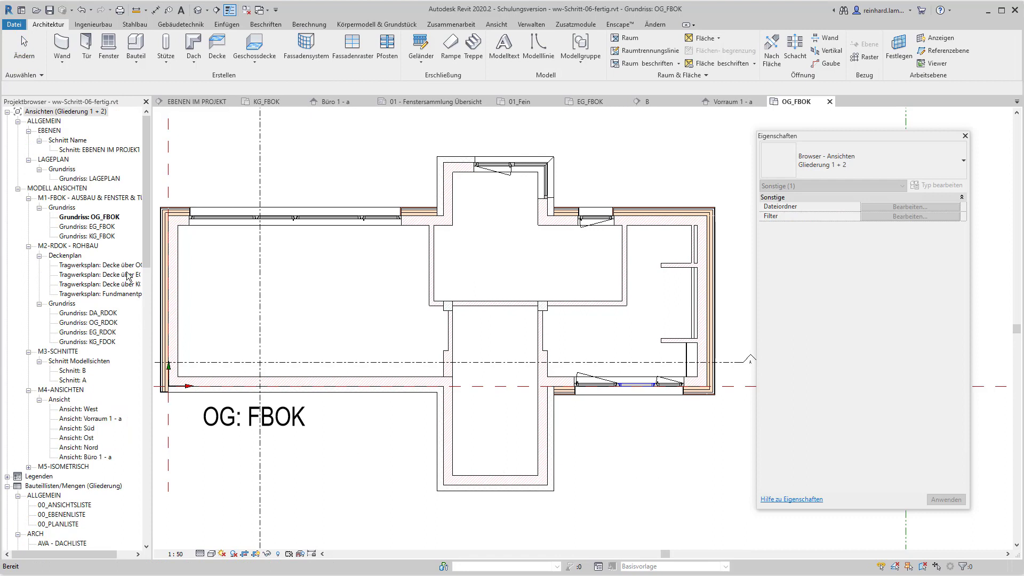
{"action": "left_click_drag", "start_coordinate": [145, 236], "coordinate": [152, 332]}
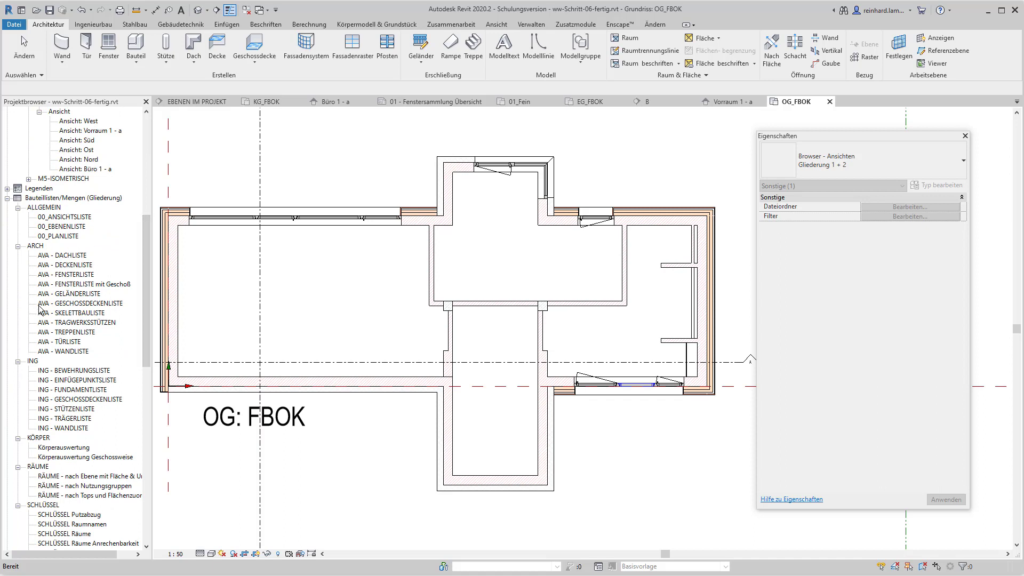
{"action": "double_click", "coordinate": [113, 284]}
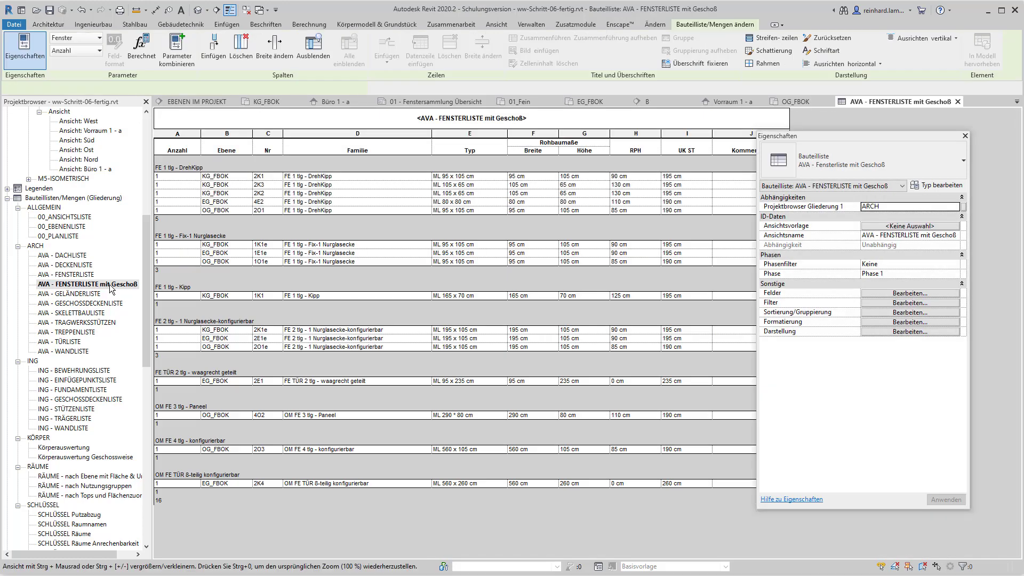
{"action": "left_click_drag", "start_coordinate": [829, 137], "coordinate": [879, 136]}
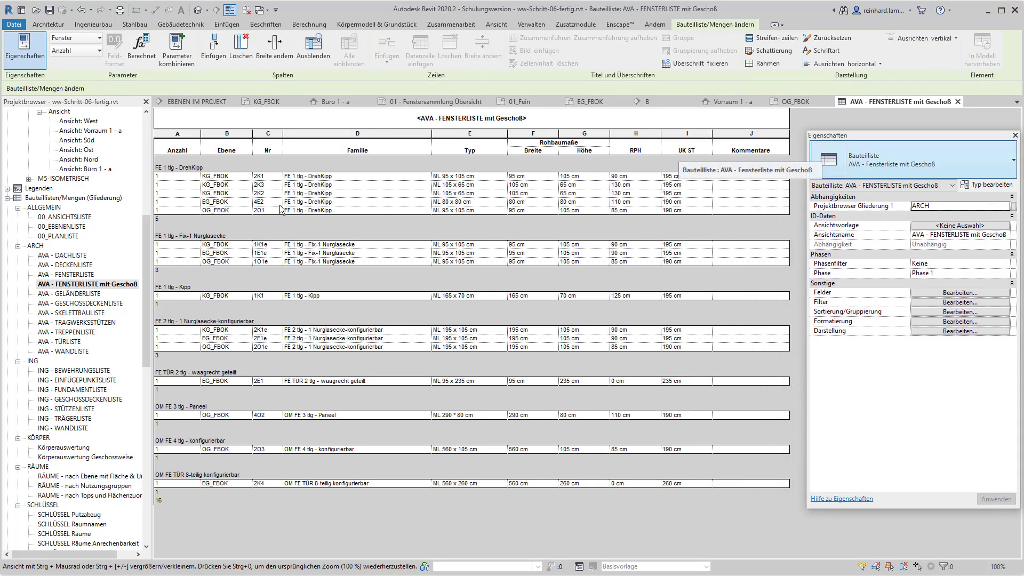